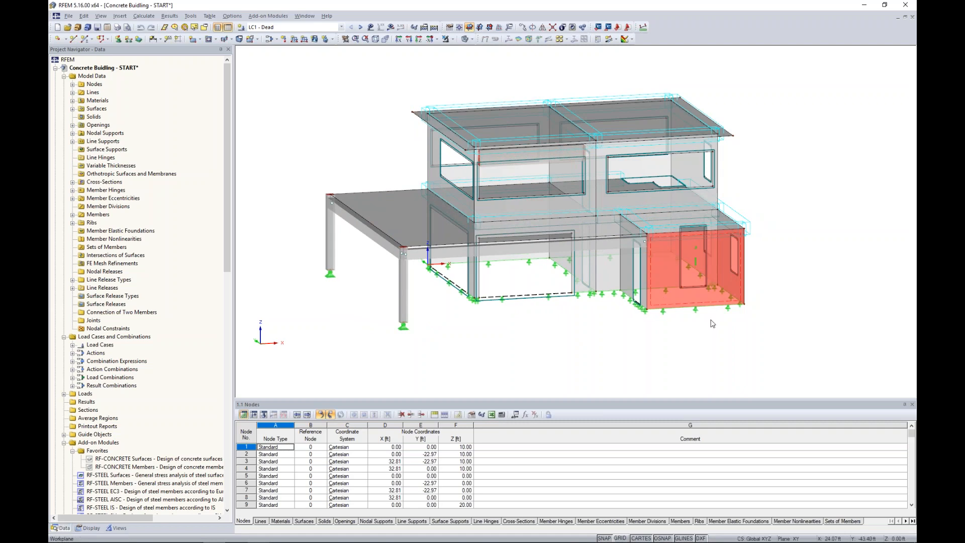
# Inspect the building from different angles and clear the selection of the ground-floor walls.
pyautogui.click(631, 324)
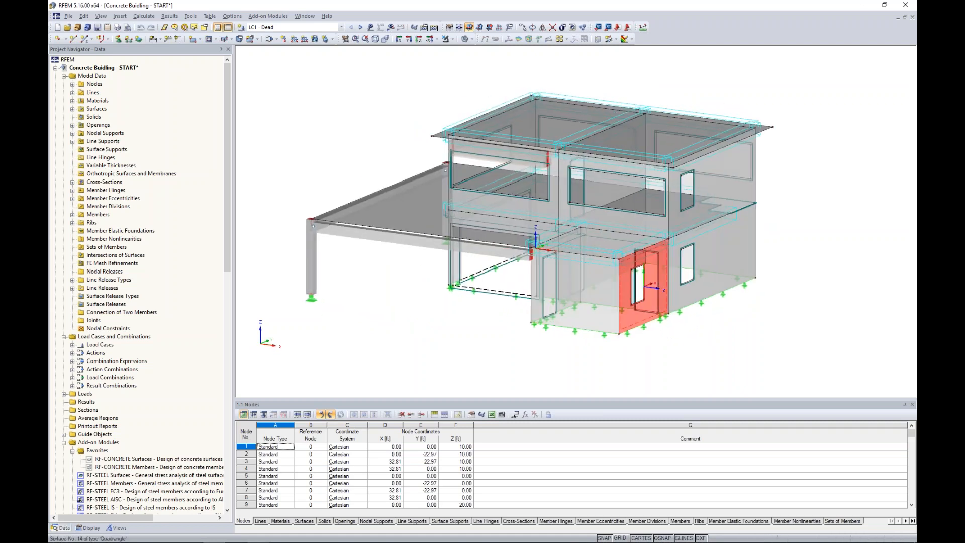
pyautogui.keyDown('ctrl'); pyautogui.moveTo(548, 343); pyautogui.dragTo(707, 334, button='middle'); pyautogui.keyUp('ctrl')
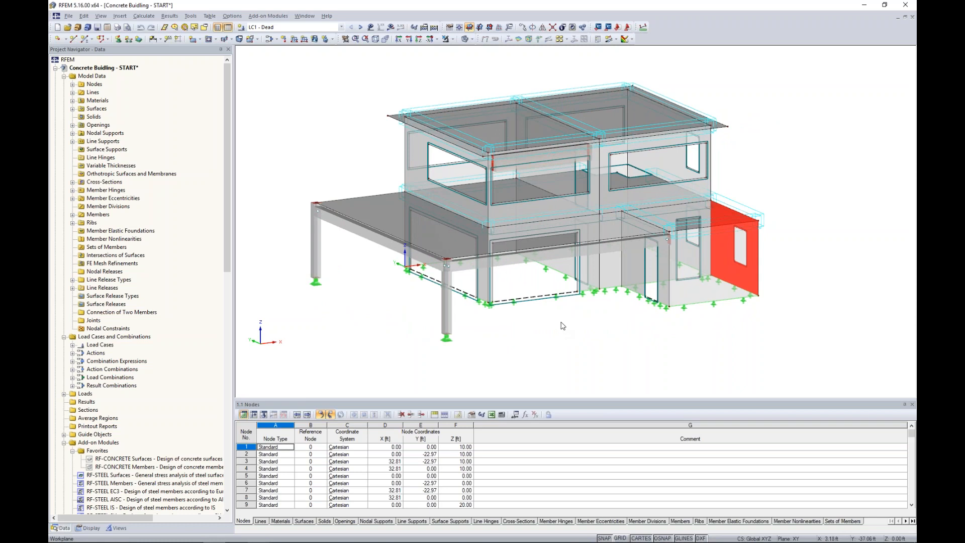
pyautogui.moveTo(533, 326); pyautogui.dragTo(511, 338, button='middle')
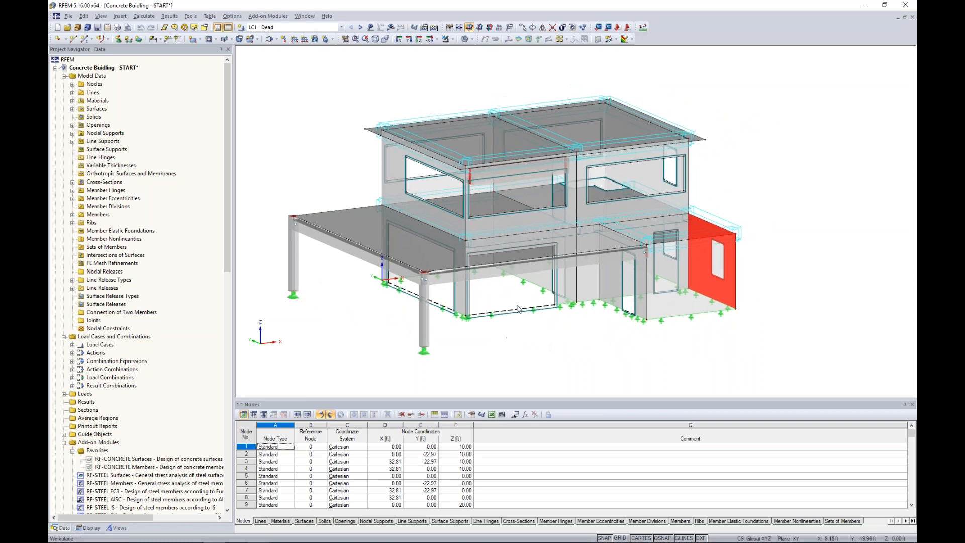
pyautogui.click(583, 348)
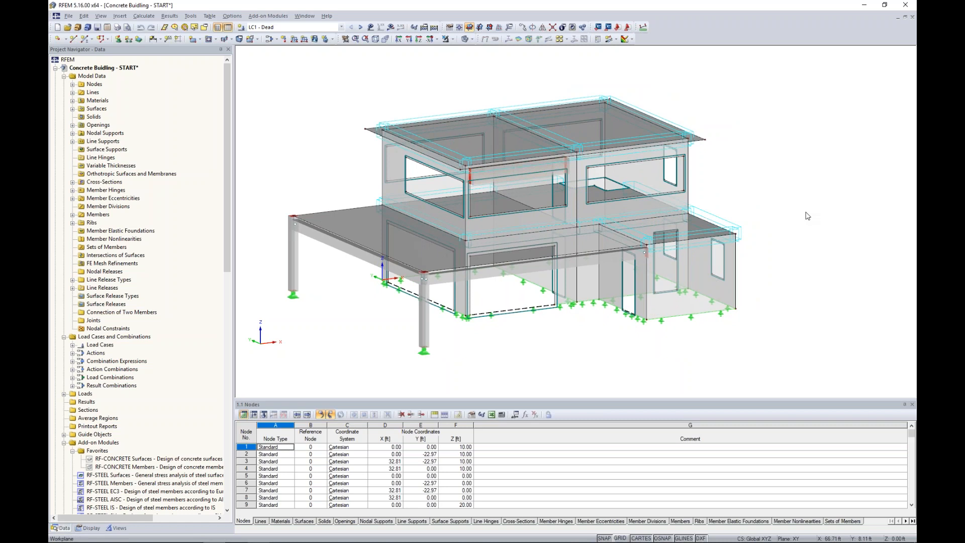
# Examine the line release between the roof slab and the upper wall, including the settings of its release type.
pyautogui.doubleClick(459, 116)
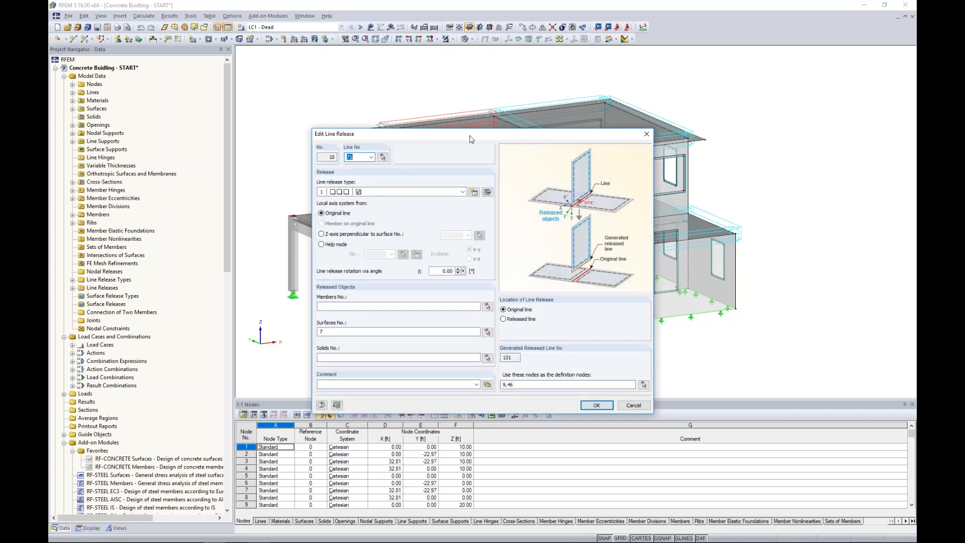
pyautogui.moveTo(471, 139); pyautogui.dragTo(464, 177)
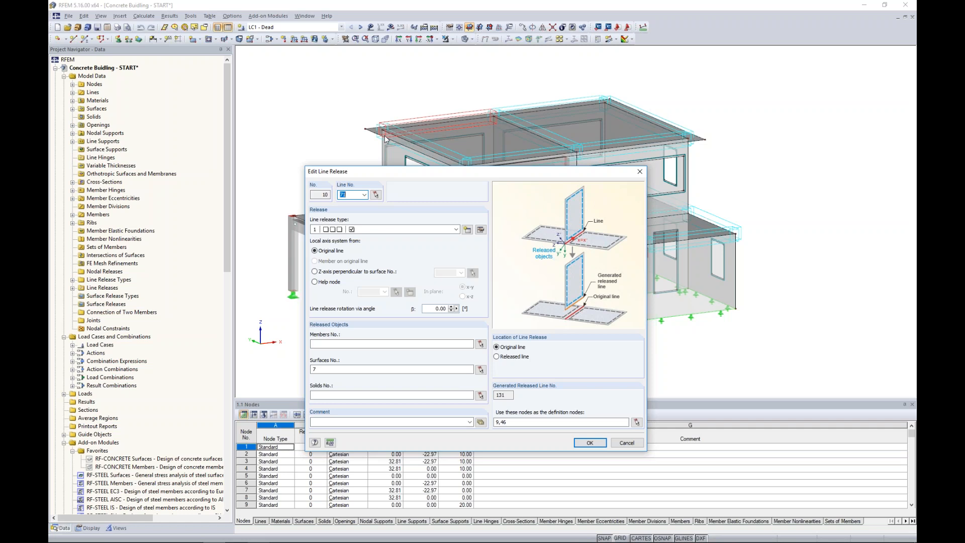
pyautogui.click(481, 230)
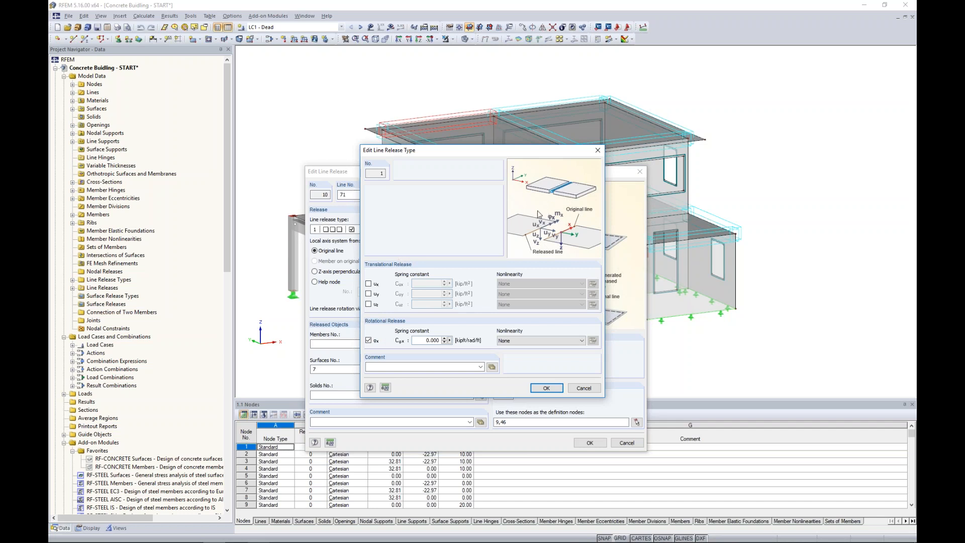
pyautogui.click(578, 387)
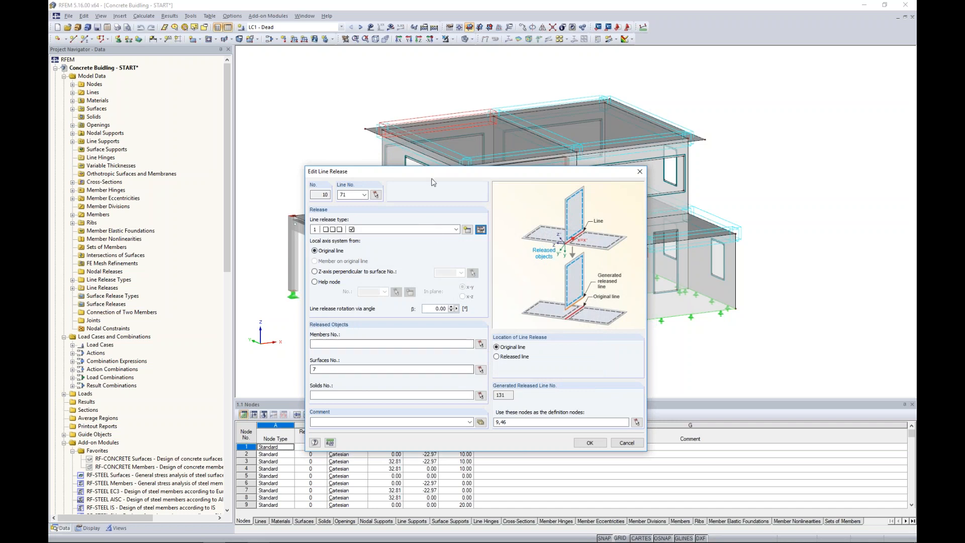
pyautogui.moveTo(433, 172); pyautogui.dragTo(456, 222)
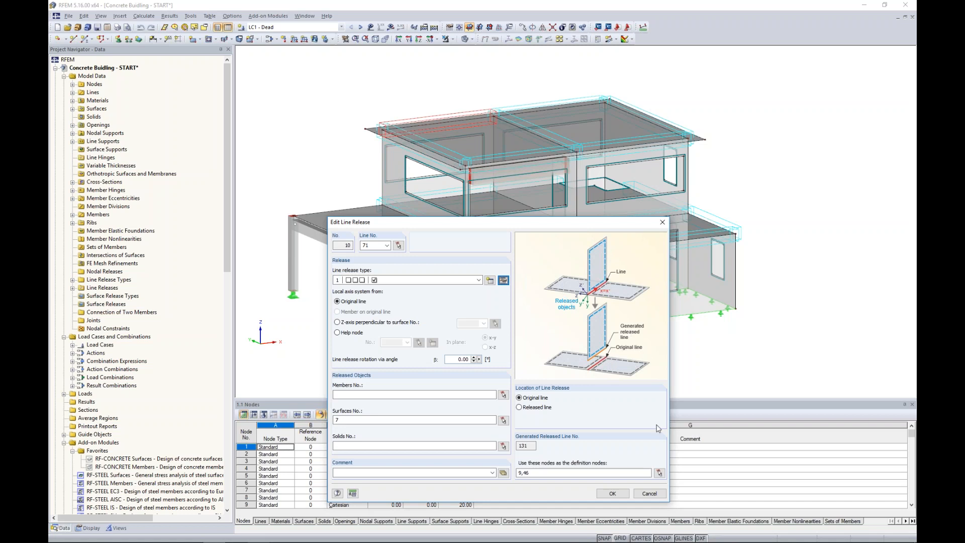
pyautogui.click(626, 494)
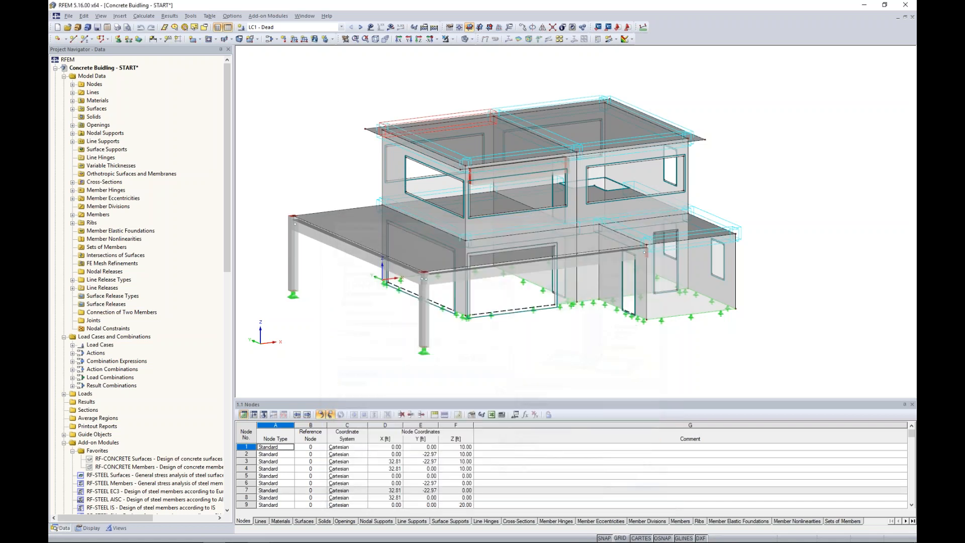
# Hide the line releases in the model display and color the graphics according to member type.
pyautogui.click(91, 528)
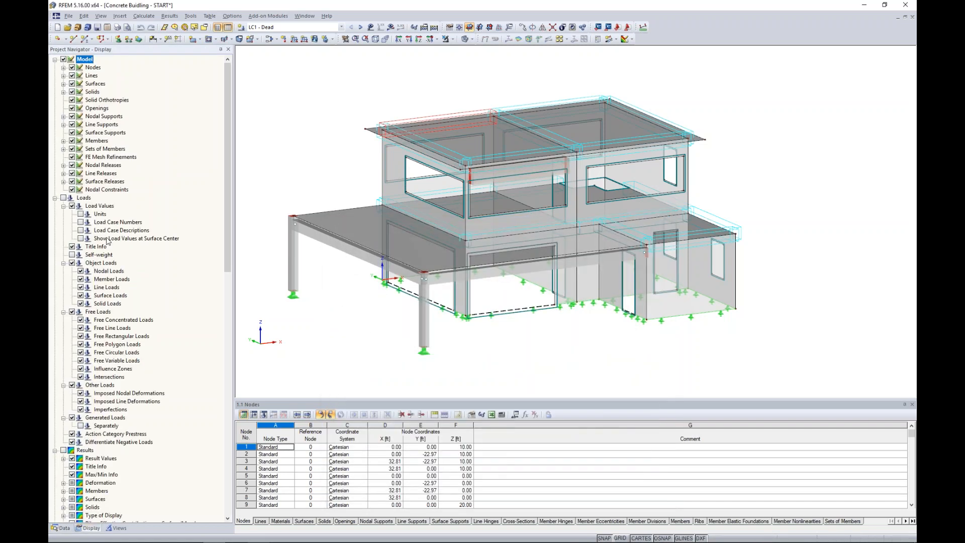
pyautogui.click(71, 173)
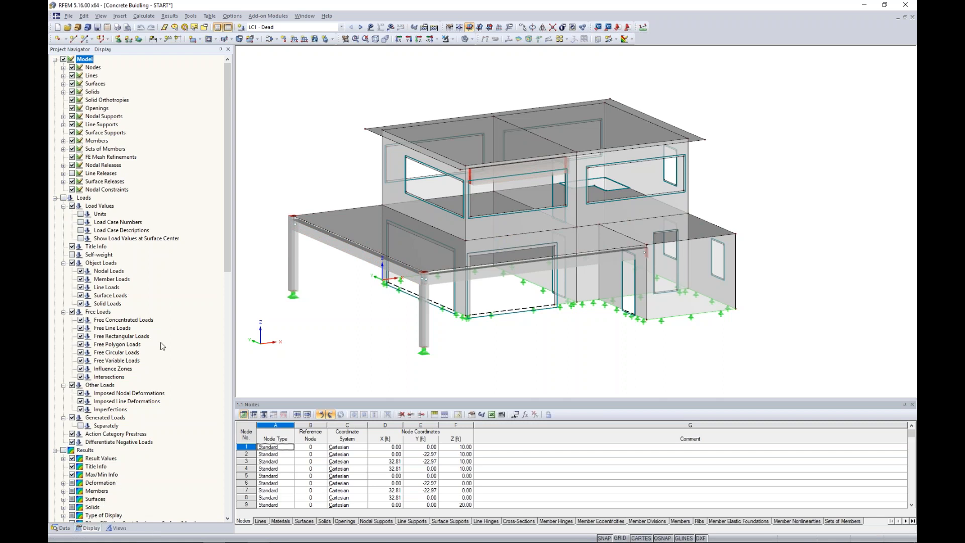
pyautogui.scroll(-20, 162, 346)
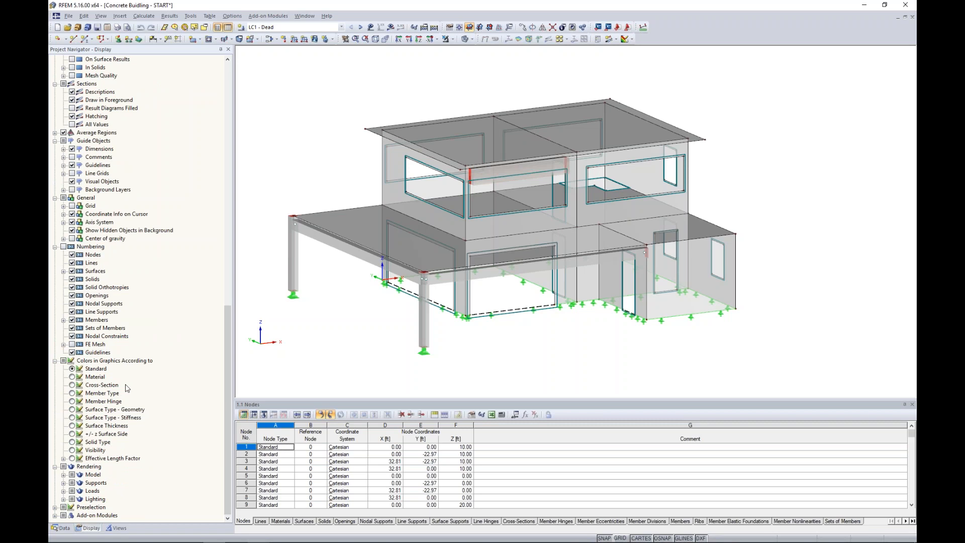
pyautogui.click(72, 394)
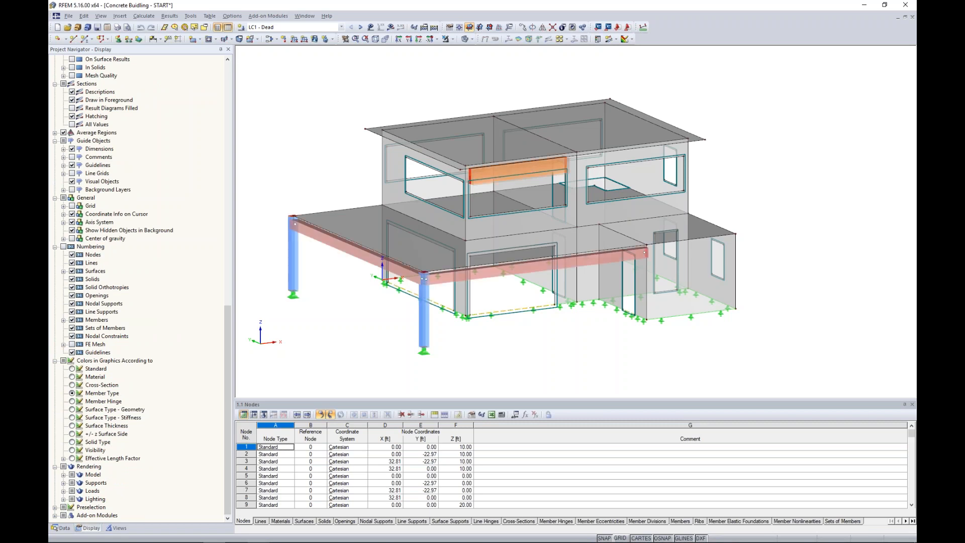
# Examine the front canopy column's member definition and the list of available member types.
pyautogui.moveTo(694, 366)
pyautogui.keyDown('ctrl'); pyautogui.mouseDown(button='middle')
pyautogui.moveTo(686, 365)
pyautogui.moveTo(693, 352)
pyautogui.mouseUp(button='middle'); pyautogui.keyUp('ctrl')
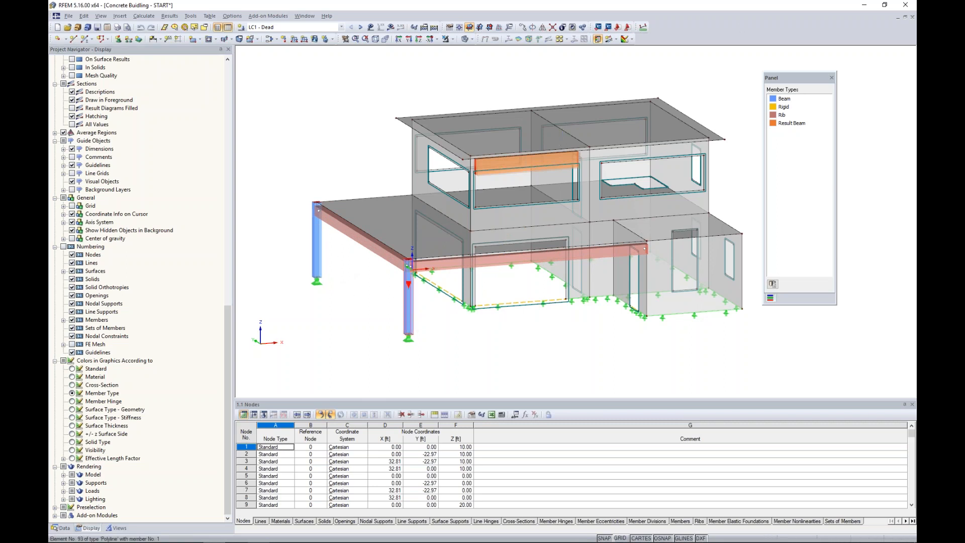
pyautogui.doubleClick(408, 292)
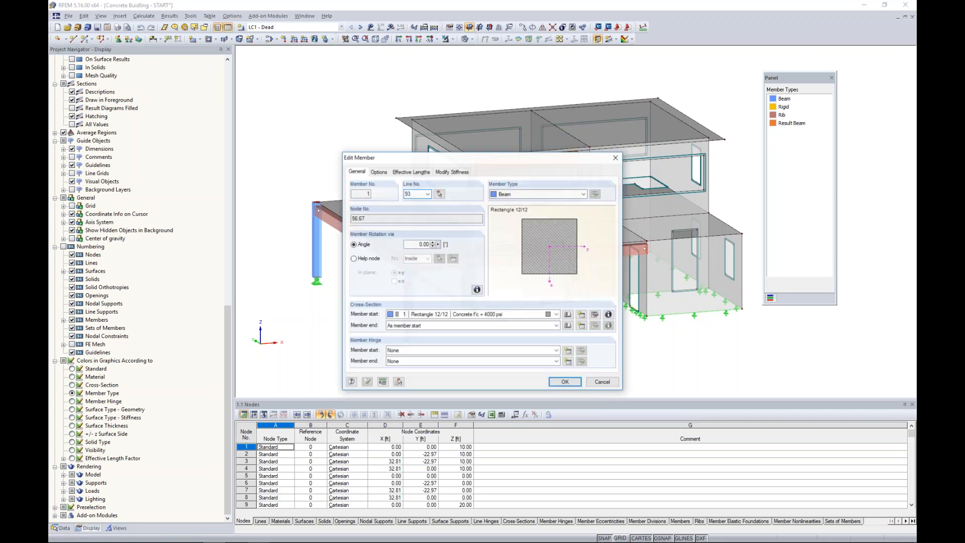
pyautogui.click(537, 192)
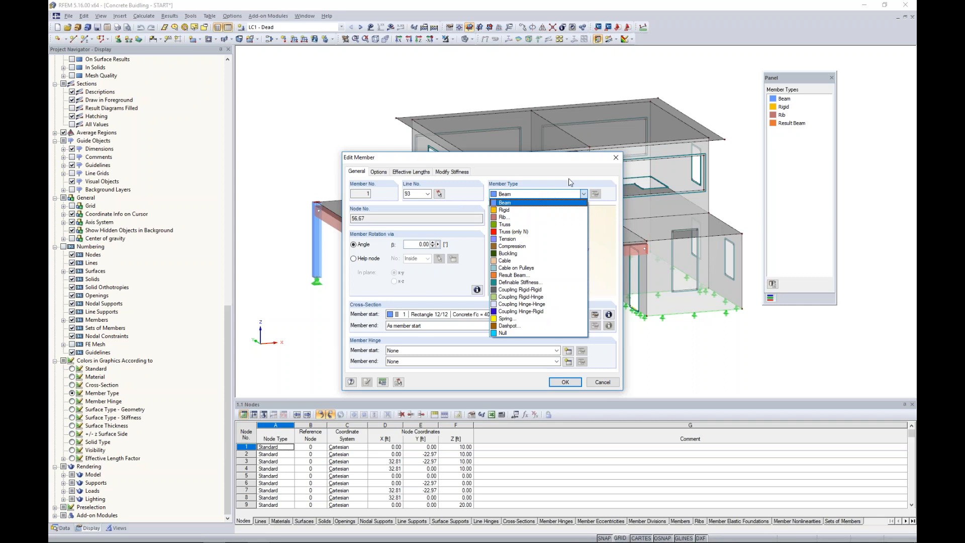
pyautogui.click(554, 192)
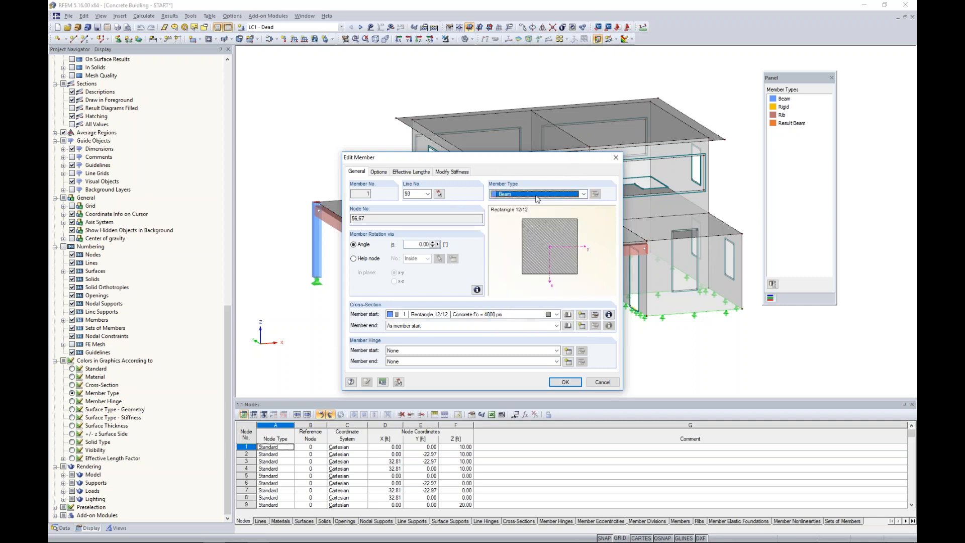
pyautogui.click(603, 382)
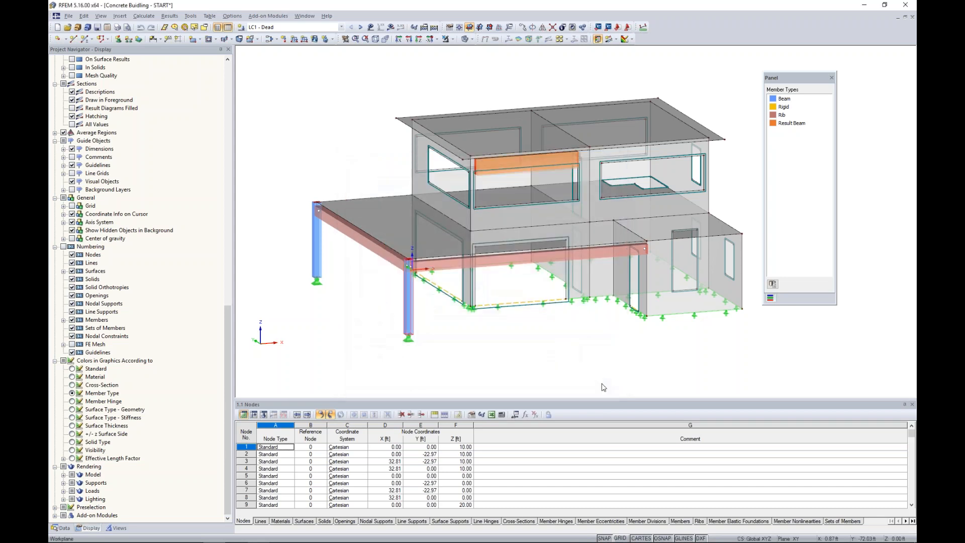
# Examine the rib parameters of the canopy edge beam, including its position and the integration widths on both sides.
pyautogui.moveTo(378, 253)
pyautogui.doubleClick(408, 265)
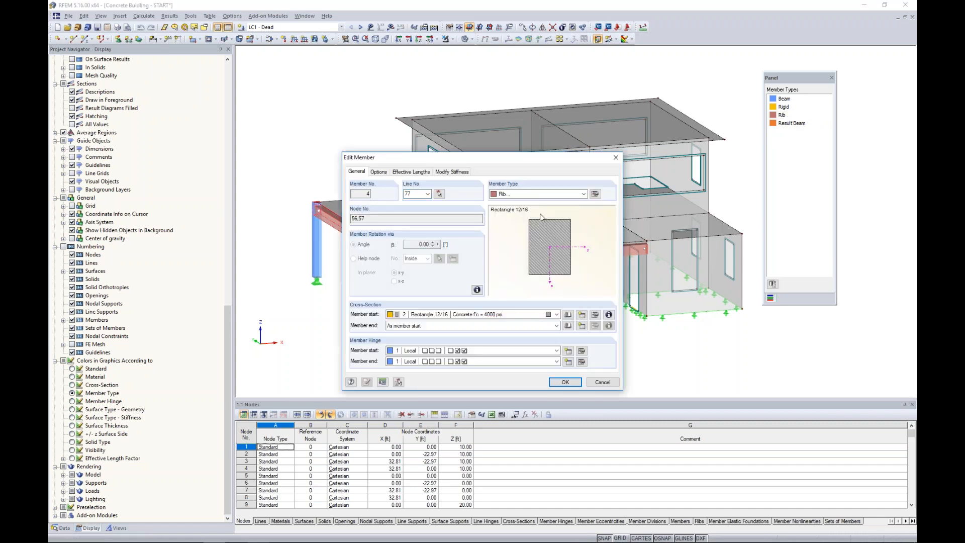
pyautogui.click(595, 194)
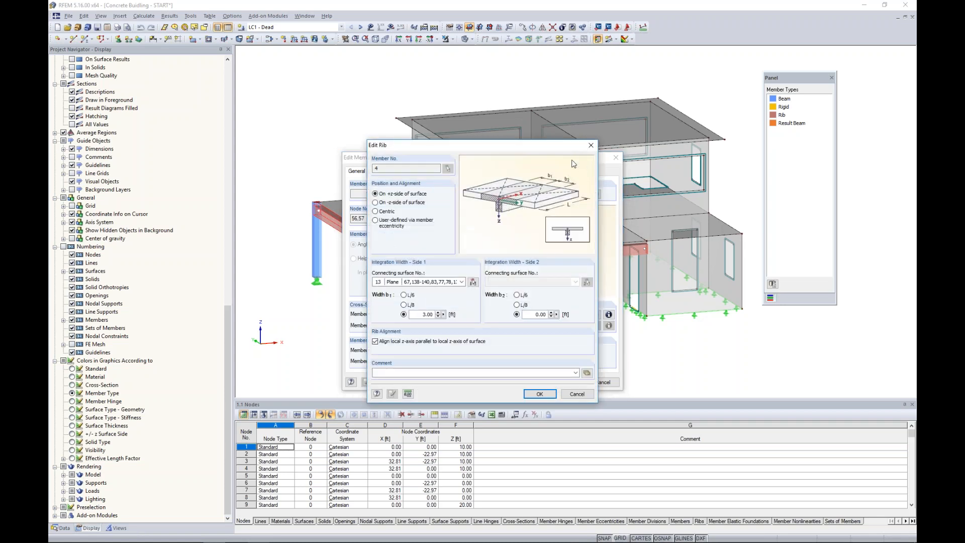
pyautogui.moveTo(573, 149); pyautogui.dragTo(581, 224)
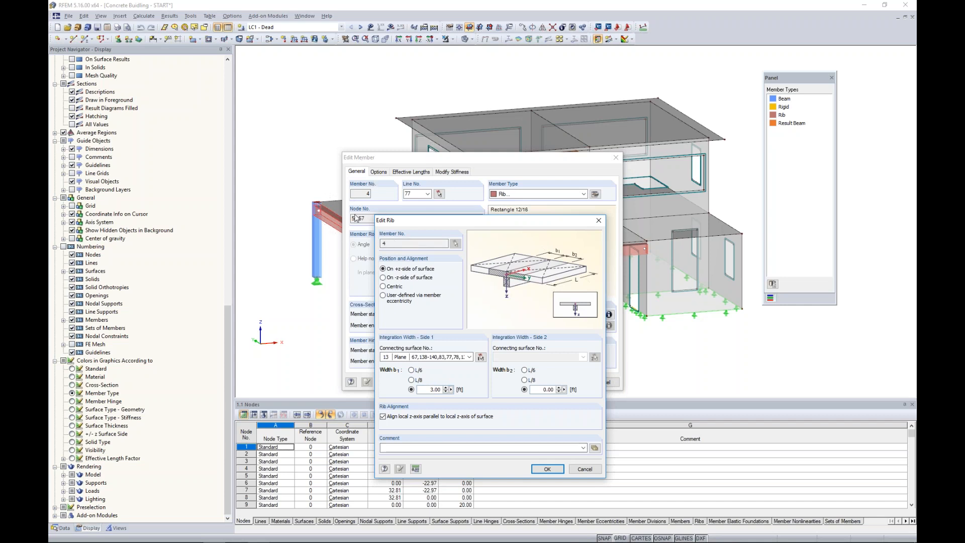
pyautogui.doubleClick(435, 389)
pyautogui.doubleClick(549, 389)
pyautogui.click(548, 468)
pyautogui.click(598, 384)
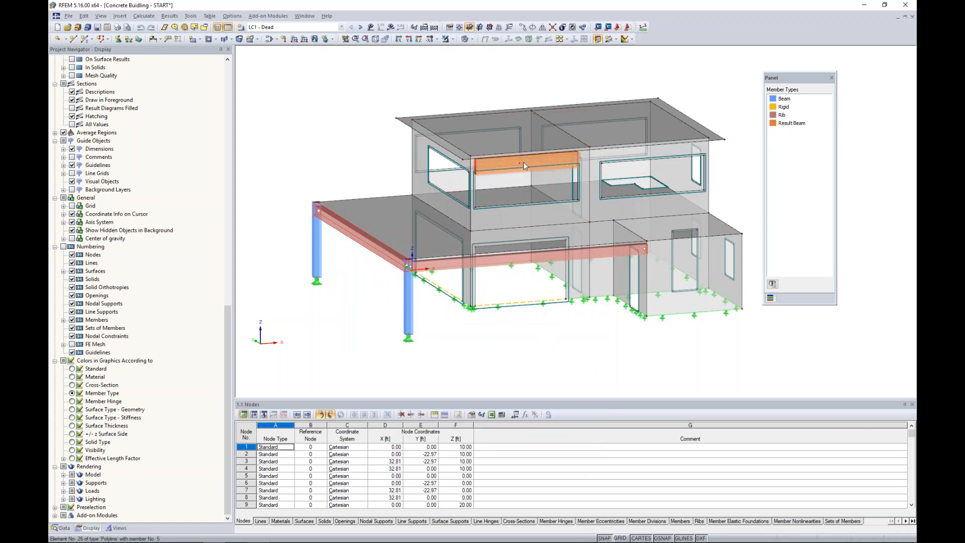
# Examine the result beam above the upper-floor window, including its stress integration zone and the objects it includes.
pyautogui.moveTo(524, 162)
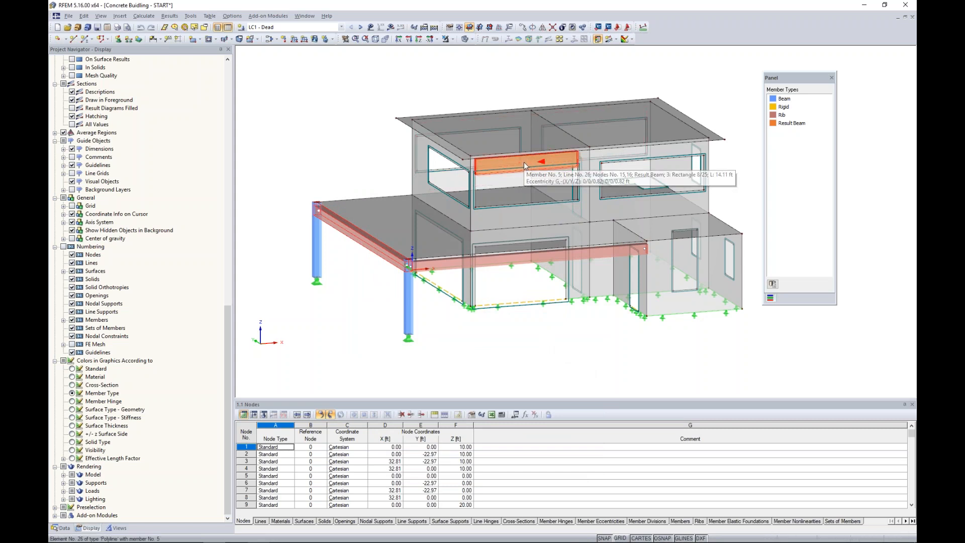
pyautogui.scroll(3, 502, 161)
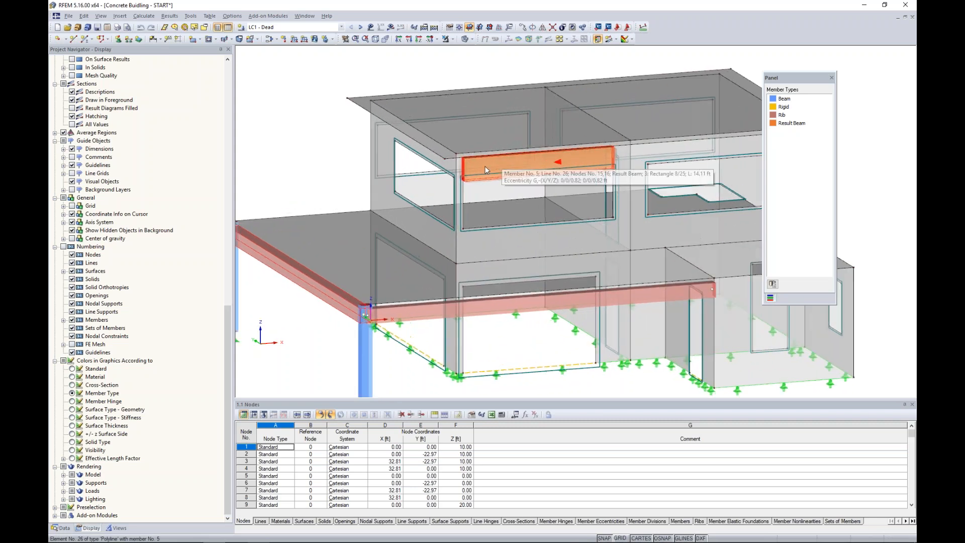
pyautogui.keyDown('ctrl'); pyautogui.moveTo(493, 210); pyautogui.dragTo(504, 192, button='middle'); pyautogui.keyUp('ctrl')
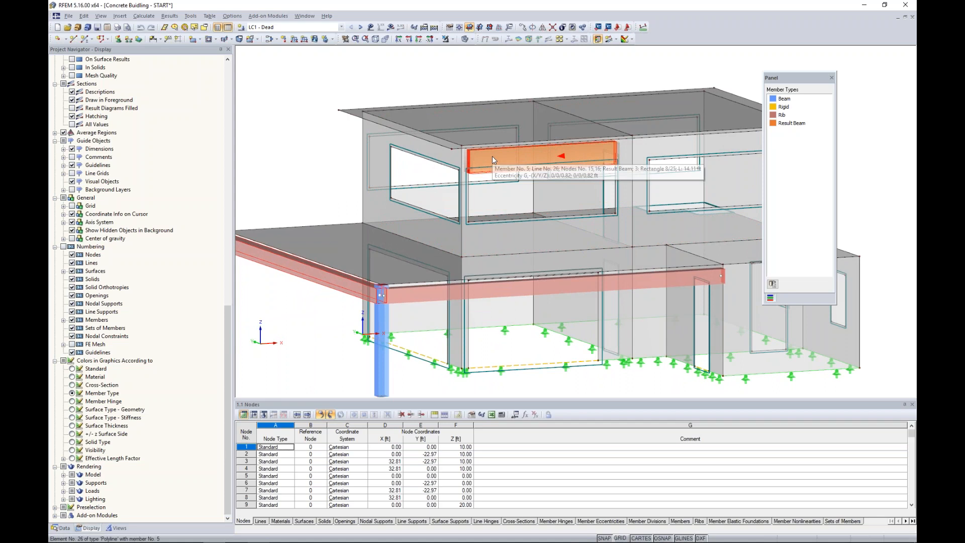
pyautogui.keyDown('ctrl'); pyautogui.moveTo(492, 176); pyautogui.dragTo(501, 174, button='middle'); pyautogui.keyUp('ctrl')
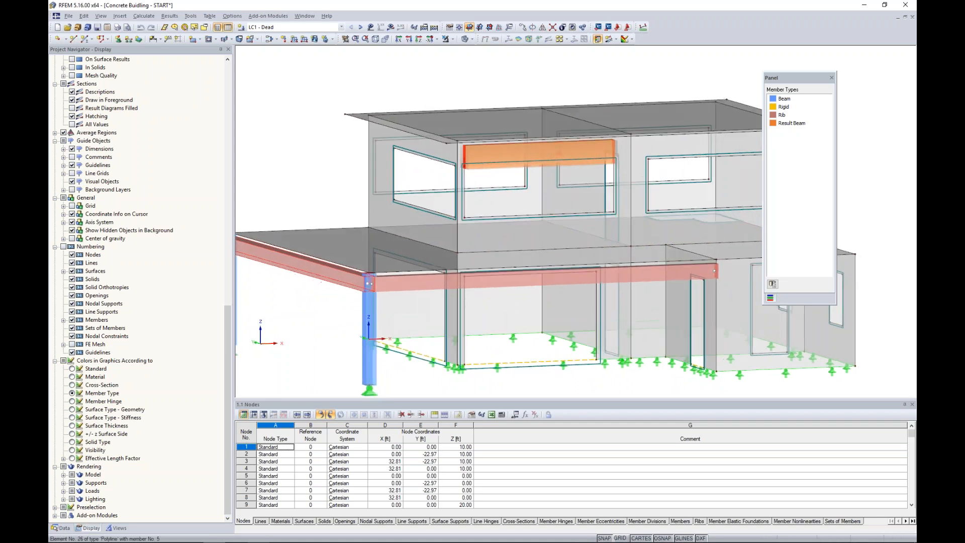
pyautogui.click(491, 237)
pyautogui.click(474, 81)
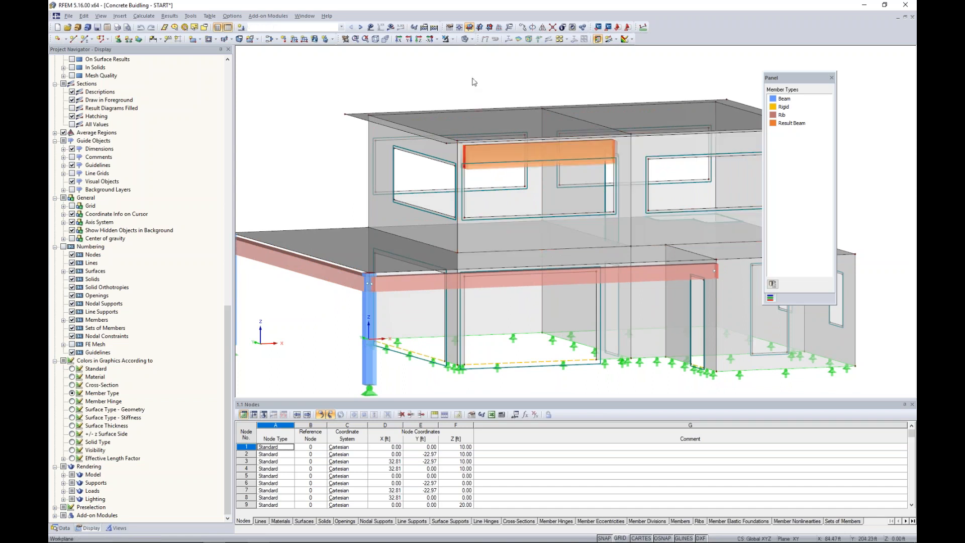
pyautogui.doubleClick(480, 151)
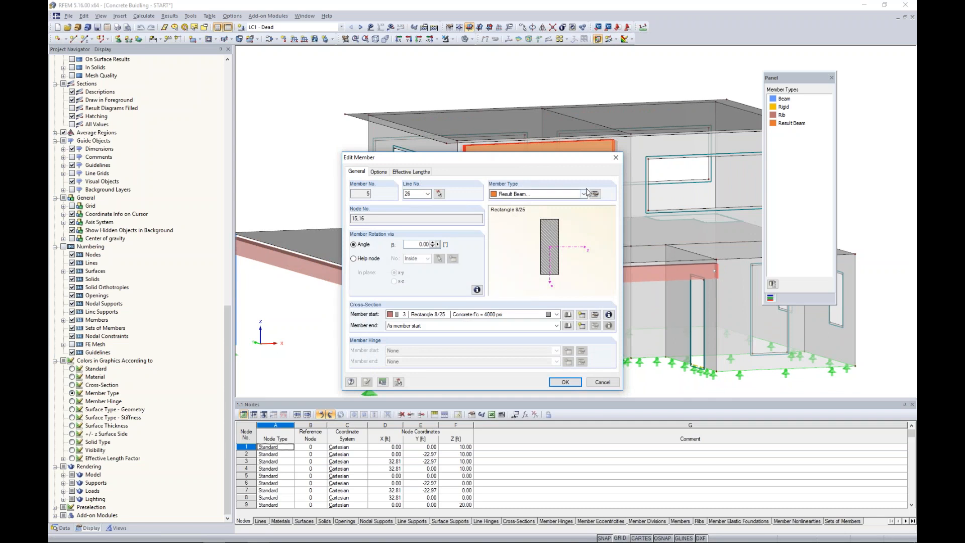
pyautogui.click(595, 195)
pyautogui.moveTo(598, 158); pyautogui.dragTo(592, 221)
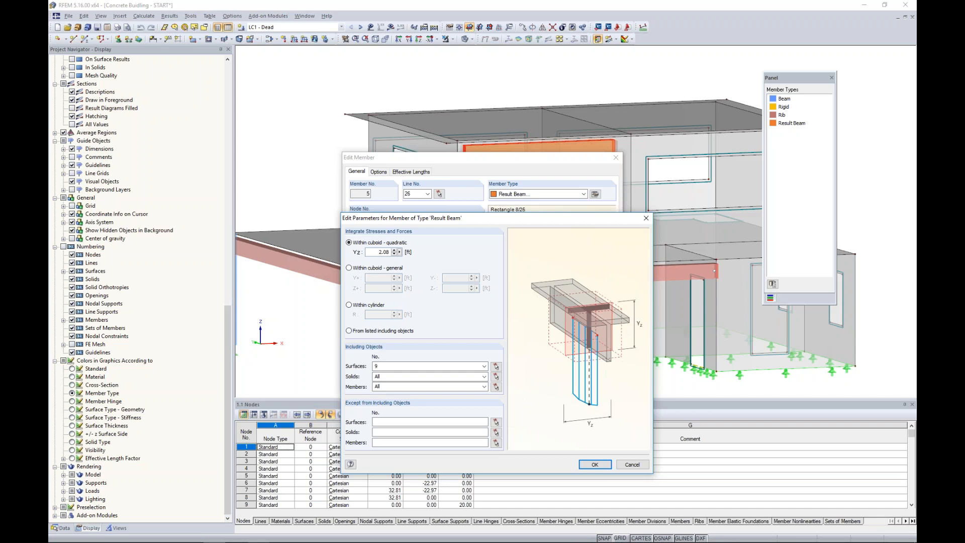
pyautogui.click(382, 366)
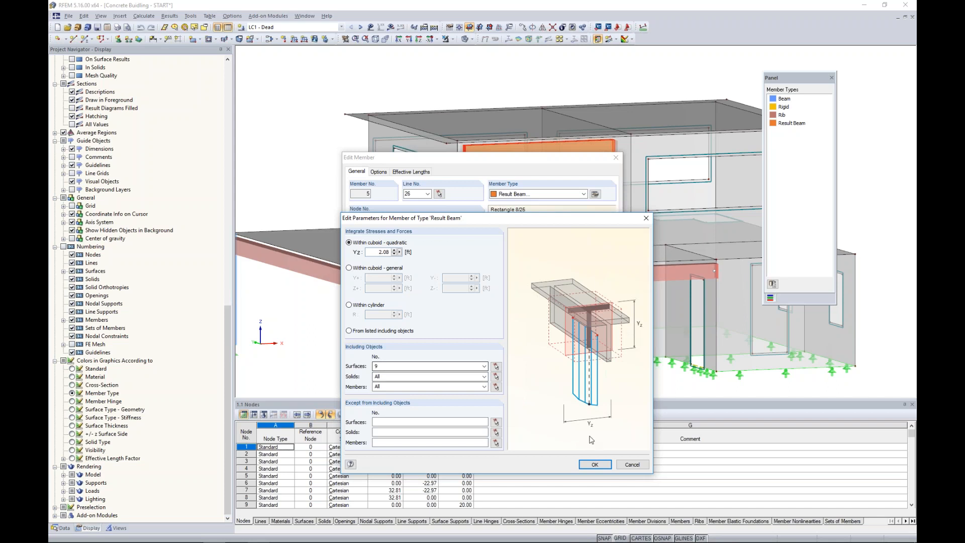
pyautogui.click(631, 464)
pyautogui.click(602, 386)
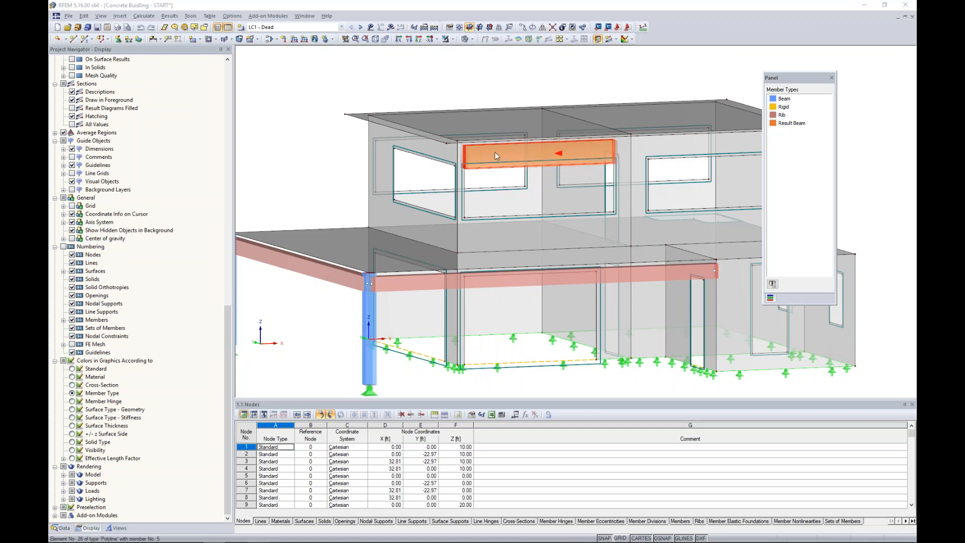
# Check the result beam's cross-section and material, and move the member type legend farther away from the model.
pyautogui.doubleClick(495, 152)
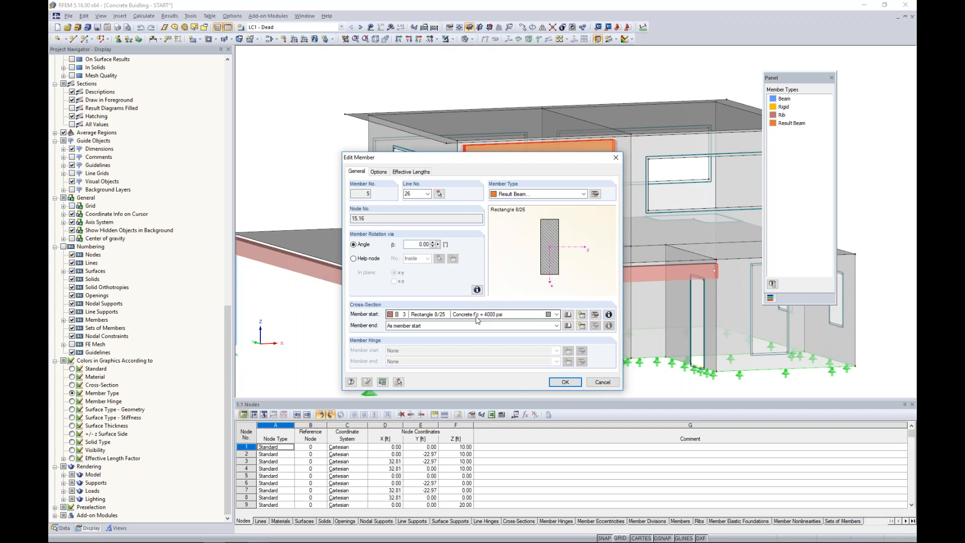
pyautogui.click(598, 382)
pyautogui.scroll(-2, 366, 149)
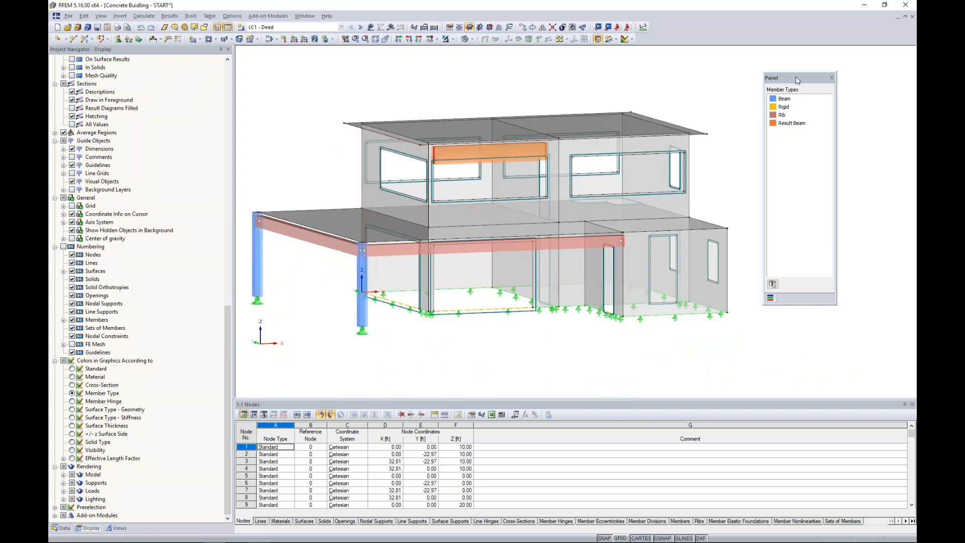
pyautogui.moveTo(804, 79); pyautogui.dragTo(836, 72)
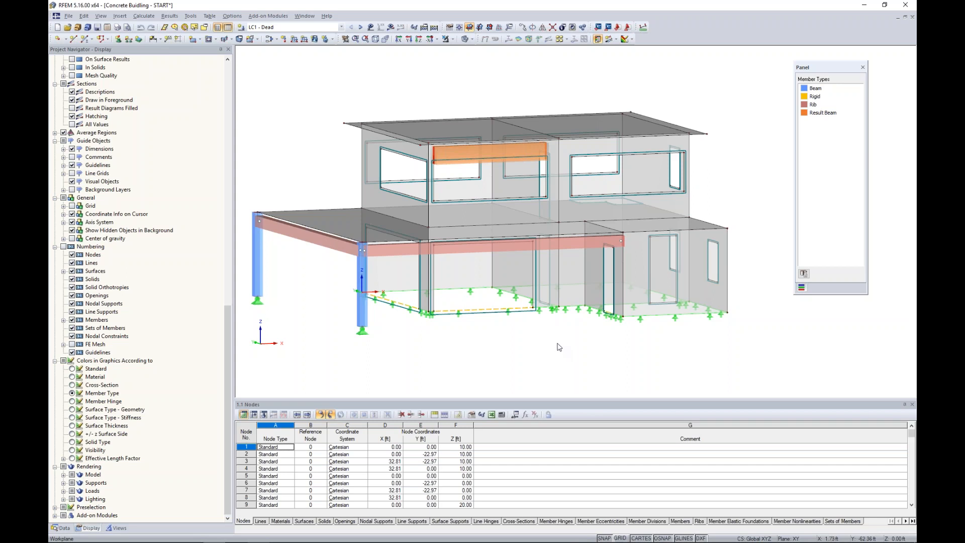
# Modify the stiffness of both canopy columns according to ACI 318-14 Table 6.6.3.1.1(a), using the component type Columns.
pyautogui.moveTo(549, 351)
pyautogui.keyDown('ctrl'); pyautogui.mouseDown(button='middle')
pyautogui.moveTo(518, 339)
pyautogui.moveTo(547, 358)
pyautogui.mouseUp(button='middle'); pyautogui.keyUp('ctrl')
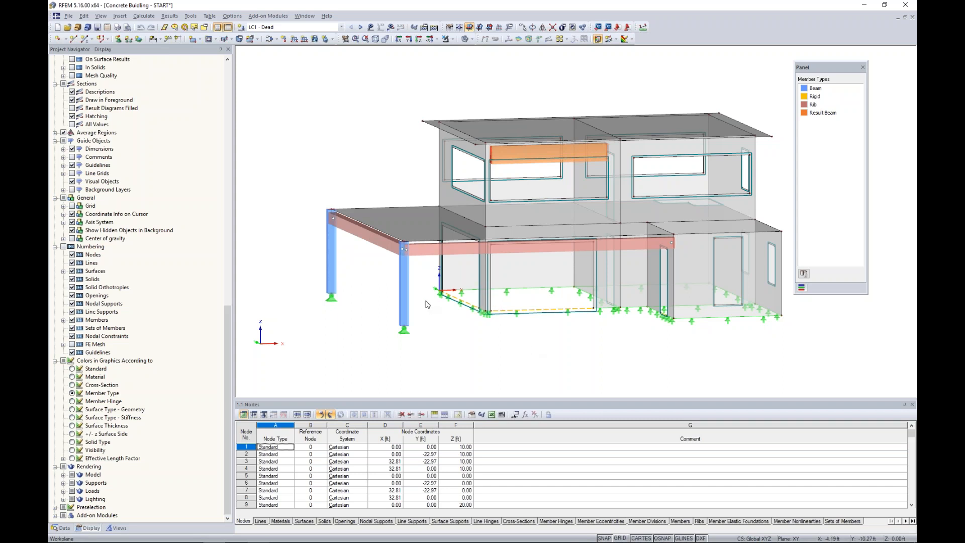
pyautogui.keyDown('ctrl'); pyautogui.moveTo(429, 313); pyautogui.dragTo(441, 306, button='middle'); pyautogui.keyUp('ctrl')
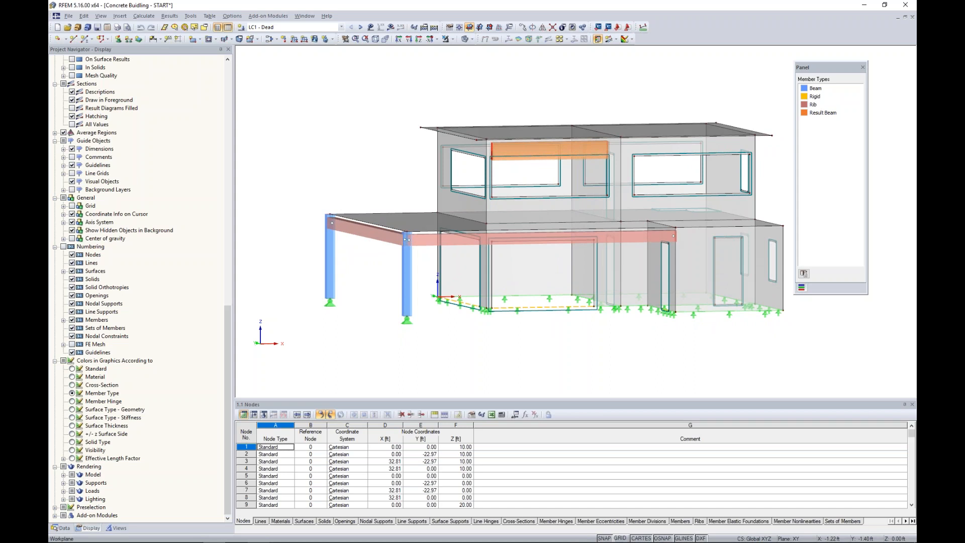
pyautogui.moveTo(424, 279); pyautogui.dragTo(308, 262)
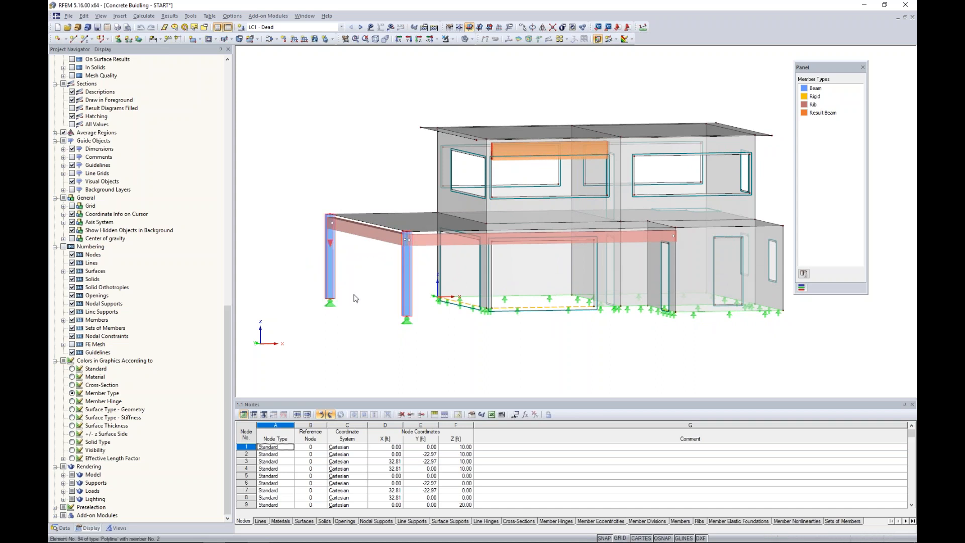
pyautogui.doubleClick(409, 284)
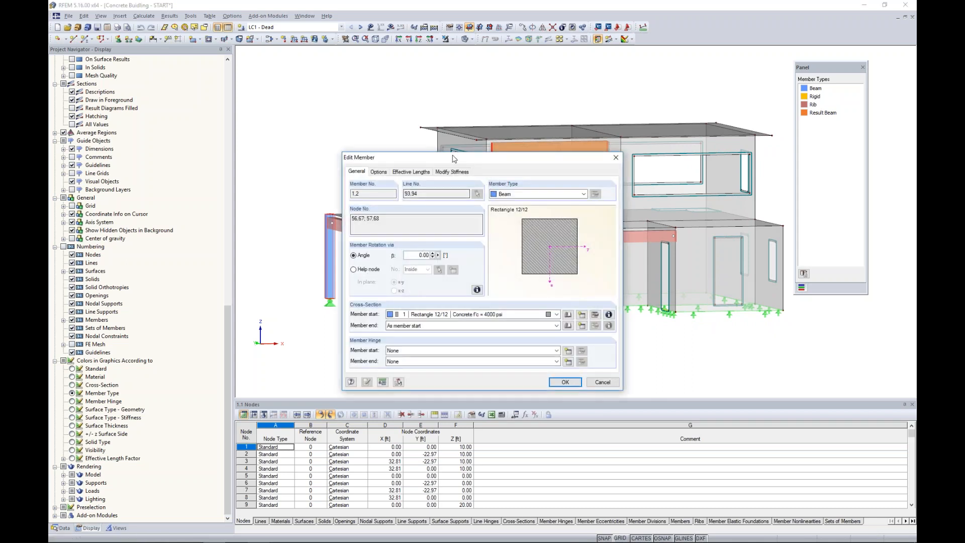
pyautogui.click(451, 171)
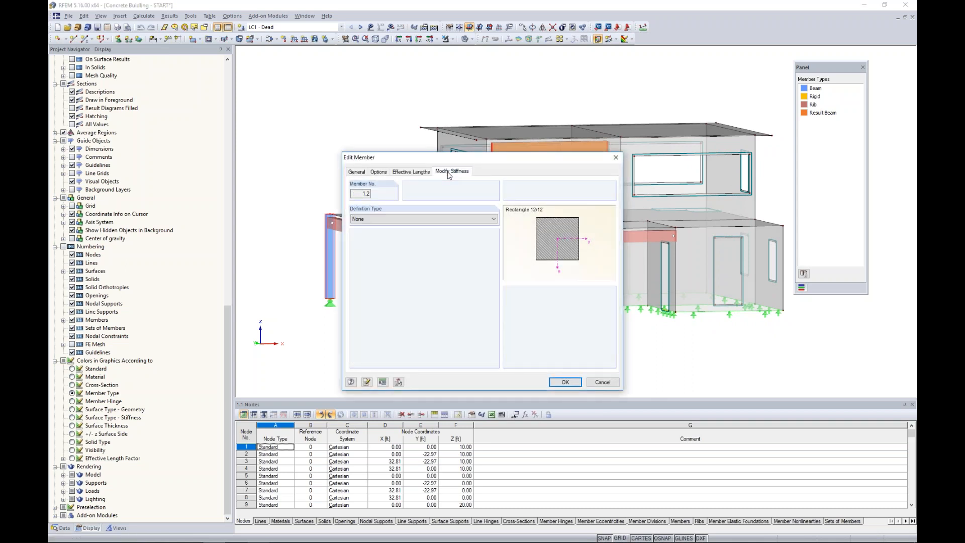
pyautogui.click(459, 219)
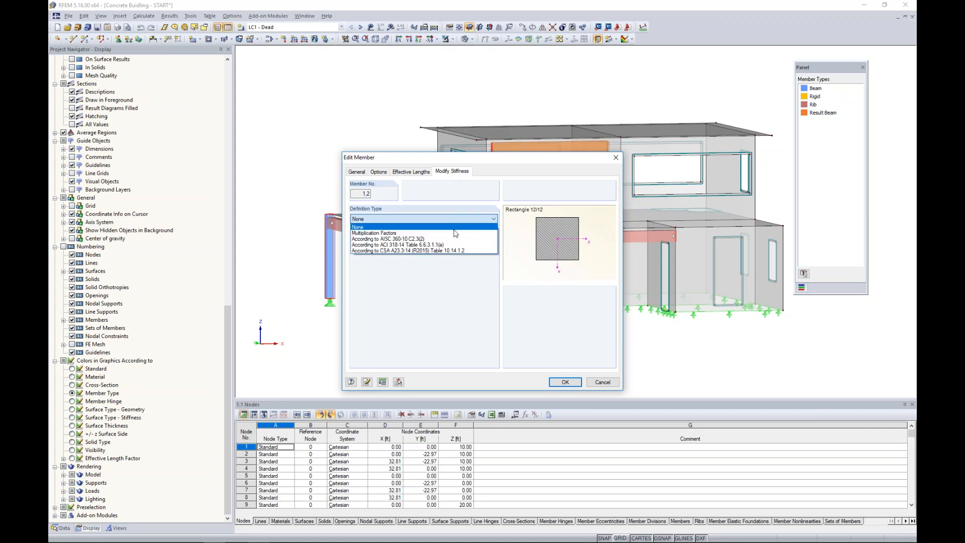
pyautogui.click(437, 245)
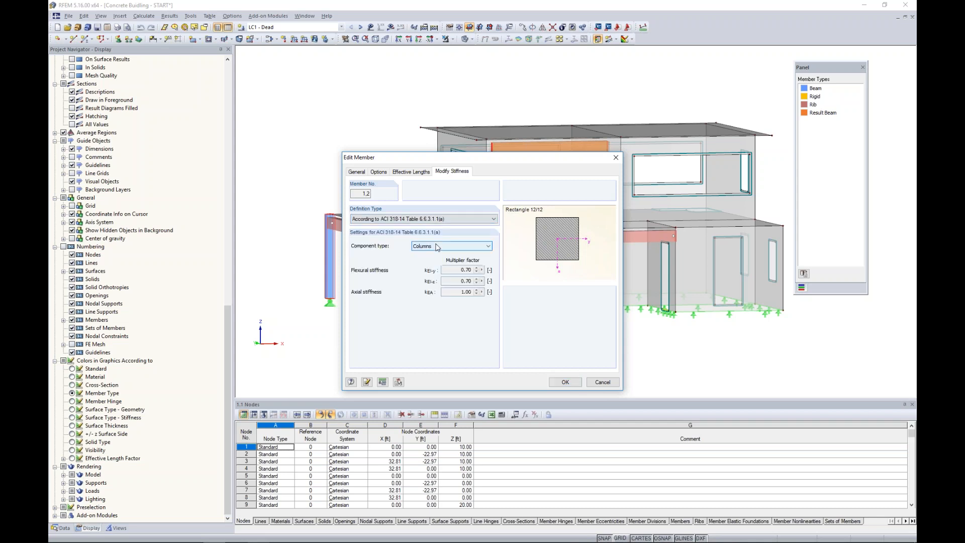
pyautogui.click(436, 248)
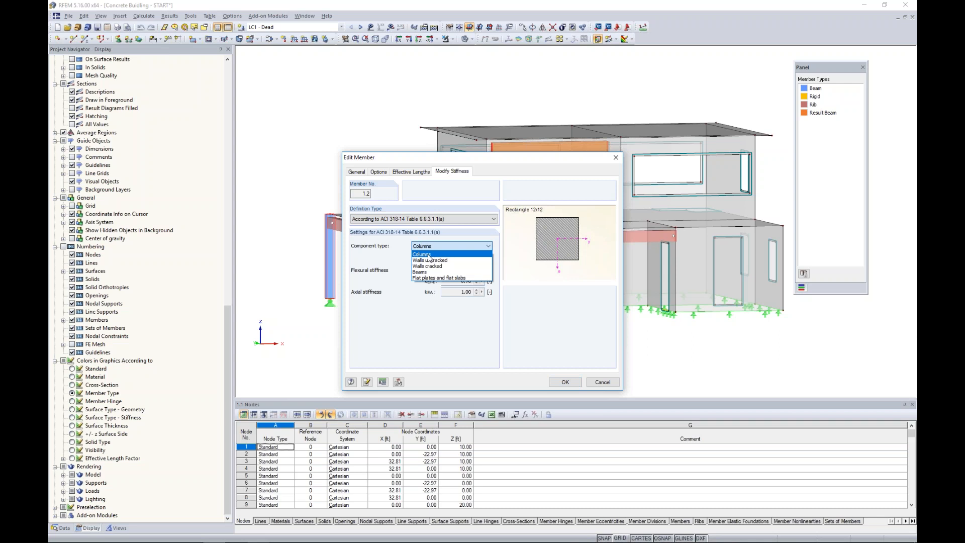
pyautogui.click(429, 255)
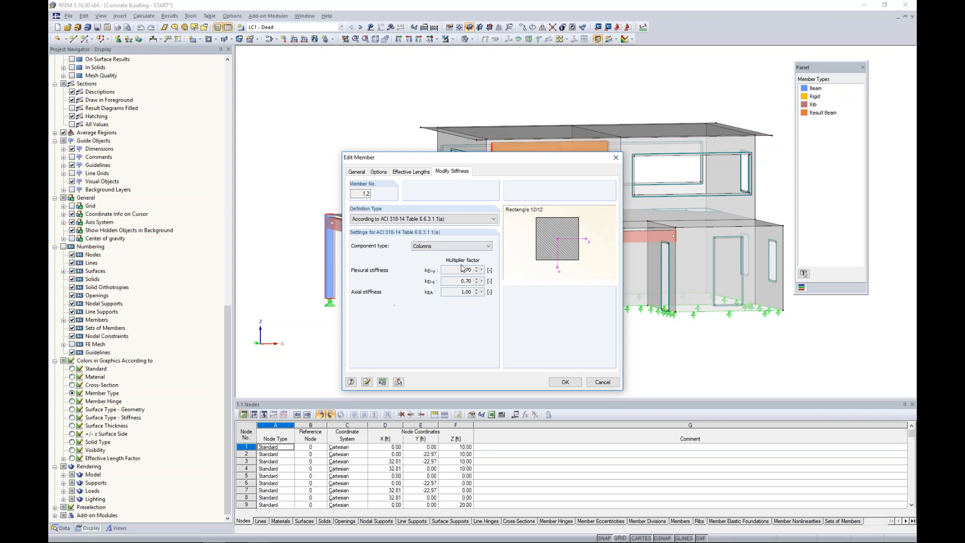
pyautogui.click(564, 381)
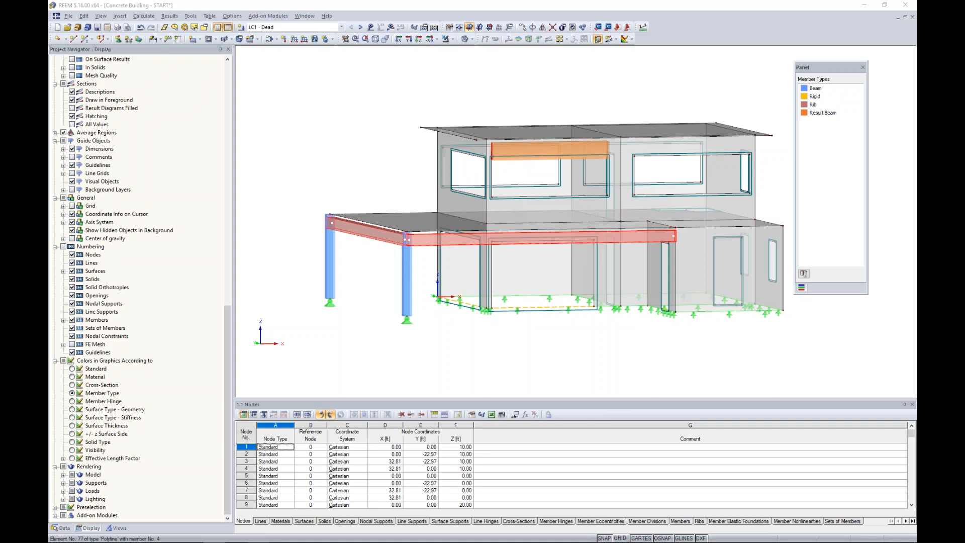
# Modify the stiffness of both canopy edge ribs according to ACI 318-14 Table 6.6.3.1.1(a), using the component type Beams.
pyautogui.doubleClick(407, 240)
pyautogui.click(438, 224)
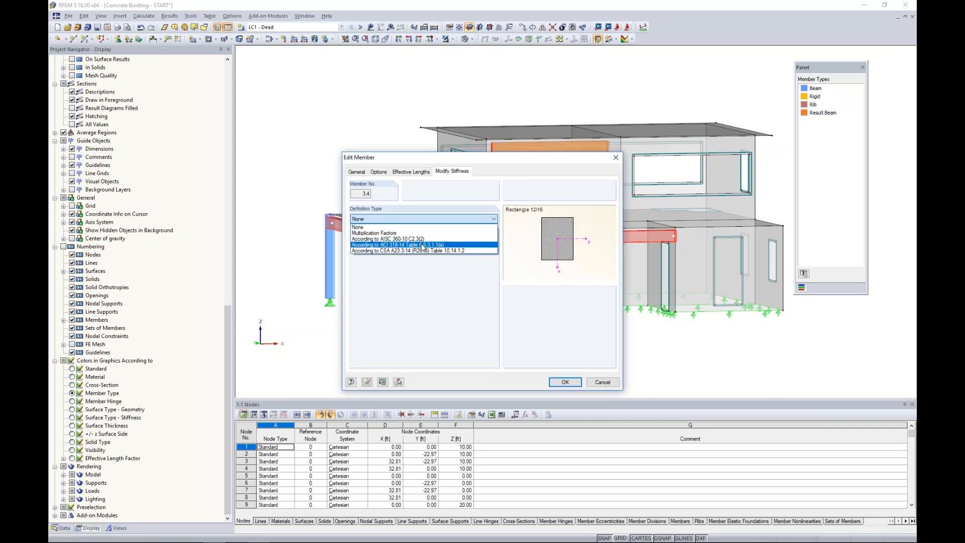
pyautogui.click(431, 251)
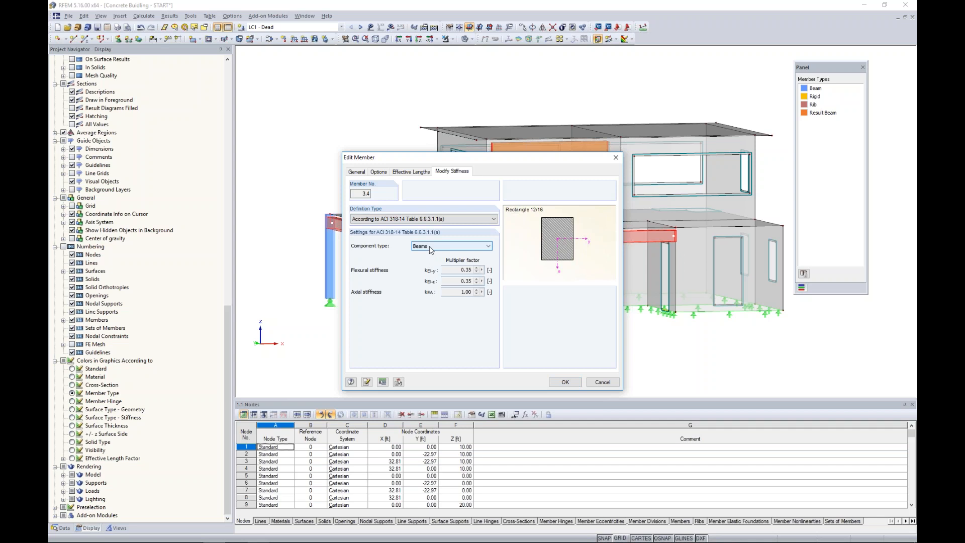
pyautogui.click(558, 383)
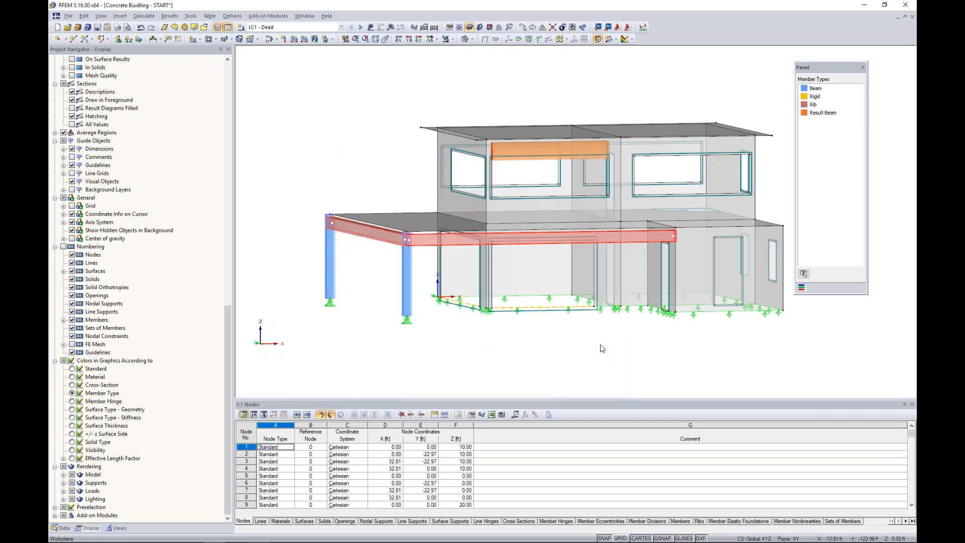
# Modify the stiffness of the roof and floor slab surfaces according to ACI 318-14 Table 6.6.3.1.1(a) as flat plates and flat slabs.
pyautogui.keyDown('ctrl'); pyautogui.moveTo(598, 344); pyautogui.dragTo(635, 386, button='middle'); pyautogui.keyUp('ctrl')
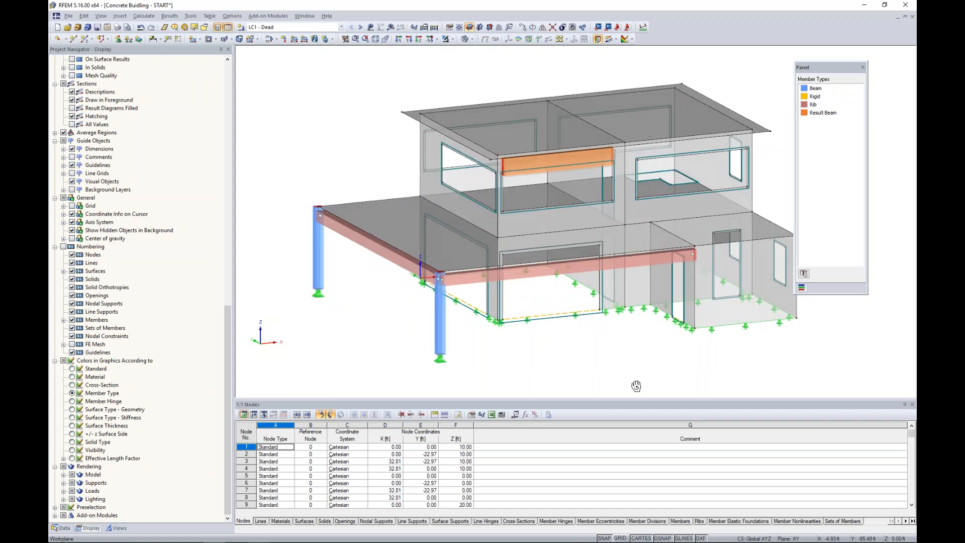
pyautogui.keyDown('ctrl'); pyautogui.click(485, 197); pyautogui.keyUp('ctrl')
pyautogui.keyDown('ctrl'); pyautogui.click(500, 133); pyautogui.keyUp('ctrl')
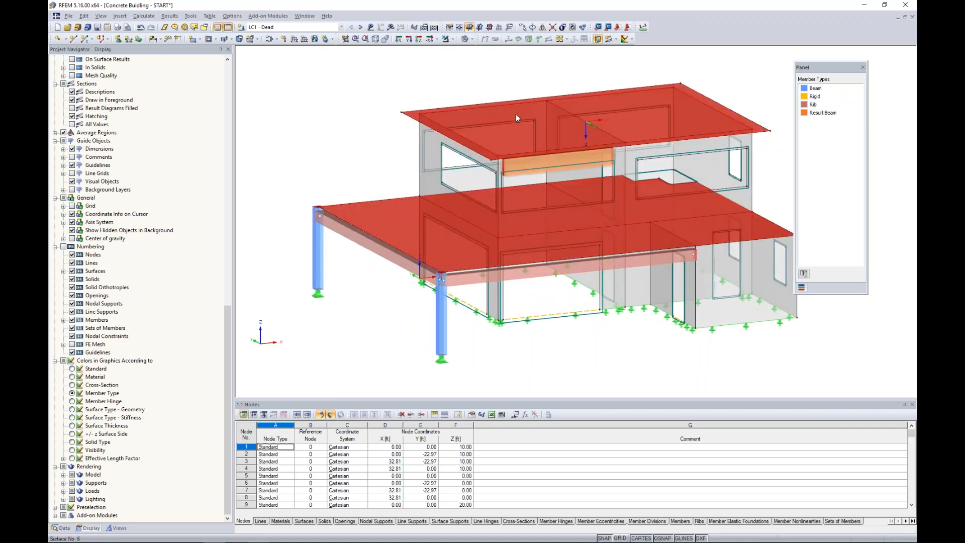
pyautogui.rightClick(395, 226)
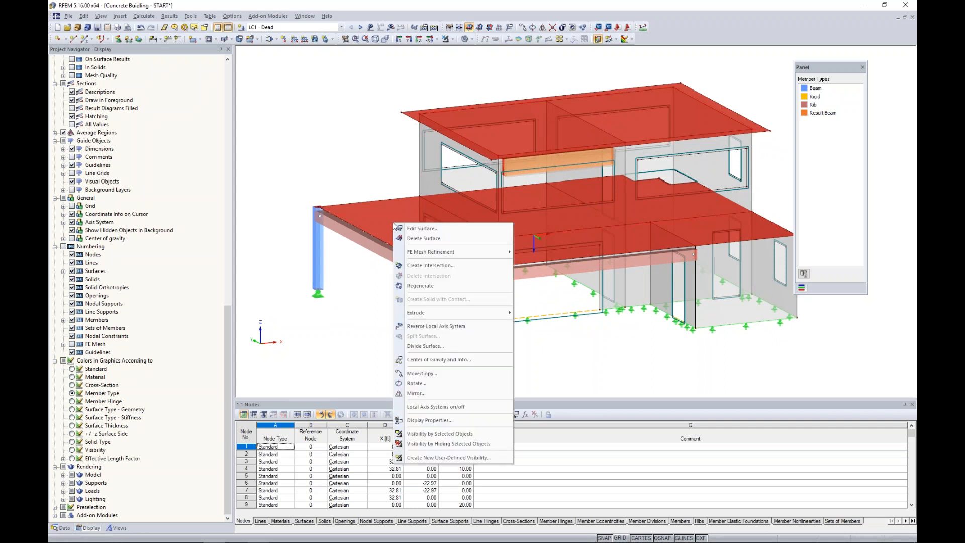
pyautogui.click(416, 228)
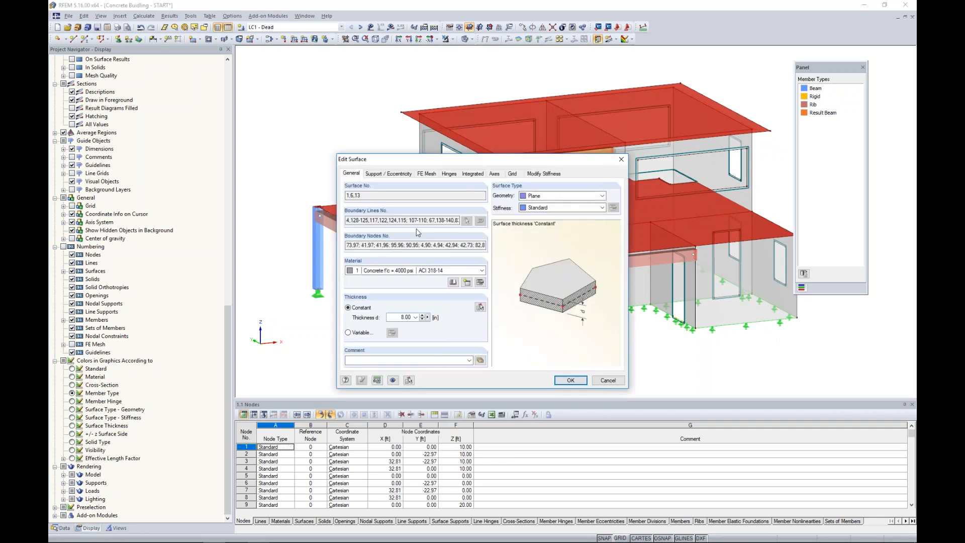
pyautogui.click(543, 174)
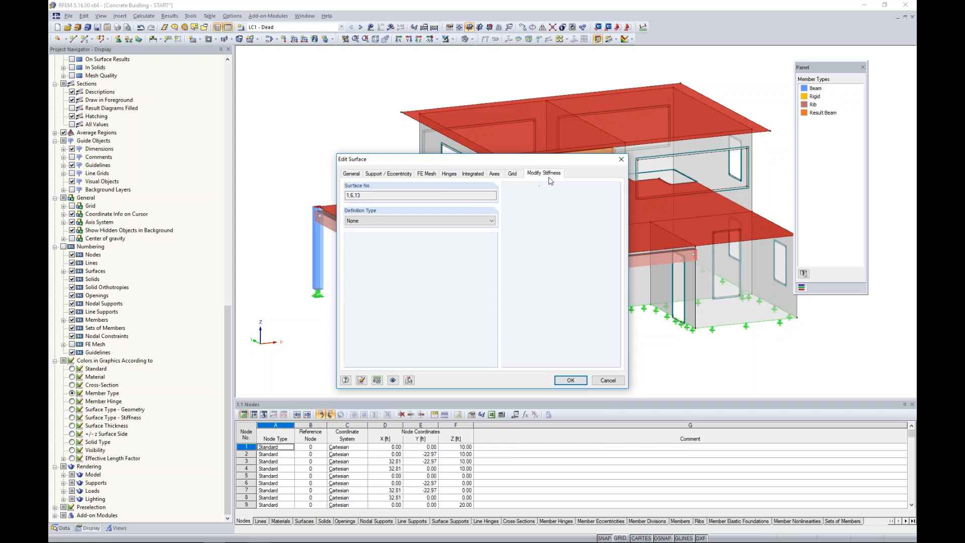
pyautogui.click(431, 220)
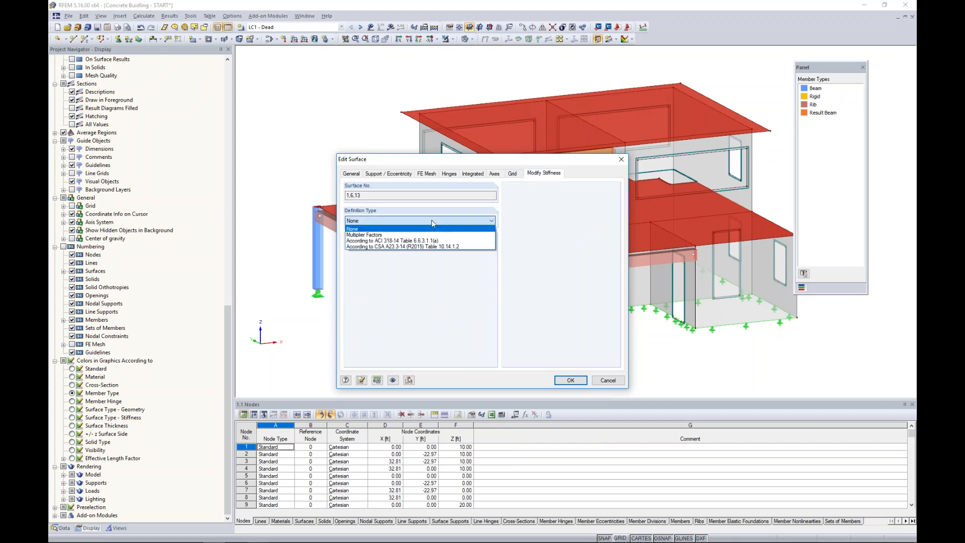
pyautogui.click(424, 241)
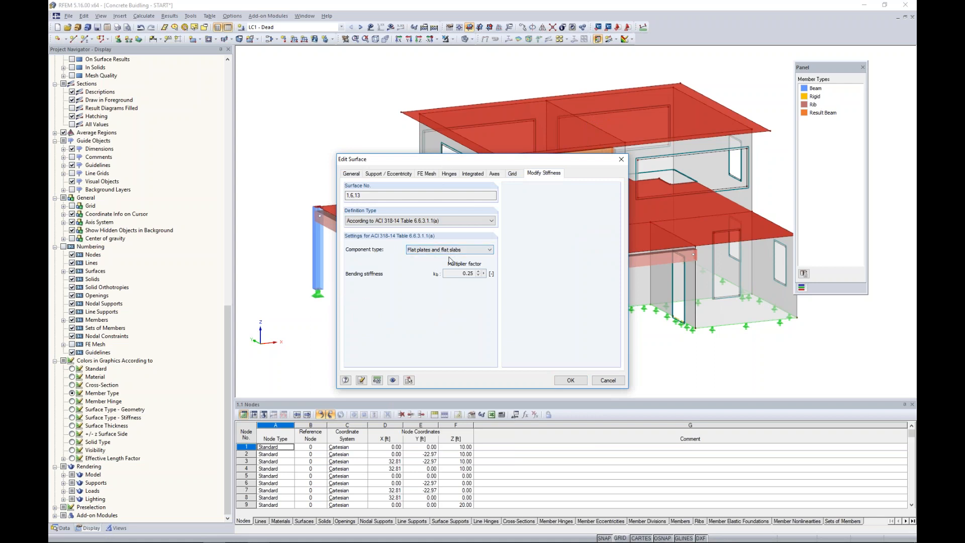
pyautogui.click(570, 381)
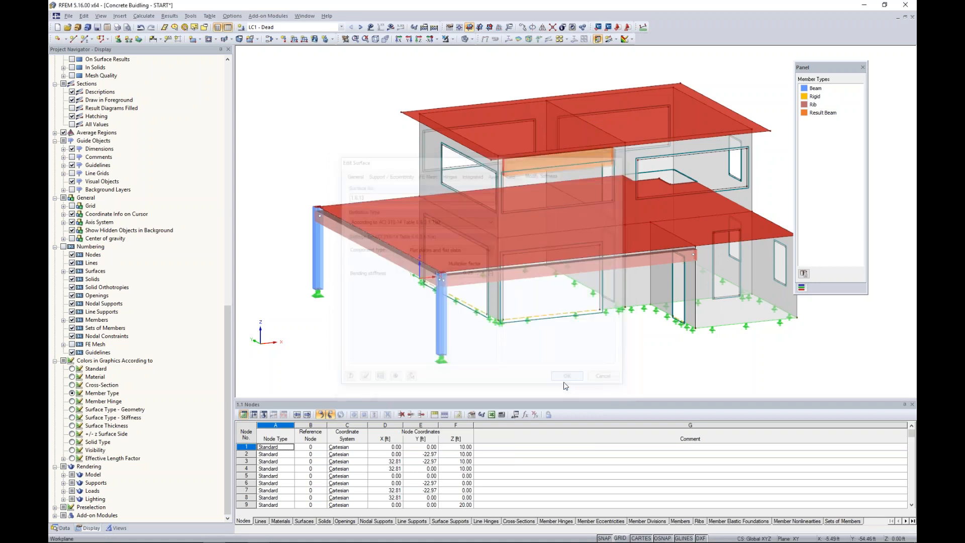
# Modify the stiffness of all wall surfaces on both storeys according to ACI 318-14 Table 6.6.3.1.1(a), using the component type Walls uncracked.
pyautogui.keyDown('ctrl'); pyautogui.moveTo(521, 317); pyautogui.dragTo(698, 272, button='middle'); pyautogui.keyUp('ctrl')
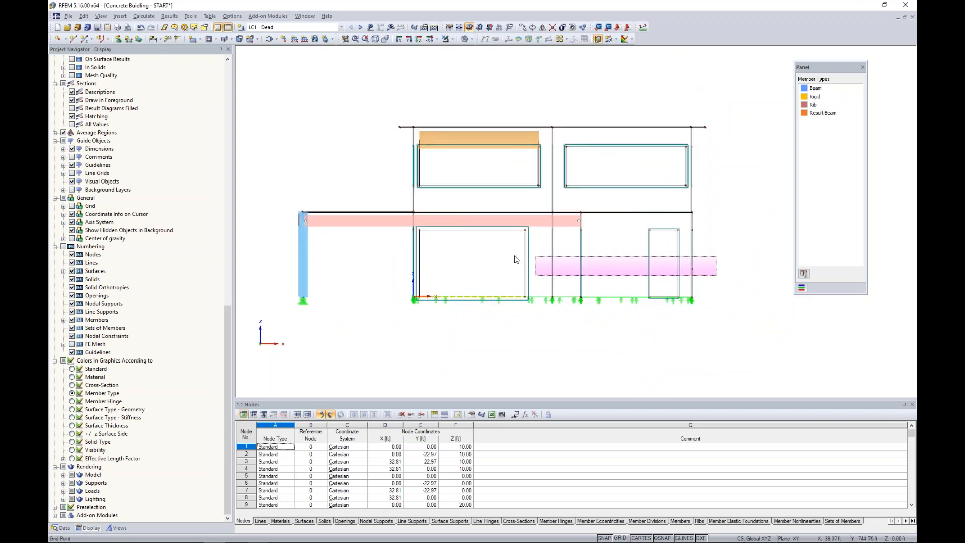
pyautogui.click(444, 248)
pyautogui.moveTo(637, 174); pyautogui.dragTo(385, 163)
pyautogui.keyDown('ctrl'); pyautogui.moveTo(344, 160); pyautogui.dragTo(442, 206, button='middle'); pyautogui.keyUp('ctrl')
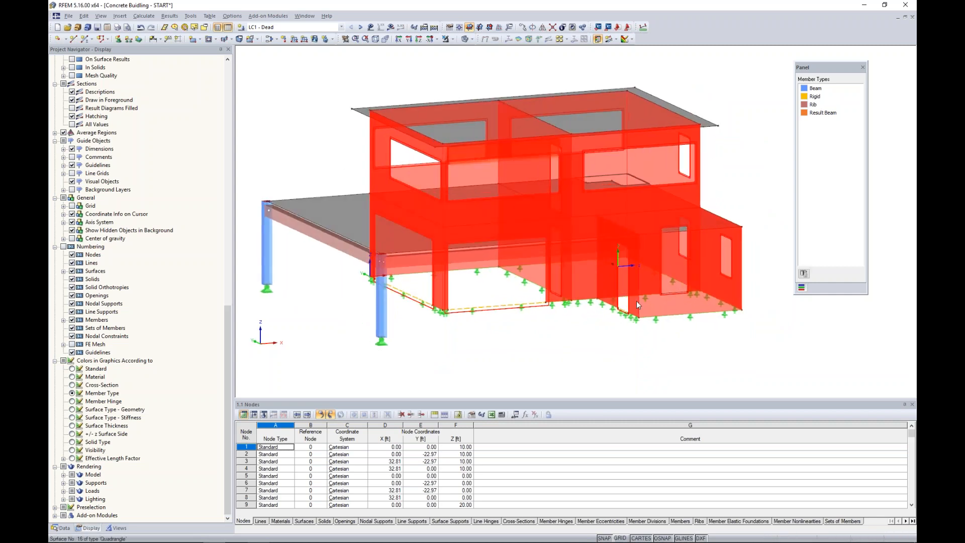
pyautogui.rightClick(648, 307)
pyautogui.moveTo(708, 314)
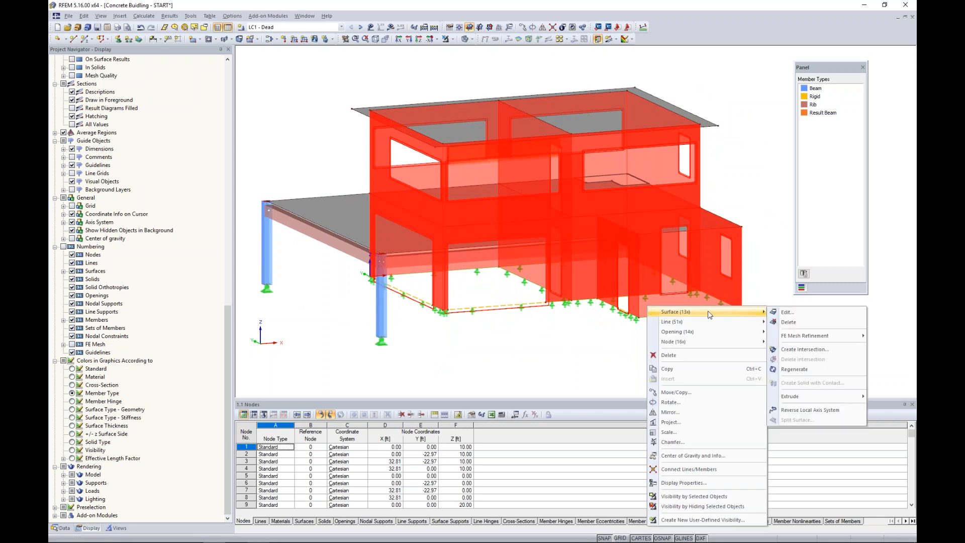
pyautogui.click(785, 312)
pyautogui.click(545, 173)
pyautogui.click(467, 223)
pyautogui.click(448, 240)
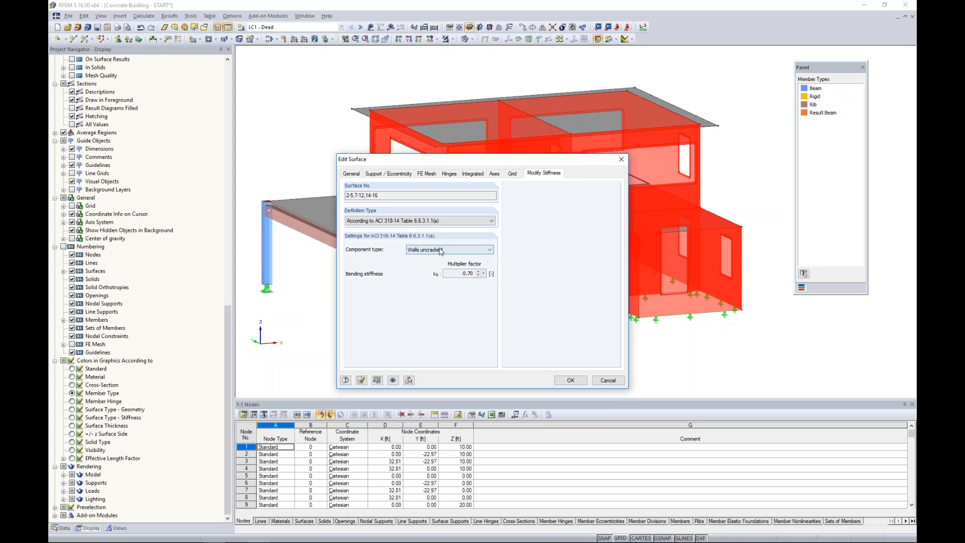
pyautogui.click(440, 250)
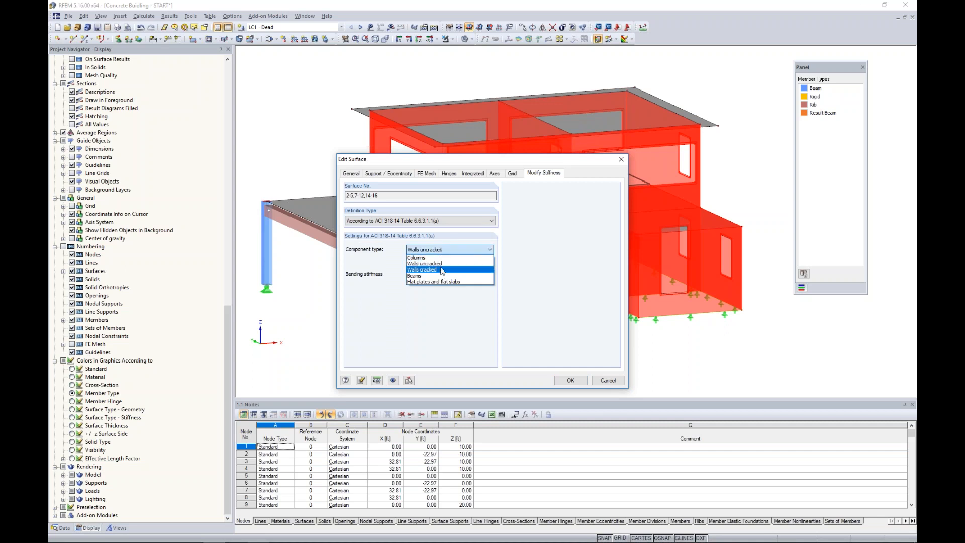
pyautogui.click(441, 263)
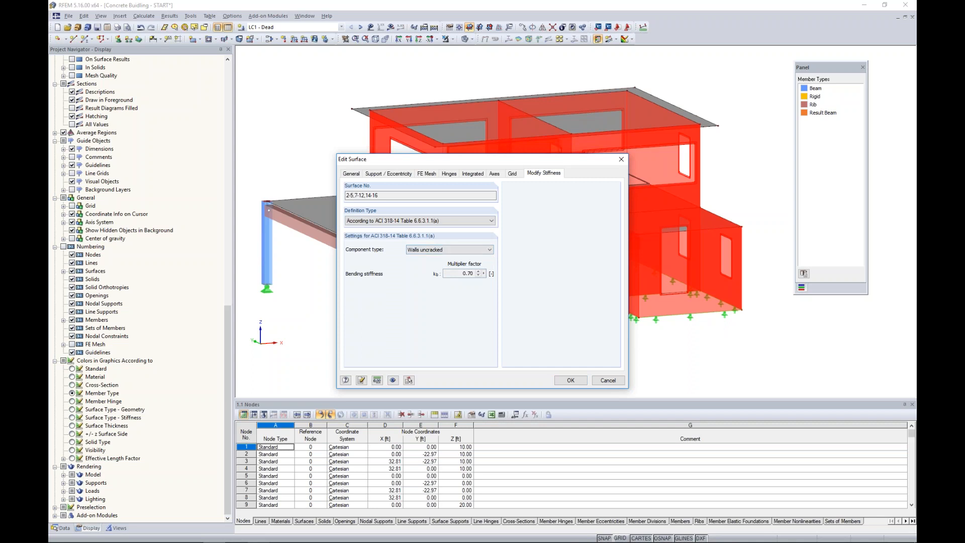
pyautogui.click(565, 383)
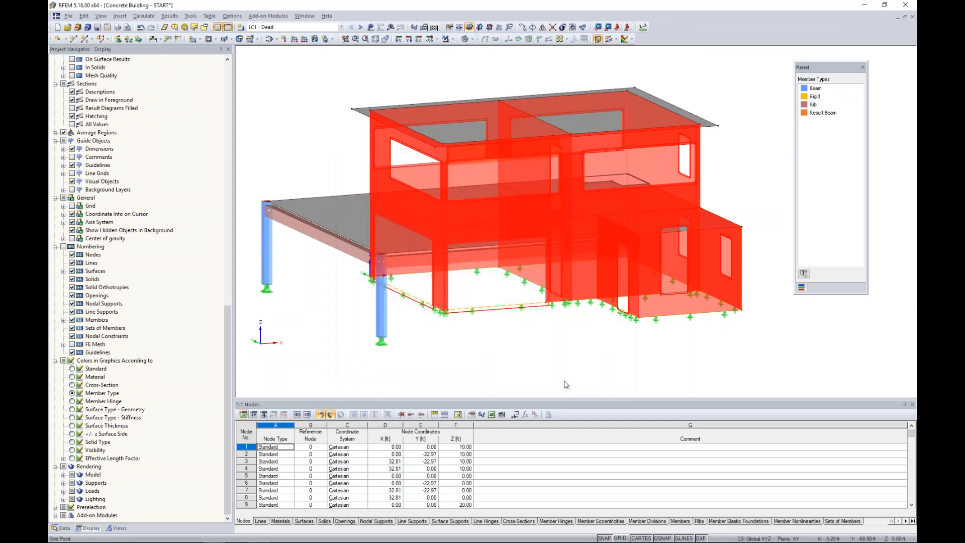
pyautogui.click(540, 335)
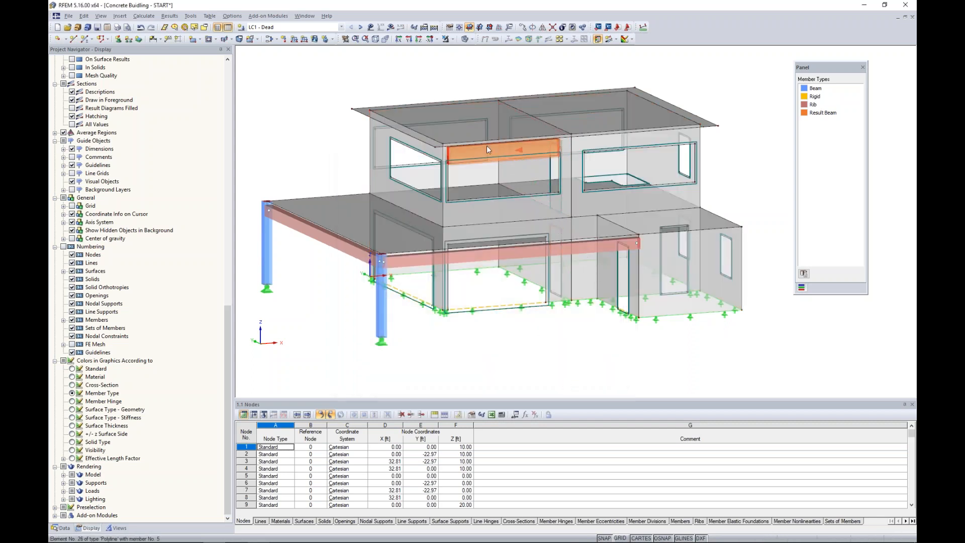
# Check the result beam above the upper-floor window and its member definition for stiffness modification options, leaving it unedited.
pyautogui.moveTo(480, 153)
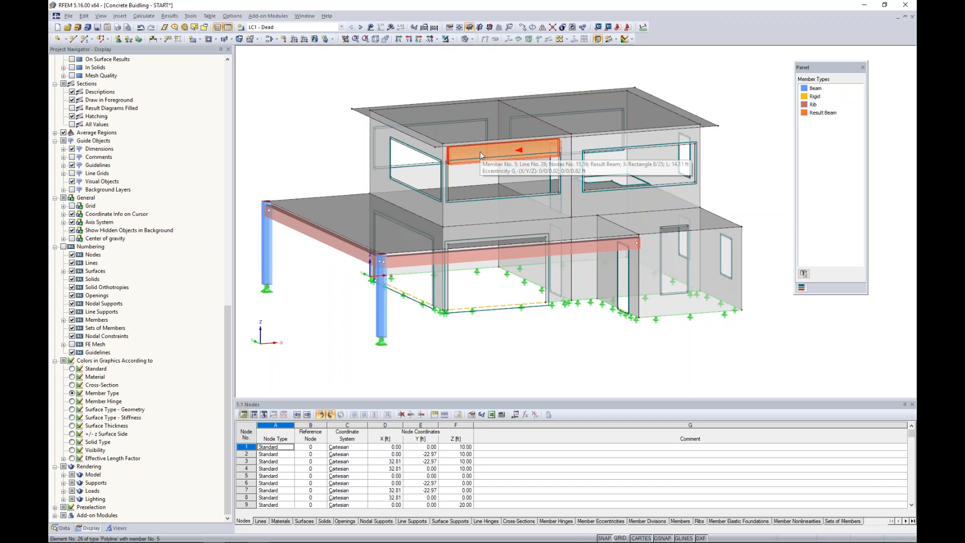
pyautogui.moveTo(470, 211)
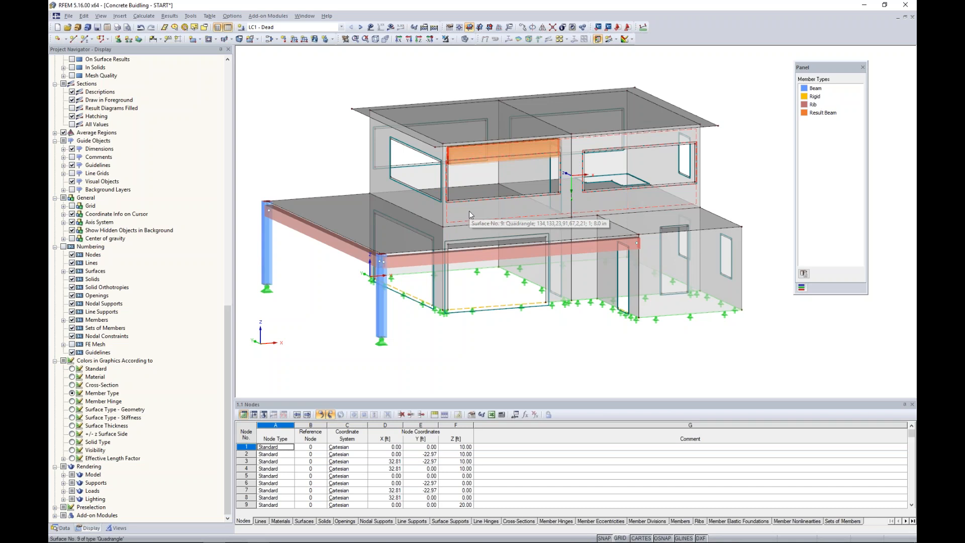
pyautogui.doubleClick(505, 146)
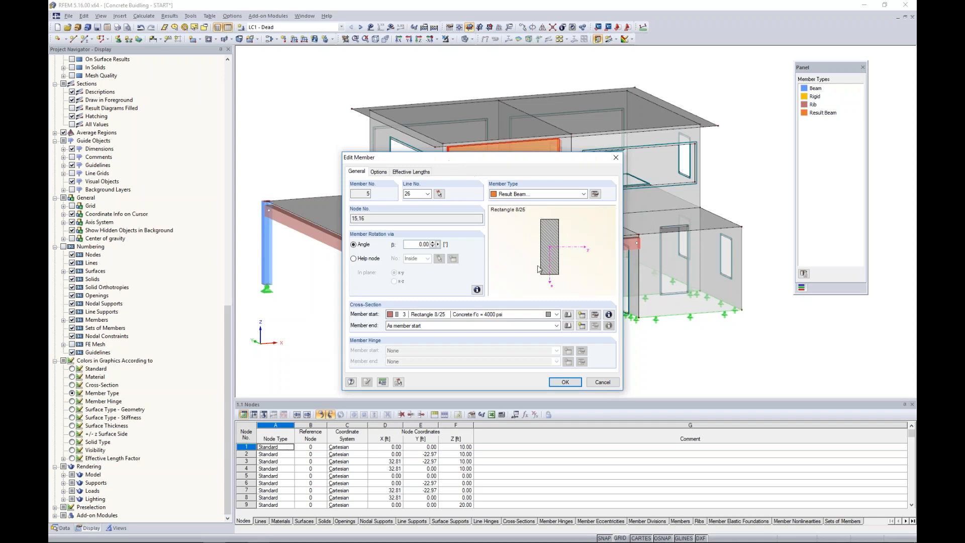
pyautogui.click(600, 383)
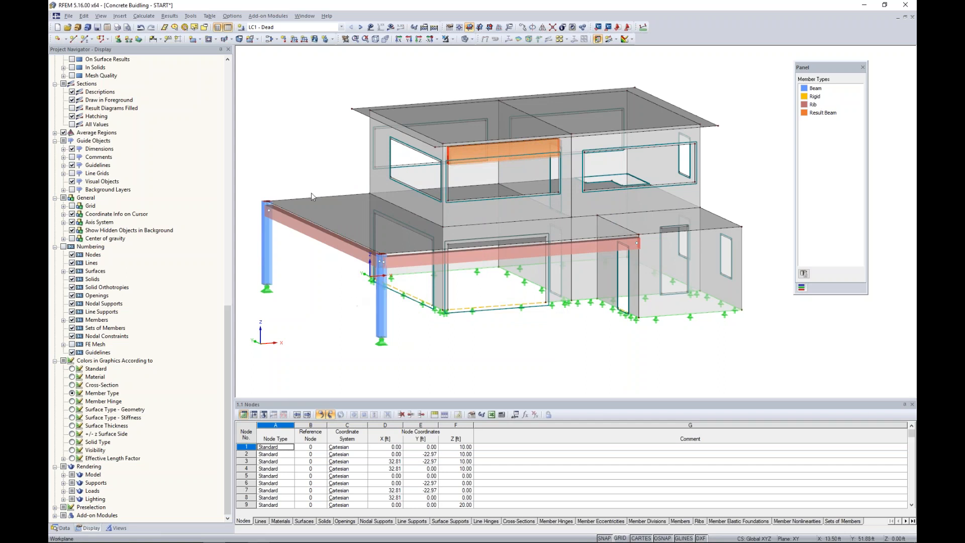
# Regenerate the building's FE mesh from the FE mesh settings, keeping the target finite element length of 1.00 ft.
pyautogui.click(144, 16)
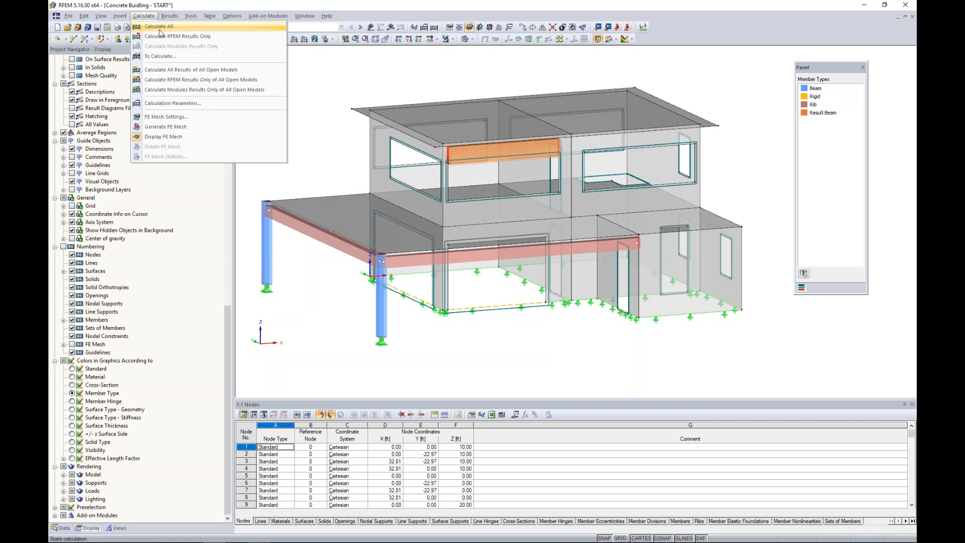
pyautogui.click(154, 119)
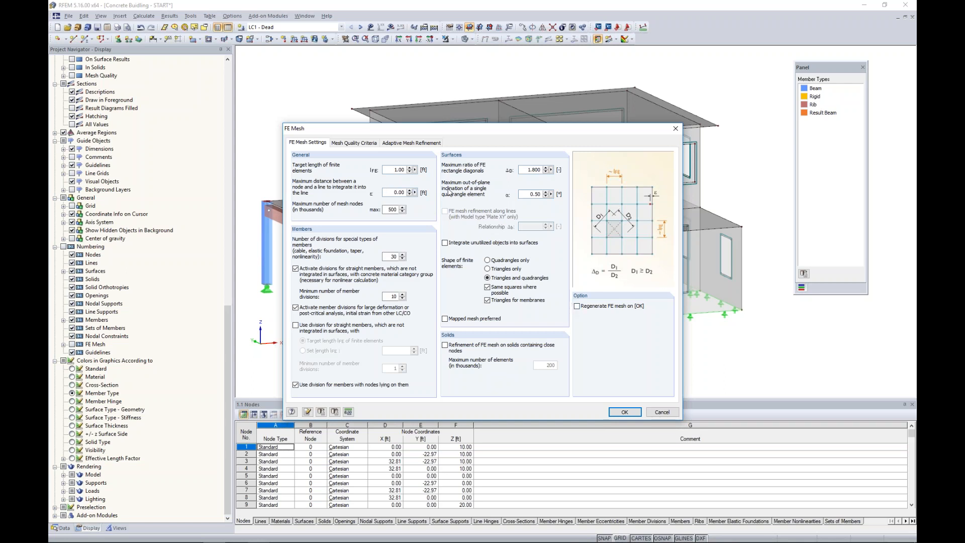
pyautogui.click(577, 306)
pyautogui.click(624, 412)
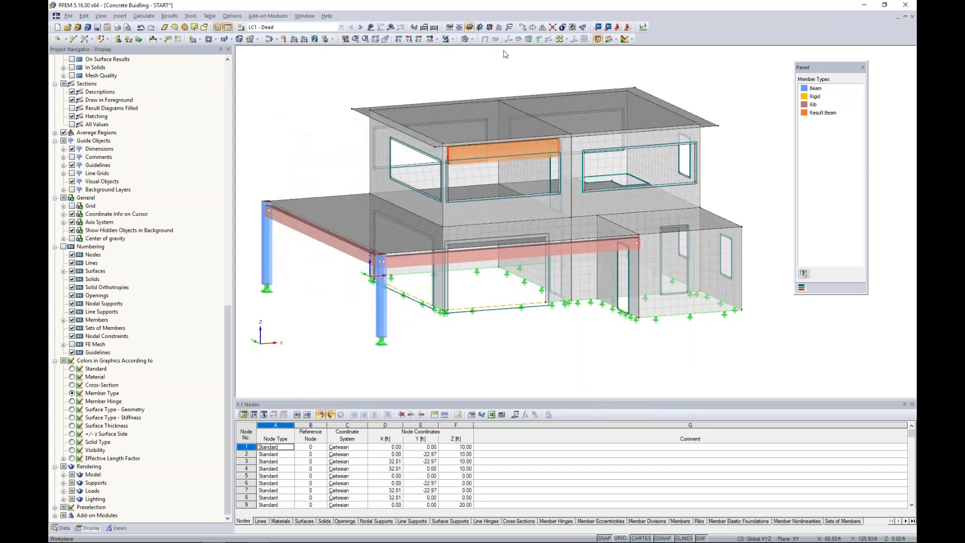
# Inspect the FE mesh on the building in wireframe display, and return the model to solid transparent display.
pyautogui.click(471, 39)
pyautogui.click(477, 54)
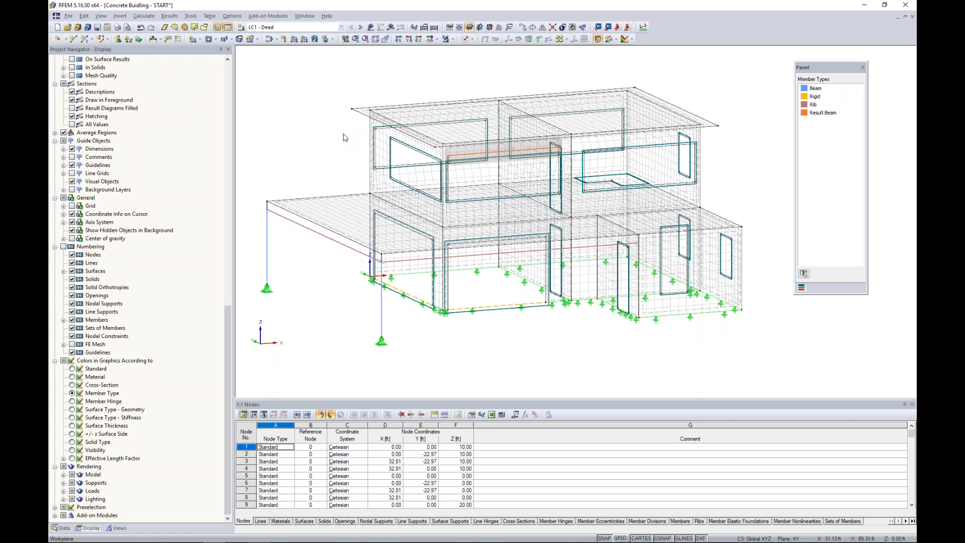
pyautogui.click(61, 528)
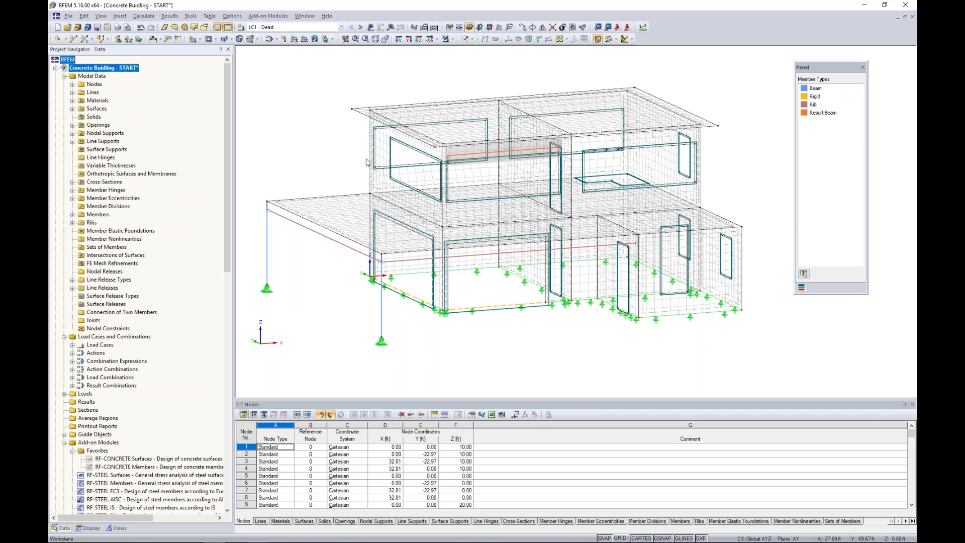
pyautogui.click(315, 145)
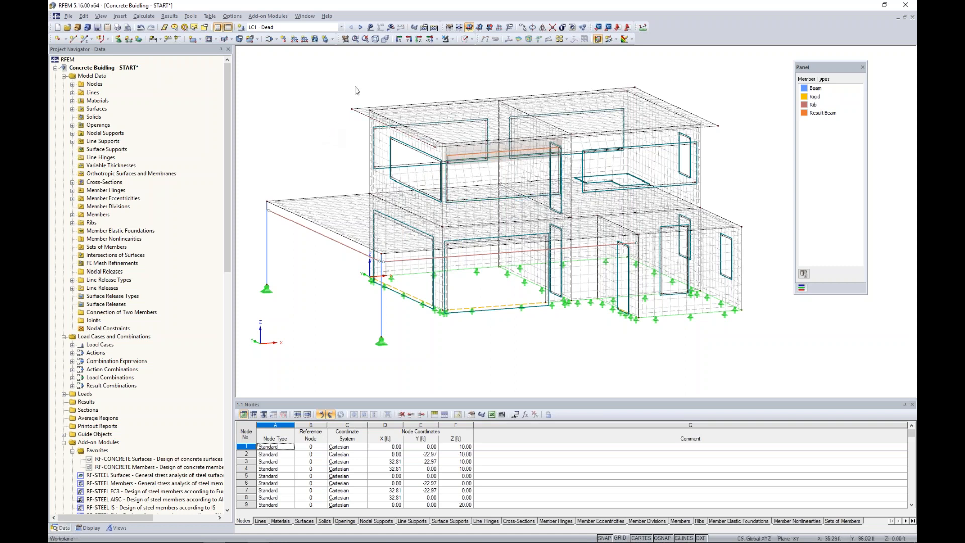
pyautogui.click(471, 38)
pyautogui.click(478, 60)
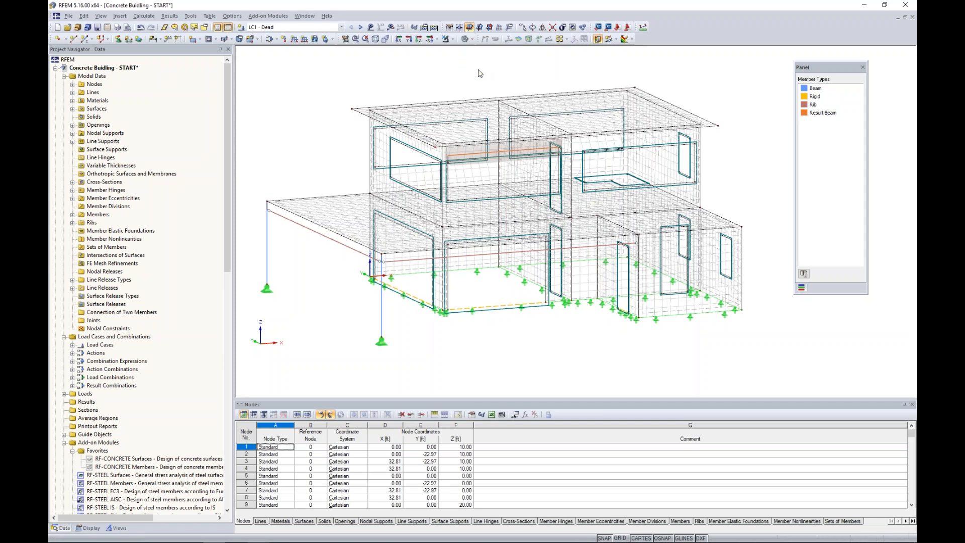
pyautogui.moveTo(418, 91); pyautogui.dragTo(443, 100, button='middle')
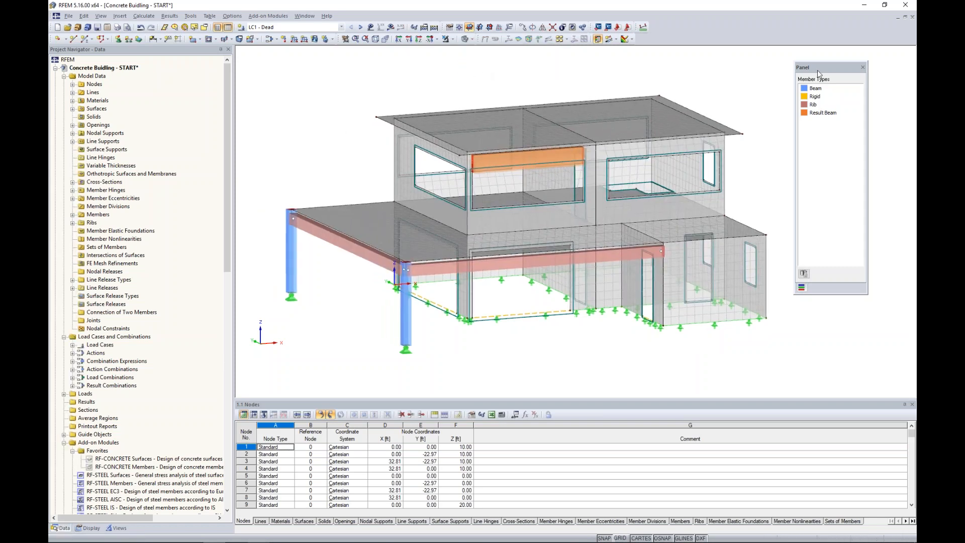
pyautogui.moveTo(824, 73); pyautogui.dragTo(851, 66)
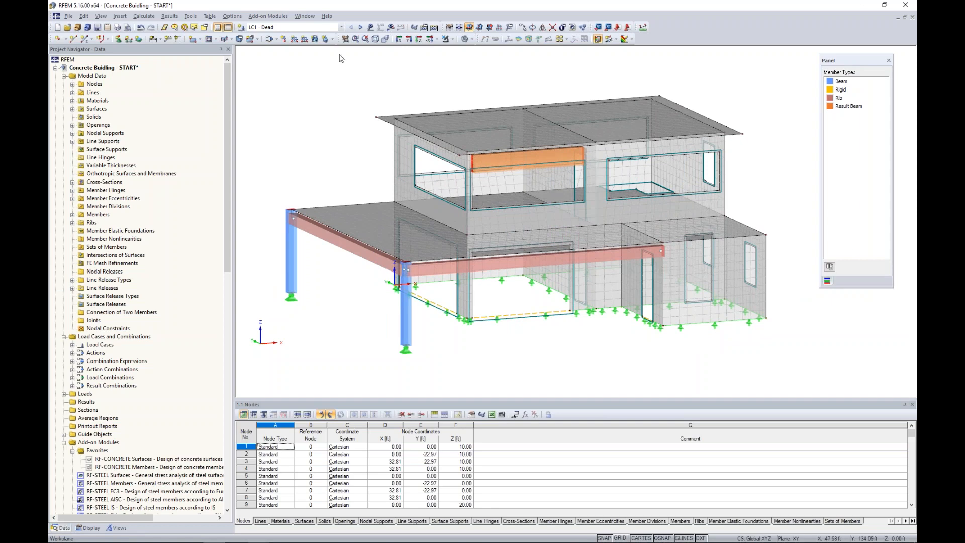
# Display the loads of load case LC1 - Dead on the building model.
pyautogui.click(341, 27)
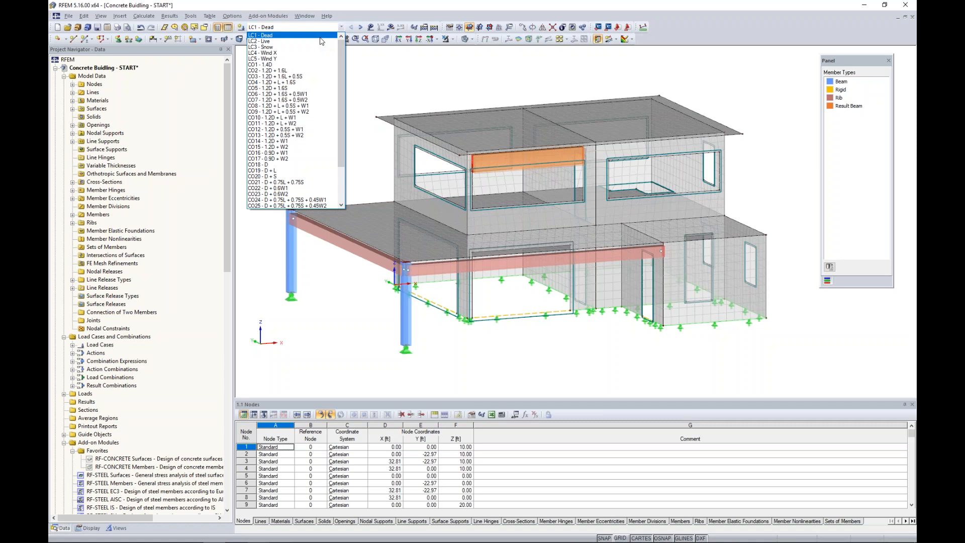
pyautogui.click(321, 36)
pyautogui.click(371, 27)
pyautogui.scroll(-1, 320, 109)
pyautogui.moveTo(318, 117); pyautogui.dragTo(312, 144, button='middle')
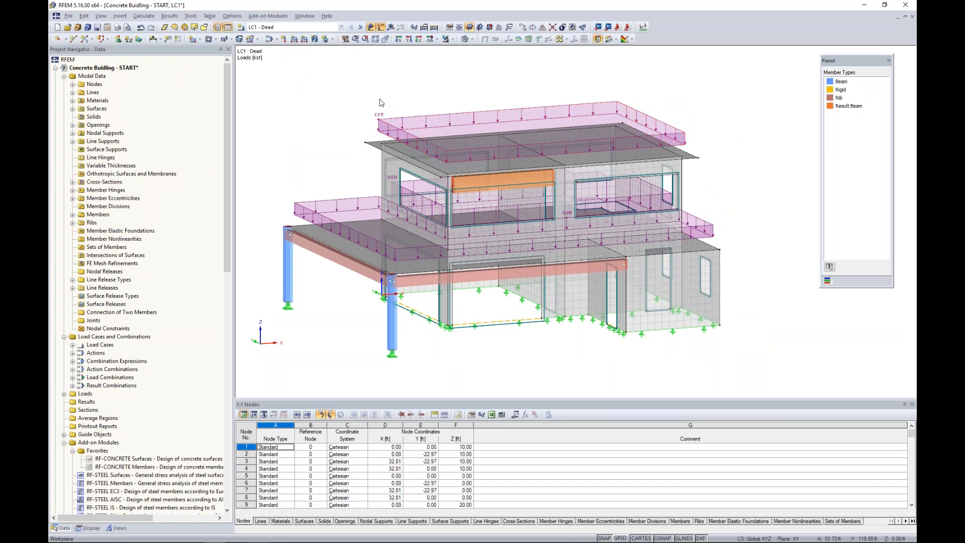
# Examine the loads of load cases LC2 - Live and LC3 - Snow on the floor, roof and canopy.
pyautogui.click(360, 28)
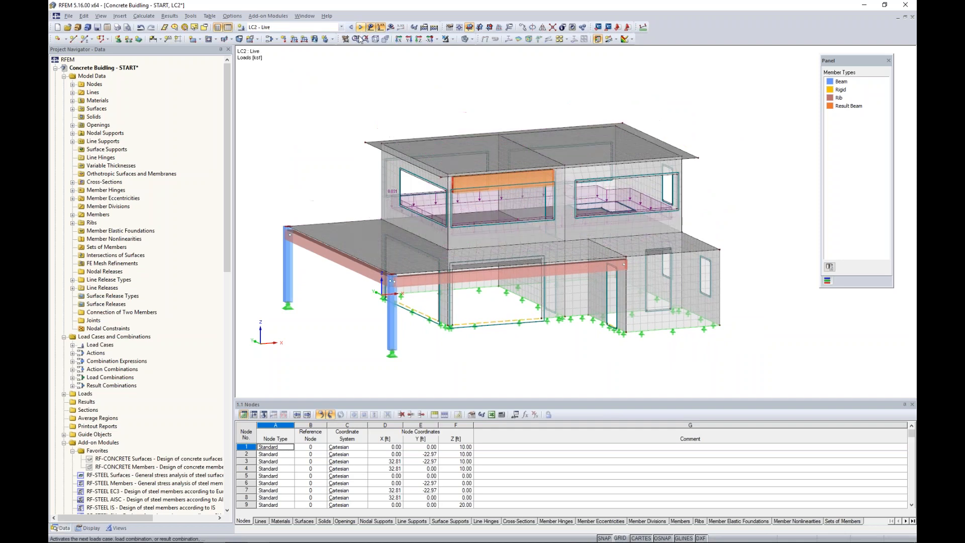
pyautogui.keyDown('ctrl'); pyautogui.moveTo(351, 115); pyautogui.dragTo(456, 224, button='middle'); pyautogui.keyUp('ctrl')
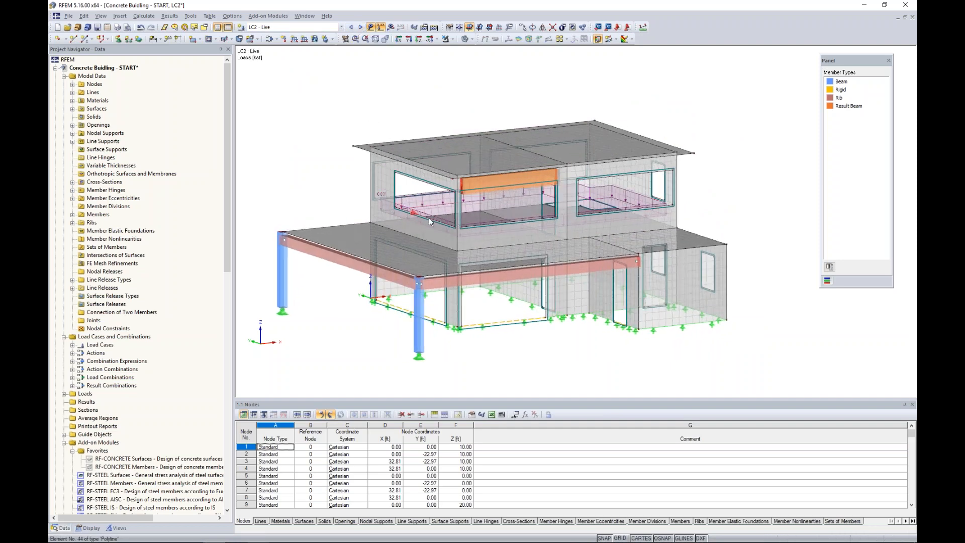
pyautogui.click(361, 28)
pyautogui.keyDown('ctrl'); pyautogui.moveTo(388, 85); pyautogui.dragTo(381, 151, button='middle'); pyautogui.keyUp('ctrl')
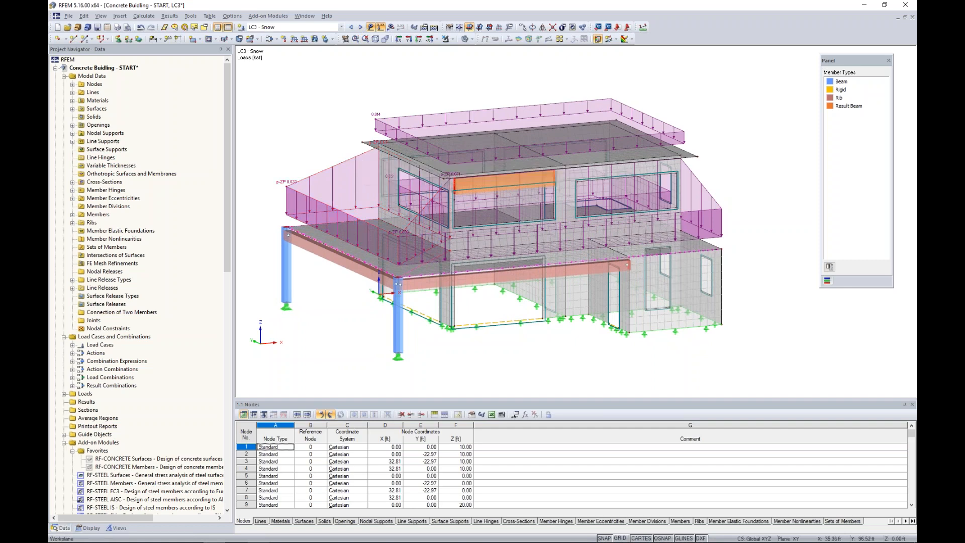
pyautogui.keyDown('ctrl'); pyautogui.moveTo(319, 148); pyautogui.dragTo(311, 127, button='middle'); pyautogui.keyUp('ctrl')
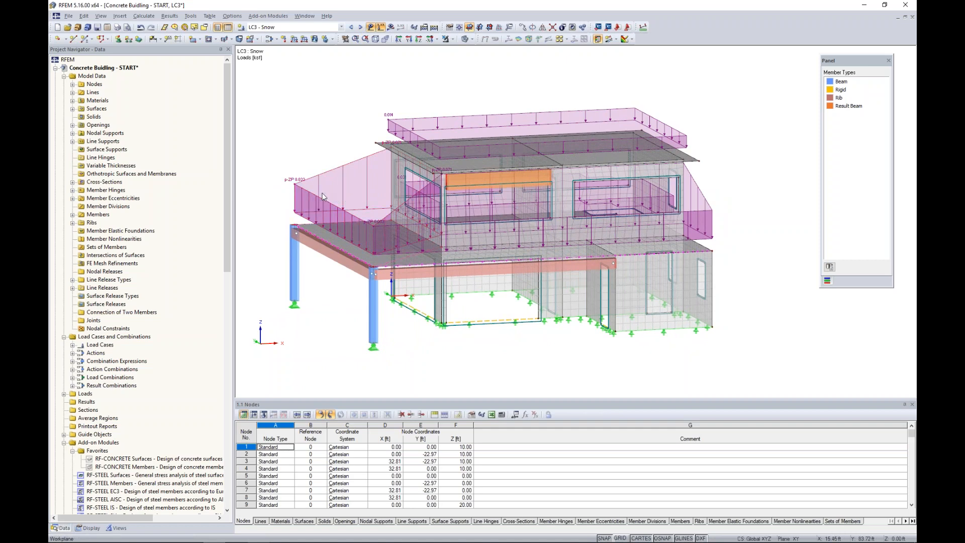
# Examine the wind loads of LC4 - Wind X and LC5 - Wind Y from several sides of the building.
pyautogui.click(360, 27)
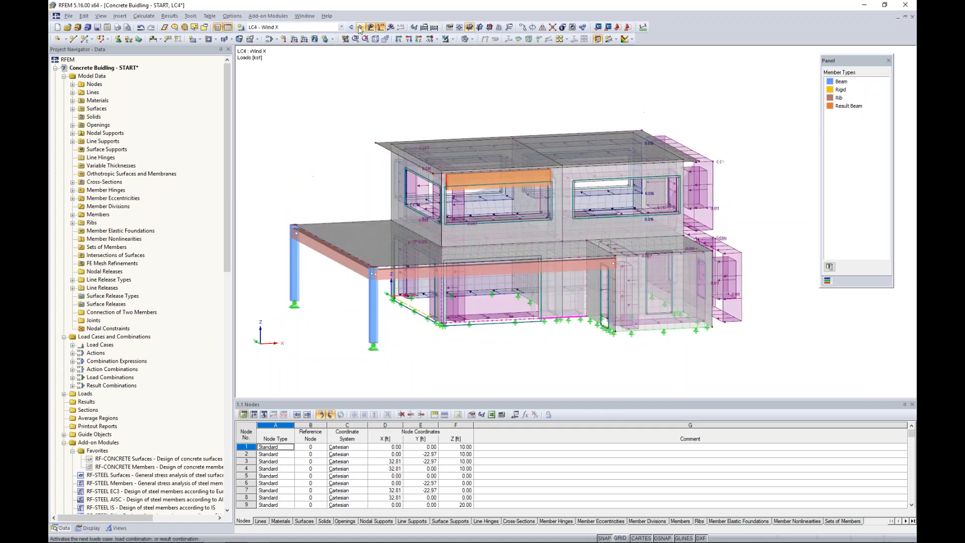
pyautogui.keyDown('ctrl'); pyautogui.moveTo(786, 337); pyautogui.dragTo(724, 343, button='middle'); pyautogui.keyUp('ctrl')
pyautogui.keyDown('ctrl'); pyautogui.moveTo(758, 313); pyautogui.dragTo(666, 315, button='middle'); pyautogui.keyUp('ctrl')
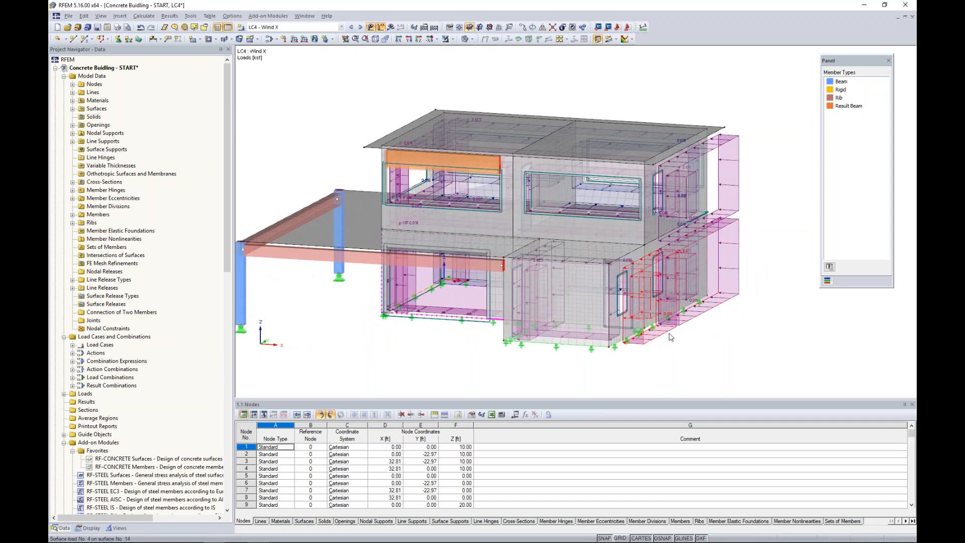
pyautogui.keyDown('ctrl'); pyautogui.moveTo(354, 337); pyautogui.dragTo(401, 337, button='middle'); pyautogui.keyUp('ctrl')
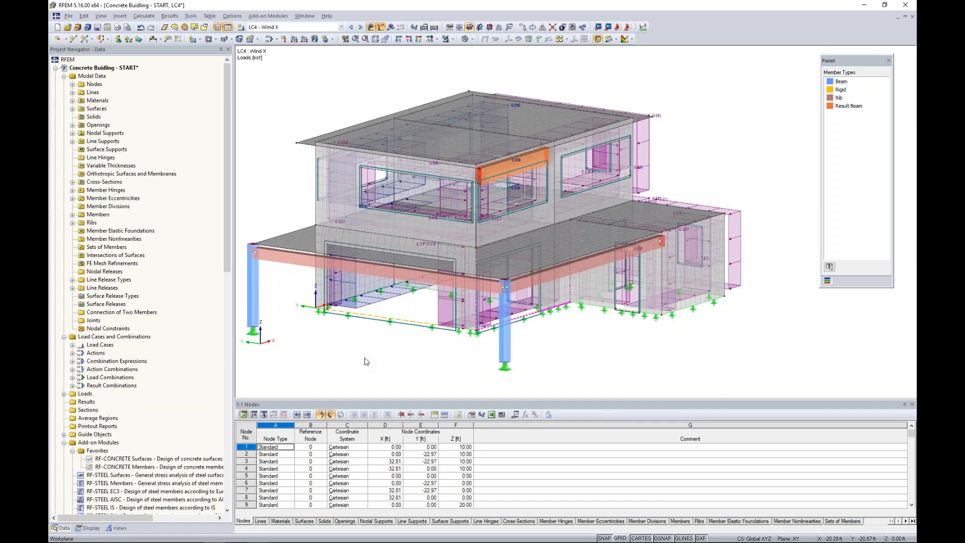
pyautogui.click(361, 27)
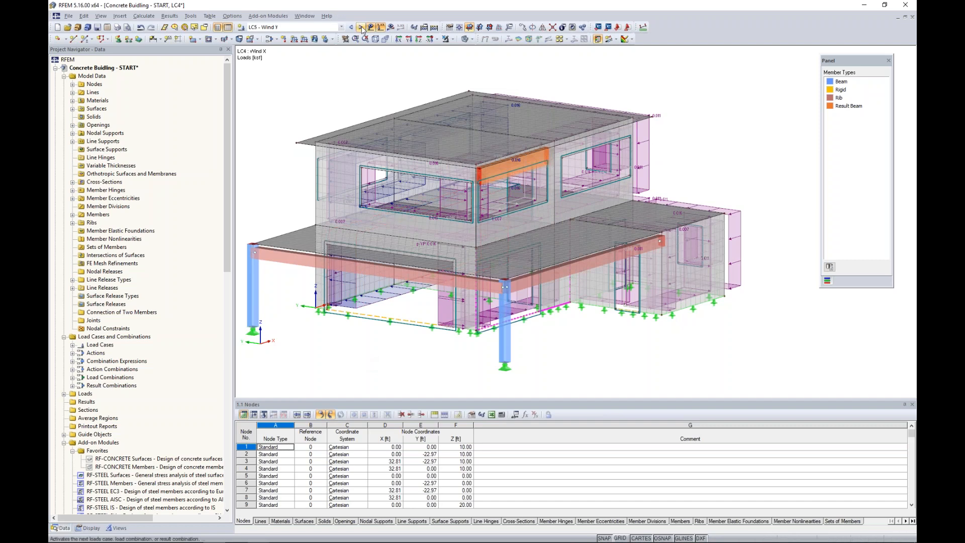
pyautogui.keyDown('ctrl'); pyautogui.moveTo(478, 186); pyautogui.dragTo(662, 171, button='middle'); pyautogui.keyUp('ctrl')
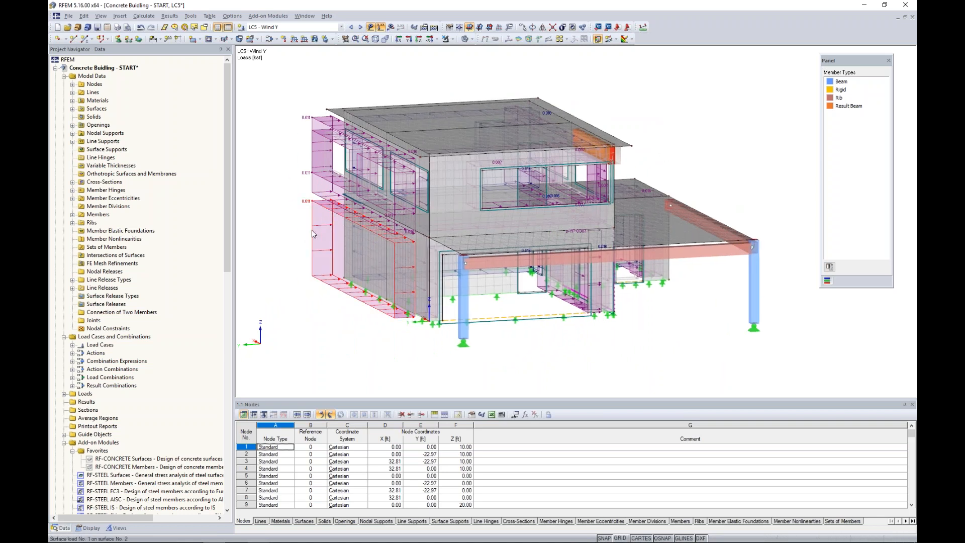
pyautogui.keyDown('ctrl'); pyautogui.moveTo(677, 336); pyautogui.dragTo(382, 333, button='middle'); pyautogui.keyUp('ctrl')
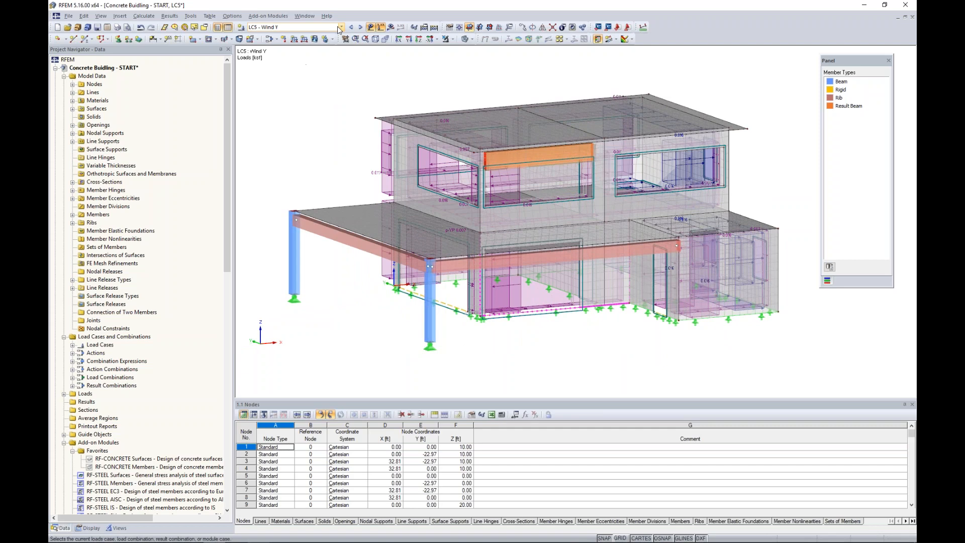
# Review the list of existing load combinations in the load cases and combinations definition.
pyautogui.click(269, 39)
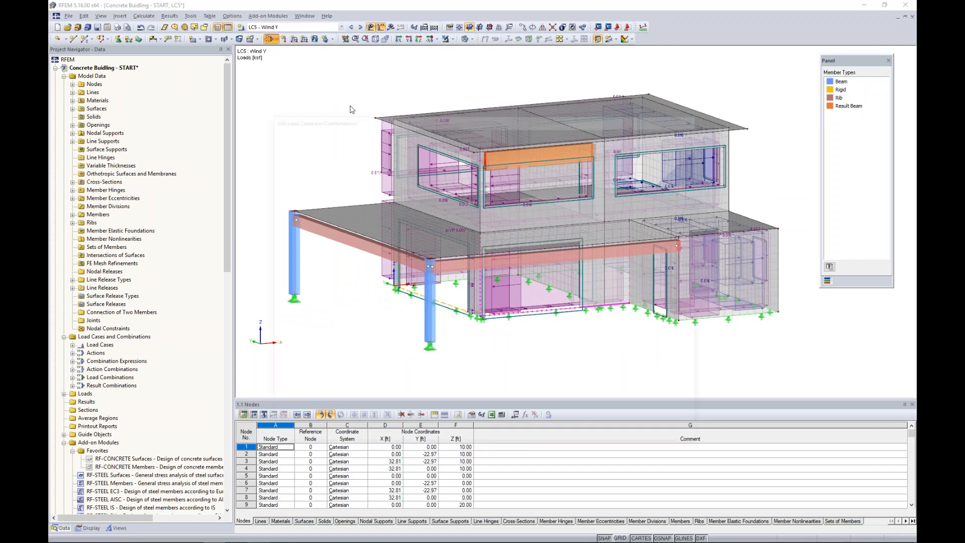
pyautogui.click(435, 133)
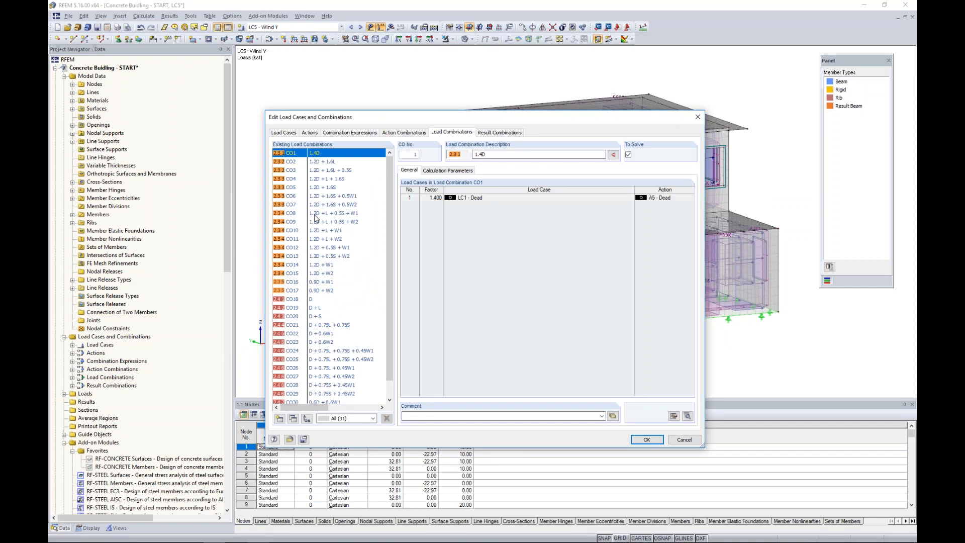
pyautogui.scroll(-1, 315, 217)
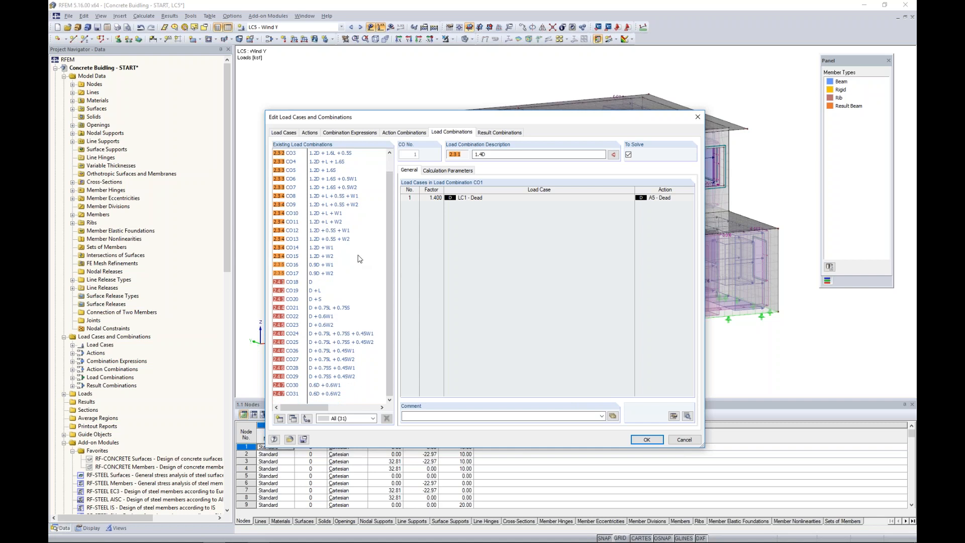
pyautogui.click(646, 440)
# Display the loads of load combination CO12 - 1.2D + 0.5S + W1 on the model.
pyautogui.click(341, 28)
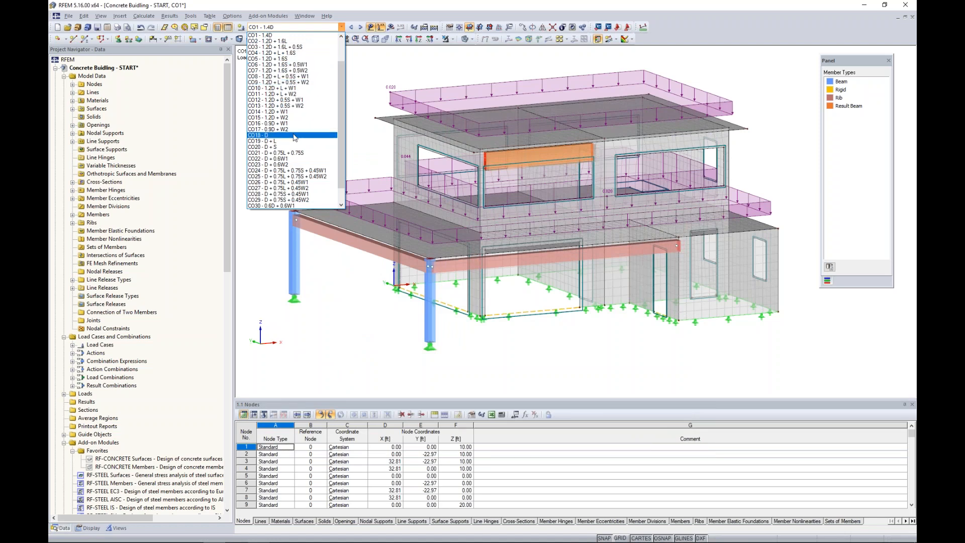
pyautogui.click(291, 100)
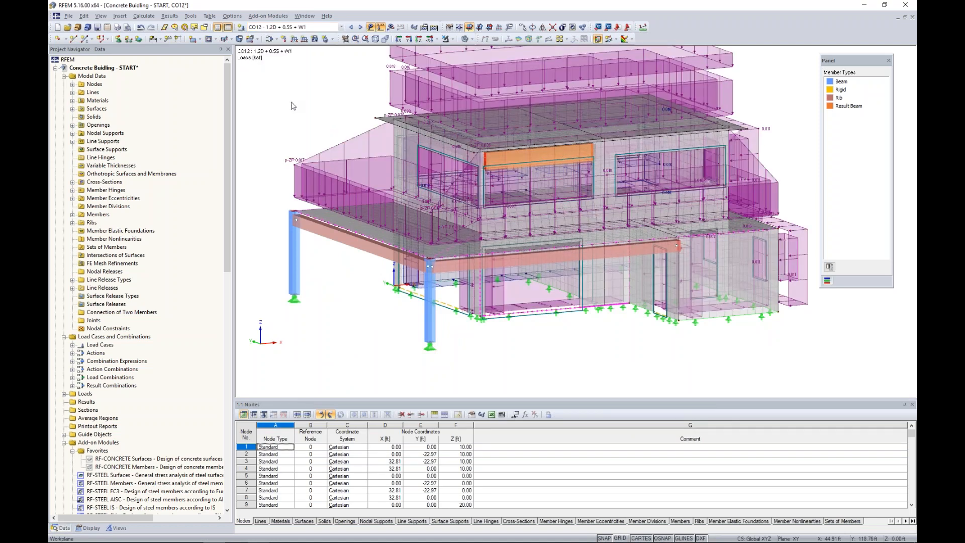
pyautogui.scroll(-1, 494, 247)
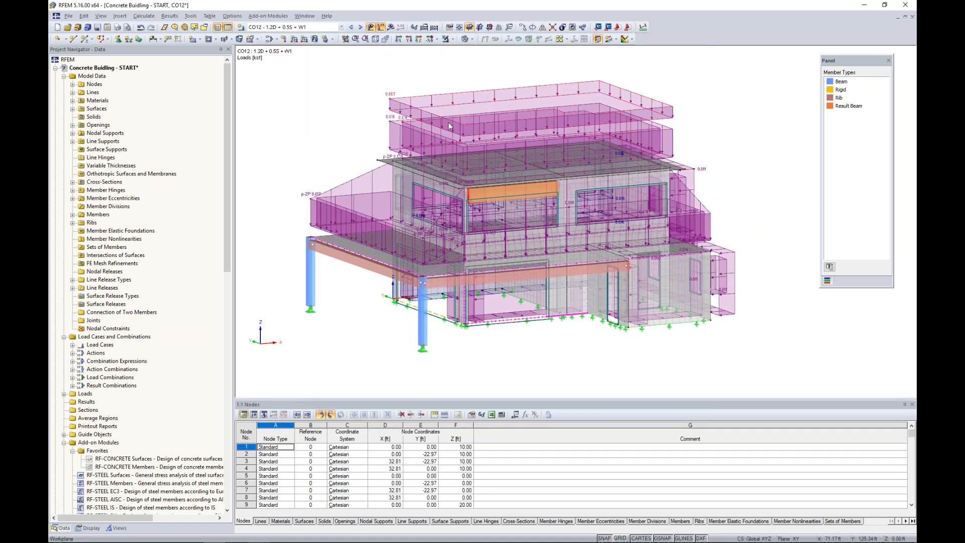
# Step through the loads of the combinations following CO12, and return to CO15 - 1.2D + W2.
pyautogui.click(360, 27)
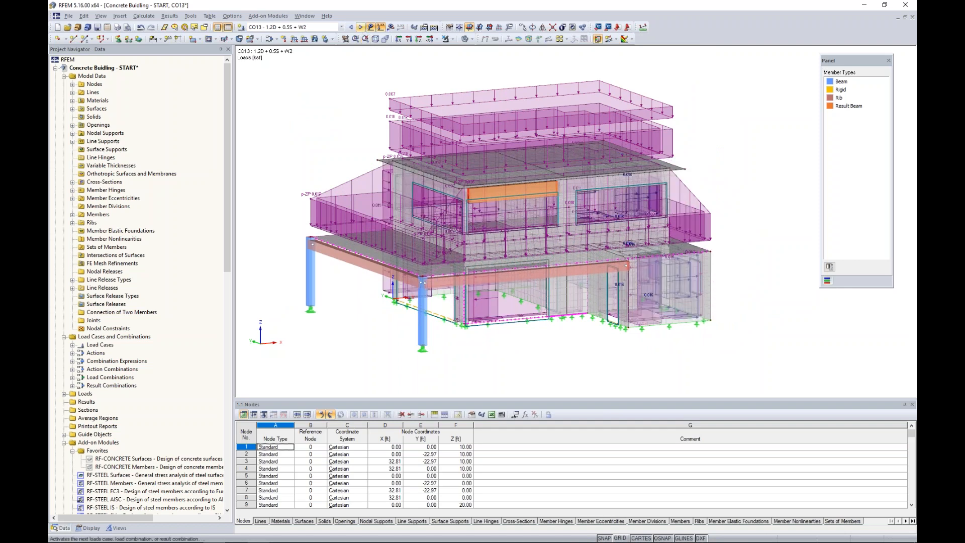
pyautogui.click(360, 27)
pyautogui.click(360, 27)
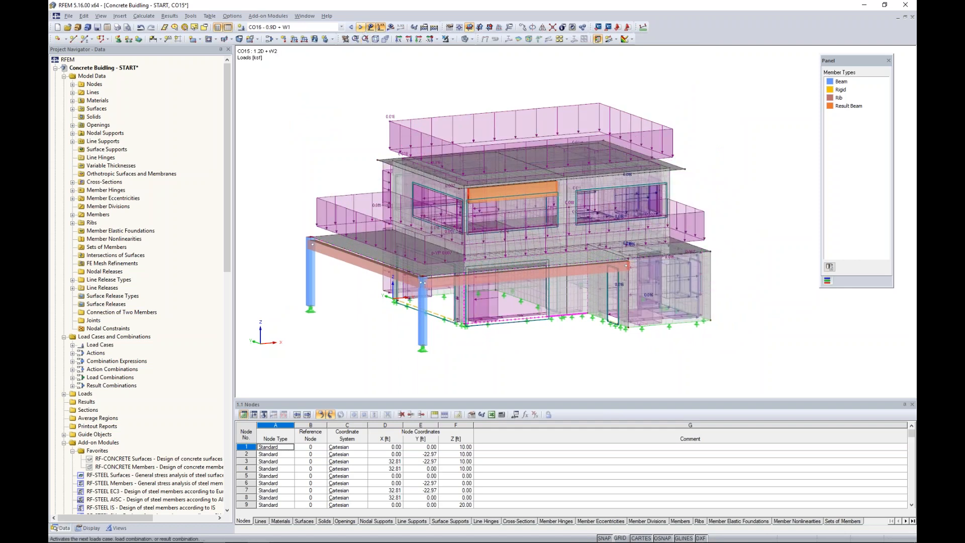
pyautogui.click(361, 26)
pyautogui.click(360, 27)
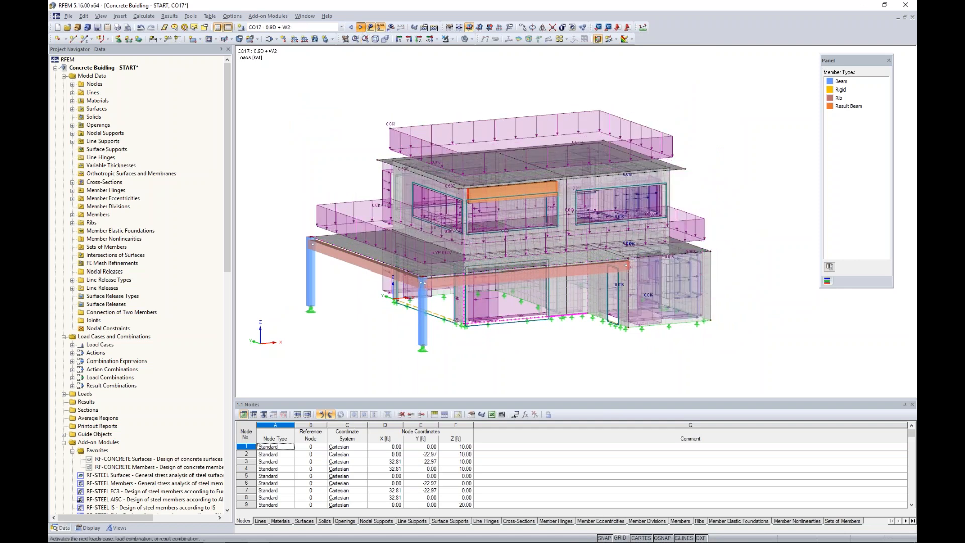
pyautogui.click(360, 27)
pyautogui.click(350, 27)
pyautogui.click(350, 28)
pyautogui.click(351, 27)
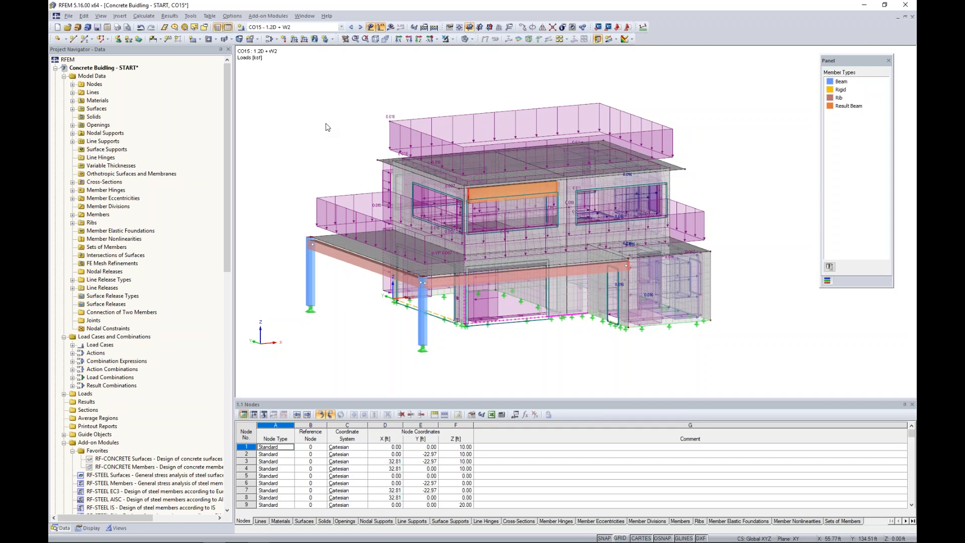
# Hide the loads on the model and calculate all load cases and combinations.
pyautogui.click(371, 27)
pyautogui.click(143, 16)
pyautogui.click(157, 26)
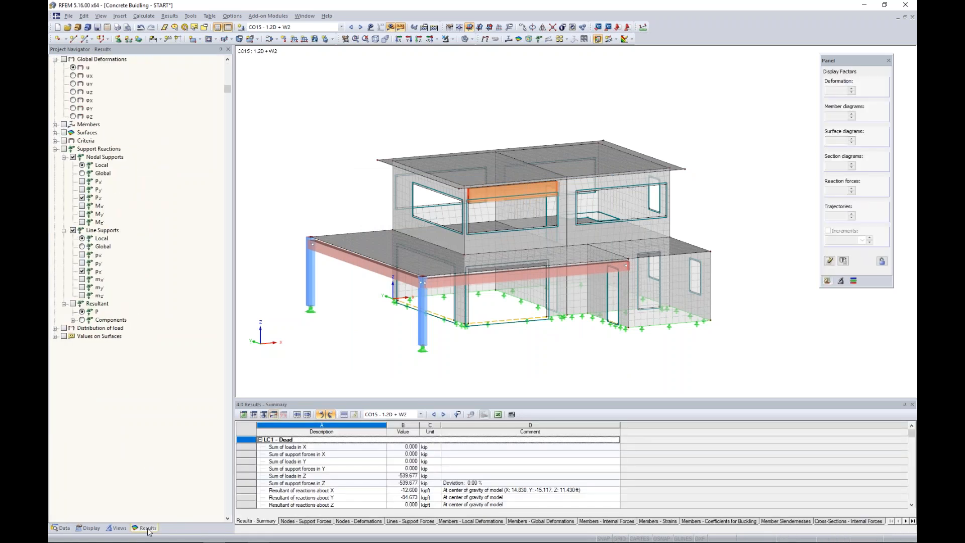
# Show the global deformations u for CO15 - 1.2D + W2 on the wireframe display model.
pyautogui.click(70, 61)
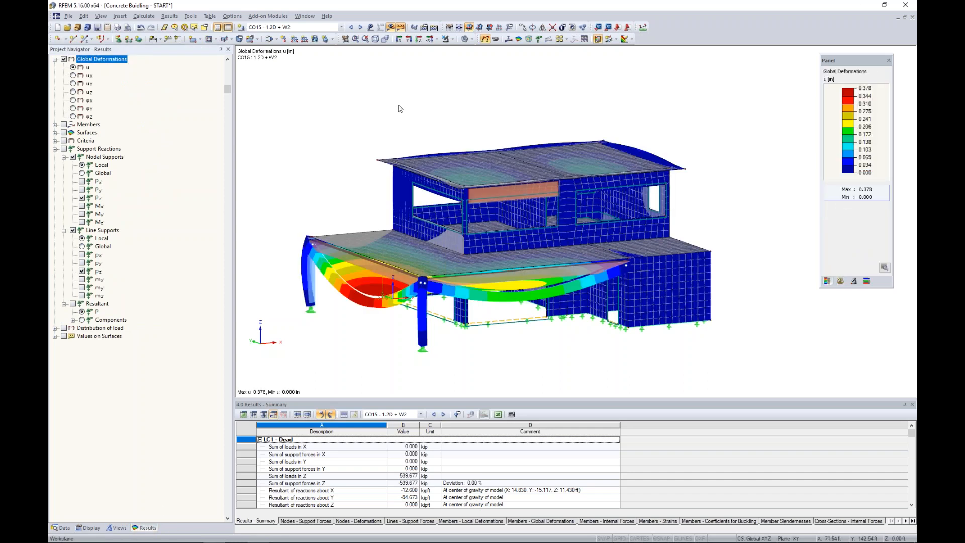
pyautogui.click(468, 38)
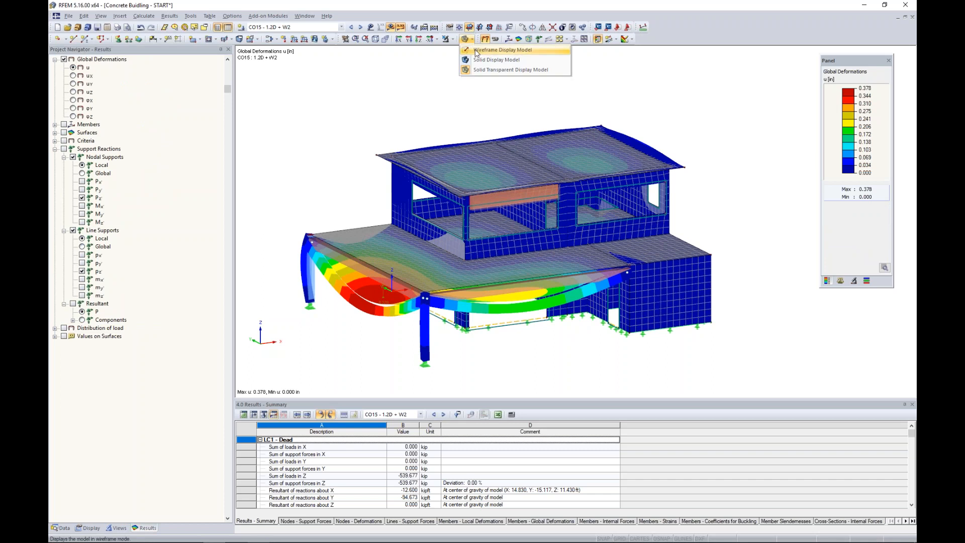
pyautogui.click(498, 50)
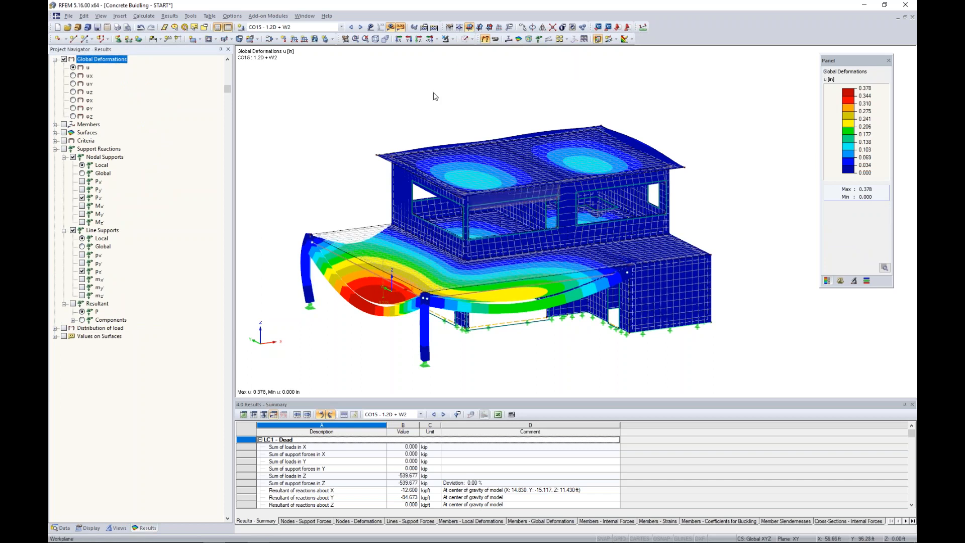
# Advance the global deformation results from CO15 to load combination CO19 - D + L.
pyautogui.click(360, 27)
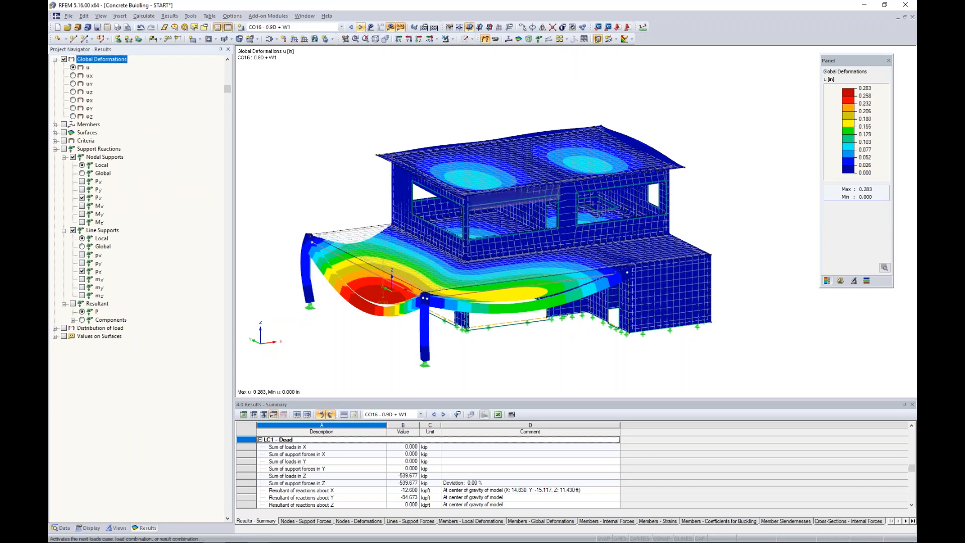
pyautogui.click(361, 27)
pyautogui.click(360, 27)
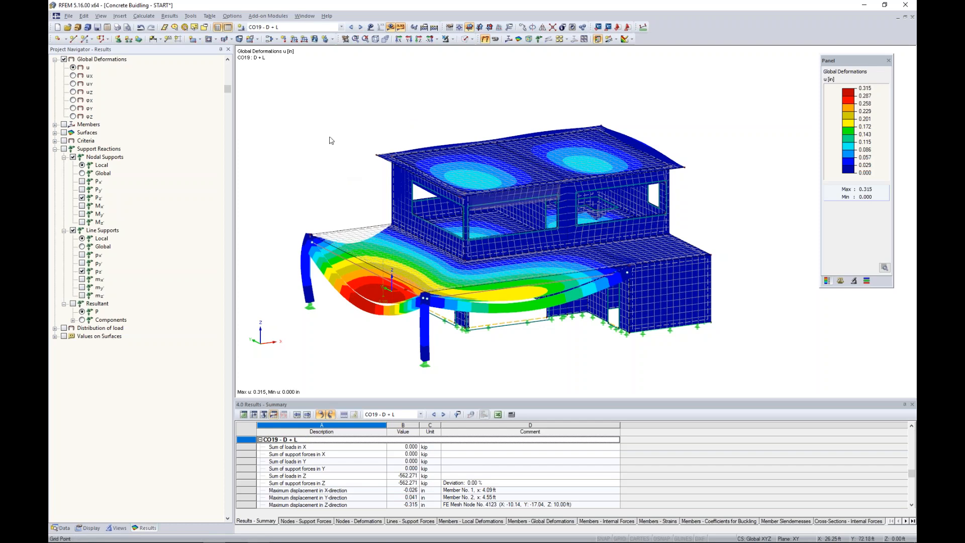
# Hide the deformation results to inspect the undeformed canopy beams and columns up close, and display the results again.
pyautogui.click(391, 27)
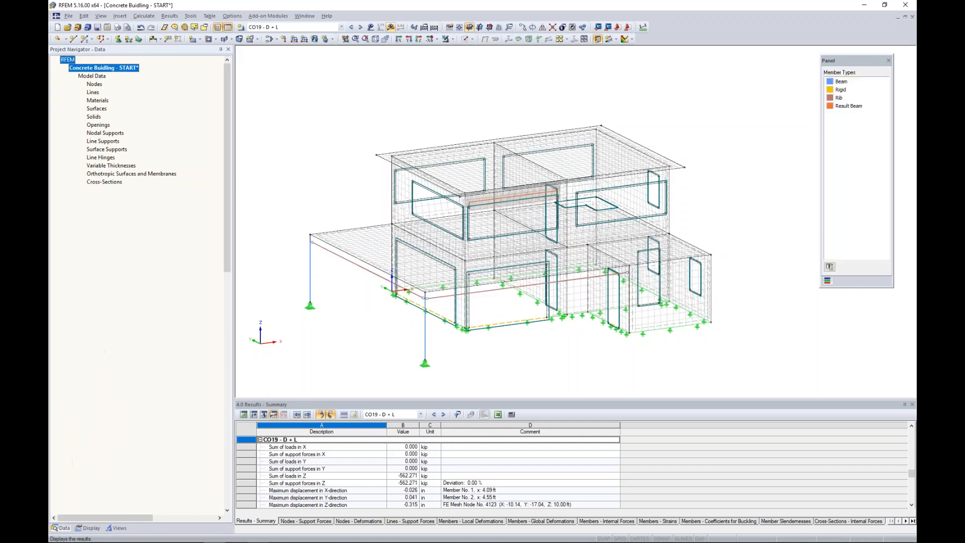
pyautogui.keyDown('ctrl'); pyautogui.moveTo(354, 217); pyautogui.dragTo(394, 204, button='middle'); pyautogui.keyUp('ctrl')
pyautogui.moveTo(377, 270); pyautogui.dragTo(433, 205, button='middle')
pyautogui.scroll(7, 455, 243)
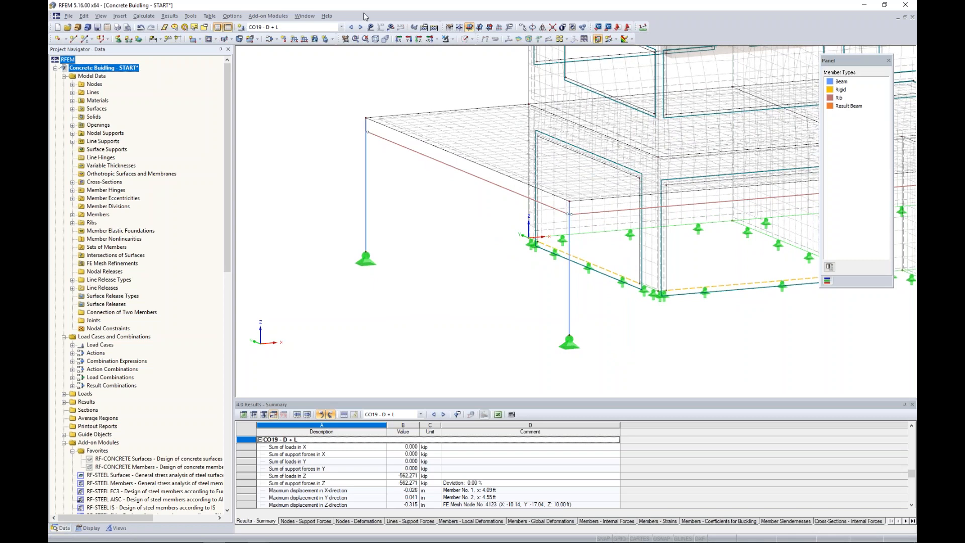
pyautogui.click(391, 27)
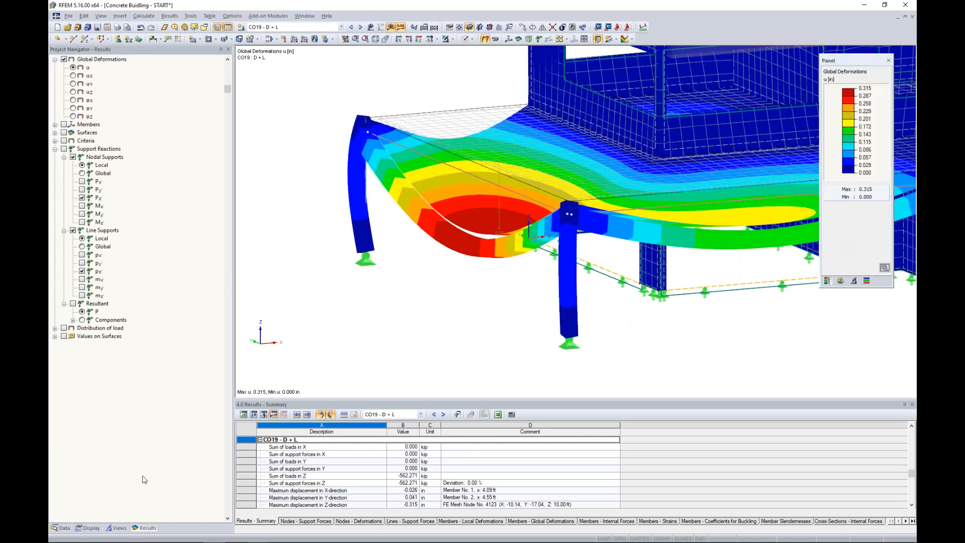
# Display the member internal forces My for CO19 on the canopy beams and columns.
pyautogui.click(55, 125)
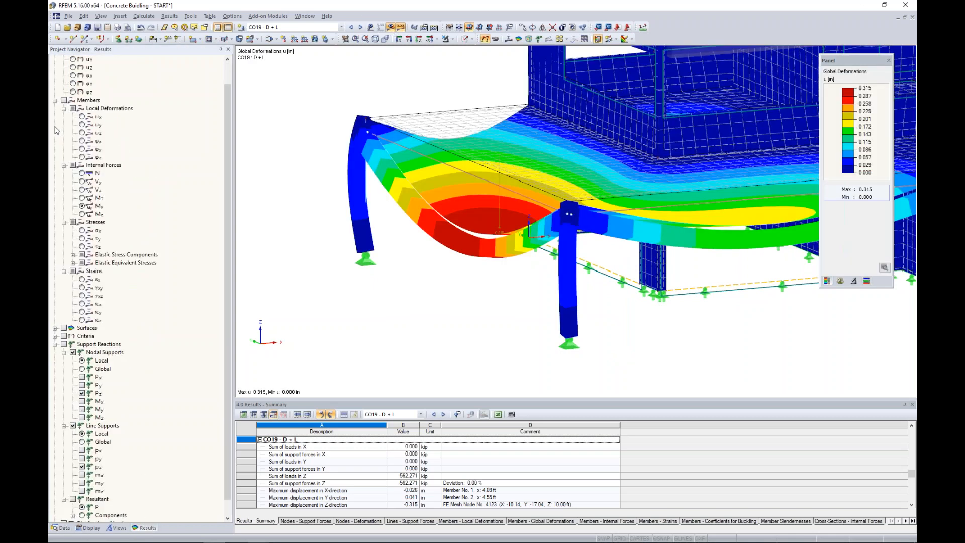
pyautogui.click(64, 100)
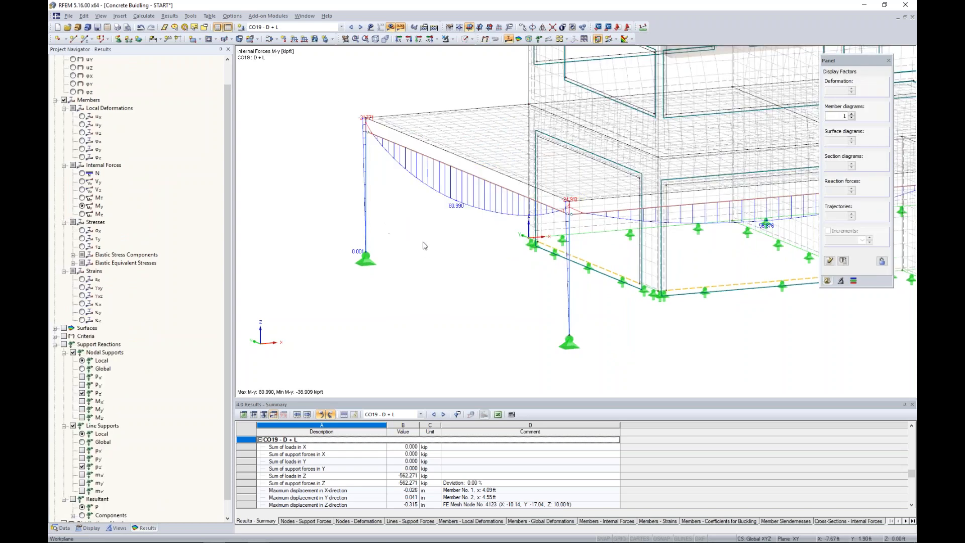
pyautogui.scroll(1, 429, 253)
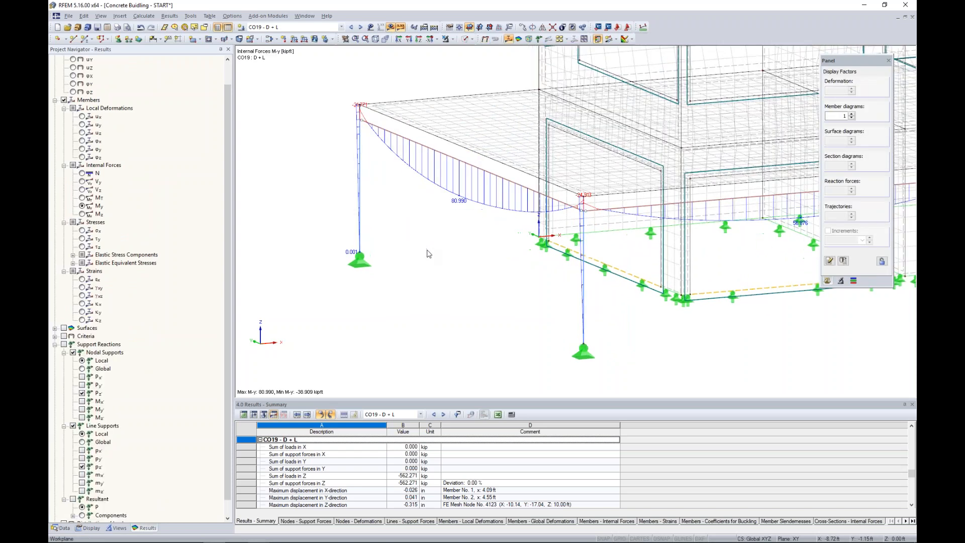
# Review the axial force N and shear force Vz diagrams of the canopy members, and return to My.
pyautogui.click(82, 173)
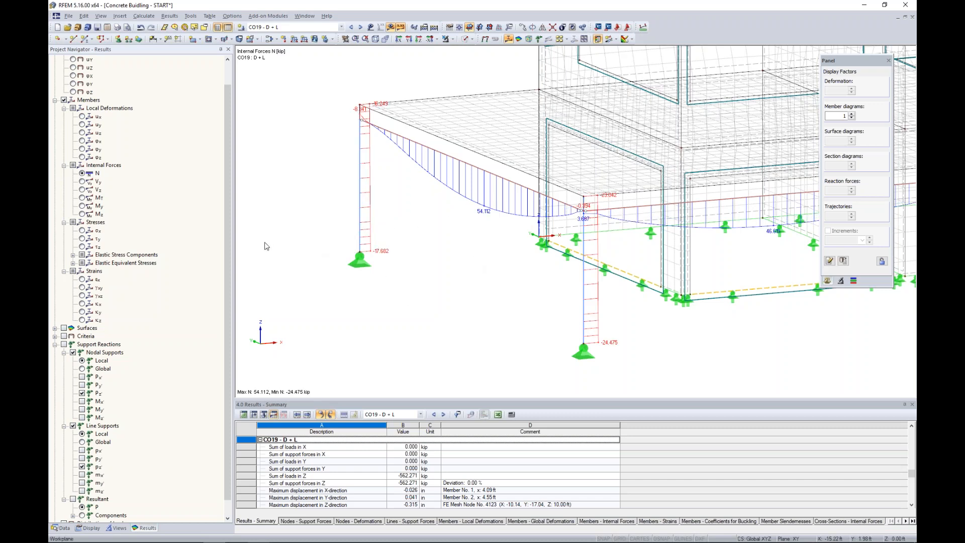
pyautogui.click(82, 190)
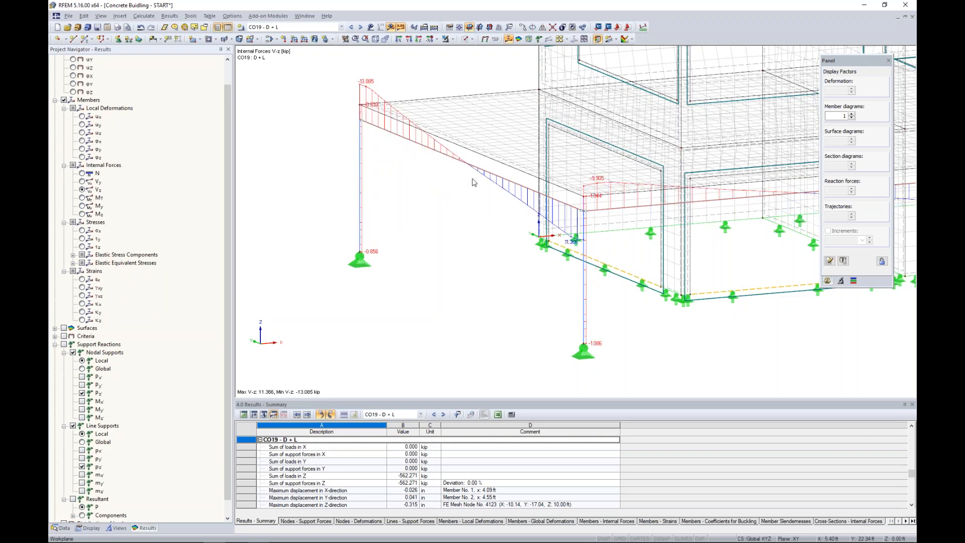
pyautogui.moveTo(468, 207); pyautogui.dragTo(431, 213, button='middle')
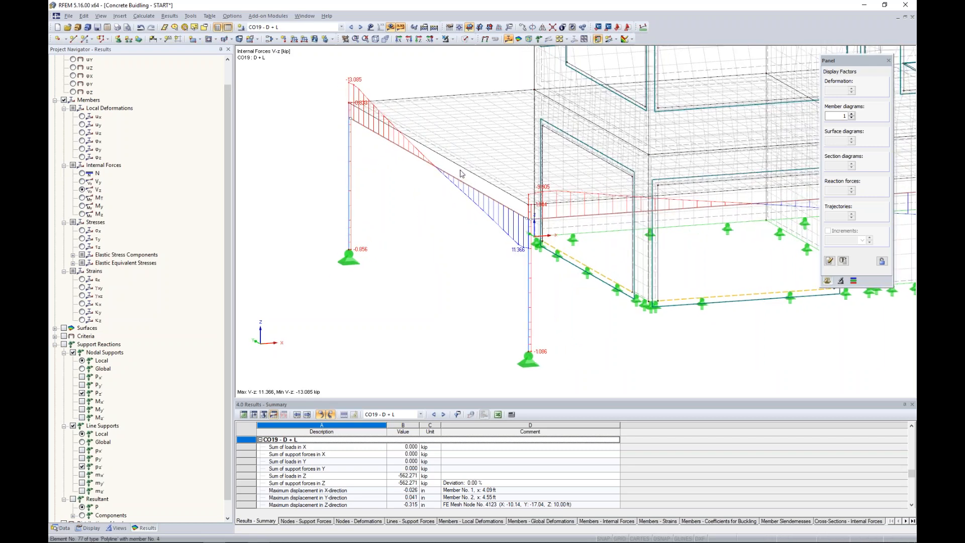
pyautogui.click(82, 206)
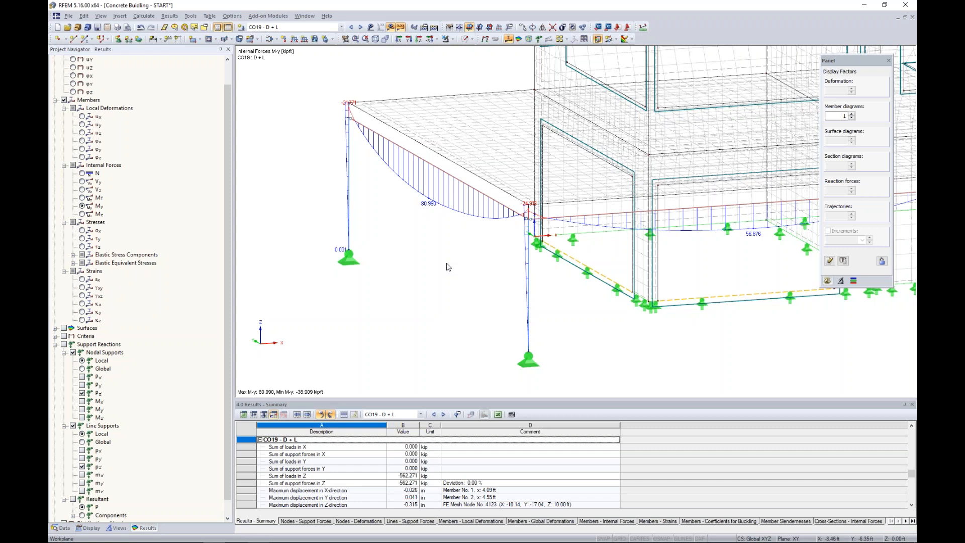
# Examine the result diagrams of canopy edge beam member 4 with N and Vz added, browsing from CO19 to CO21 - D + 0.75L + 0.75S.
pyautogui.rightClick(470, 185)
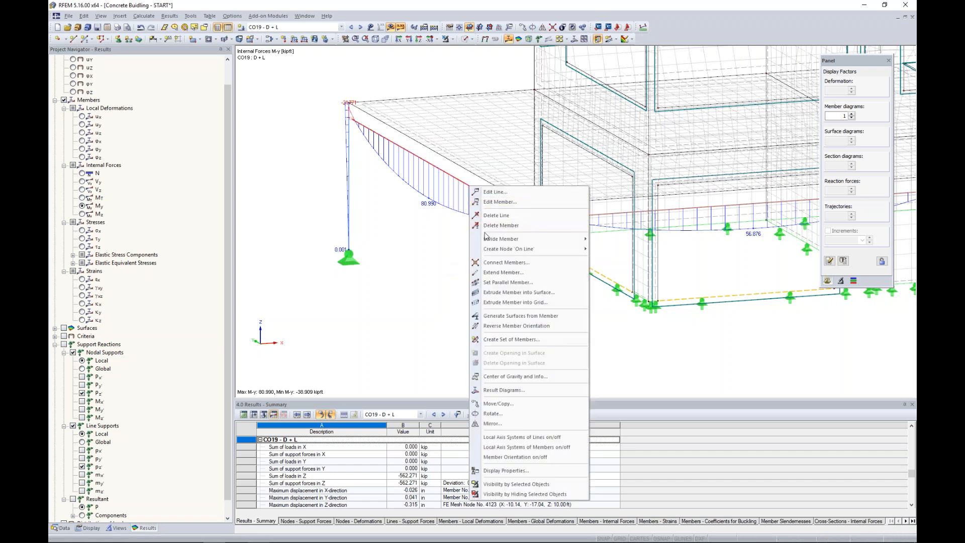
pyautogui.click(503, 392)
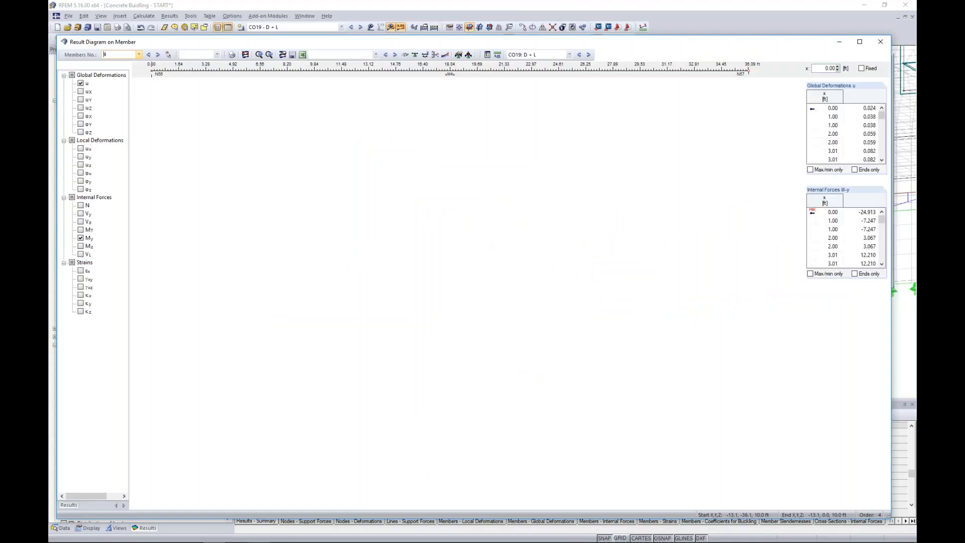
pyautogui.click(80, 205)
pyautogui.click(81, 222)
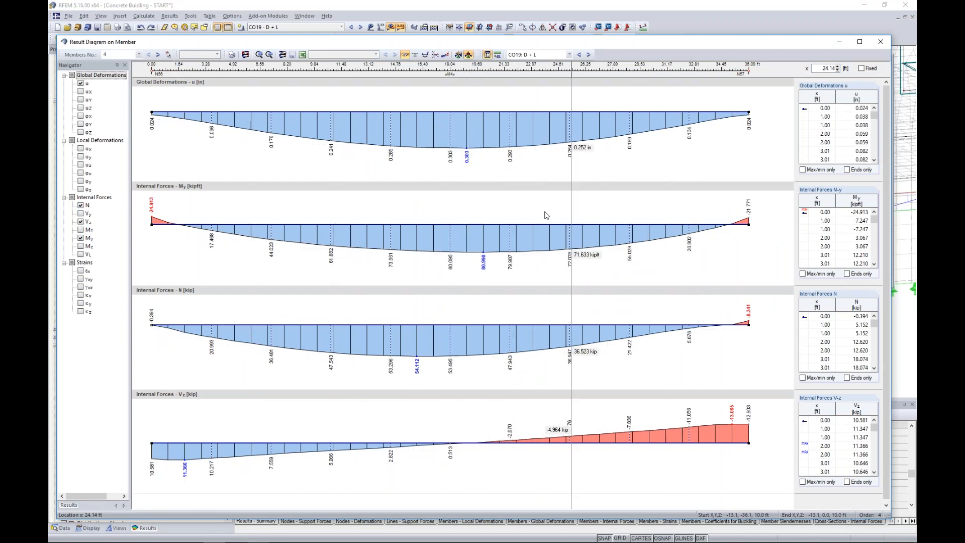
pyautogui.click(588, 55)
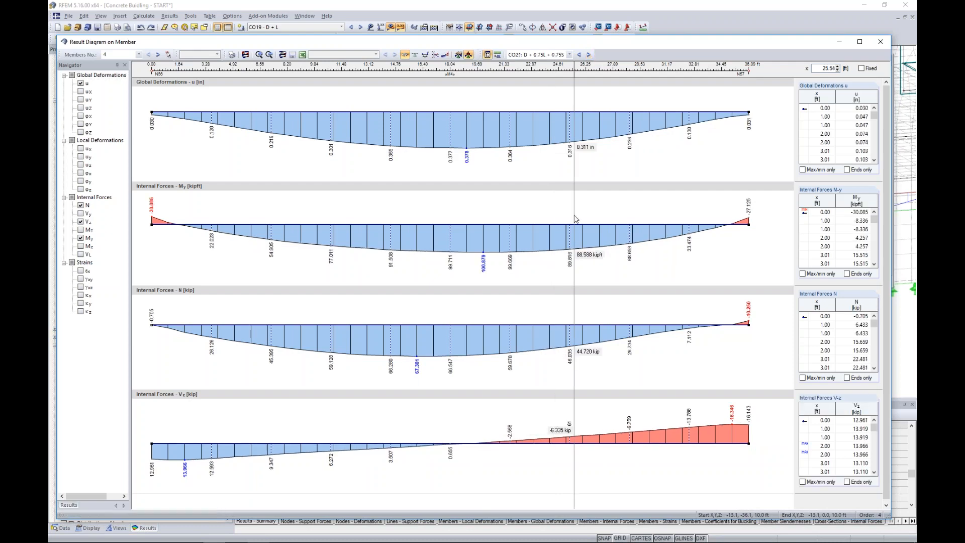
pyautogui.click(881, 43)
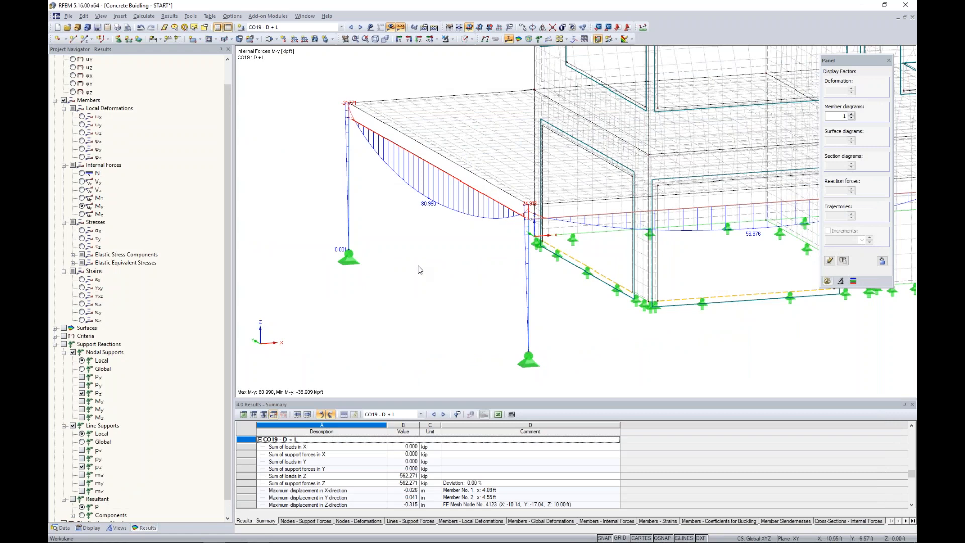
# Isolate the result beam above the upper-storey window using Visibility by Selected Objects.
pyautogui.scroll(-1, 417, 270)
pyautogui.moveTo(684, 105); pyautogui.dragTo(549, 158, button='middle')
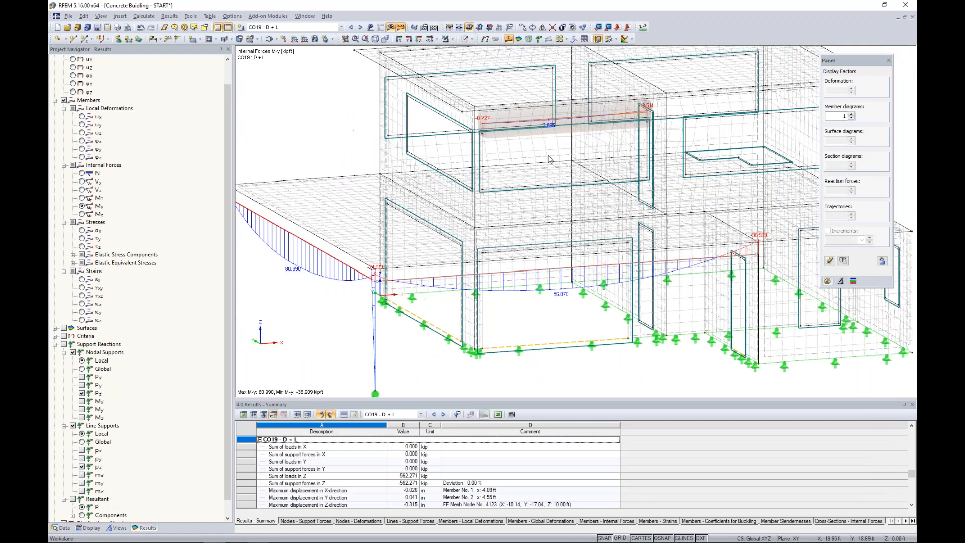
pyautogui.click(573, 99)
pyautogui.click(446, 39)
pyautogui.click(459, 53)
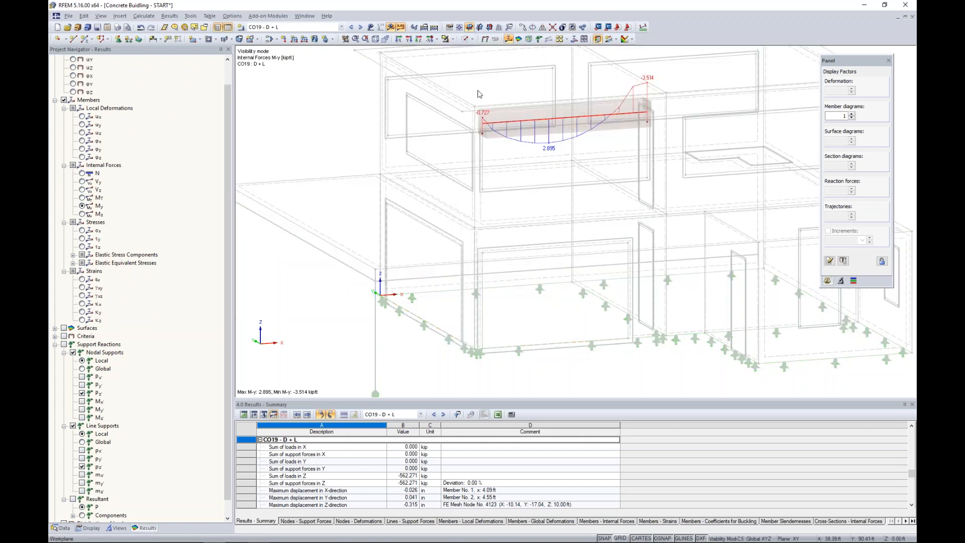
# Review the N and Vz diagrams of the isolated result beam, and return to My.
pyautogui.moveTo(521, 183); pyautogui.dragTo(480, 217, button='middle')
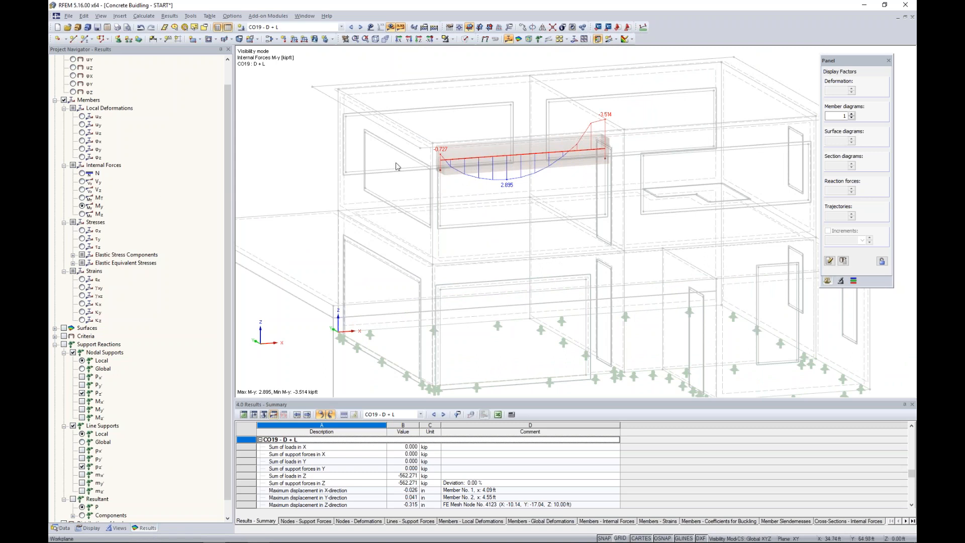
pyautogui.click(82, 173)
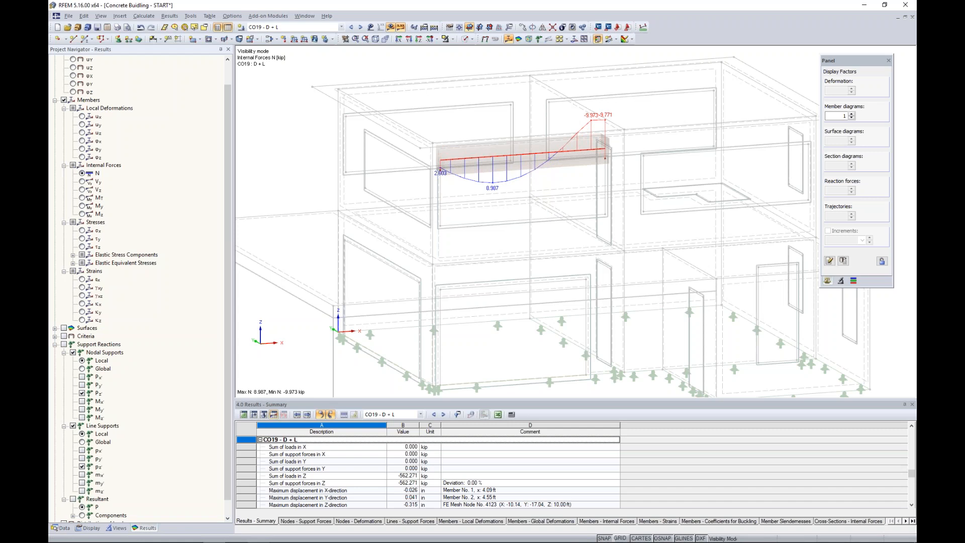
pyautogui.click(82, 190)
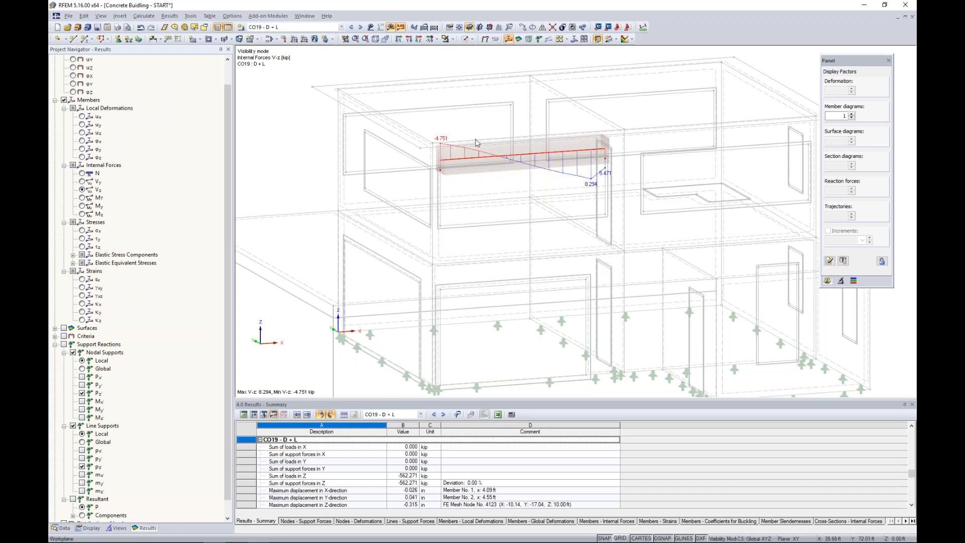
pyautogui.click(83, 206)
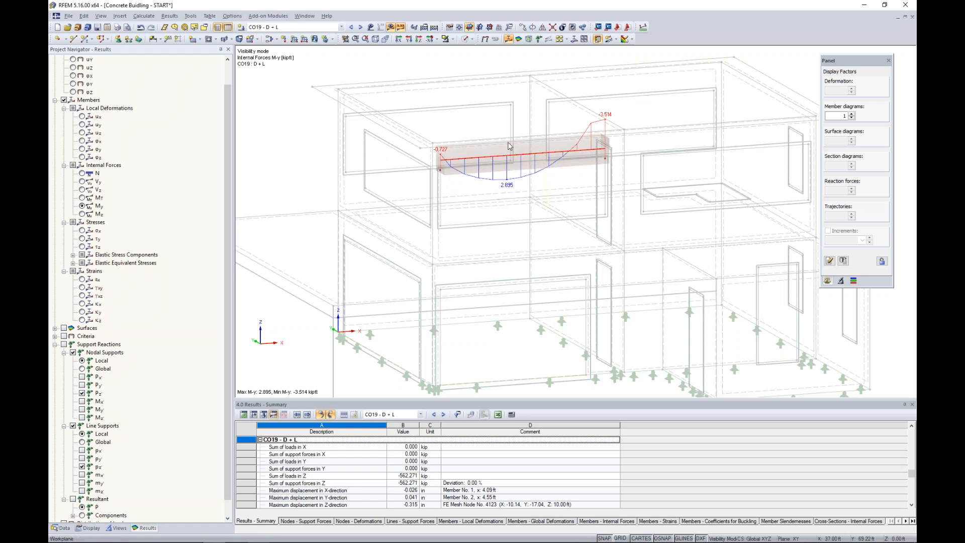
pyautogui.scroll(-1, 497, 184)
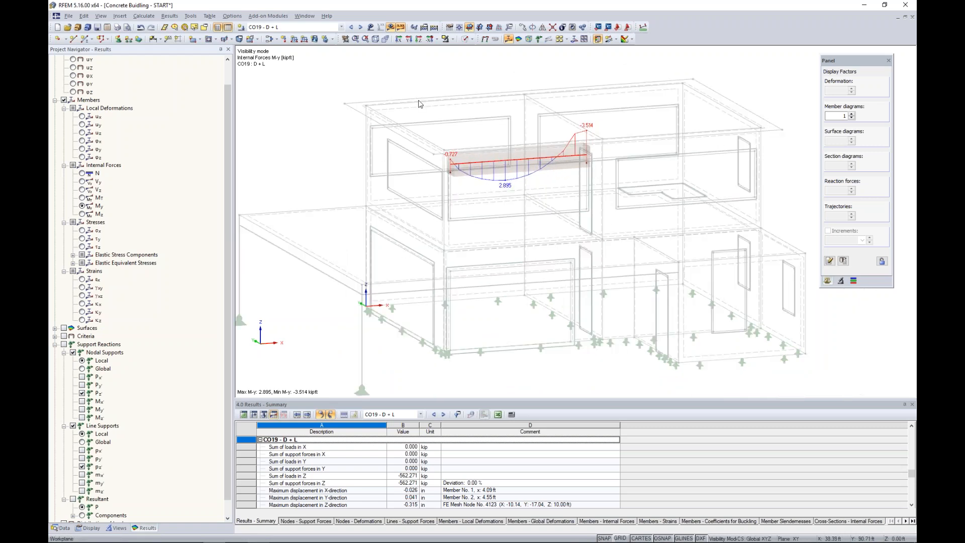
# Cancel visibility mode to show the whole building model again.
pyautogui.click(454, 41)
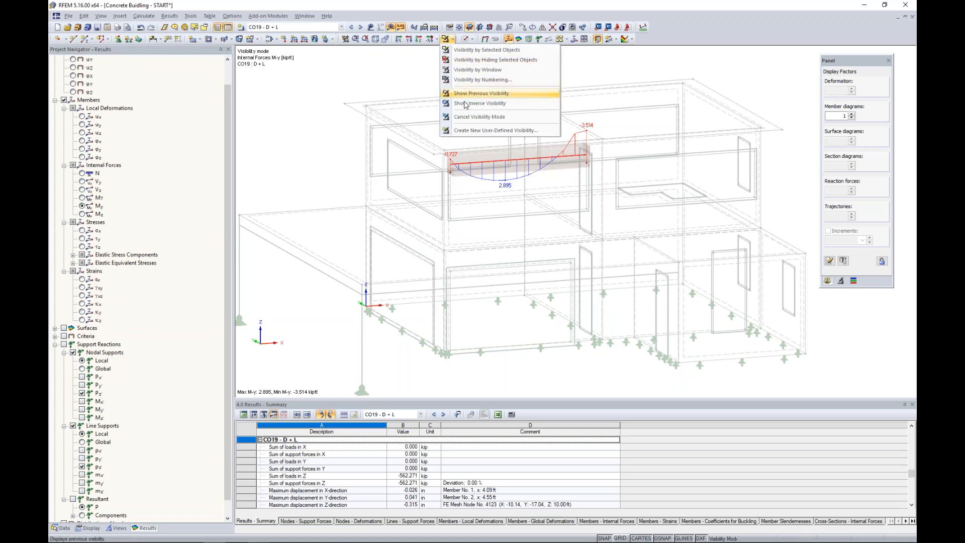
pyautogui.click(480, 117)
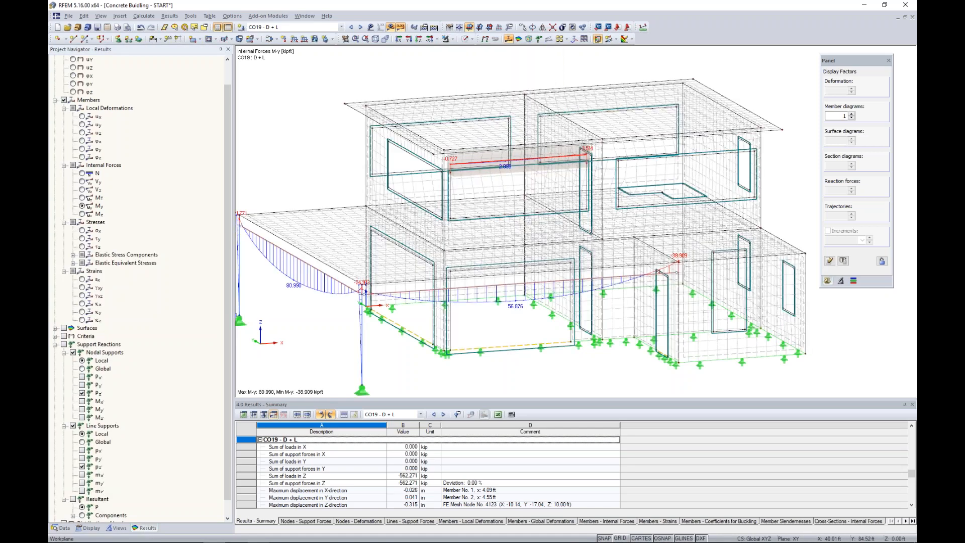
pyautogui.scroll(-2, 308, 171)
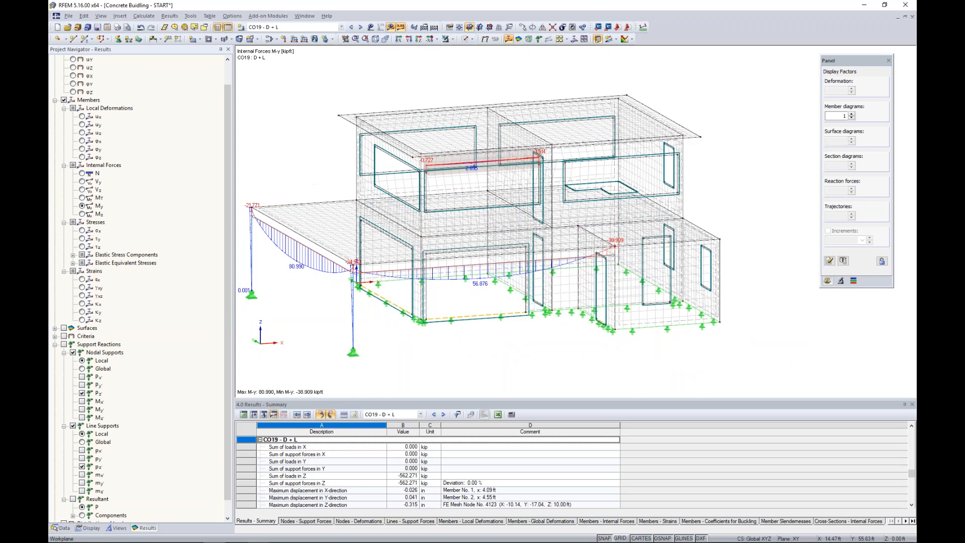
pyautogui.moveTo(312, 183); pyautogui.dragTo(381, 184, button='middle')
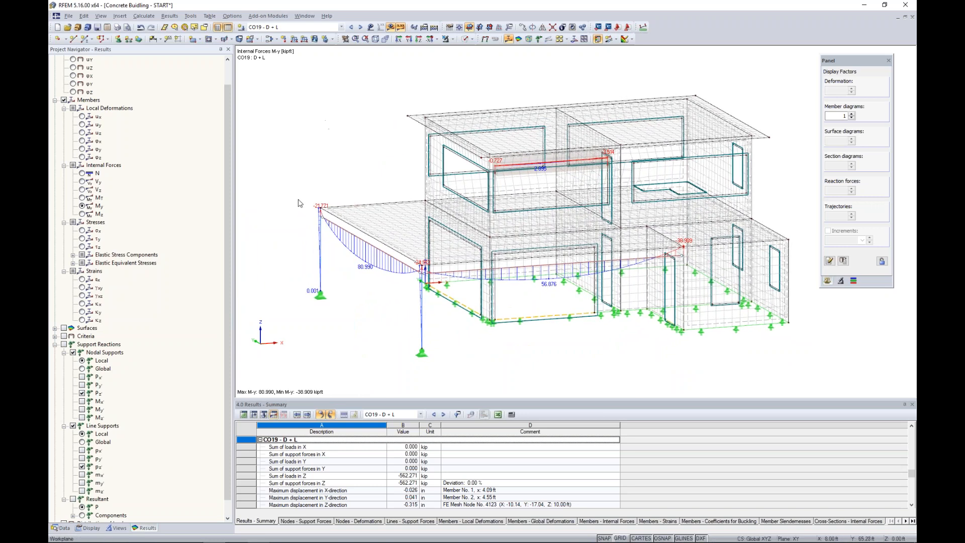
# Display the support reactions on the solid transparent display model and examine them along the nodal and line supports.
pyautogui.click(64, 345)
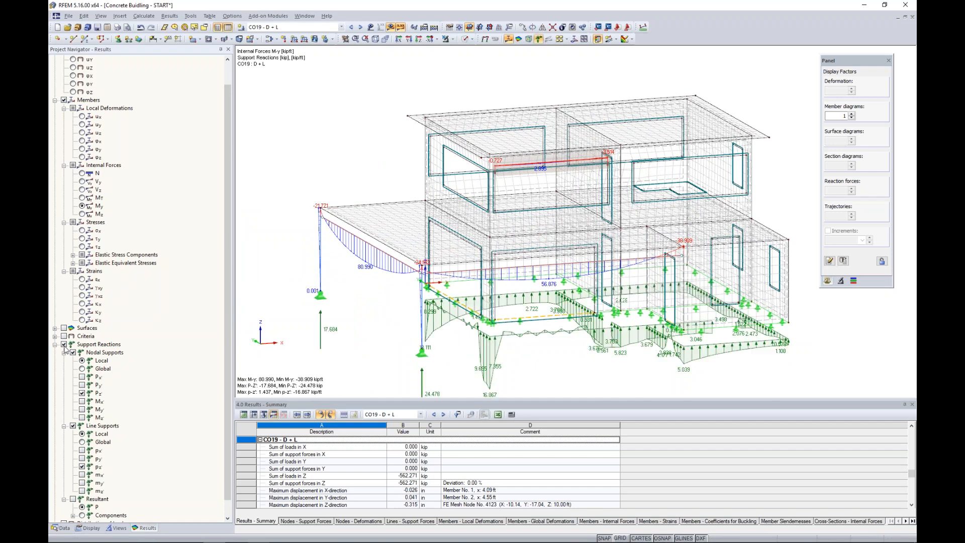
pyautogui.click(471, 41)
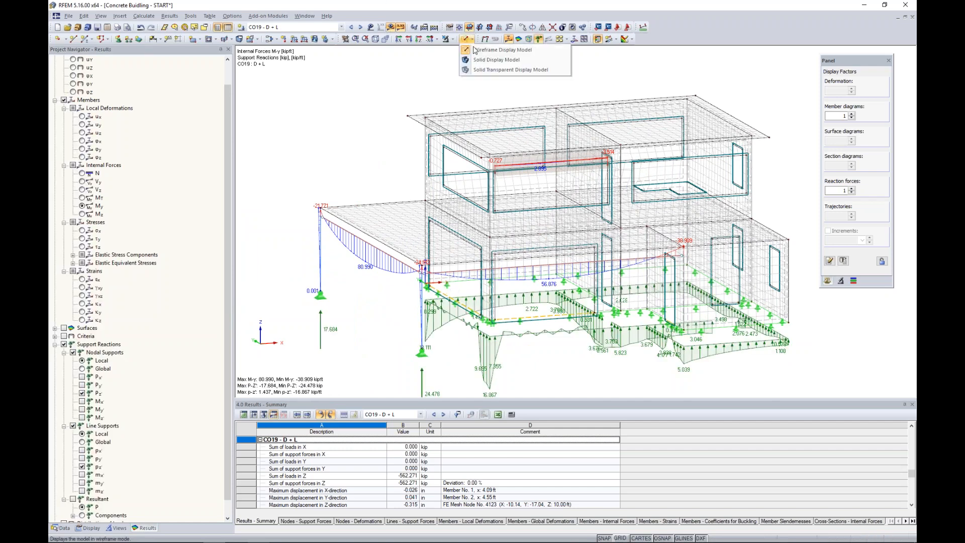
pyautogui.click(480, 69)
pyautogui.keyDown('ctrl'); pyautogui.moveTo(580, 260); pyautogui.dragTo(598, 229, button='middle'); pyautogui.keyUp('ctrl')
pyautogui.moveTo(575, 304); pyautogui.dragTo(576, 208, button='middle')
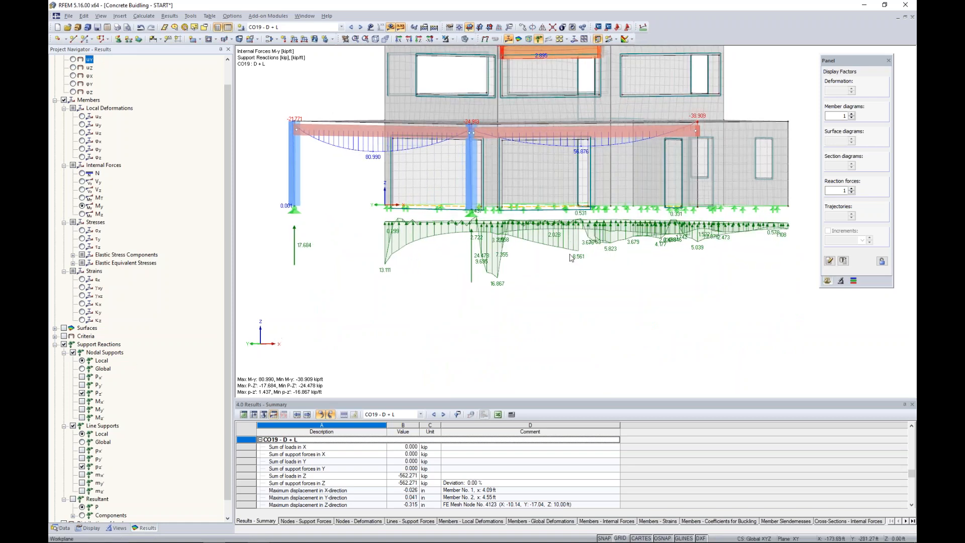
pyautogui.keyDown('ctrl'); pyautogui.moveTo(571, 256); pyautogui.dragTo(496, 291, button='middle'); pyautogui.keyUp('ctrl')
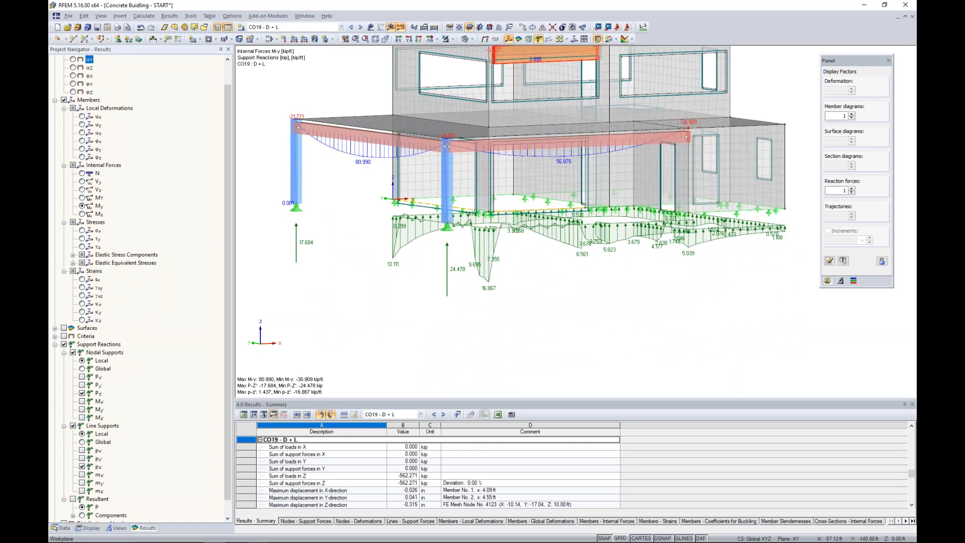
pyautogui.keyDown('ctrl'); pyautogui.moveTo(603, 314); pyautogui.dragTo(439, 298, button='middle'); pyautogui.keyUp('ctrl')
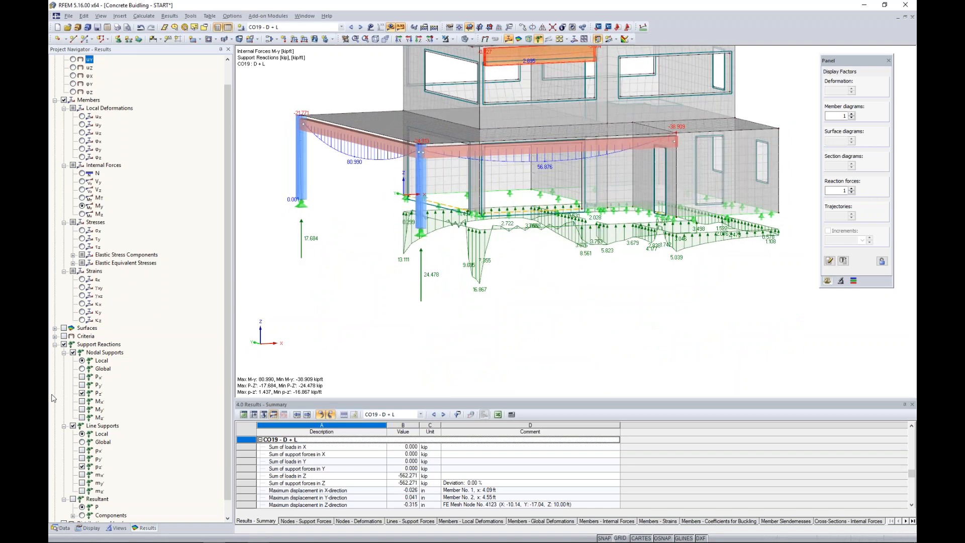
# Turn off the display of the support reactions and the member results.
pyautogui.click(64, 345)
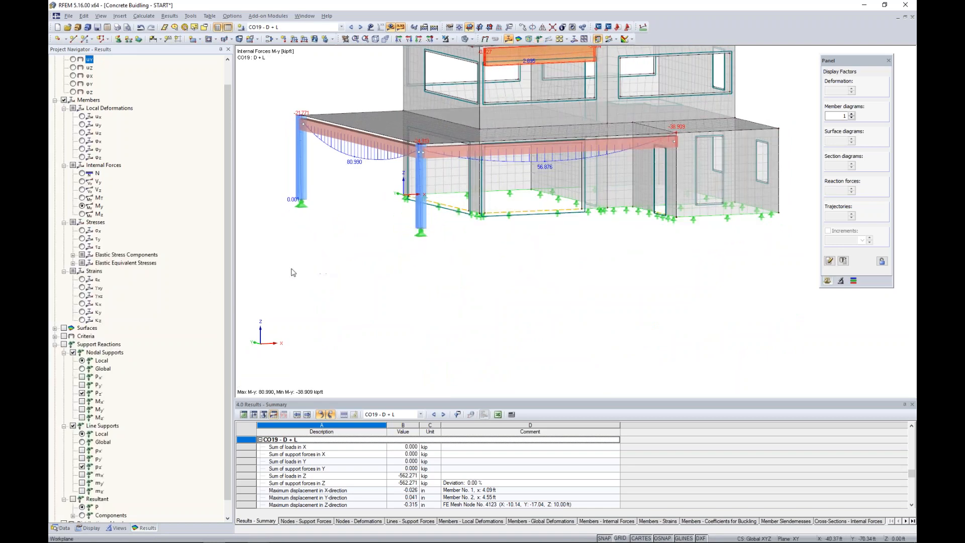
pyautogui.click(64, 99)
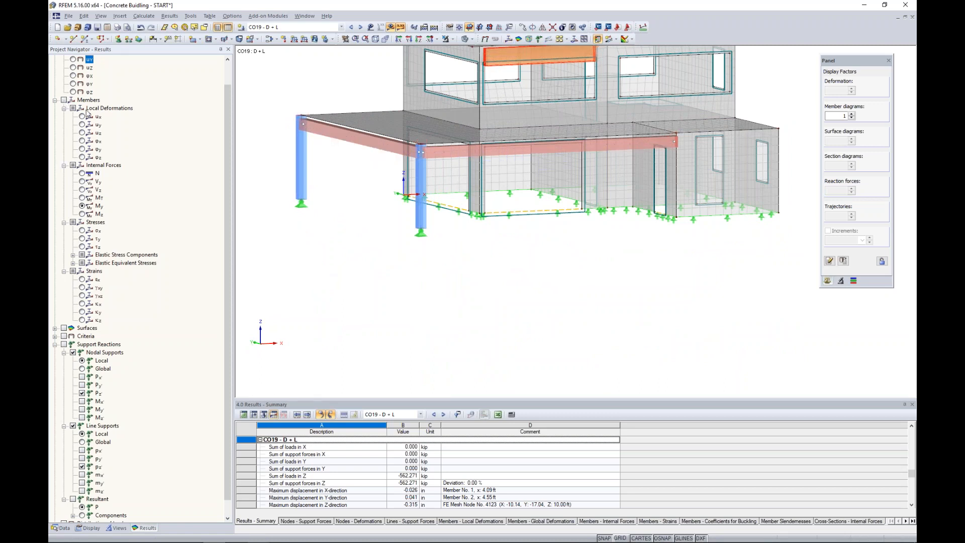
# Examine the available add-on modules in the project data, including the RF-CONCRETE favorites and the option for marking a module as a favorite.
pyautogui.moveTo(350, 245); pyautogui.dragTo(375, 326, button='middle')
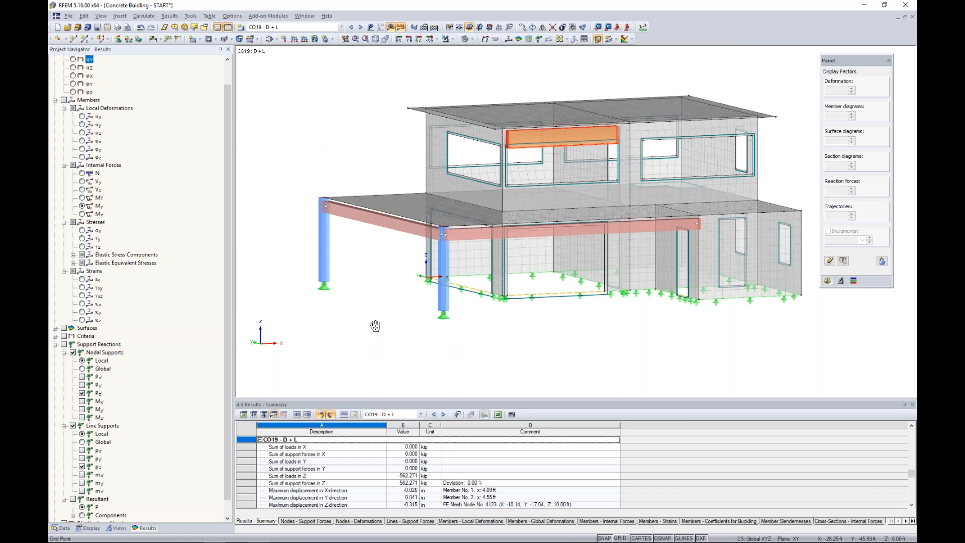
pyautogui.scroll(-2, 381, 272)
pyautogui.keyDown('ctrl'); pyautogui.moveTo(381, 271); pyautogui.dragTo(376, 302, button='middle'); pyautogui.keyUp('ctrl')
pyautogui.click(58, 530)
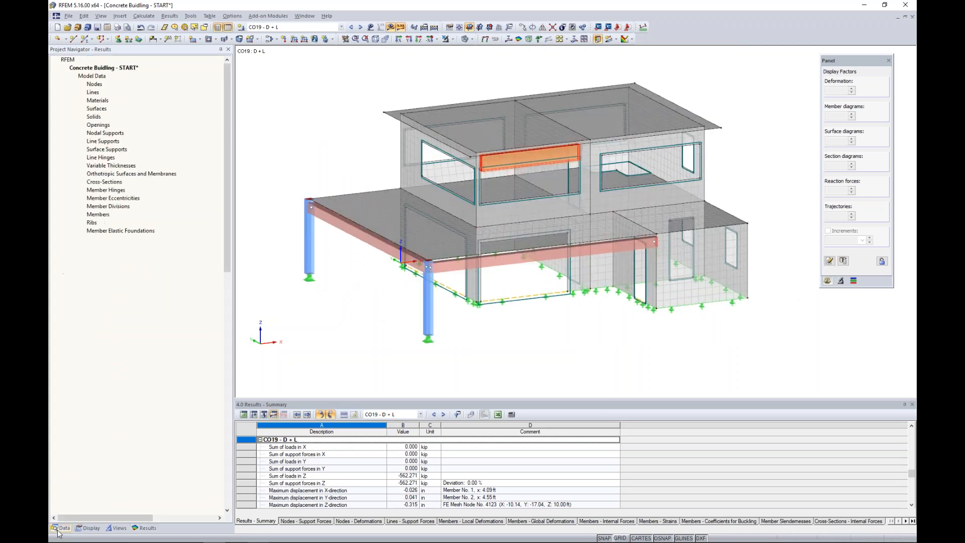
pyautogui.scroll(-1, 105, 378)
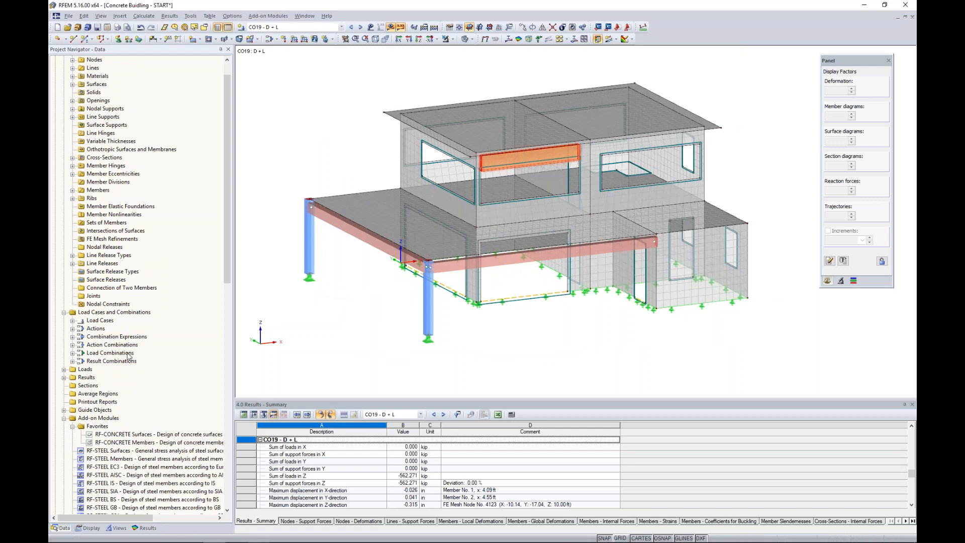
pyautogui.scroll(-1, 130, 357)
pyautogui.scroll(-3, 129, 357)
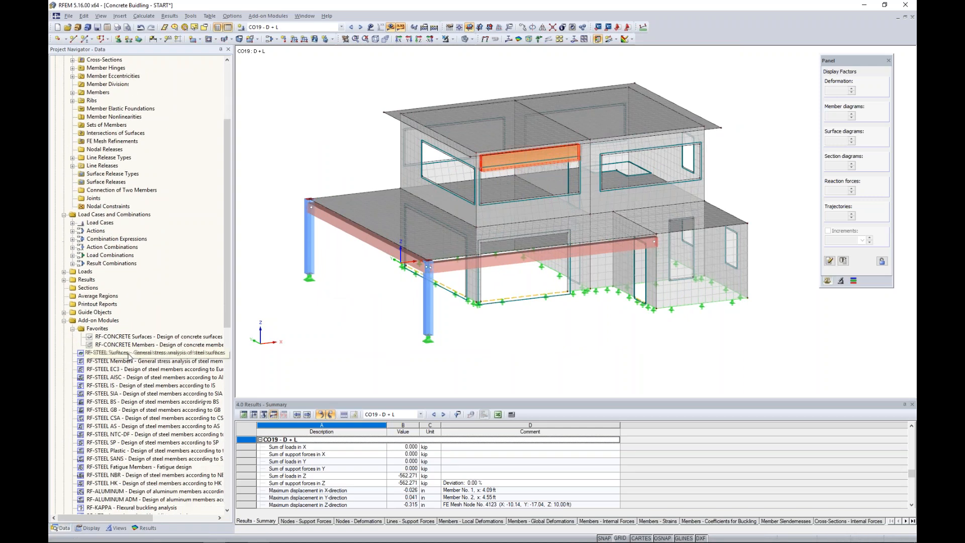
pyautogui.scroll(-4, 182, 297)
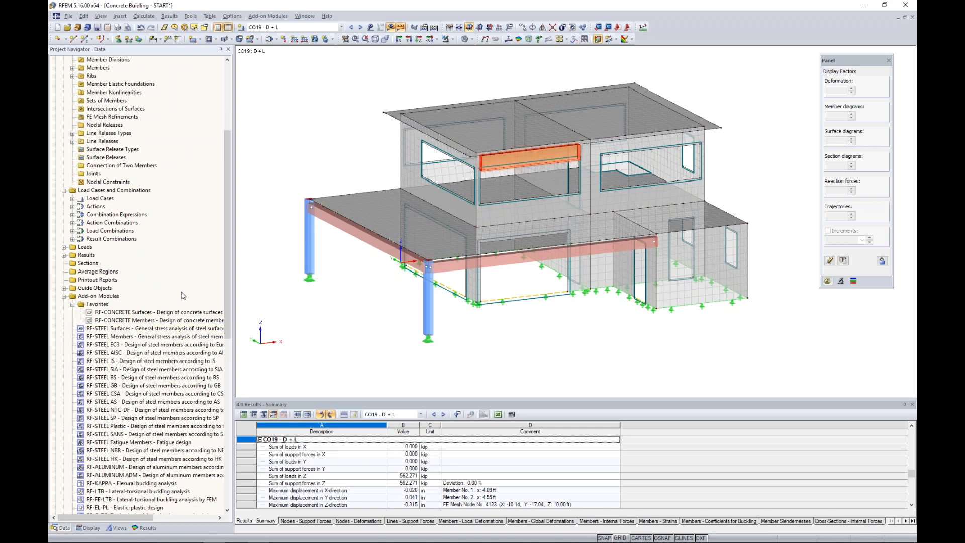
pyautogui.moveTo(161, 258); pyautogui.dragTo(167, 249)
pyautogui.scroll(-6, 161, 252)
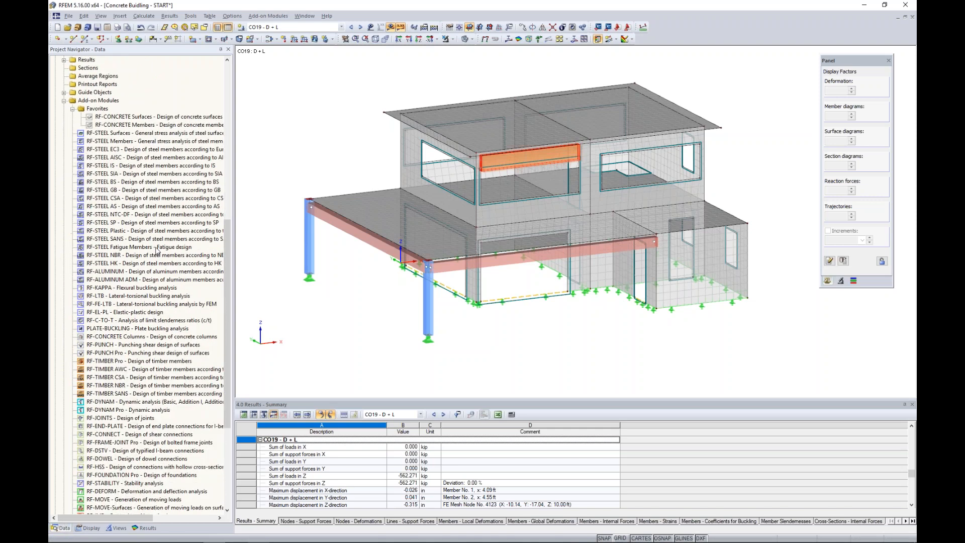
pyautogui.scroll(8, 156, 255)
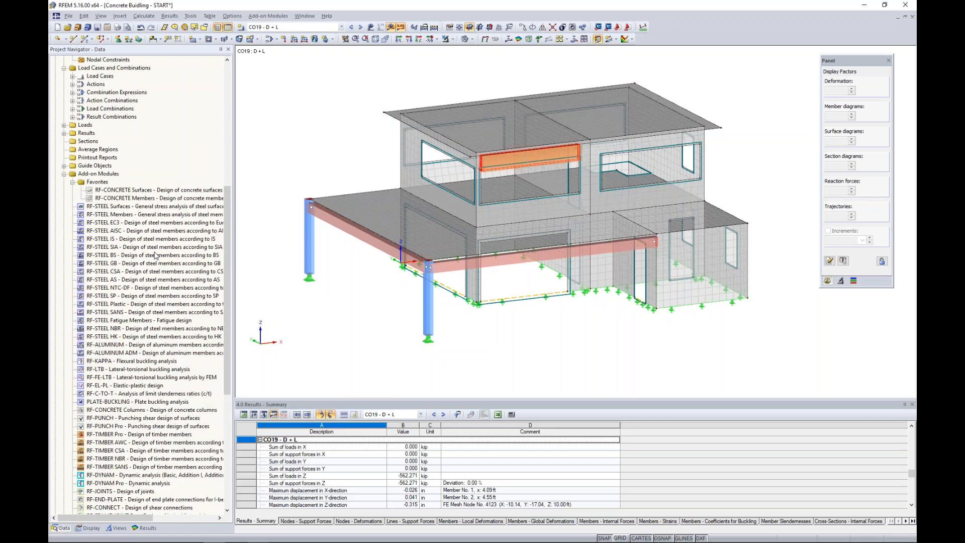
pyautogui.scroll(2, 156, 281)
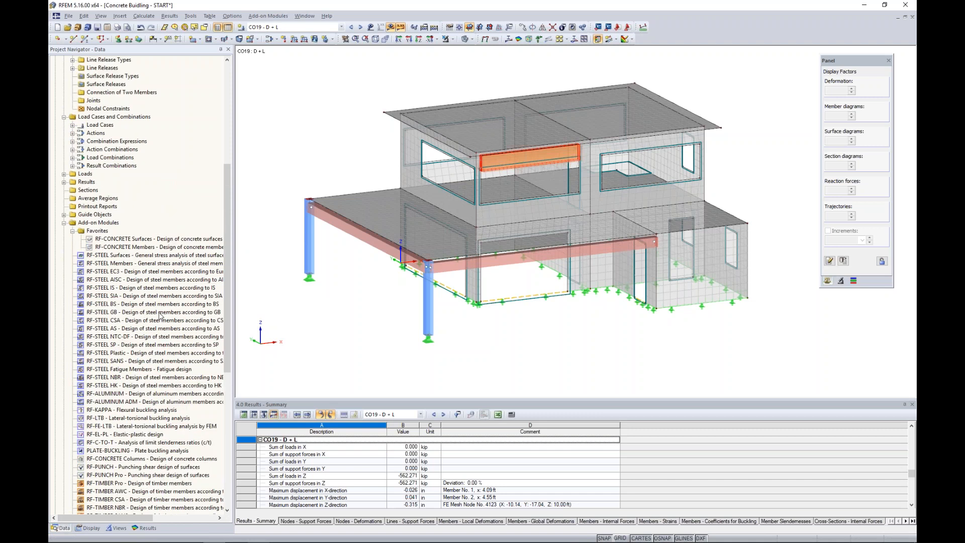
pyautogui.rightClick(161, 241)
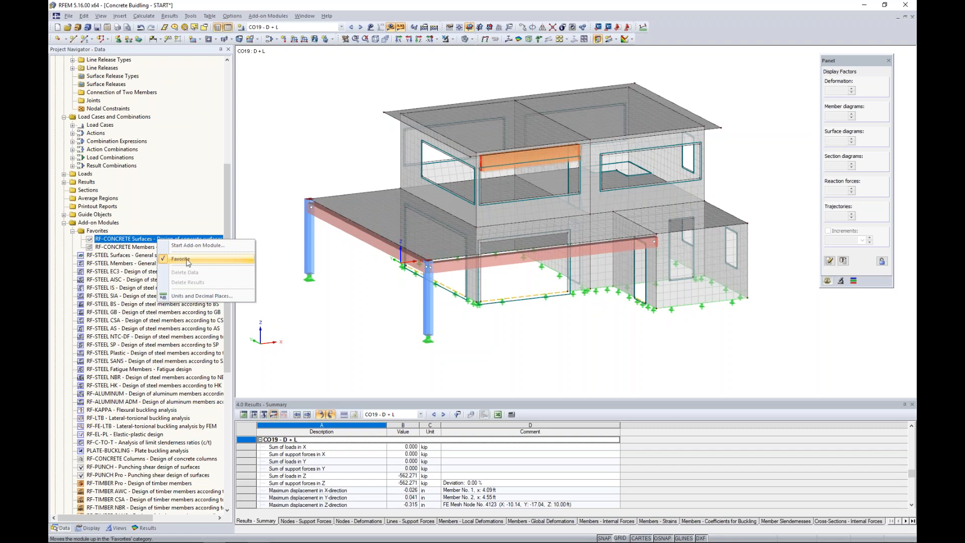
pyautogui.click(257, 232)
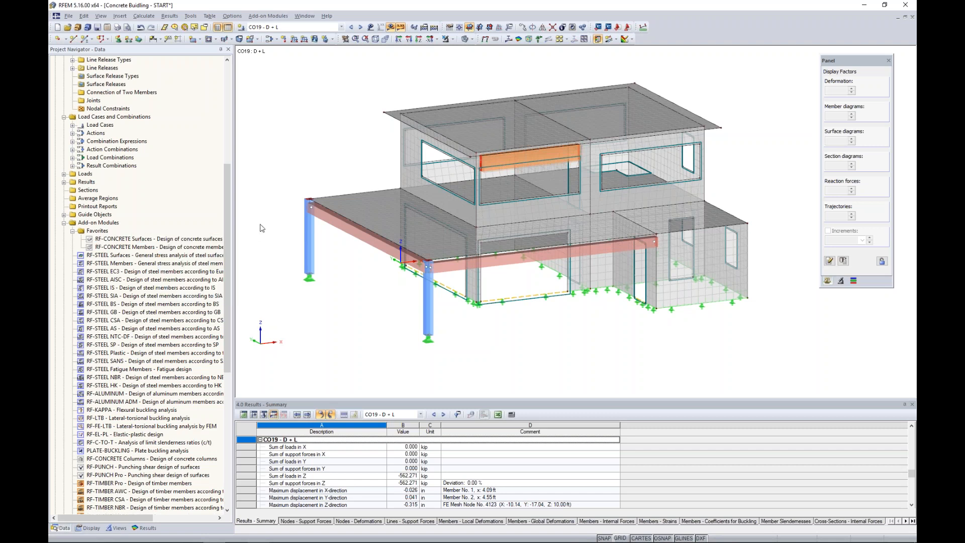
# Start the RF-CONCRETE Members design module and keep ACI 318-14 as the design standard.
pyautogui.click(262, 17)
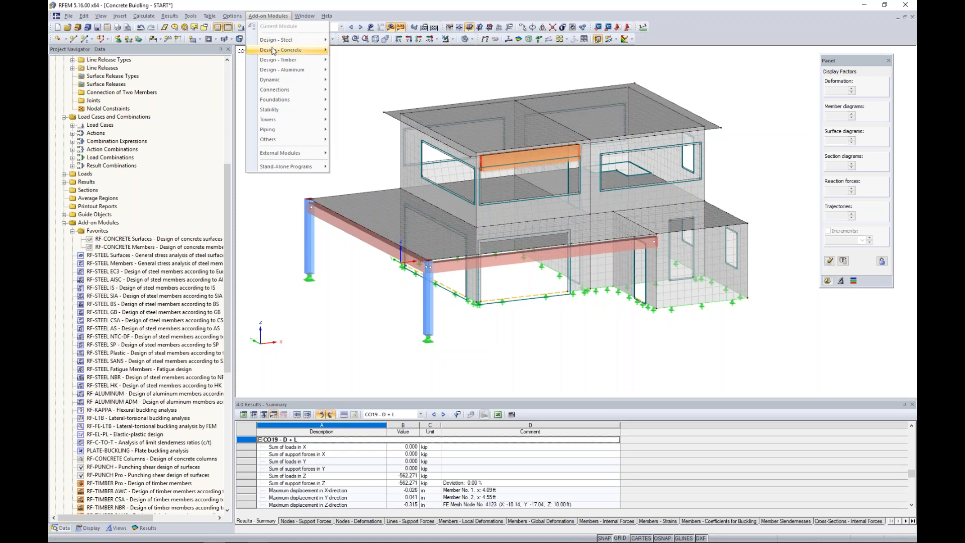
pyautogui.moveTo(273, 53)
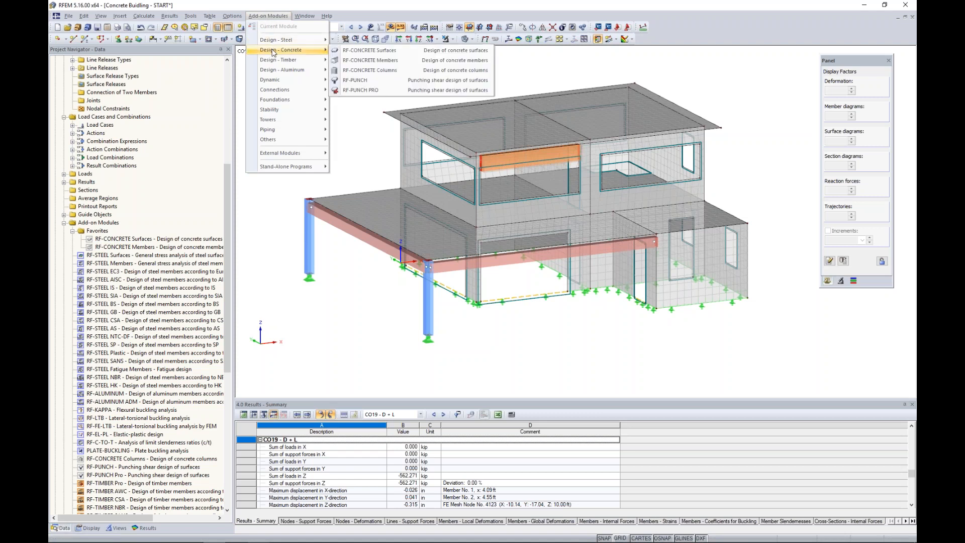
pyautogui.click(360, 62)
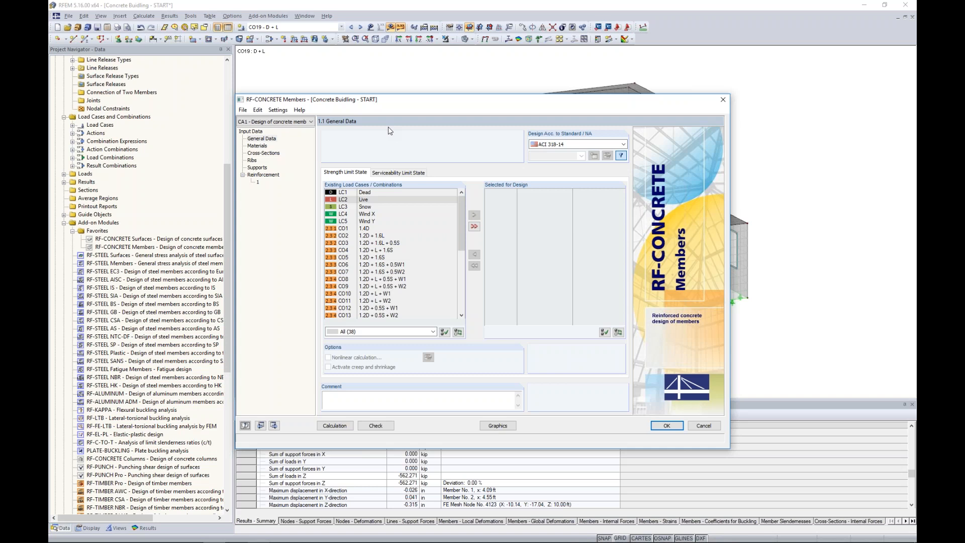
pyautogui.click(561, 147)
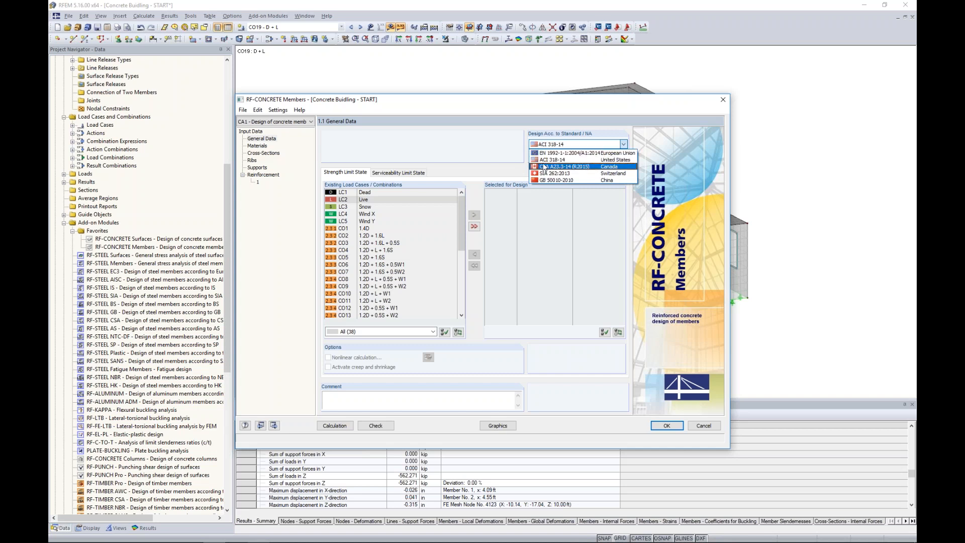
pyautogui.click(480, 160)
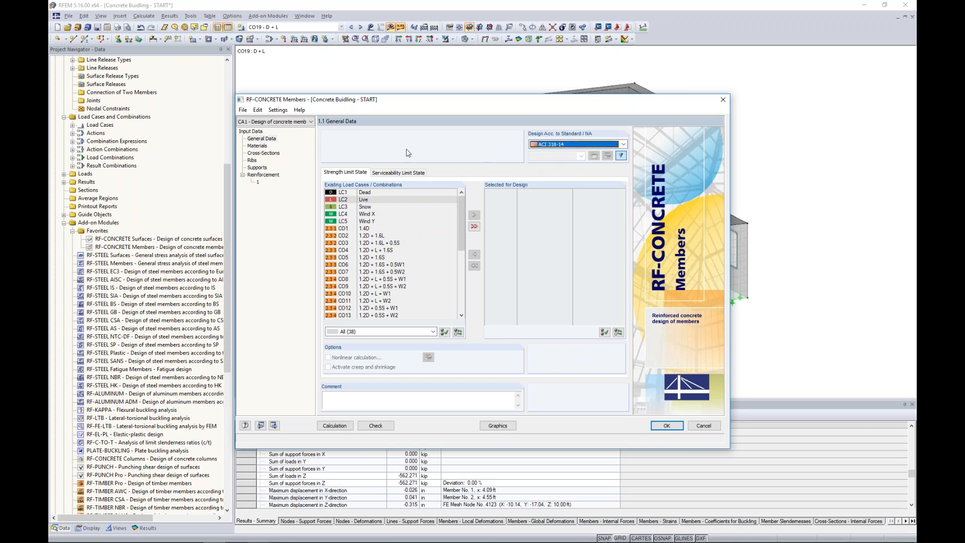
# Select load combinations CO1 to CO17 for the strength limit state design.
pyautogui.click(378, 224)
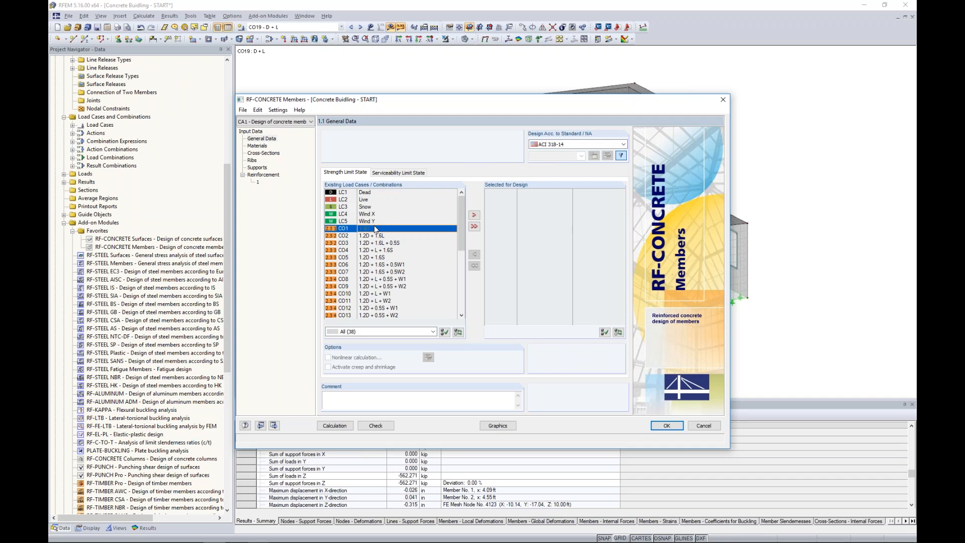
pyautogui.scroll(-3, 377, 229)
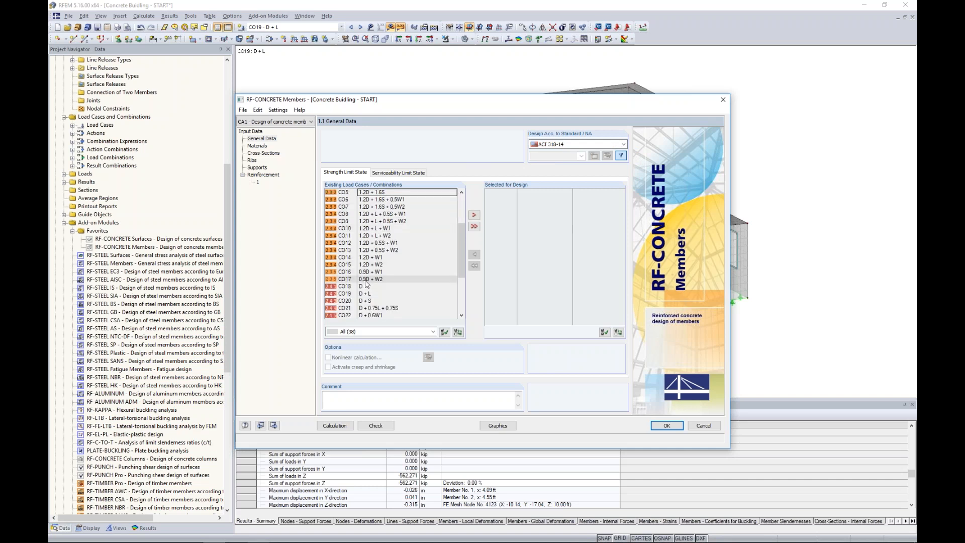
pyautogui.keyDown('shift'); pyautogui.click(364, 279); pyautogui.keyUp('shift')
pyautogui.click(474, 215)
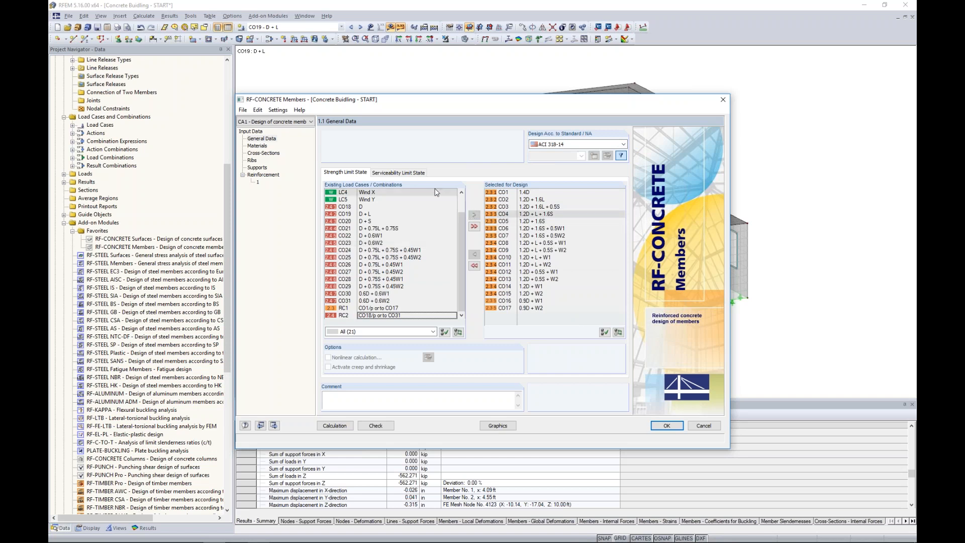
# Select load combinations CO18 to CO31 for the serviceability limit state design.
pyautogui.click(409, 174)
pyautogui.scroll(-4, 382, 258)
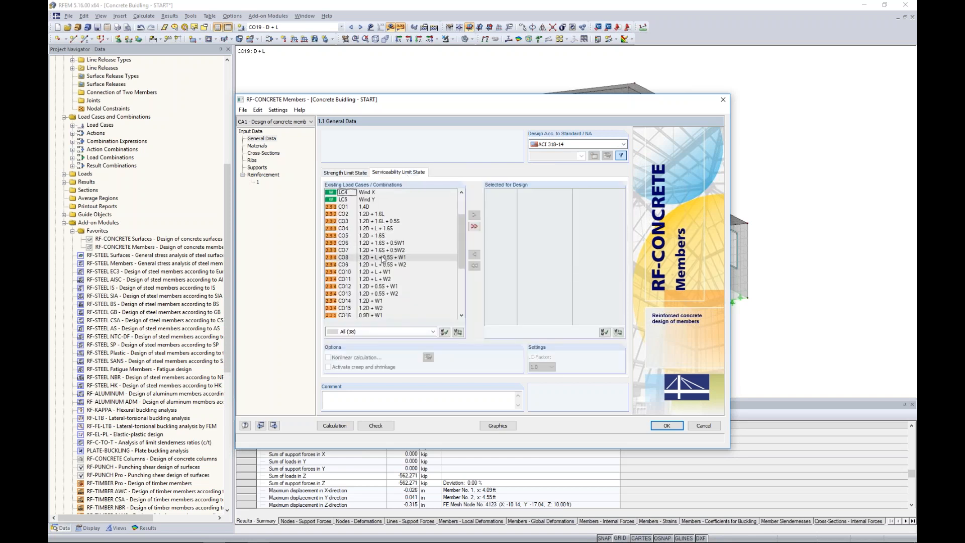
pyautogui.click(361, 265)
pyautogui.scroll(-3, 361, 269)
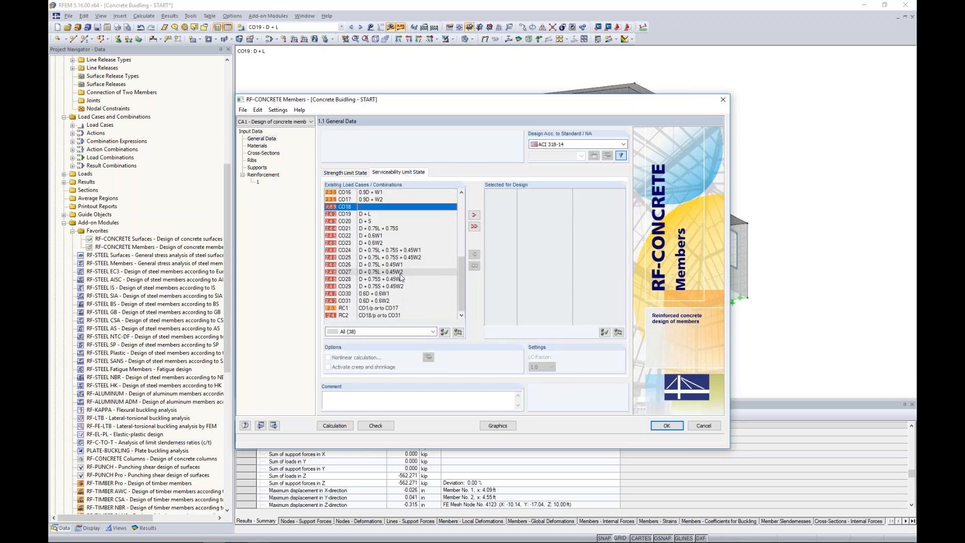
pyautogui.keyDown('shift'); pyautogui.click(376, 300); pyautogui.keyUp('shift')
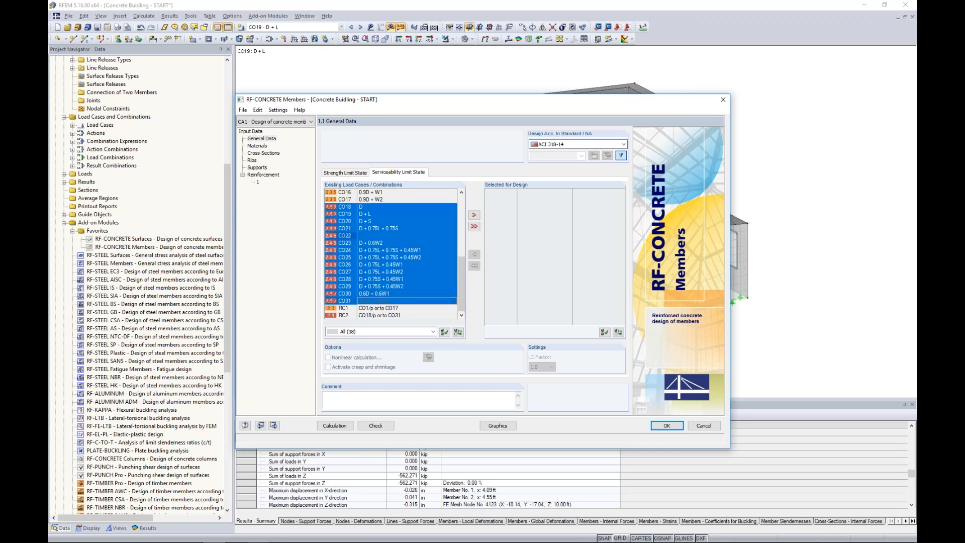
pyautogui.click(474, 215)
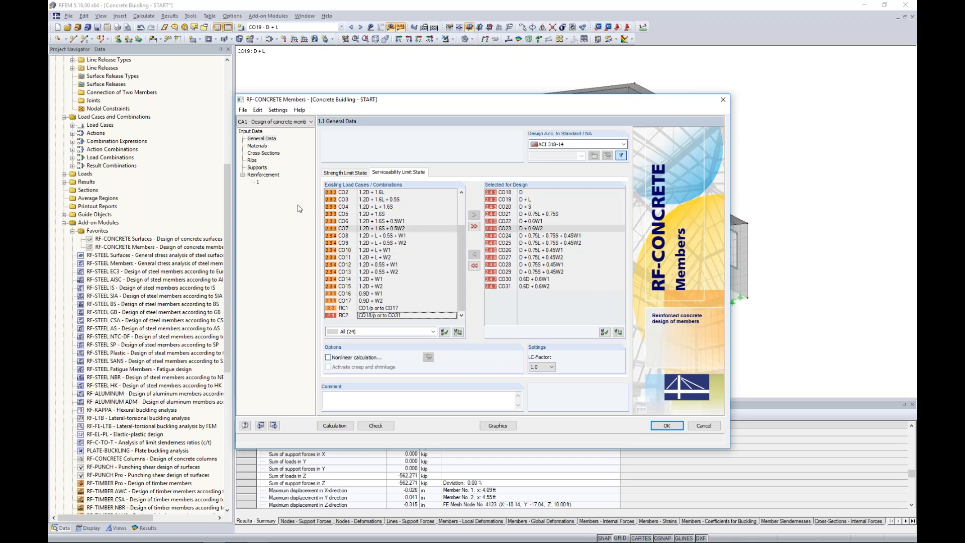
# Check the member design materials and keep Grade 60 as the reinforcing steel for the 4000 psi concrete.
pyautogui.click(262, 146)
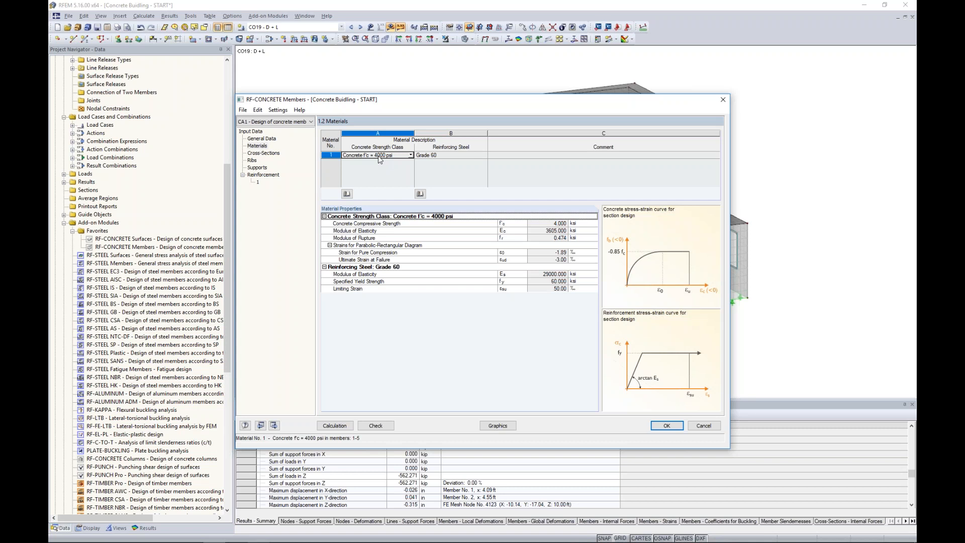
pyautogui.click(433, 157)
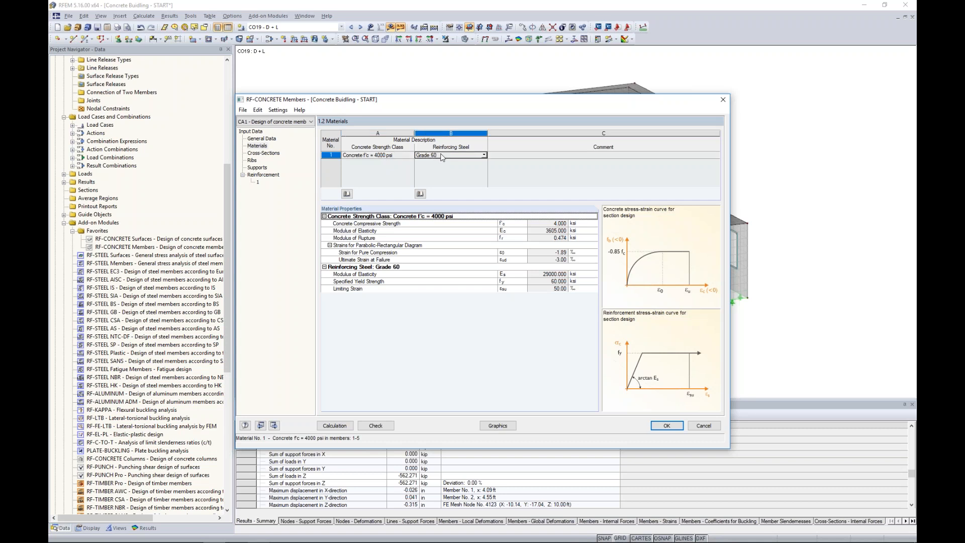
pyautogui.click(483, 155)
pyautogui.click(449, 177)
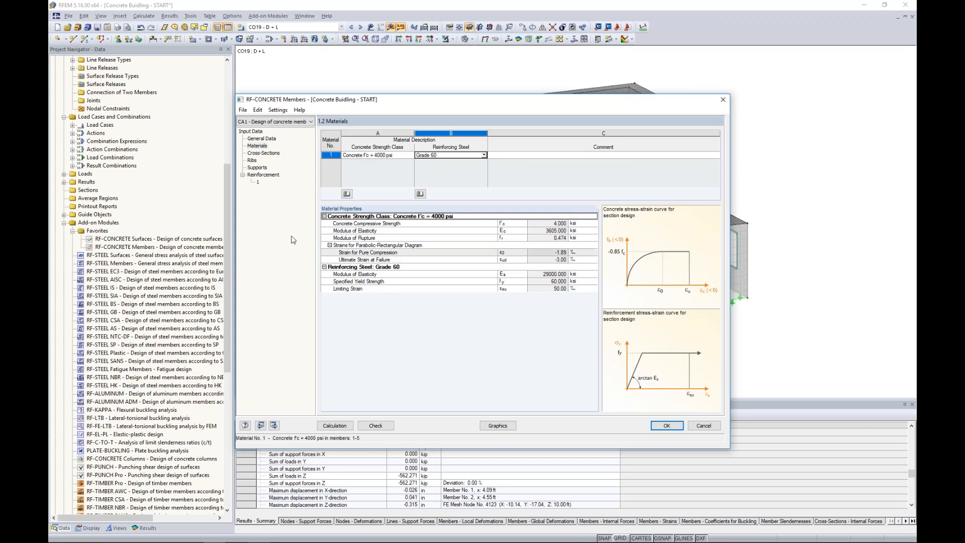
# Review the three rectangular cross-sections against their members in the model, and check the effective widths of the ribs.
pyautogui.click(268, 153)
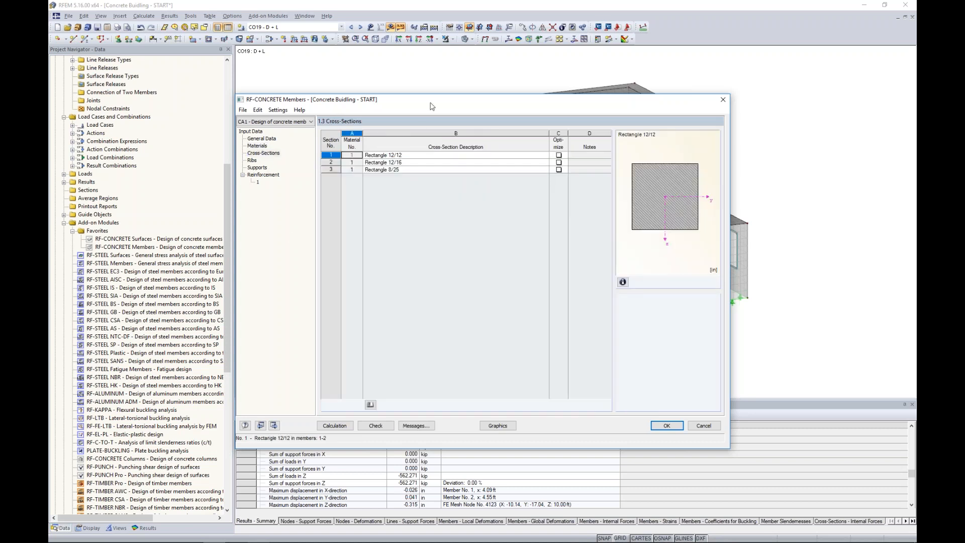
pyautogui.moveTo(431, 105); pyautogui.dragTo(451, 344)
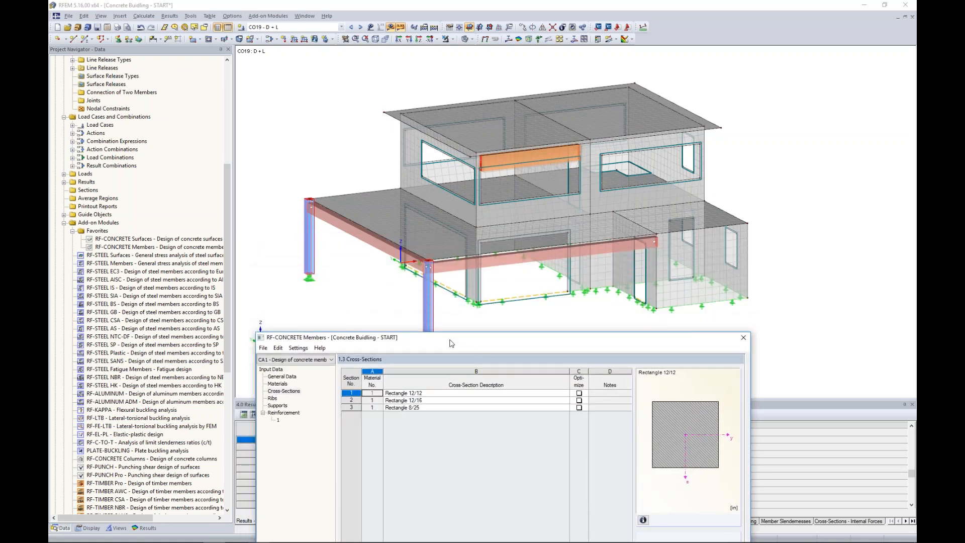
pyautogui.click(435, 392)
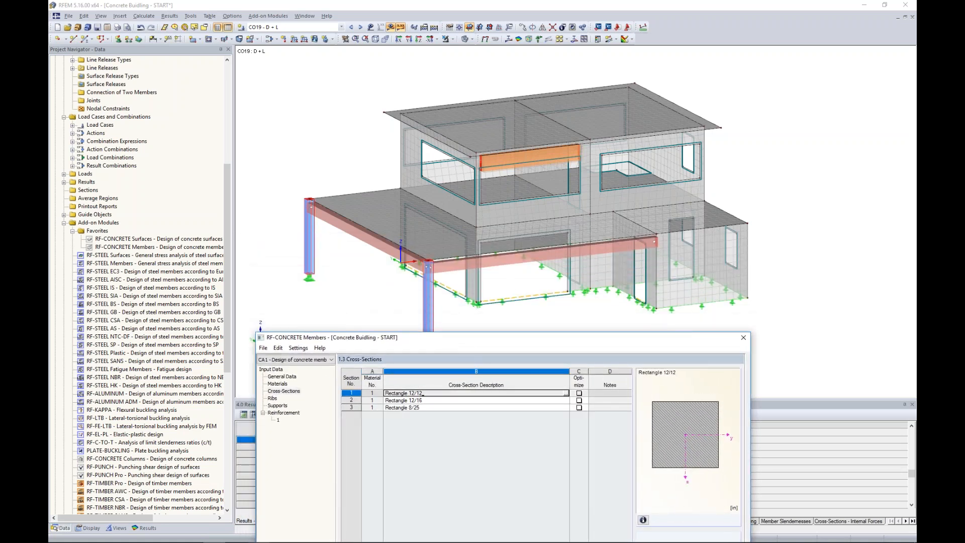
pyautogui.click(436, 400)
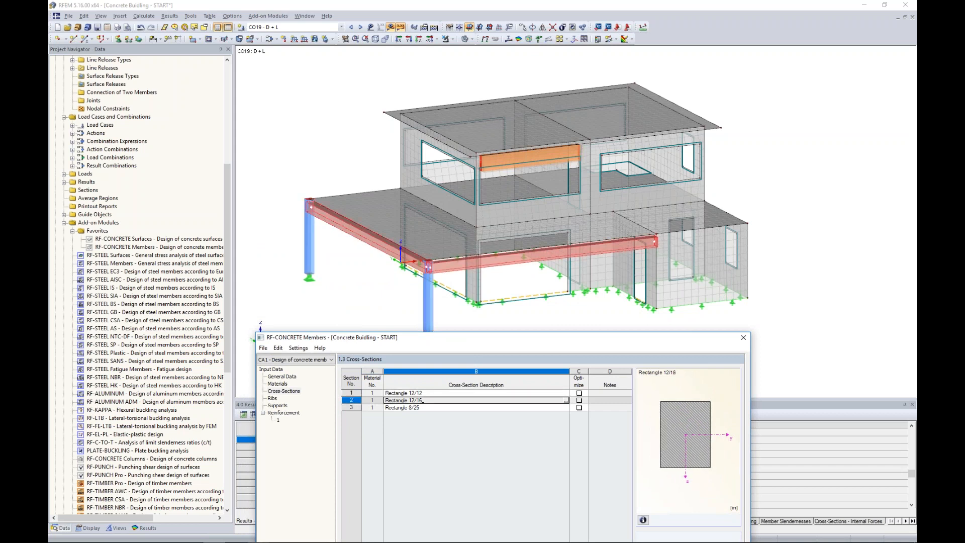
pyautogui.click(435, 407)
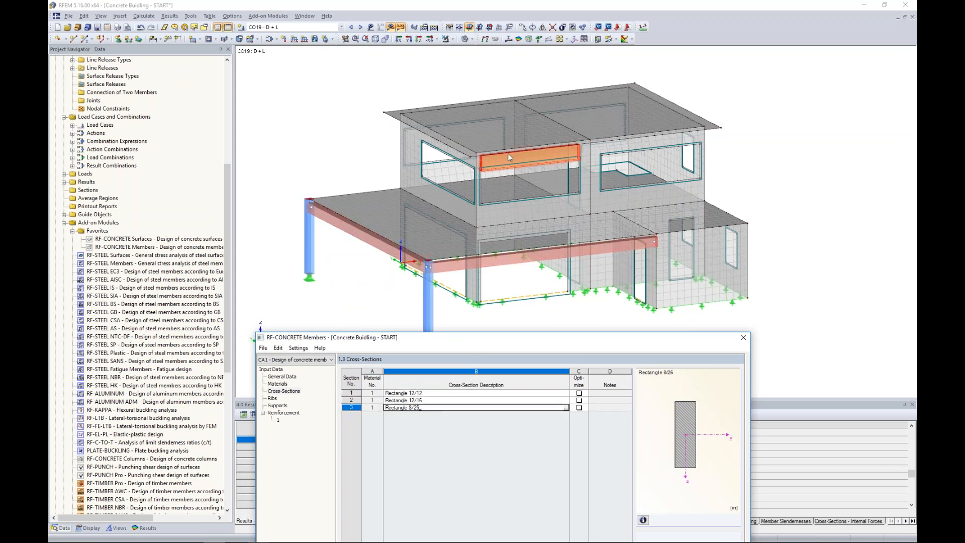
pyautogui.moveTo(513, 336); pyautogui.dragTo(518, 105)
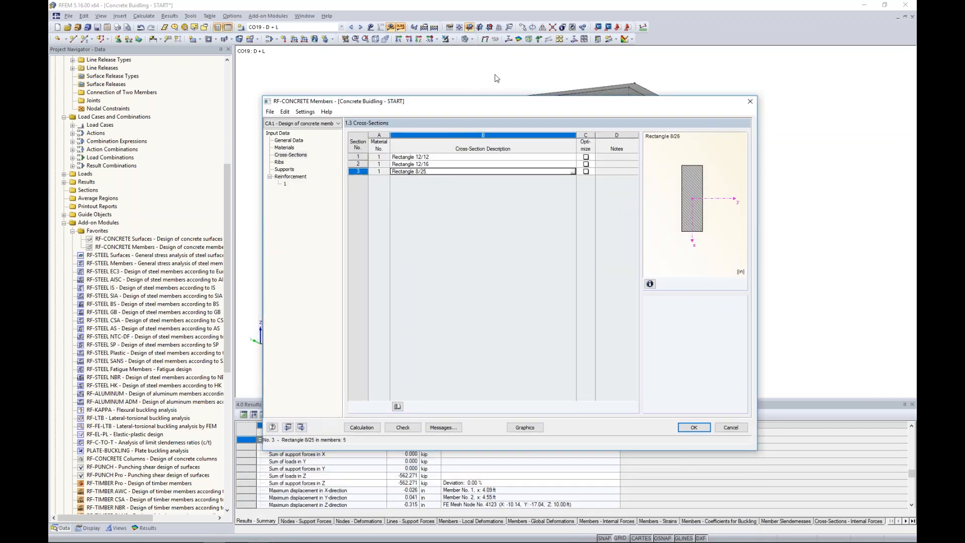
pyautogui.click(279, 163)
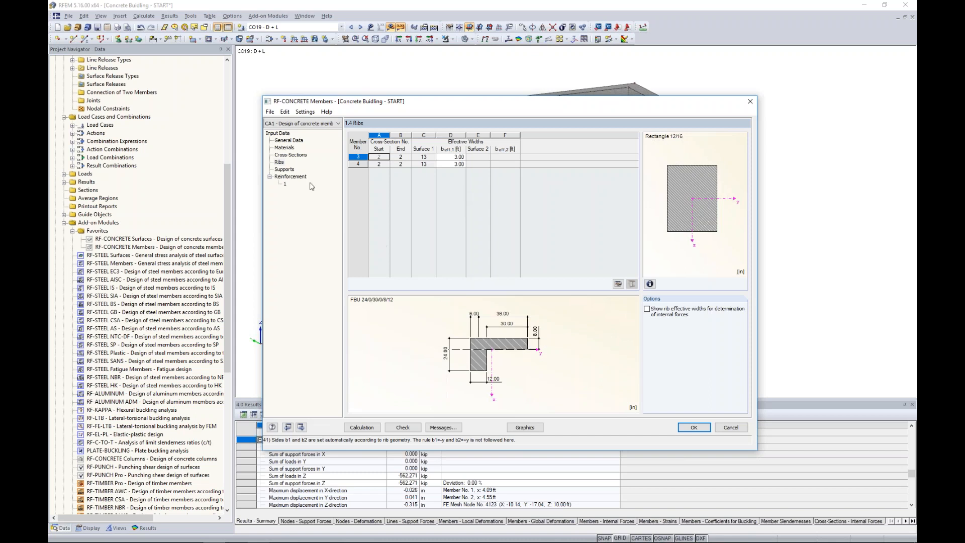
# Define supports at nodes 56 and 57 at the column tops by picking them in the model.
pyautogui.click(290, 172)
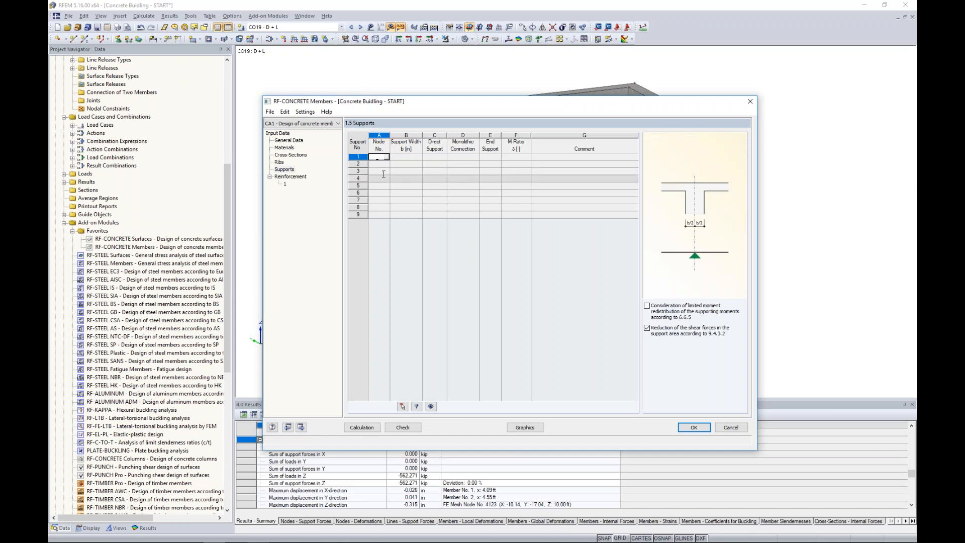
pyautogui.click(386, 158)
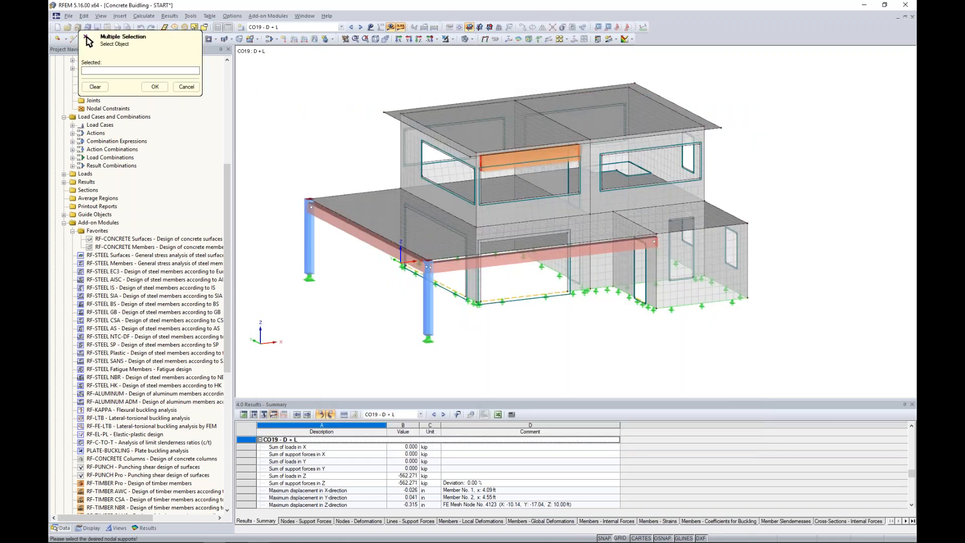
pyautogui.click(309, 200)
pyautogui.click(312, 205)
pyautogui.keyDown('ctrl'); pyautogui.moveTo(452, 252); pyautogui.dragTo(437, 251, button='middle'); pyautogui.keyUp('ctrl')
pyautogui.moveTo(437, 251); pyautogui.dragTo(527, 256, button='middle')
pyautogui.scroll(2, 443, 241)
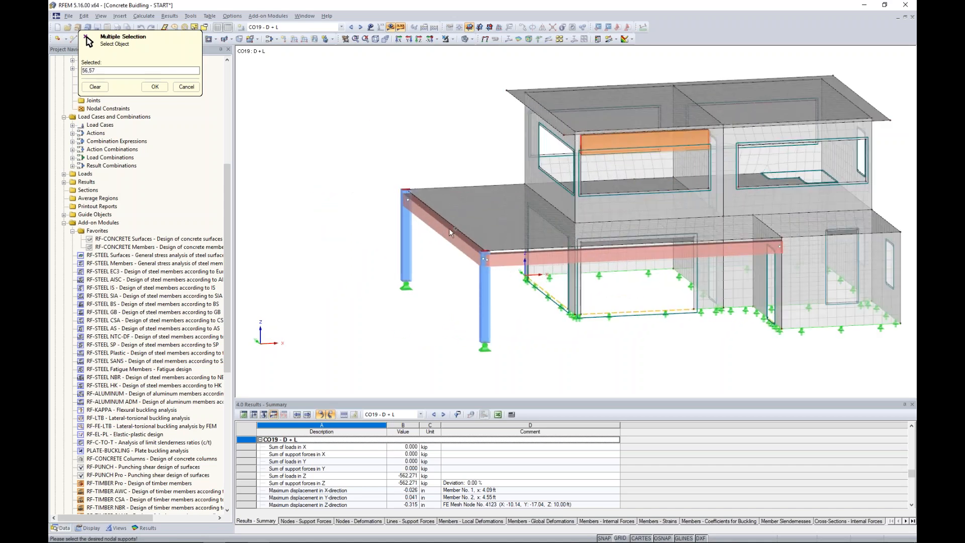
pyautogui.click(155, 87)
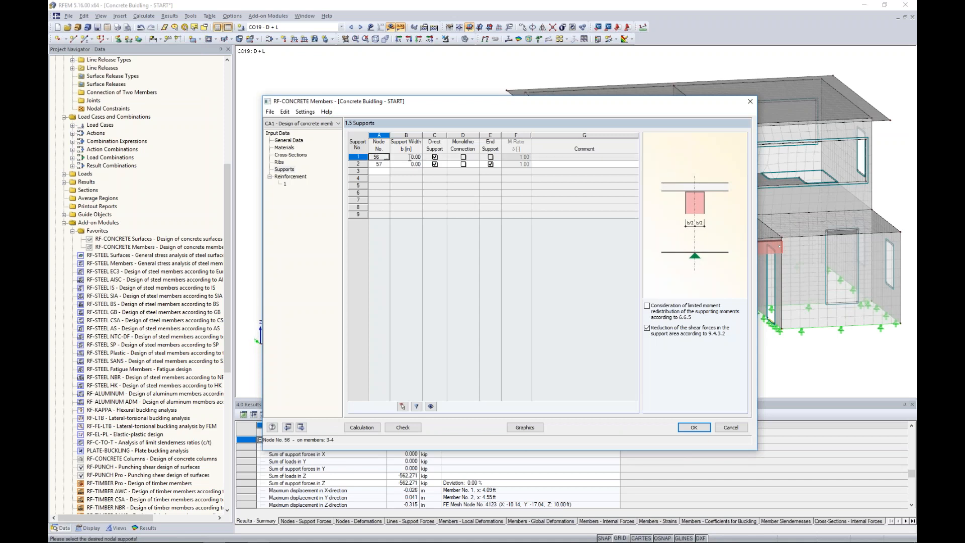
# Set the support width to 12 in for nodes 56 and 57.
pyautogui.moveTo(420, 103); pyautogui.dragTo(487, 110)
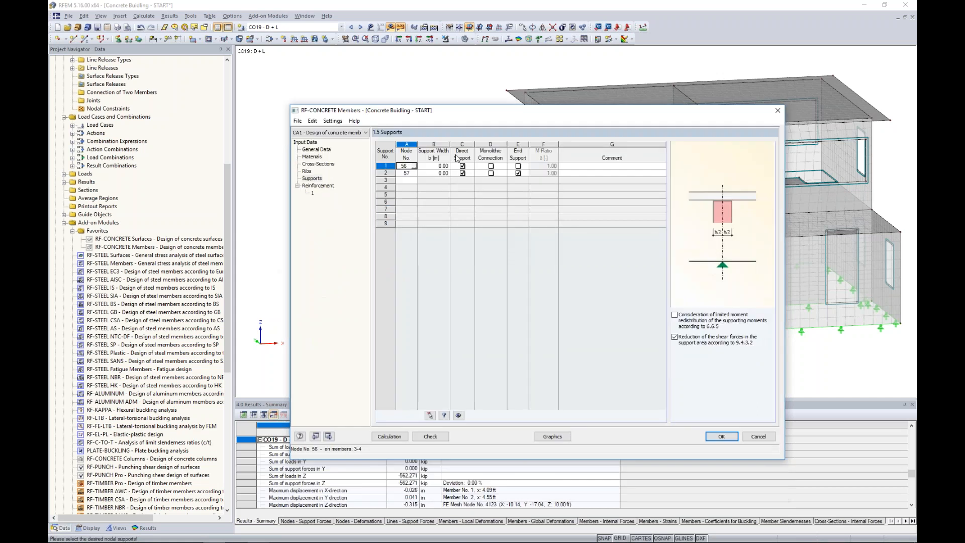
pyautogui.click(444, 167)
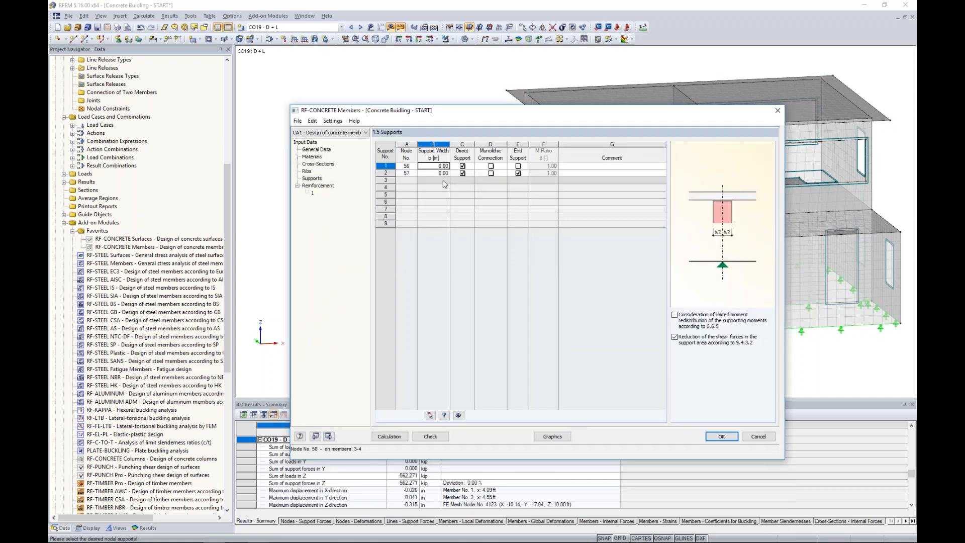
pyautogui.press('Return')
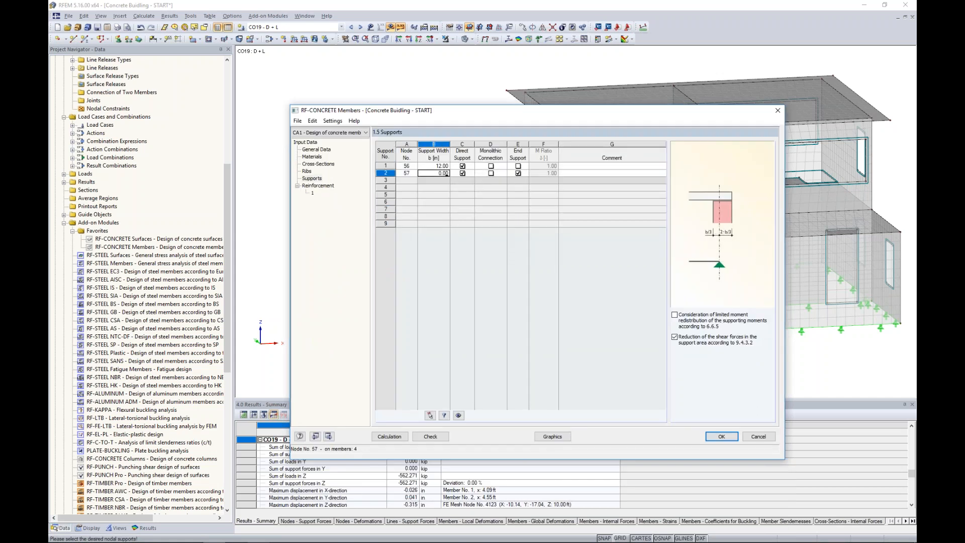
pyautogui.write('12.0')
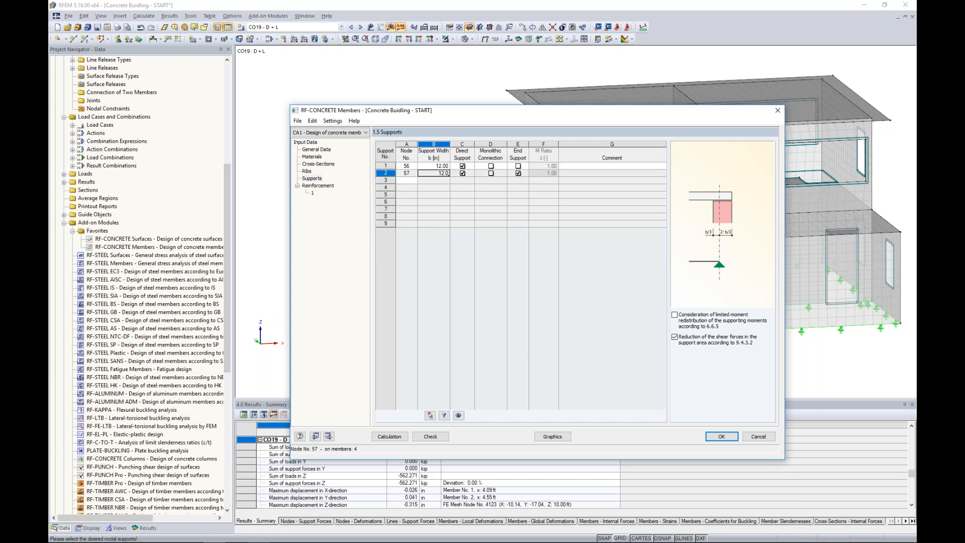
# Turn off direct support for nodes 56 and 57 and define node 56 as an end support.
pyautogui.click(462, 166)
pyautogui.click(462, 167)
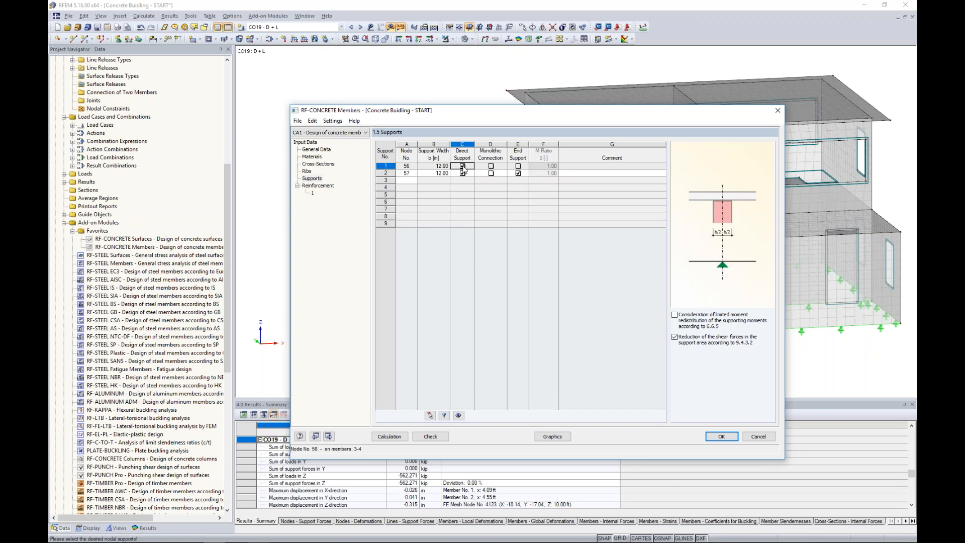
pyautogui.click(463, 166)
pyautogui.click(462, 173)
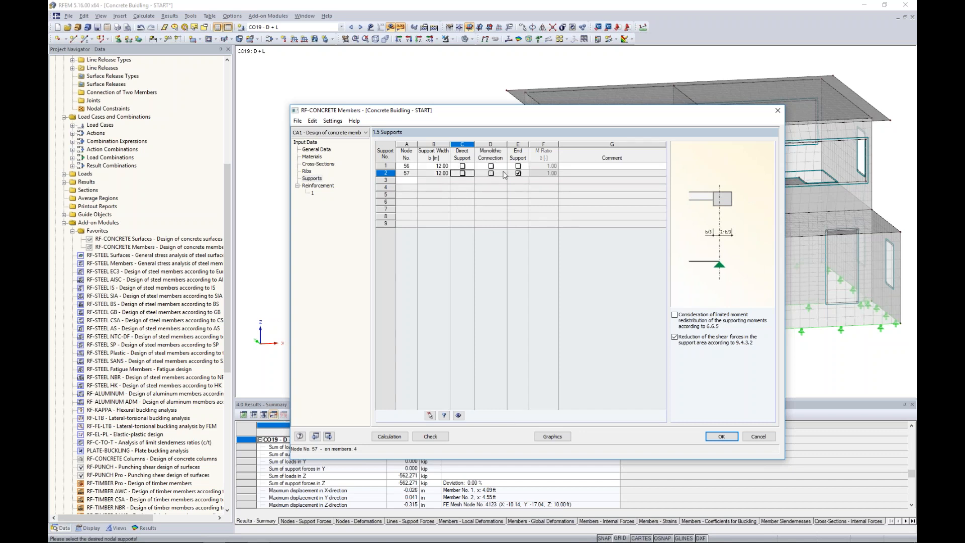
pyautogui.click(518, 166)
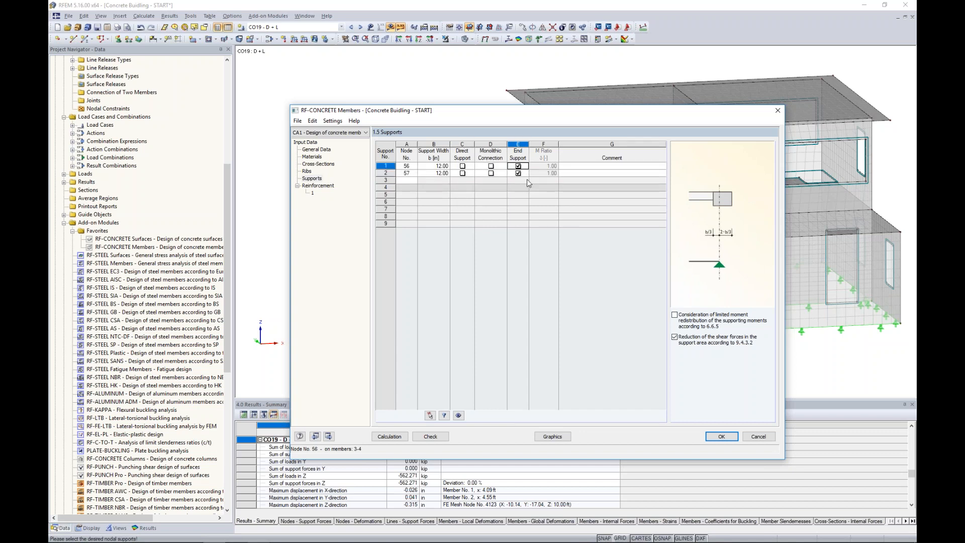
pyautogui.moveTo(541, 111)
pyautogui.mouseDown()
pyautogui.moveTo(549, 278)
pyautogui.moveTo(532, 107)
pyautogui.mouseUp()
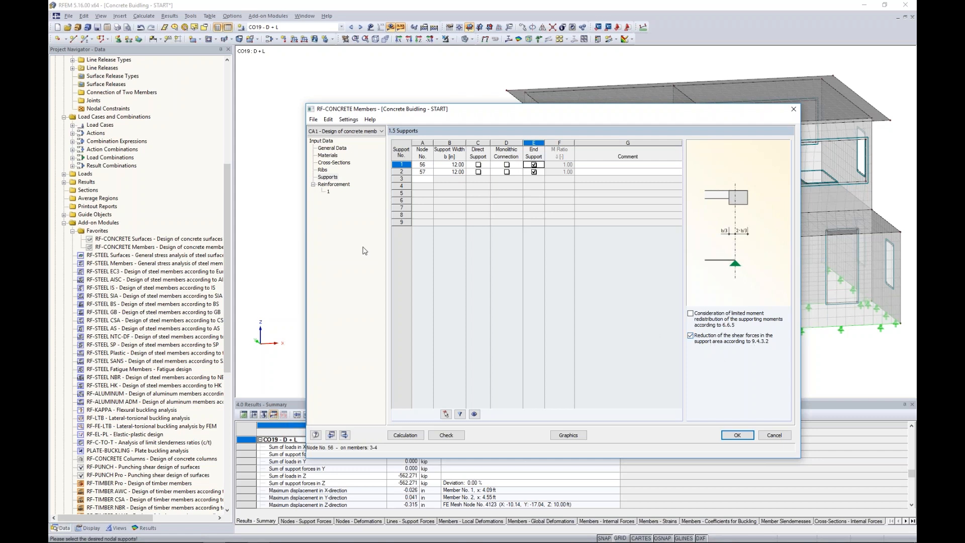
# Describe reinforcement group 1 as Columns and apply it only to column members 1 and 2, picked in the model.
pyautogui.click(347, 187)
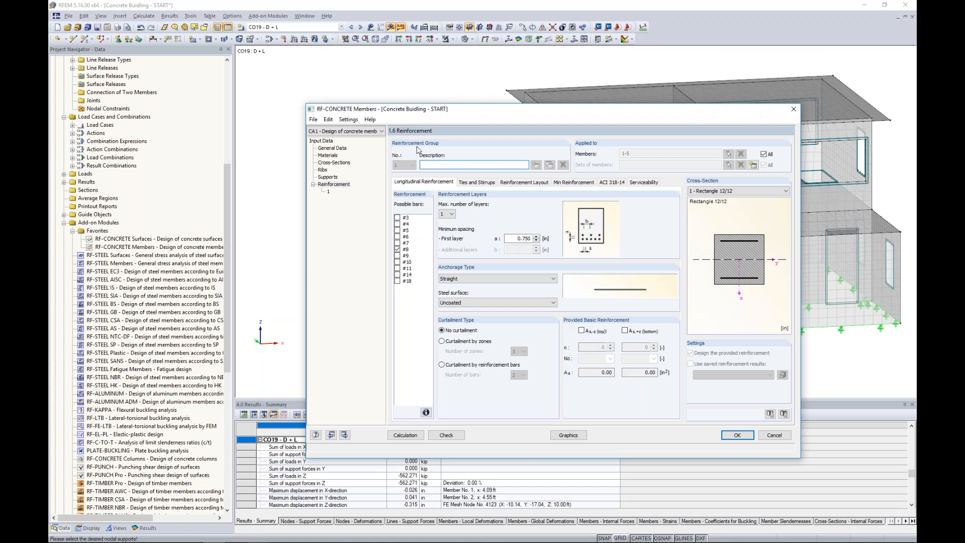
pyautogui.write('Columns')
pyautogui.click(764, 153)
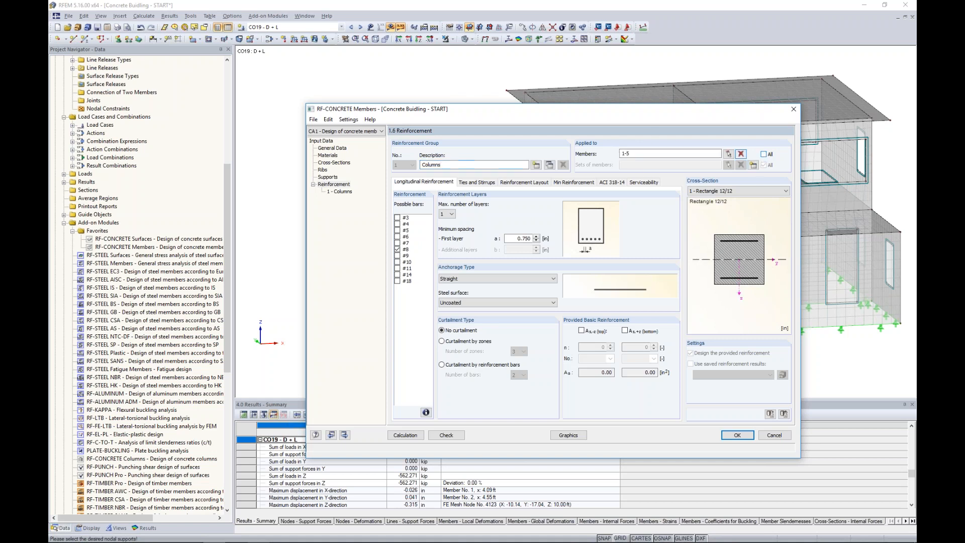
pyautogui.click(729, 154)
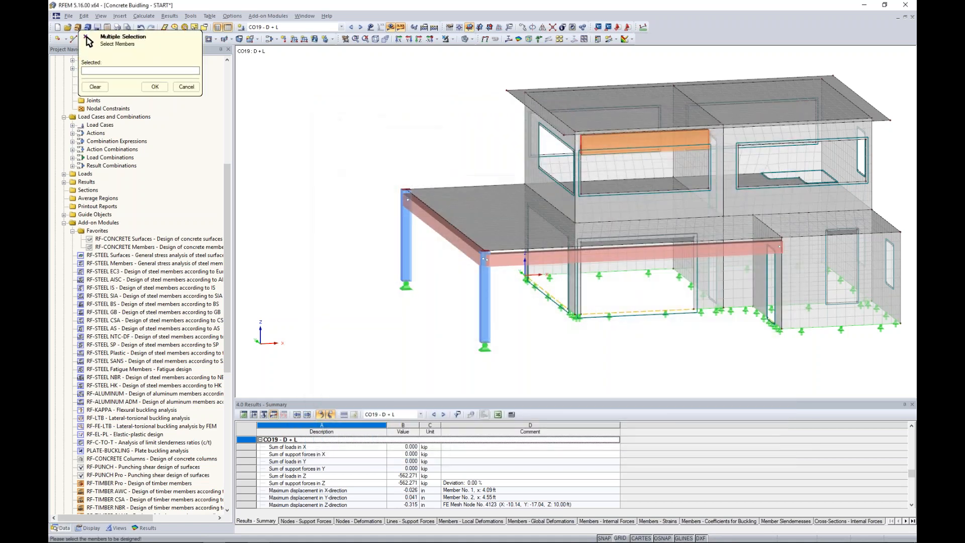
pyautogui.click(406, 236)
pyautogui.click(485, 292)
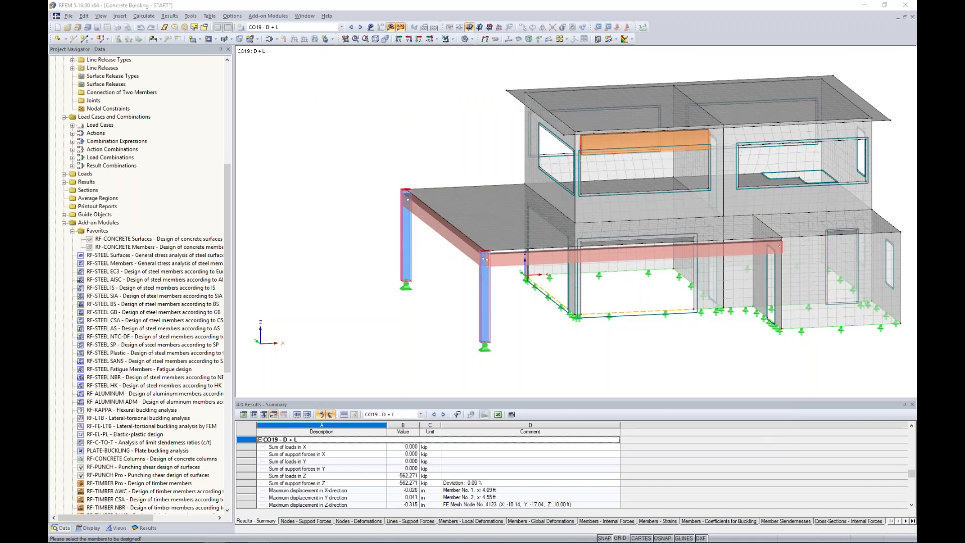
pyautogui.click(154, 86)
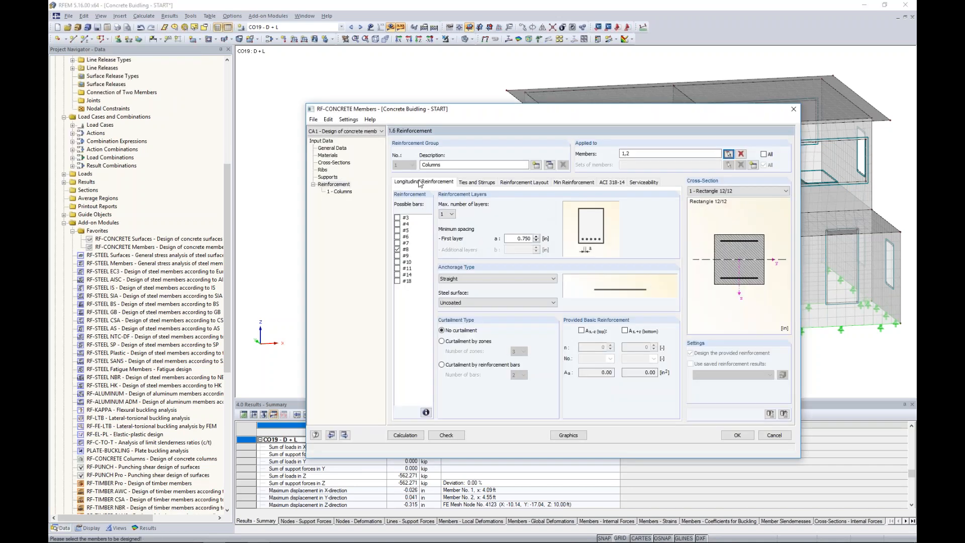
# Allow only #5 and #6 bars for the columns' longitudinal reinforcement instead of #8.
pyautogui.click(398, 231)
pyautogui.click(398, 237)
pyautogui.click(397, 249)
# Preview a maximum of two longitudinal reinforcement layers for the columns and return to one layer.
pyautogui.click(452, 214)
pyautogui.click(452, 230)
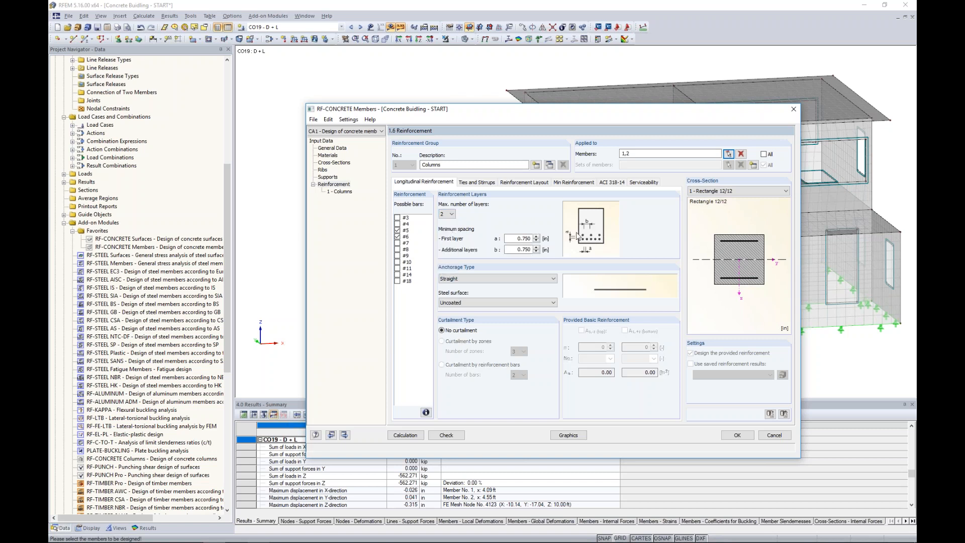
pyautogui.click(451, 214)
pyautogui.click(451, 223)
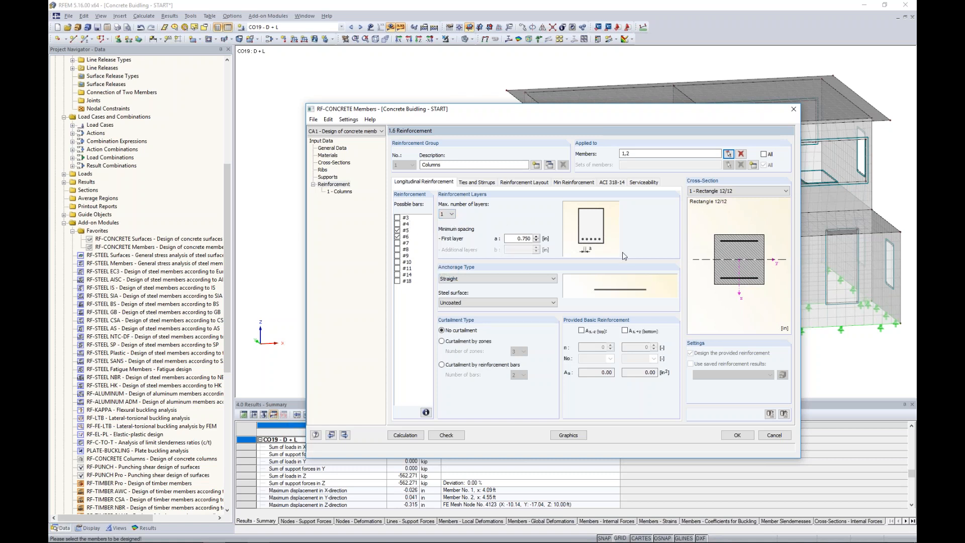
# Preview the hook and bend anchorage types for the longitudinal bars and return to straight anchorage.
pyautogui.click(474, 279)
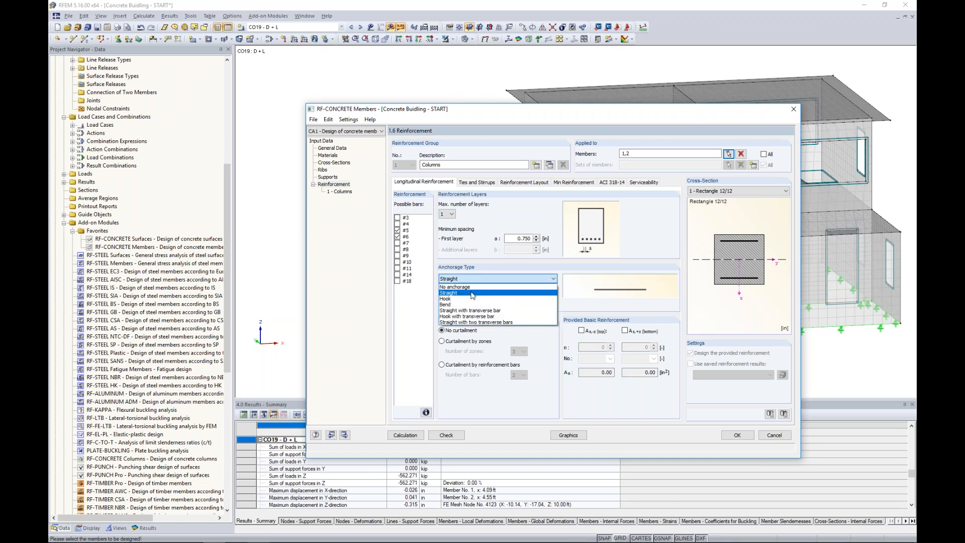
pyautogui.click(464, 298)
pyautogui.click(467, 279)
pyautogui.click(463, 304)
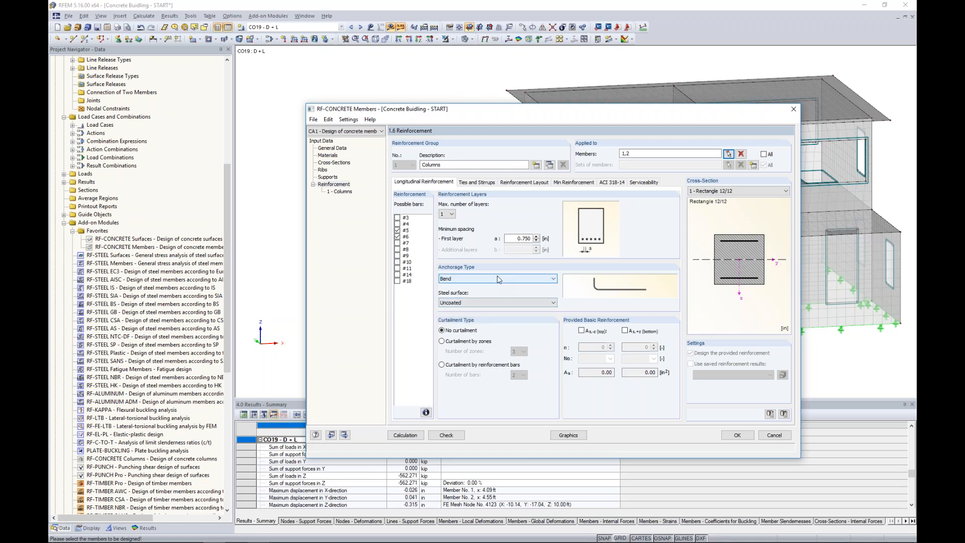
pyautogui.click(496, 281)
pyautogui.click(485, 287)
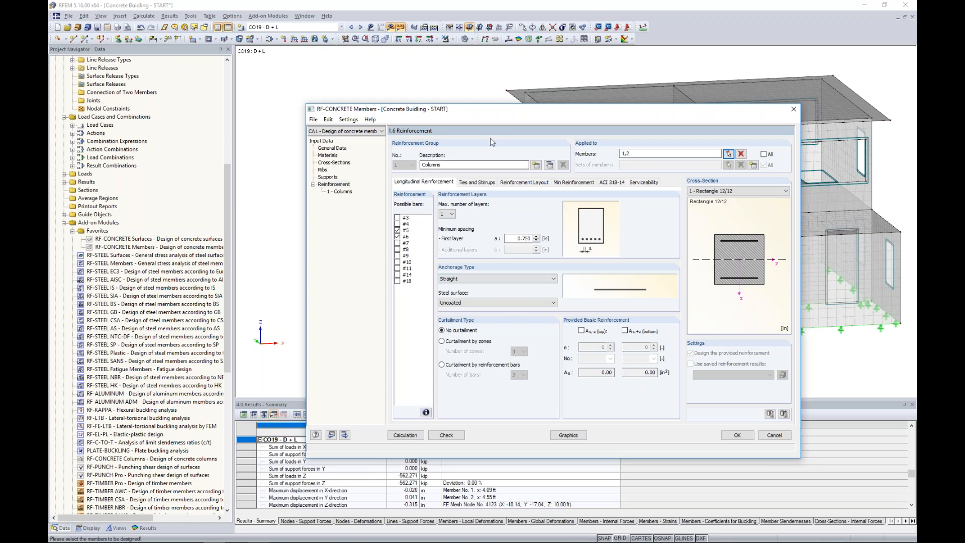
# Consider the curtailment options alongside the model, and review the tie and stirrup settings for the columns.
pyautogui.moveTo(502, 111); pyautogui.dragTo(465, 131)
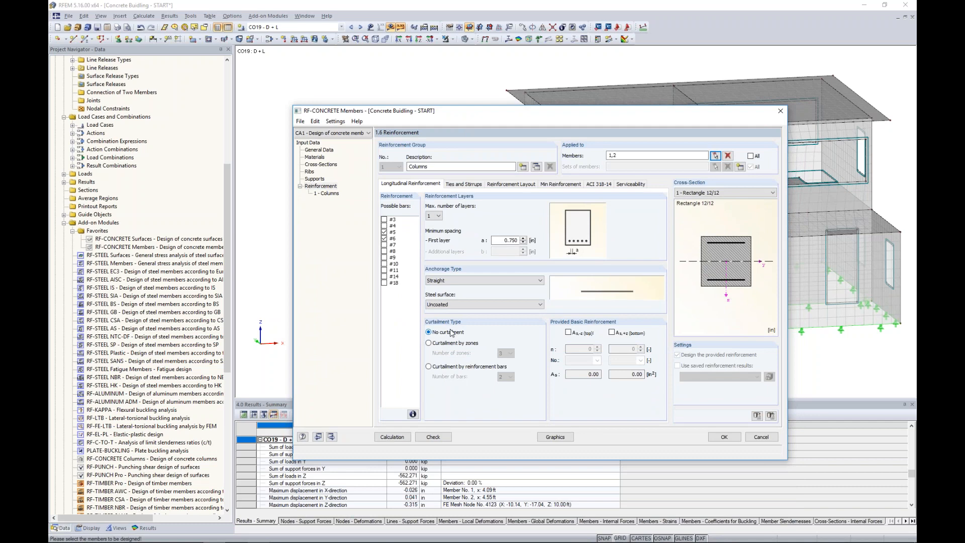
pyautogui.moveTo(502, 120); pyautogui.dragTo(498, 316)
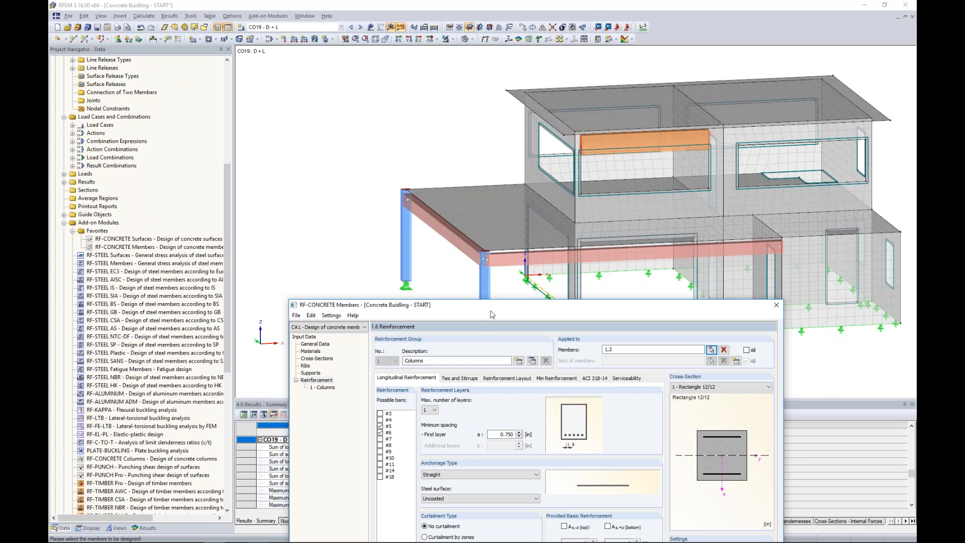
pyautogui.moveTo(491, 303); pyautogui.dragTo(480, 114)
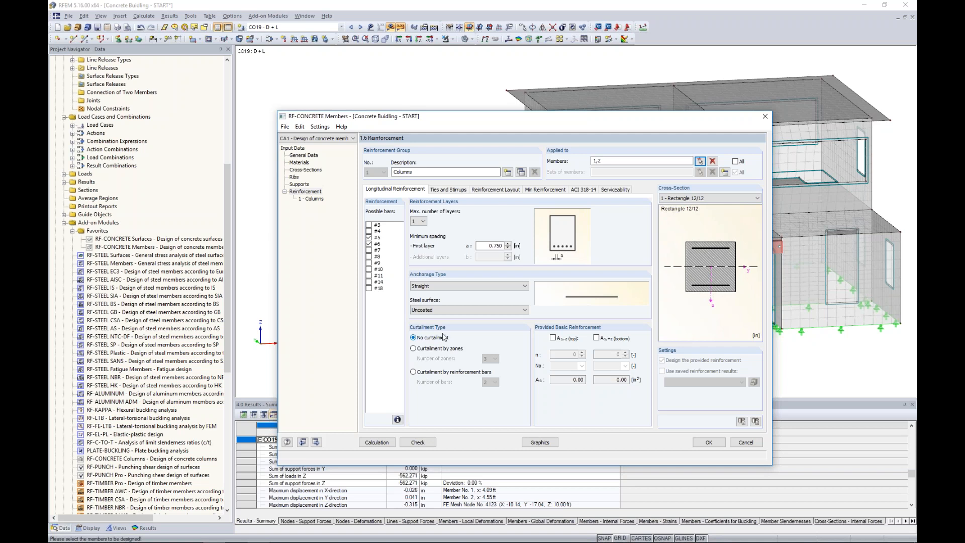
pyautogui.click(451, 190)
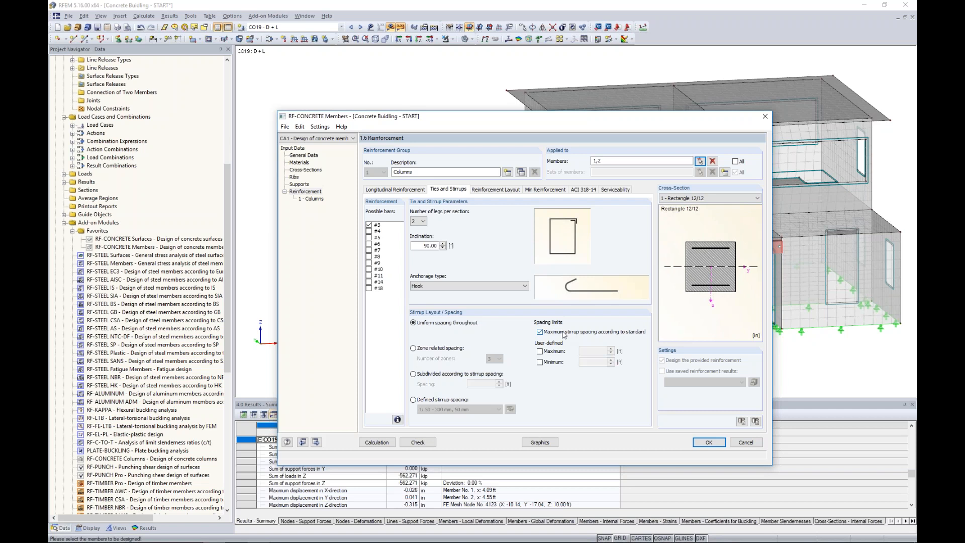
# Set the column reinforcement layout to uniformly surrounding, keeping all internal forces relevant for the concrete design.
pyautogui.click(488, 190)
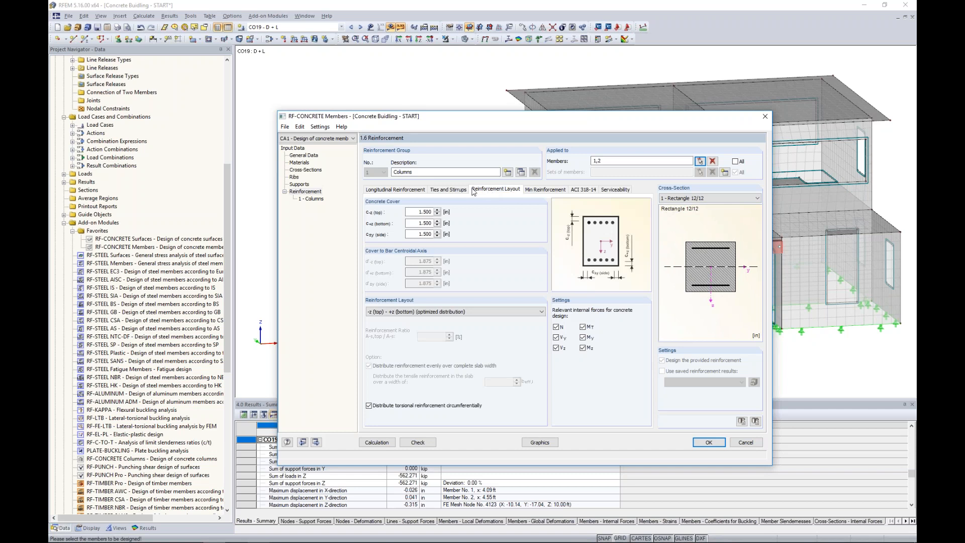
pyautogui.click(417, 212)
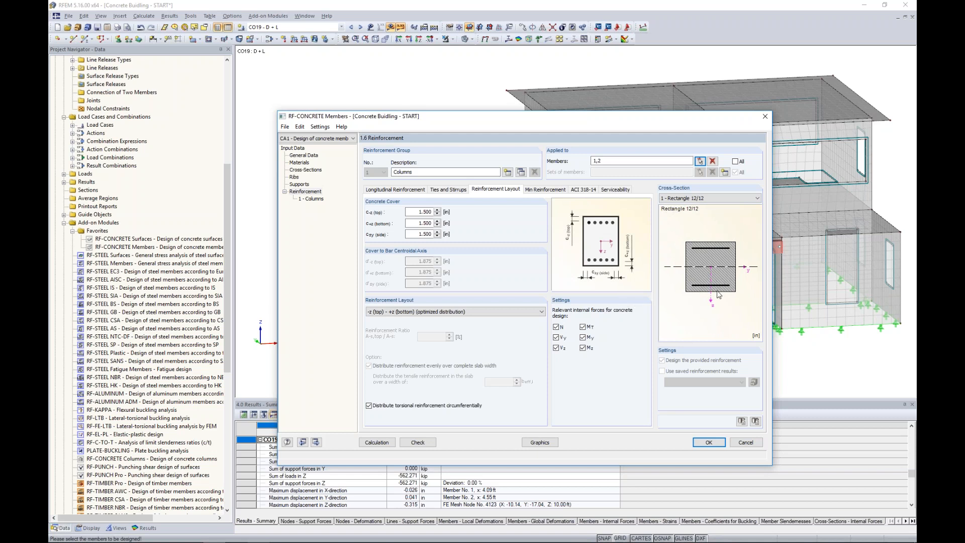
pyautogui.click(543, 312)
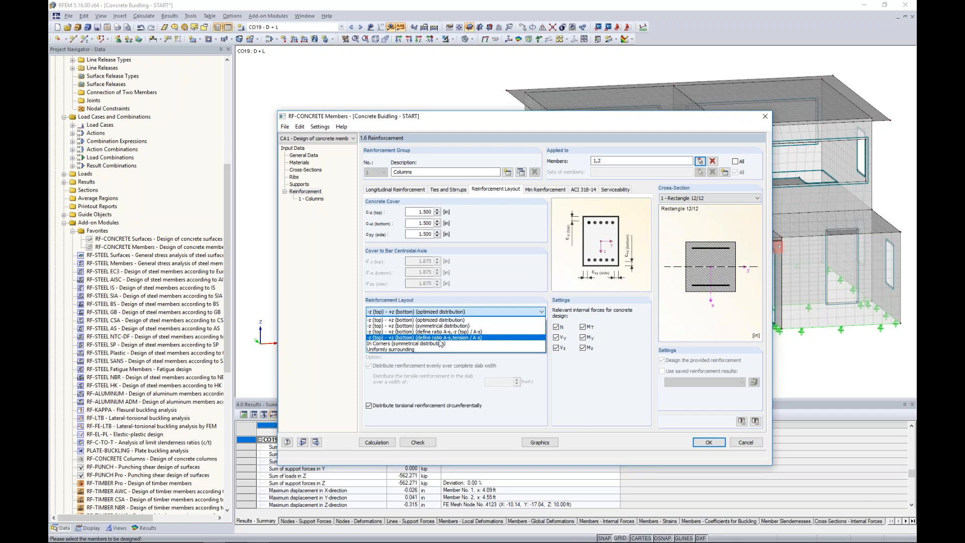
pyautogui.click(423, 350)
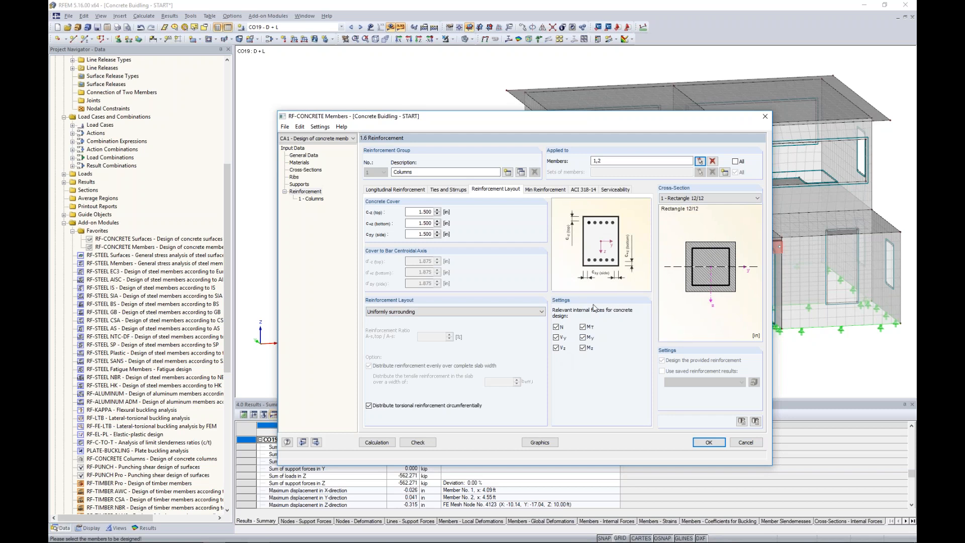
pyautogui.click(583, 329)
pyautogui.click(583, 328)
# Review the columns' minimum reinforcement settings and the ACI 318-14 strength reduction factors.
pyautogui.click(535, 192)
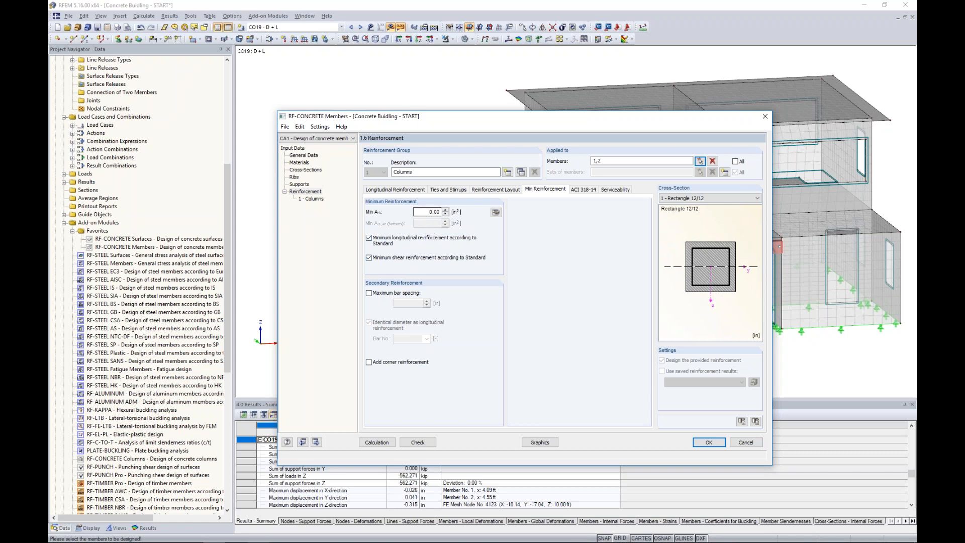
pyautogui.doubleClick(427, 212)
pyautogui.click(427, 211)
pyautogui.click(588, 191)
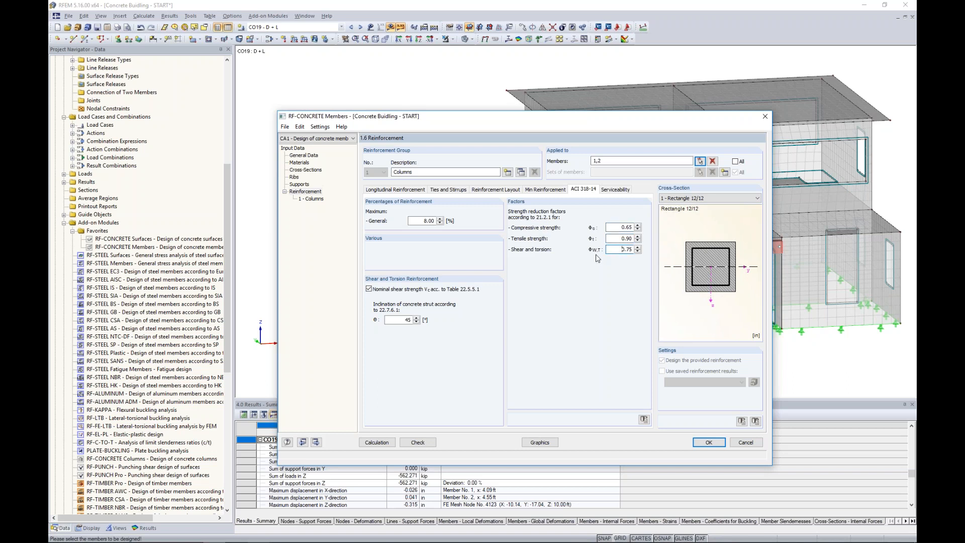
# Review the columns' crack width and deflection settings together with the load combinations selected for the serviceability limit state.
pyautogui.click(618, 190)
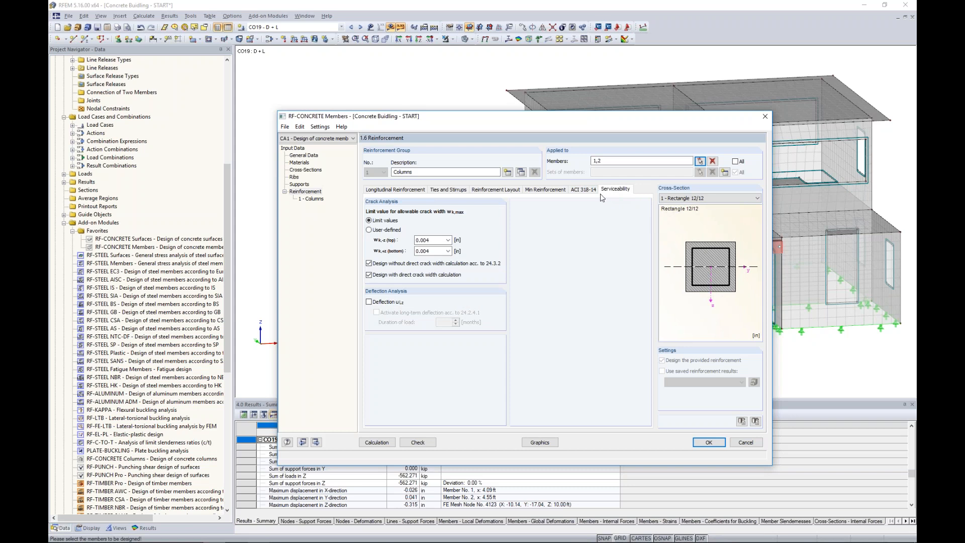
pyautogui.click(312, 156)
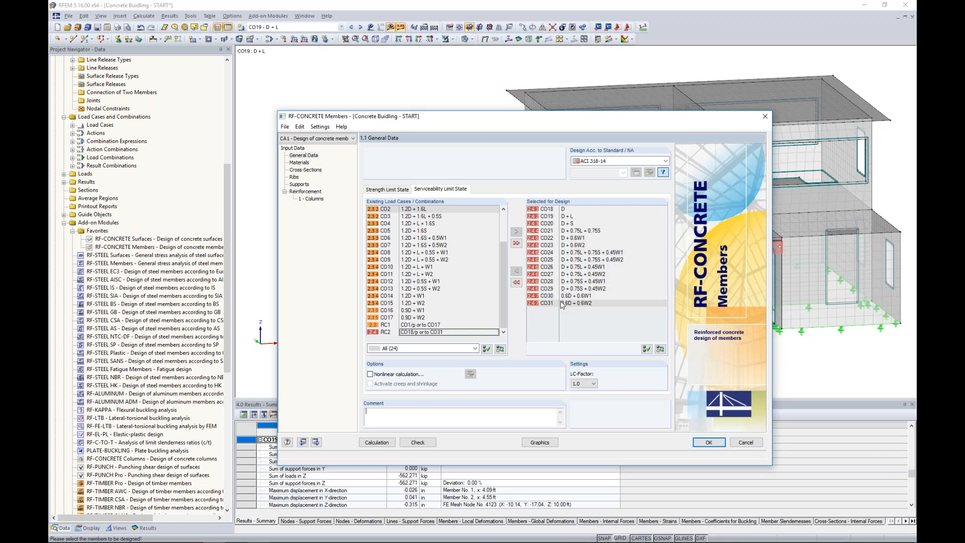
pyautogui.click(320, 199)
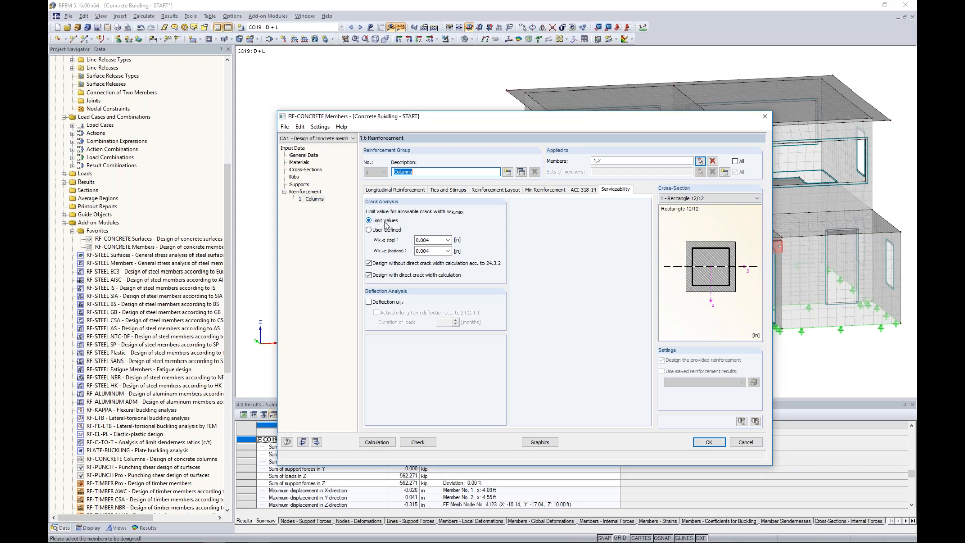
# Set the columns' allowable crack width limits at top and bottom to 0.016 in, for dry air or protective membrane exposure.
pyautogui.click(447, 240)
pyautogui.press('Down')
pyautogui.press('Down')
pyautogui.press('Down')
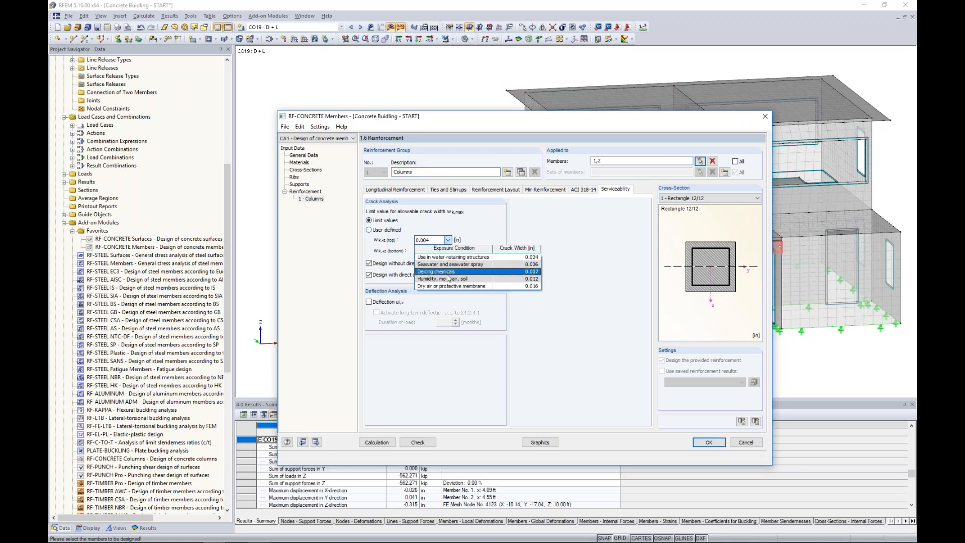
pyautogui.press('Up')
pyautogui.press('Up')
pyautogui.press('Up')
pyautogui.press('Up')
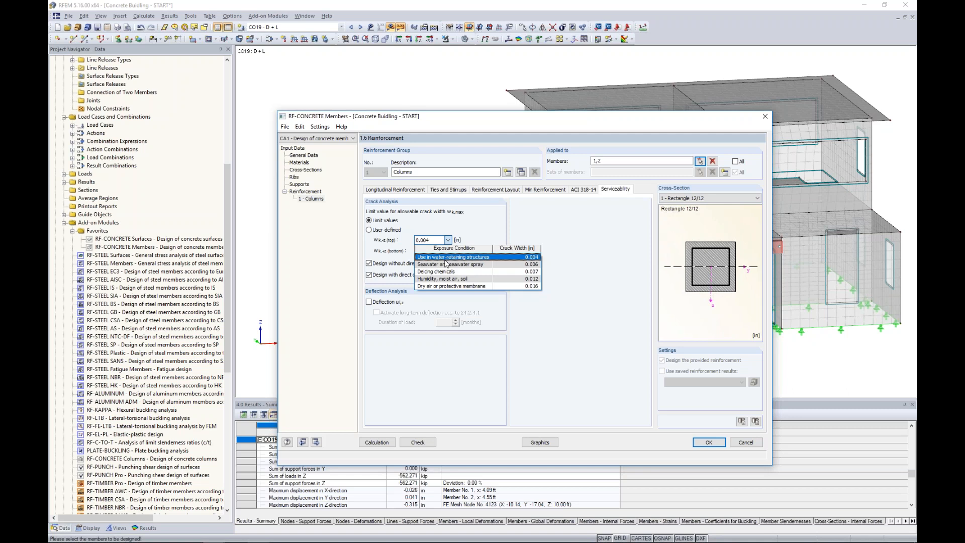
pyautogui.click(434, 286)
pyautogui.click(448, 251)
pyautogui.click(447, 297)
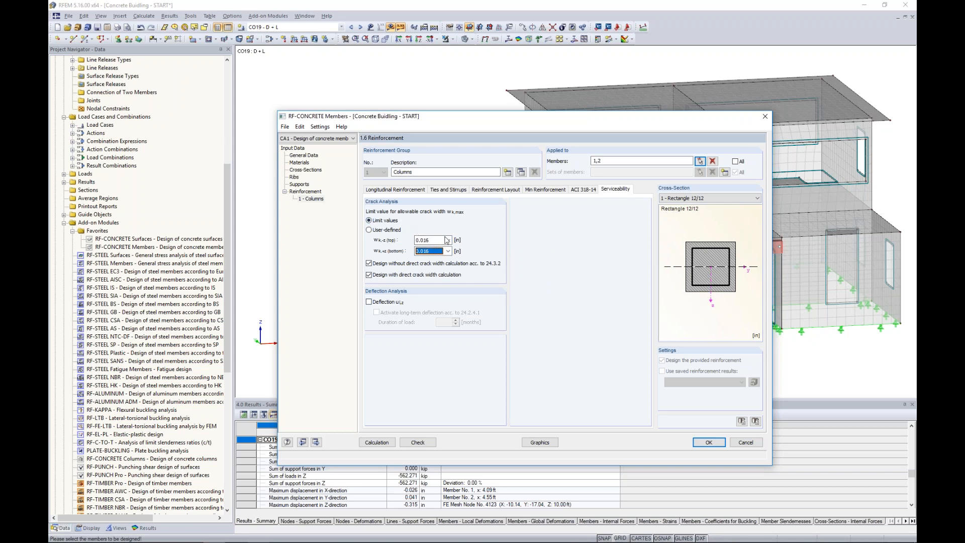
pyautogui.click(369, 230)
pyautogui.doubleClick(437, 240)
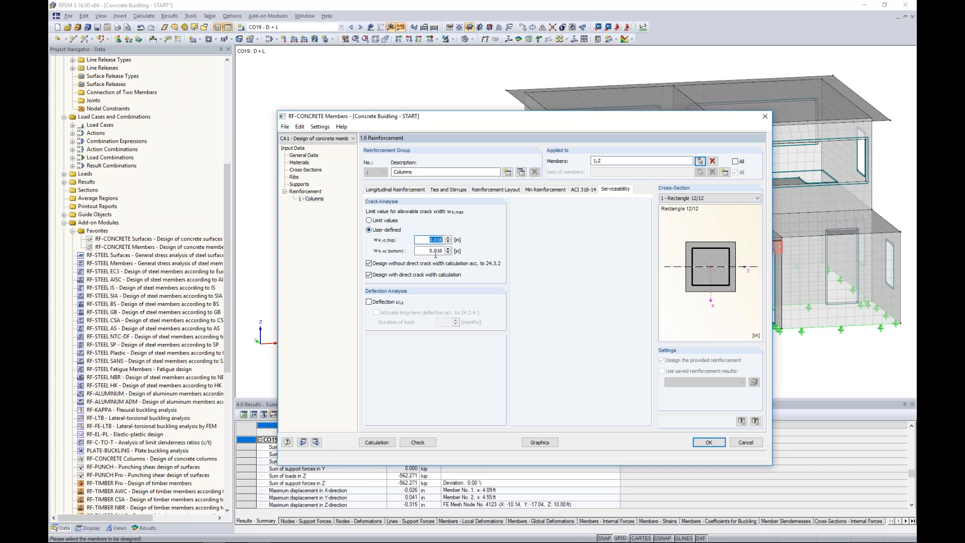
pyautogui.doubleClick(436, 250)
pyautogui.click(369, 220)
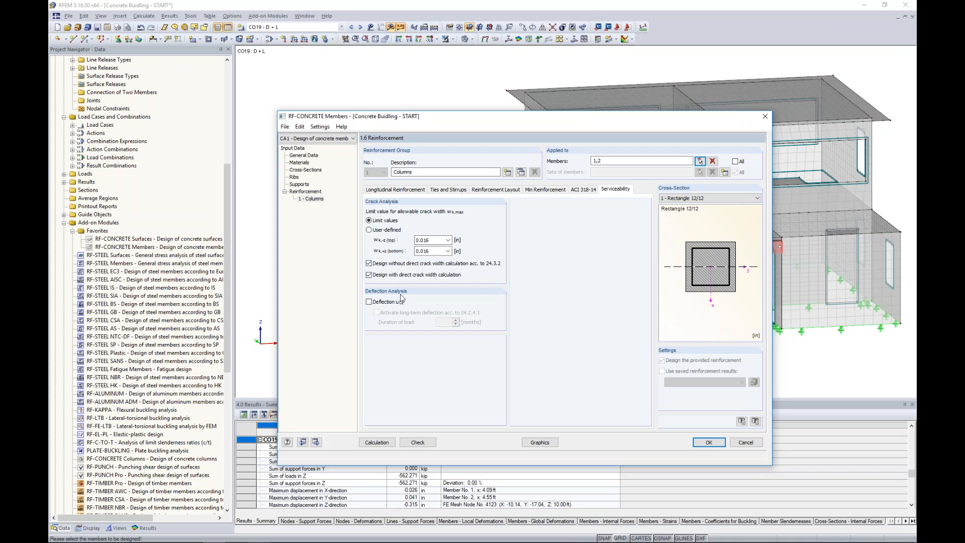
# Activate the columns' deflection analysis with long-term deflection according to 24.2.4.1, using a load duration of 50 months.
pyautogui.click(369, 302)
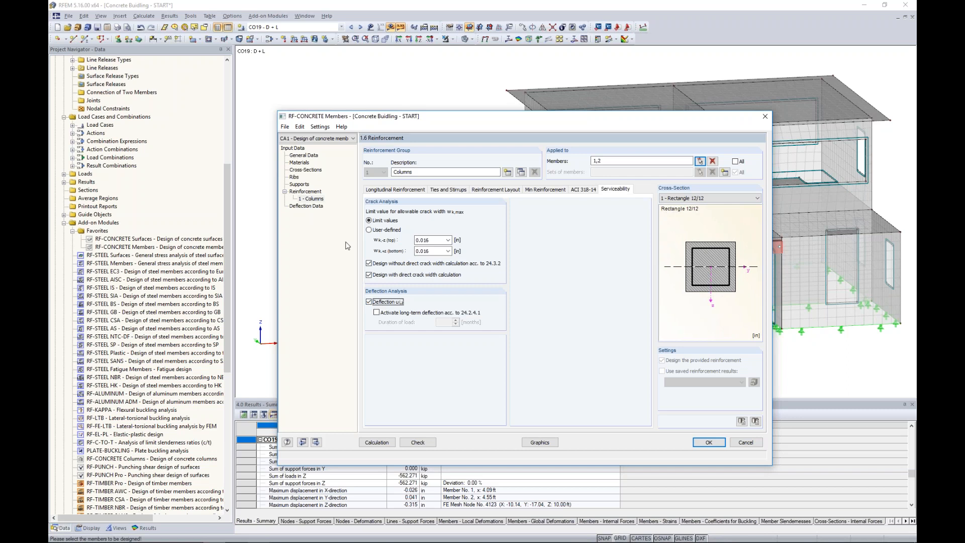
pyautogui.click(378, 313)
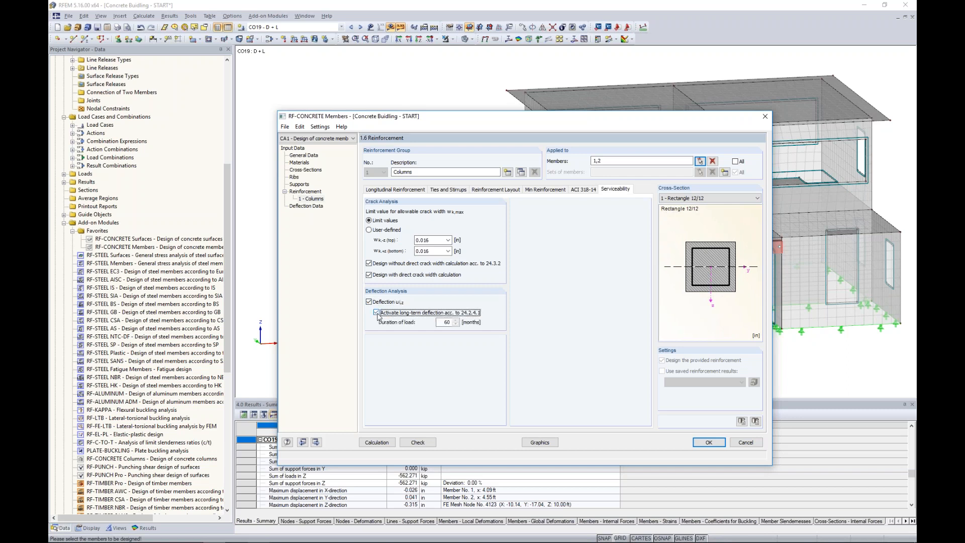
pyautogui.doubleClick(445, 322)
pyautogui.write('50')
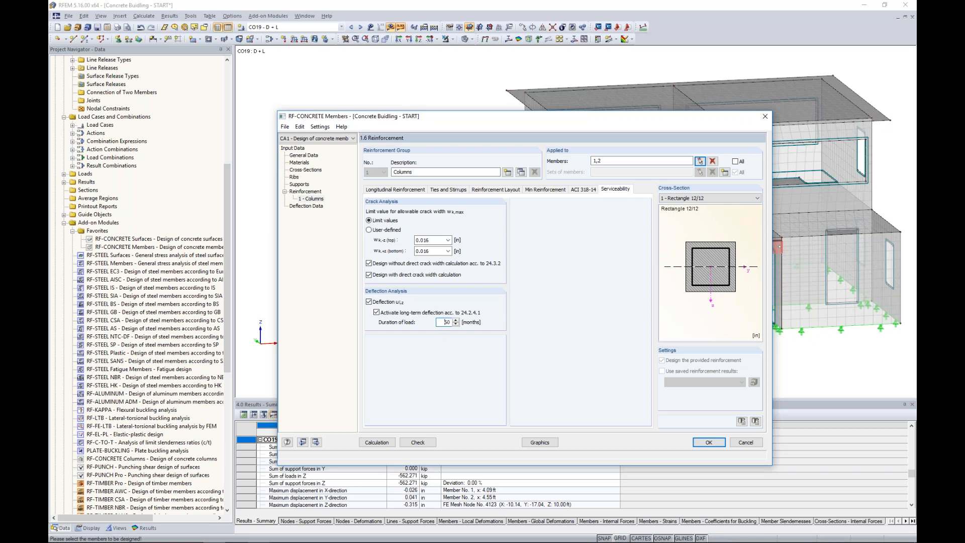
# Deactivate long-term deflection according to 24.2.4.1 for the Columns reinforcement group and open the deflection data.
pyautogui.click(456, 320)
pyautogui.click(376, 313)
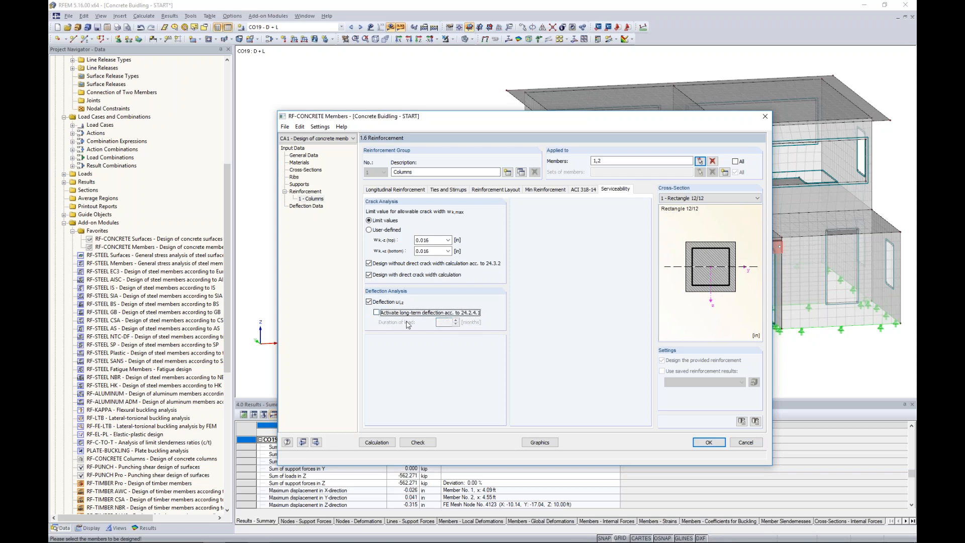
pyautogui.click(308, 207)
# Examine the two columns in the model and their deflection data, including the reference length options for member 1.
pyautogui.moveTo(445, 125); pyautogui.dragTo(434, 312)
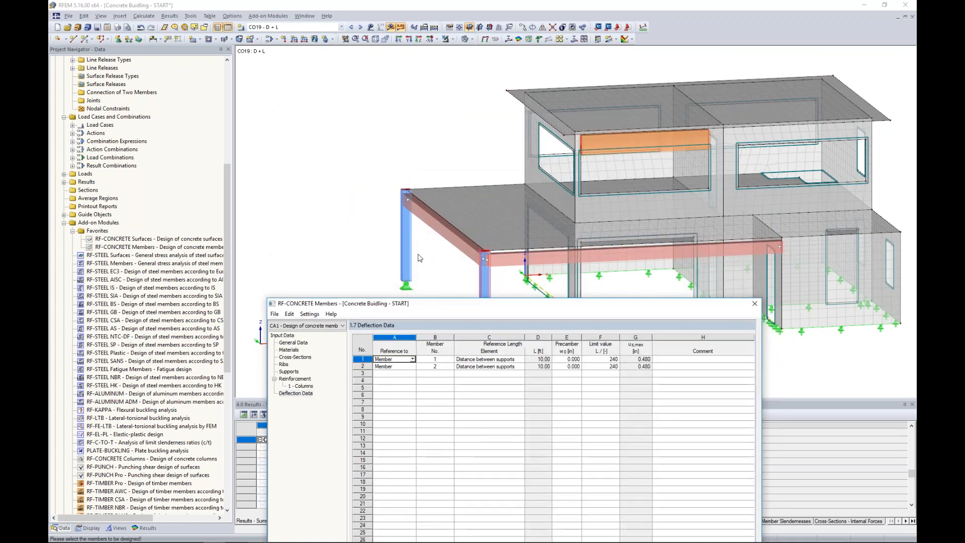
pyautogui.click(397, 367)
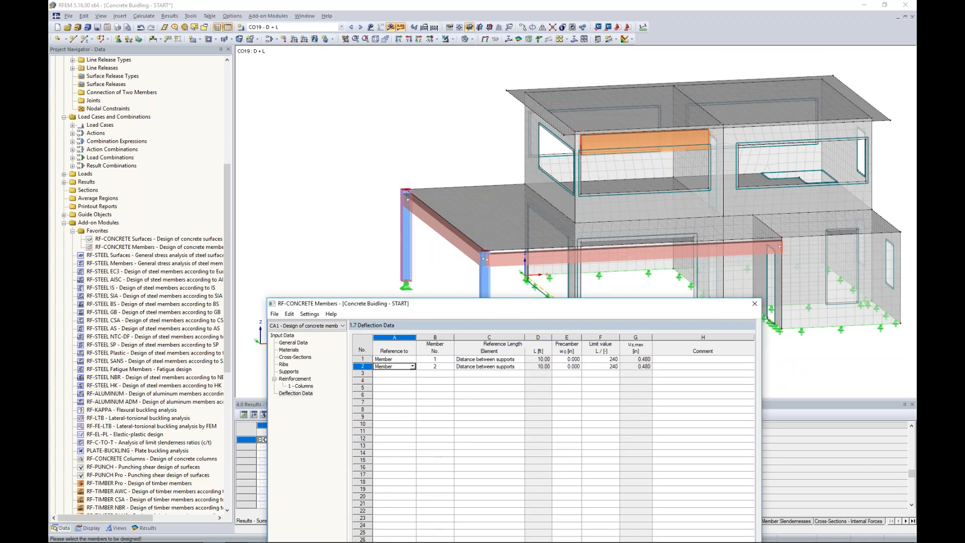
pyautogui.moveTo(488, 303); pyautogui.dragTo(485, 125)
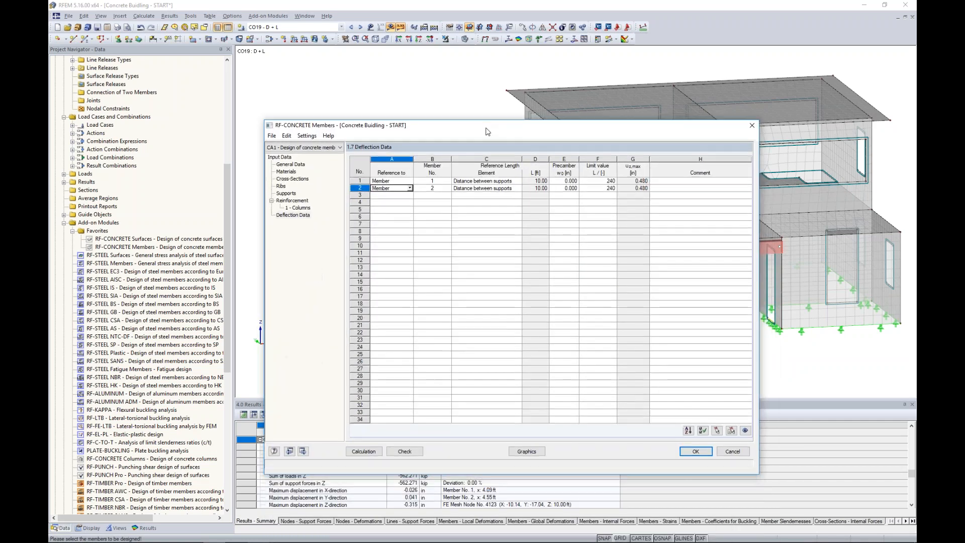
pyautogui.click(516, 181)
pyautogui.click(519, 182)
pyautogui.click(519, 182)
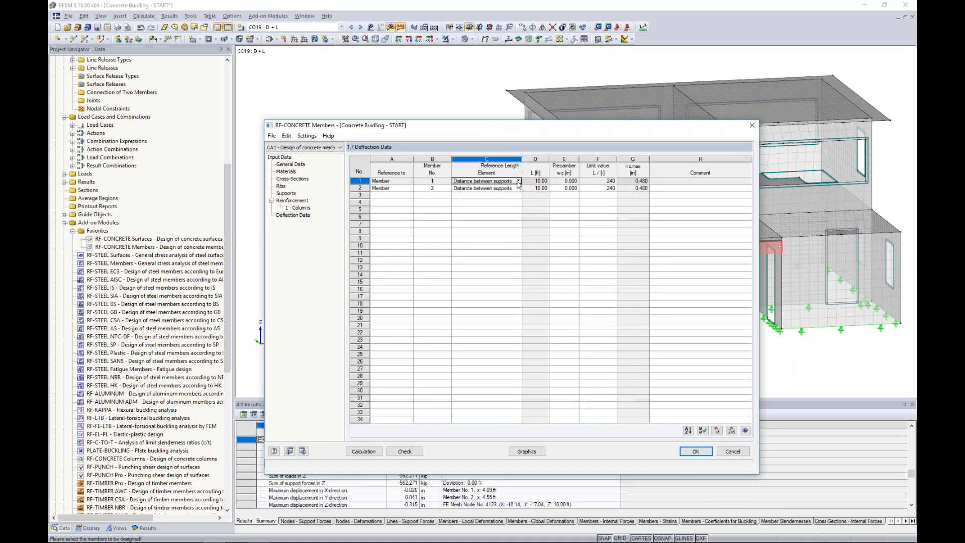
pyautogui.click(518, 182)
pyautogui.click(518, 181)
# Choose 240 as the deflection limit value L/ for member 1.
pyautogui.click(598, 182)
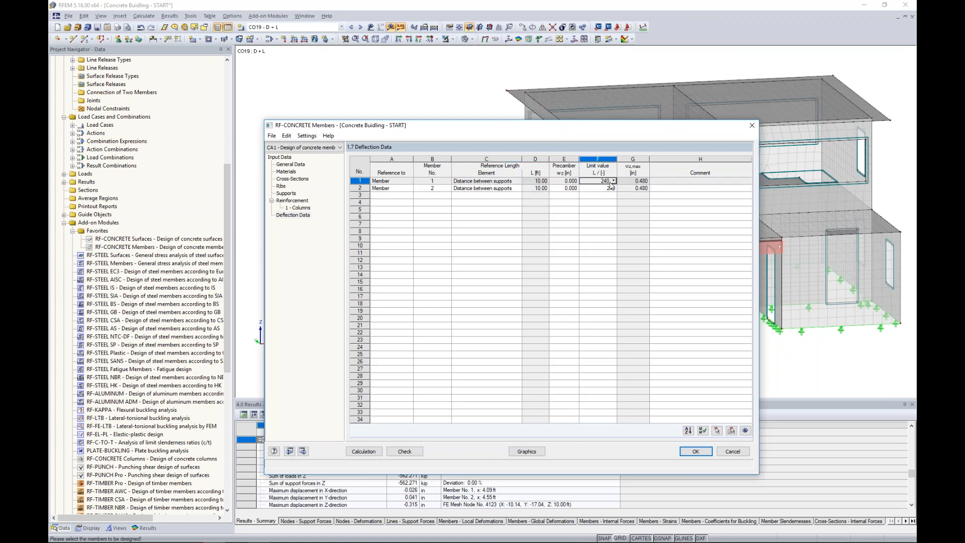
pyautogui.click(614, 181)
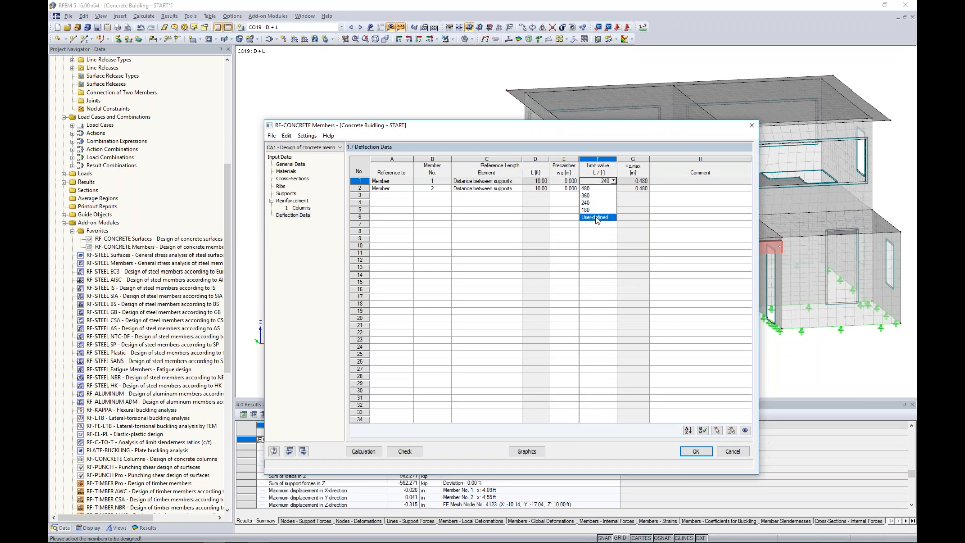
pyautogui.click(602, 203)
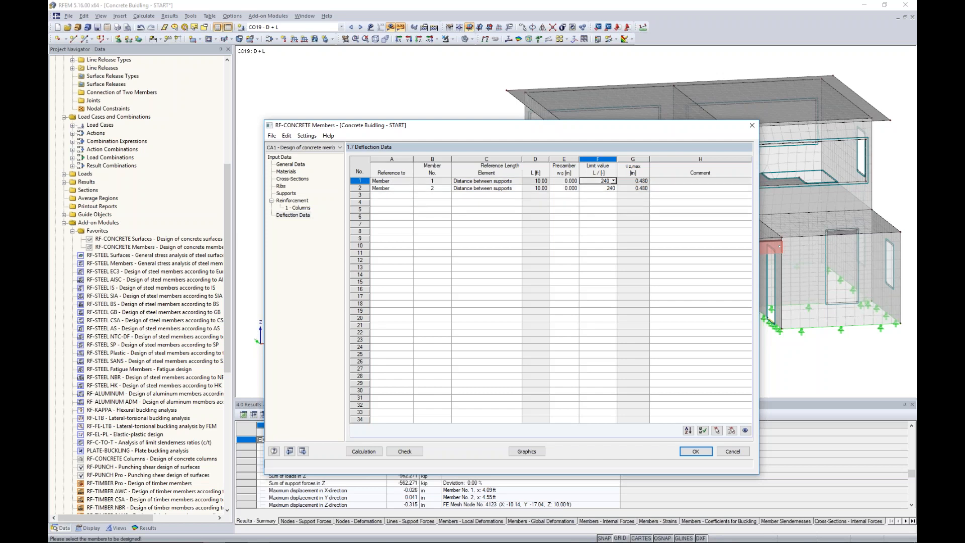
# Copy the Columns reinforcement group and open the copy for editing.
pyautogui.click(300, 208)
pyautogui.click(382, 199)
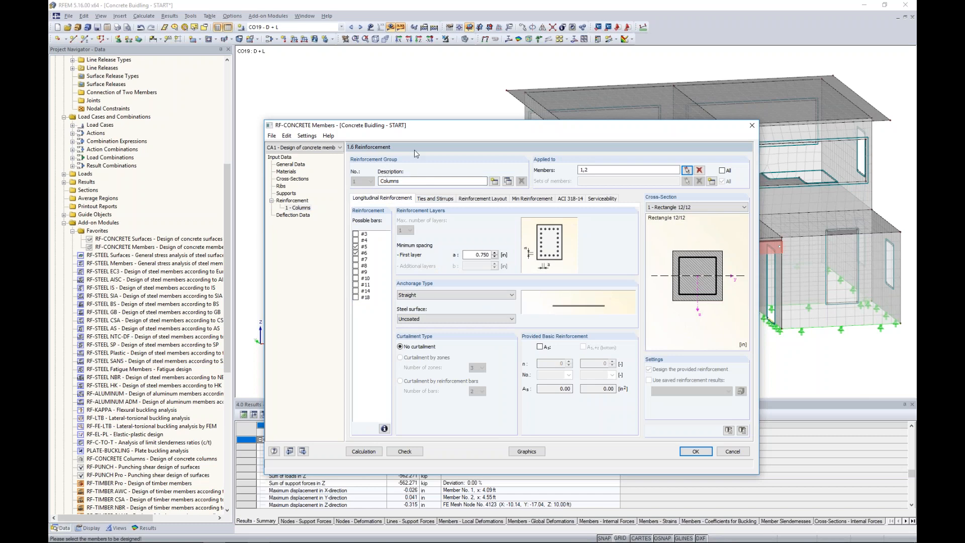
pyautogui.moveTo(431, 131); pyautogui.dragTo(422, 267)
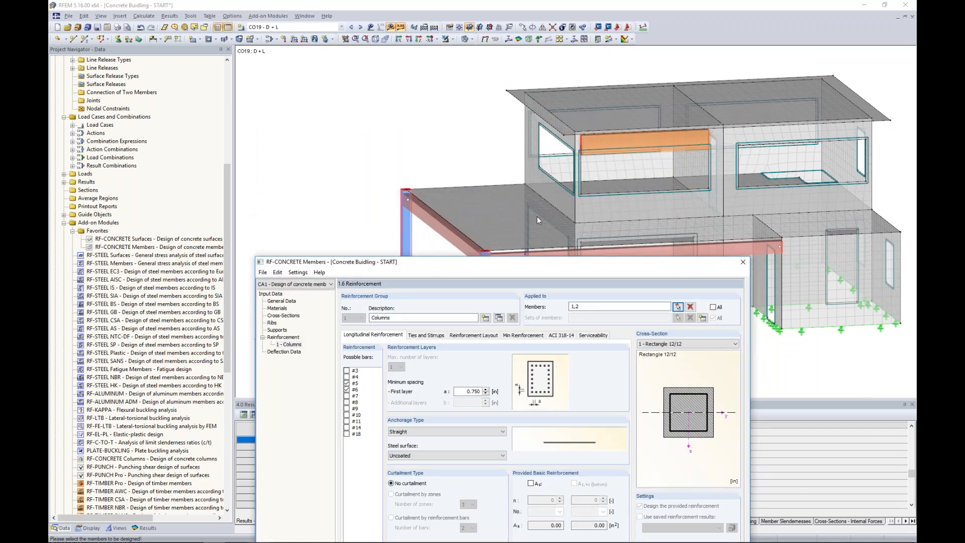
pyautogui.moveTo(523, 265); pyautogui.dragTo(534, 111)
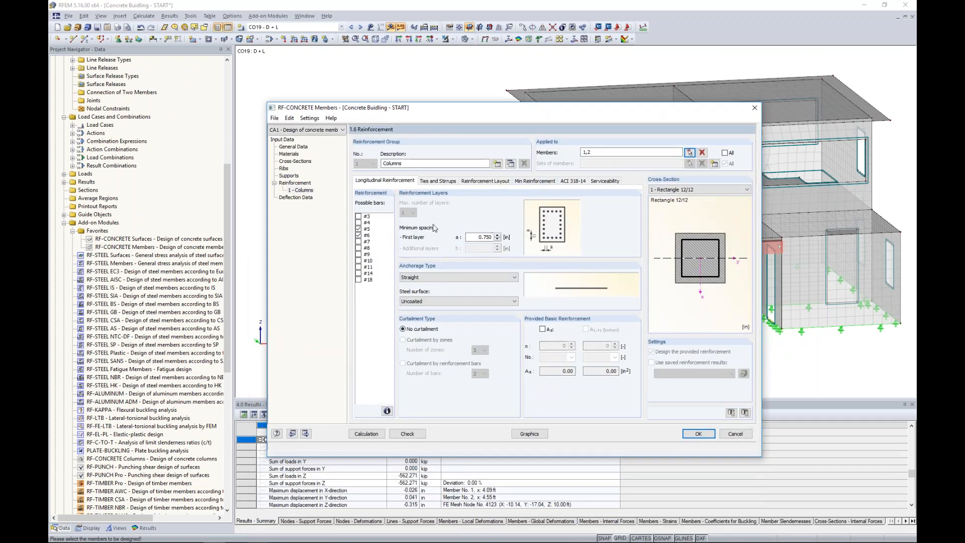
pyautogui.click(511, 163)
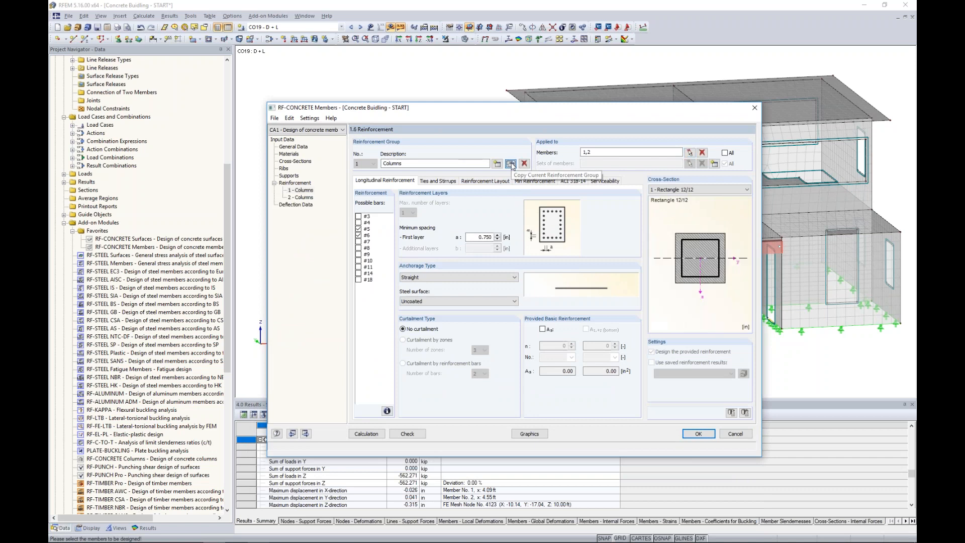
pyautogui.click(301, 198)
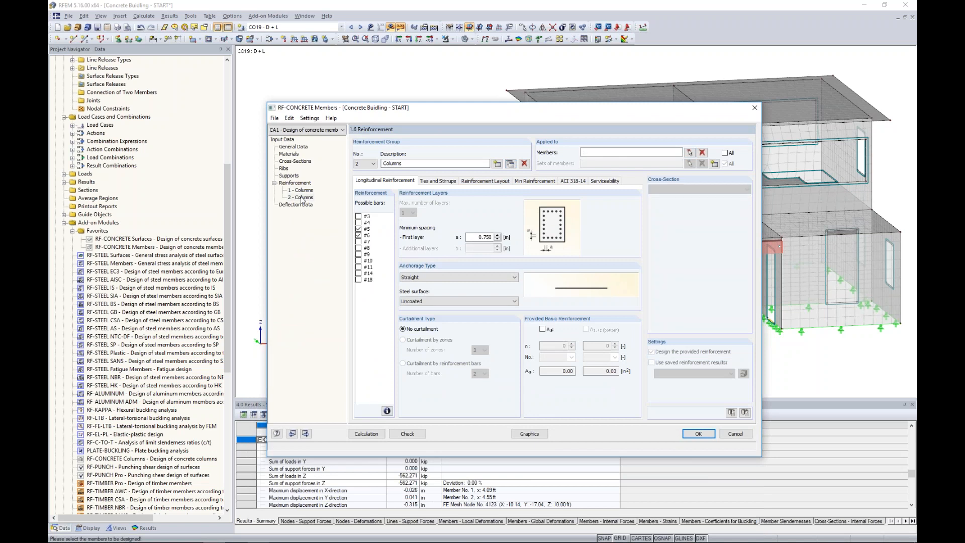
# Rename the copied reinforcement group to Ribs and apply it to members 3 and 4.
pyautogui.doubleClick(395, 163)
pyautogui.write('Ribs')
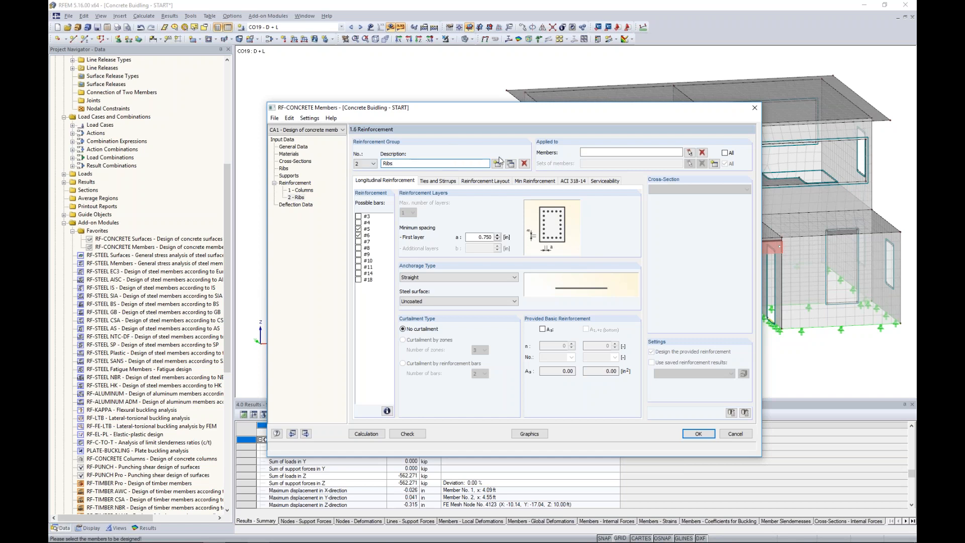
pyautogui.click(691, 153)
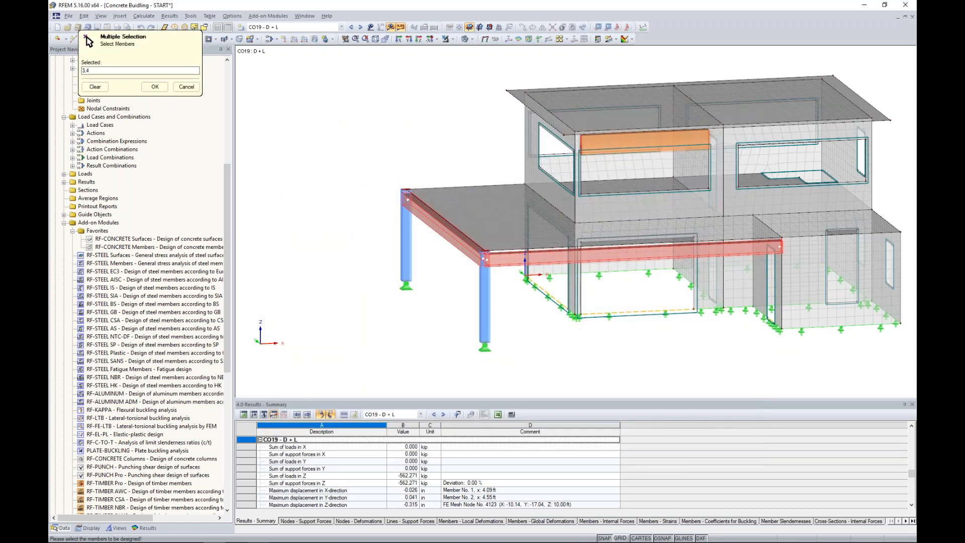
pyautogui.click(155, 87)
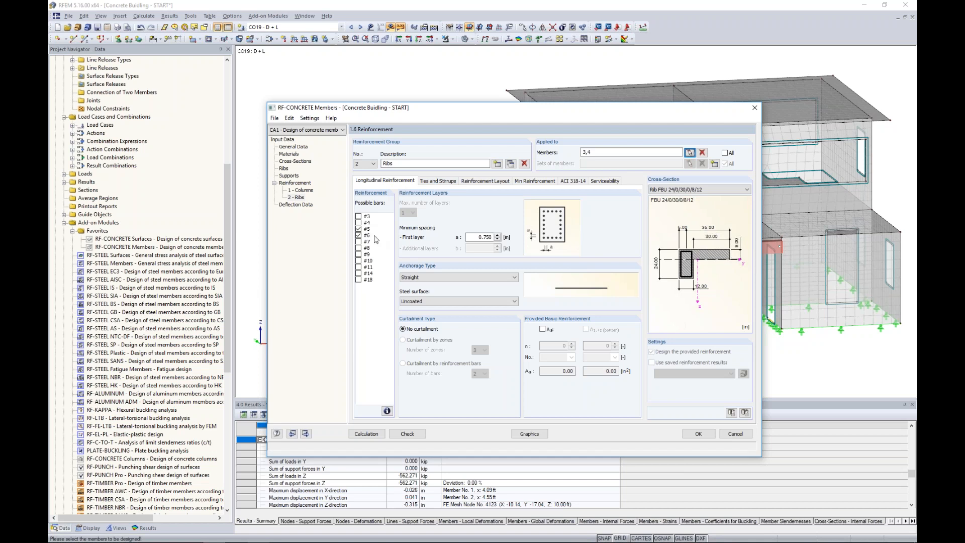
# Set the Ribs group's stirrups to #4 bars instead of #3, with zone related spacing.
pyautogui.click(429, 183)
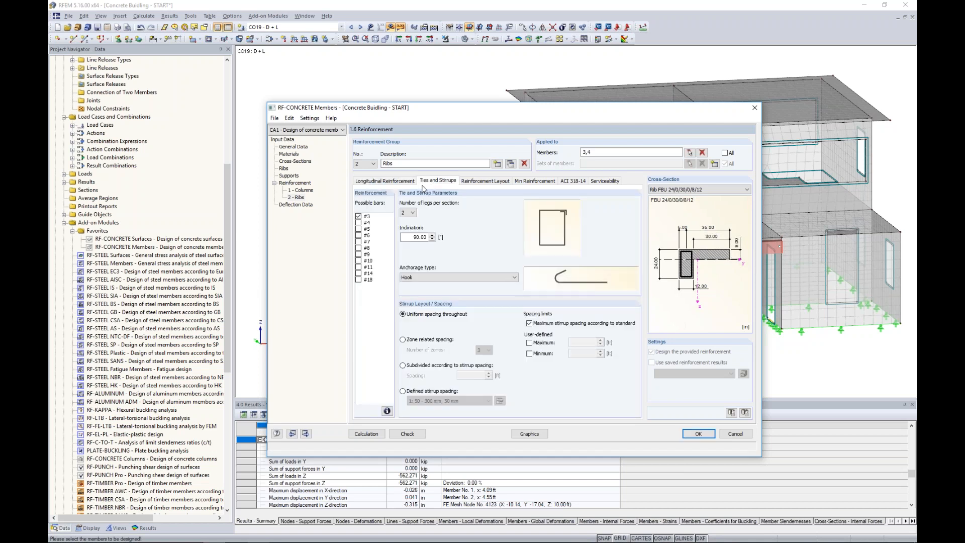
pyautogui.click(358, 216)
pyautogui.click(358, 222)
pyautogui.click(404, 341)
# Set the ribs' reinforcement layout to -z (top) - +z (bottom) symmetrical distribution and distribute the reinforcement evenly over the complete slab width.
pyautogui.click(478, 181)
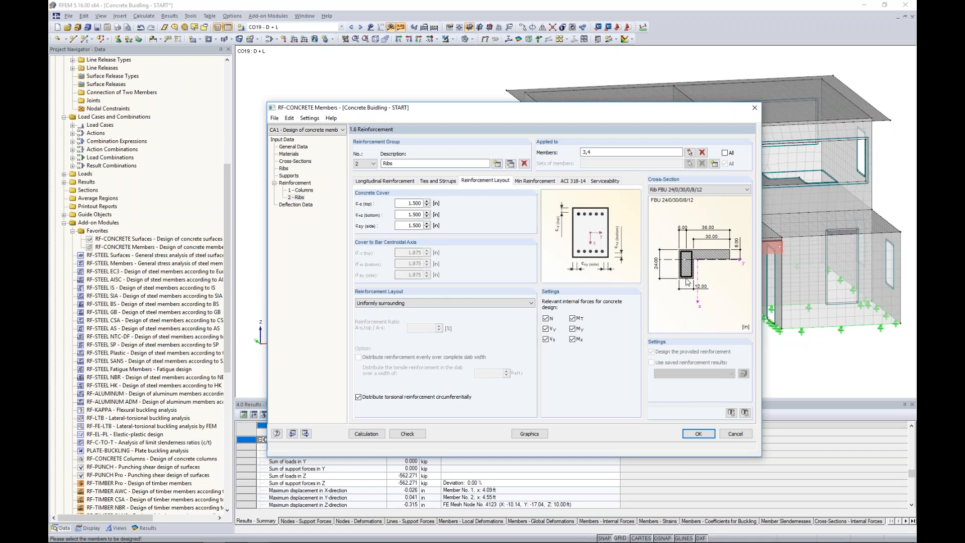
pyautogui.click(510, 304)
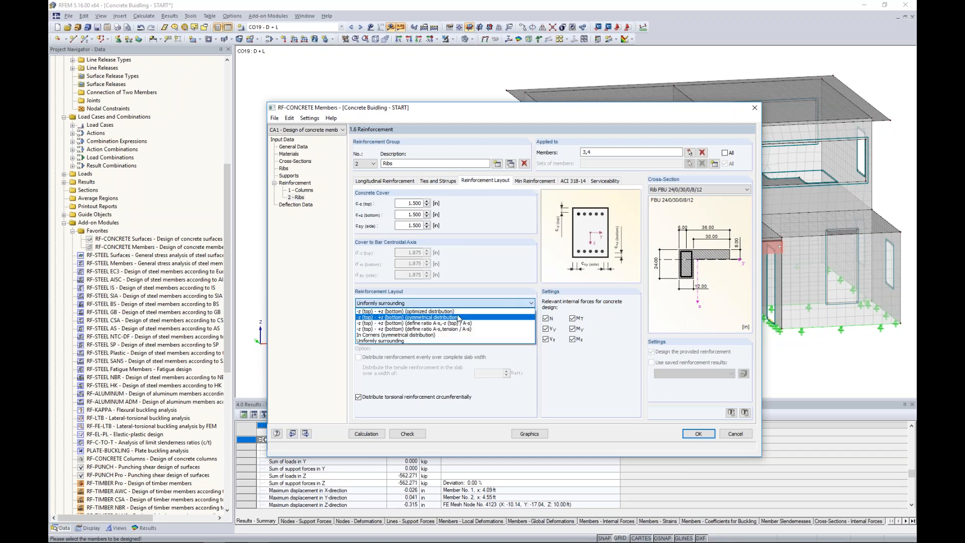
pyautogui.click(456, 318)
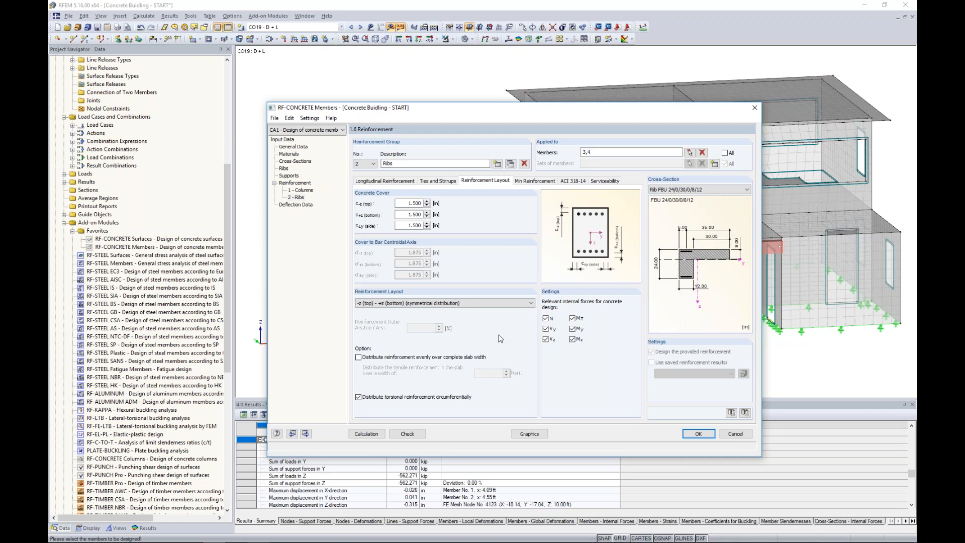
pyautogui.click(358, 358)
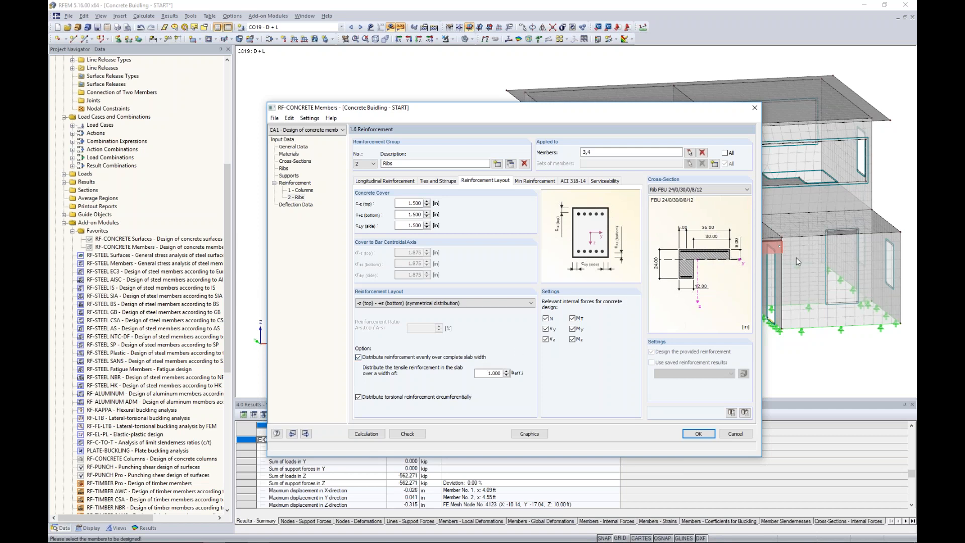
# Review the ribs' minimum reinforcement, ACI 318-14 and serviceability settings, and check the deflection data of the members against the model.
pyautogui.click(536, 181)
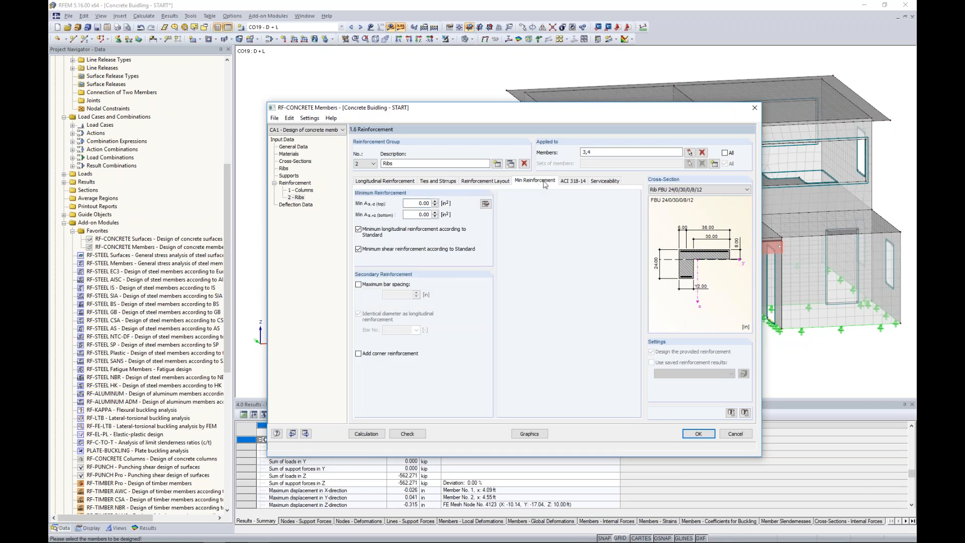
pyautogui.click(574, 181)
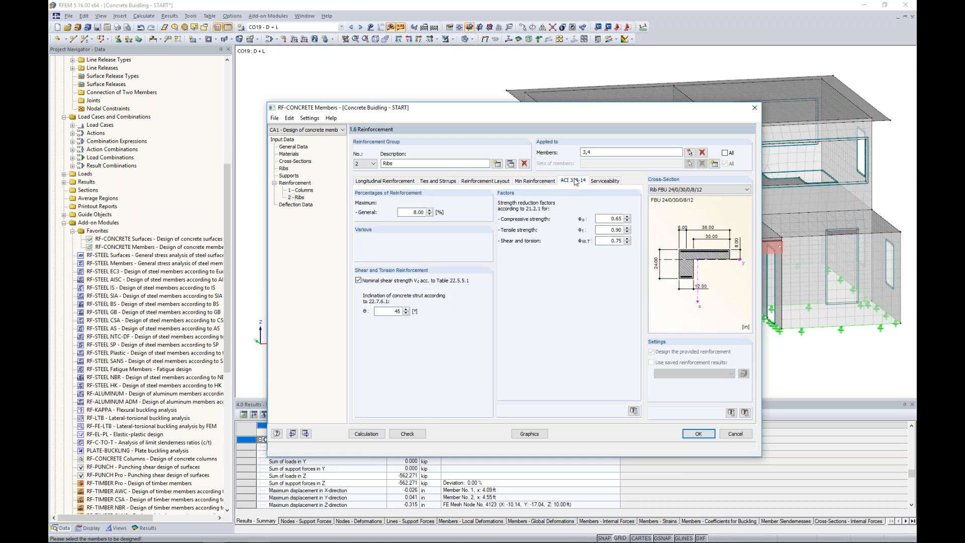
pyautogui.click(602, 182)
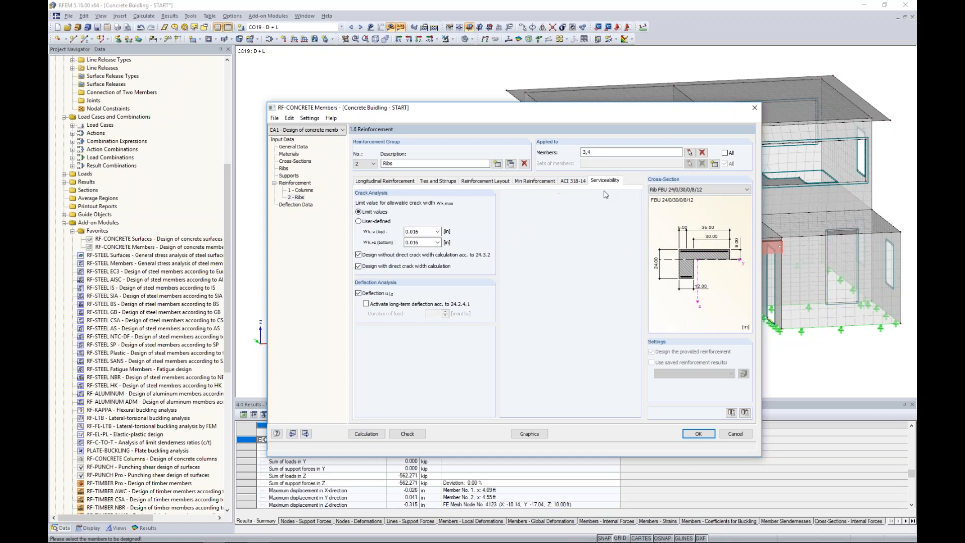
pyautogui.click(298, 205)
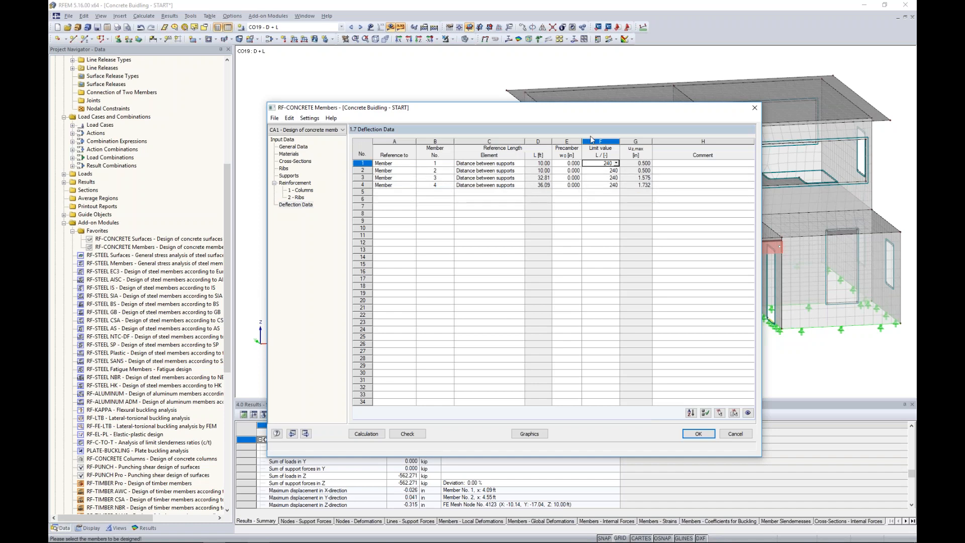
pyautogui.moveTo(587, 107); pyautogui.dragTo(587, 311)
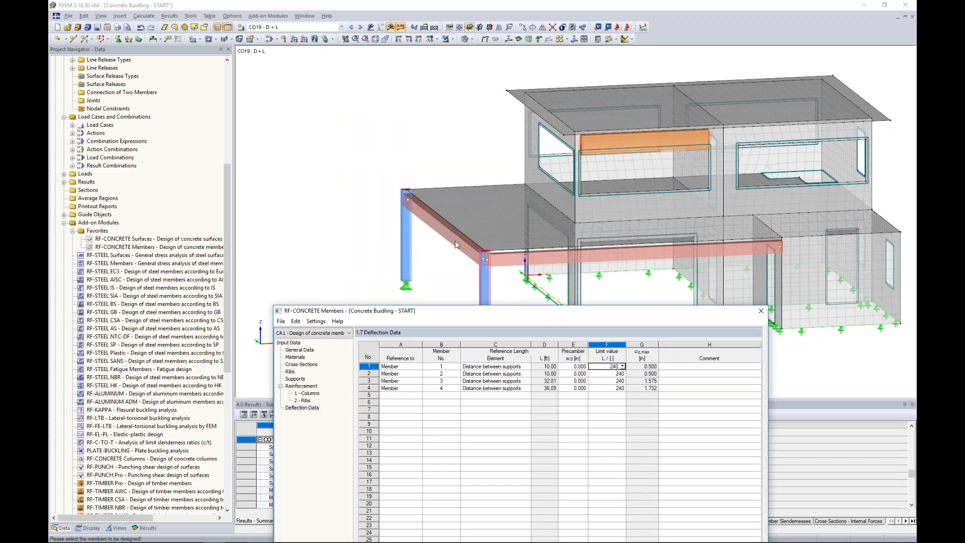
pyautogui.moveTo(523, 313); pyautogui.dragTo(526, 121)
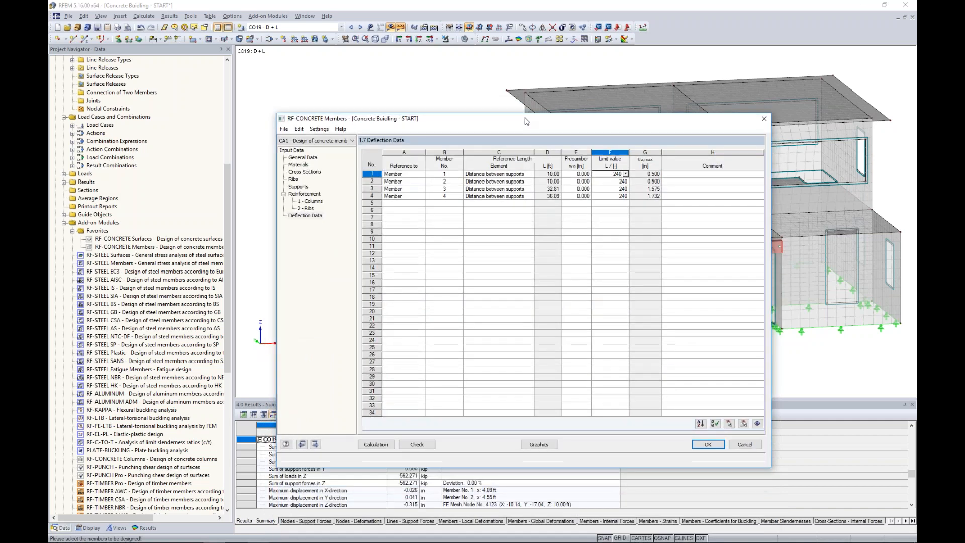
# Return to the Ribs reinforcement group and copy it as a new group.
pyautogui.click(307, 209)
pyautogui.moveTo(451, 118); pyautogui.dragTo(445, 204)
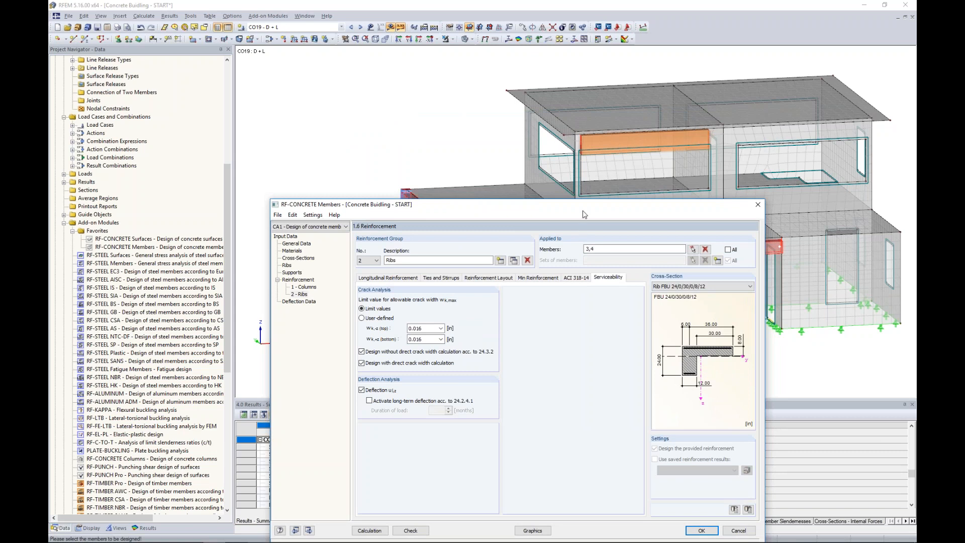
pyautogui.moveTo(585, 211); pyautogui.dragTo(591, 184)
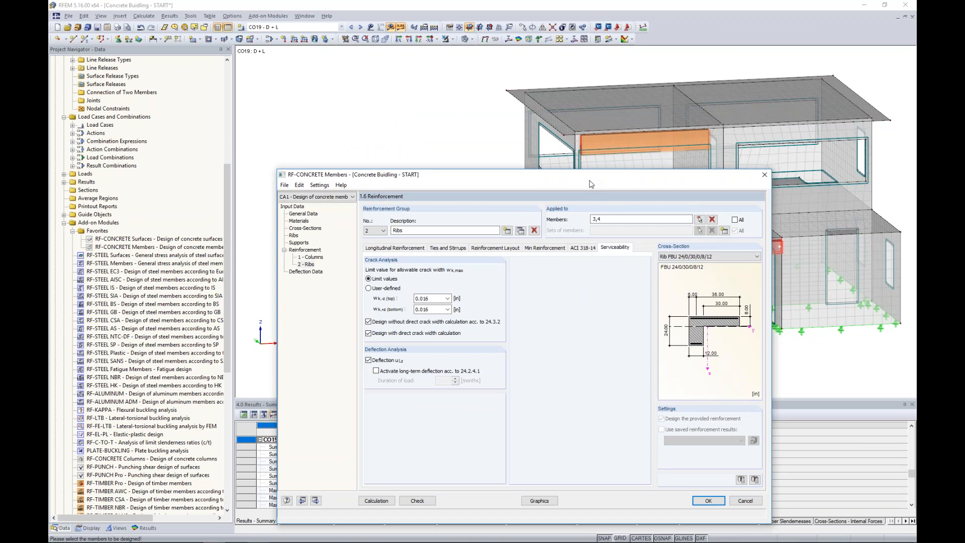
pyautogui.moveTo(591, 184); pyautogui.dragTo(592, 120)
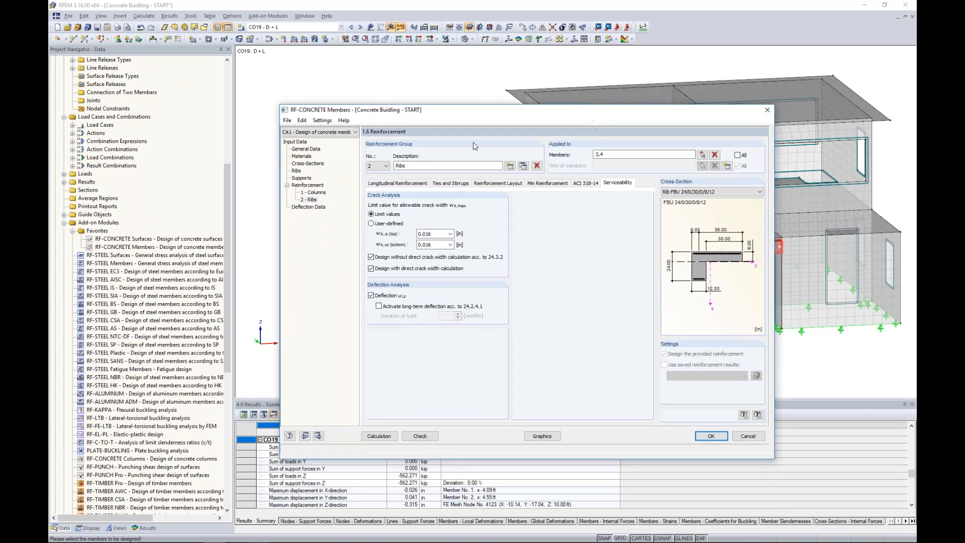
pyautogui.click(524, 169)
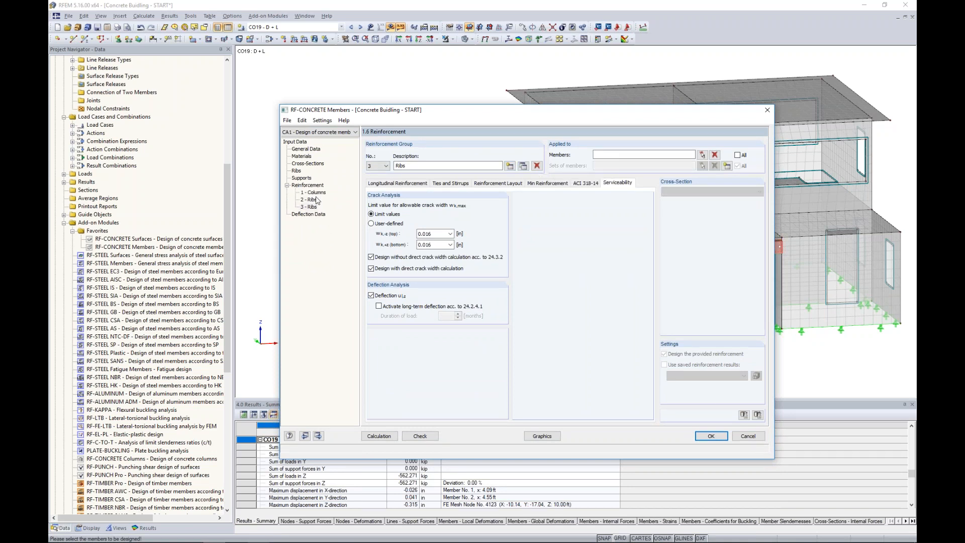
# Rename the new reinforcement group to Spandrel and apply it to member 5.
pyautogui.click(407, 167)
pyautogui.doubleClick(406, 167)
pyautogui.press('BackSpace')
pyautogui.write('Spandrel')
pyautogui.click(702, 155)
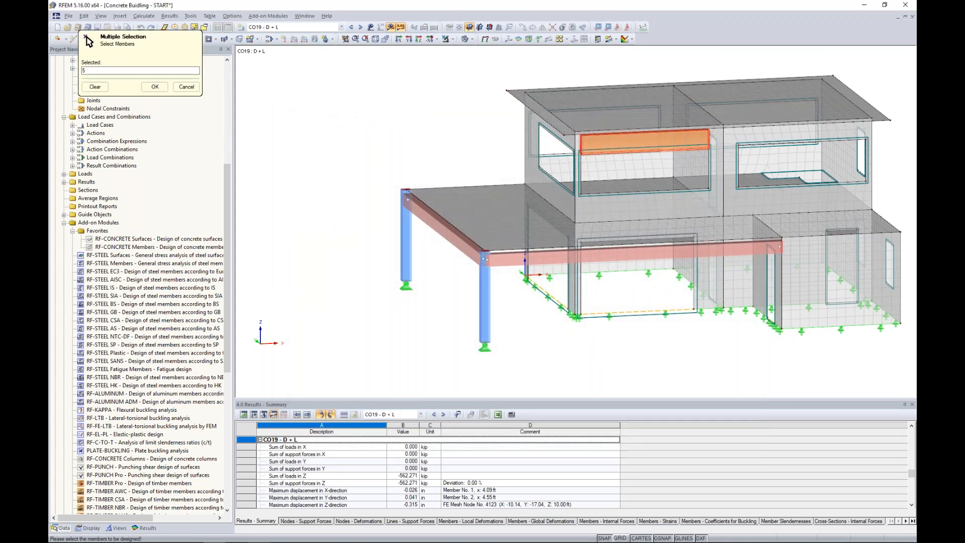
pyautogui.click(155, 86)
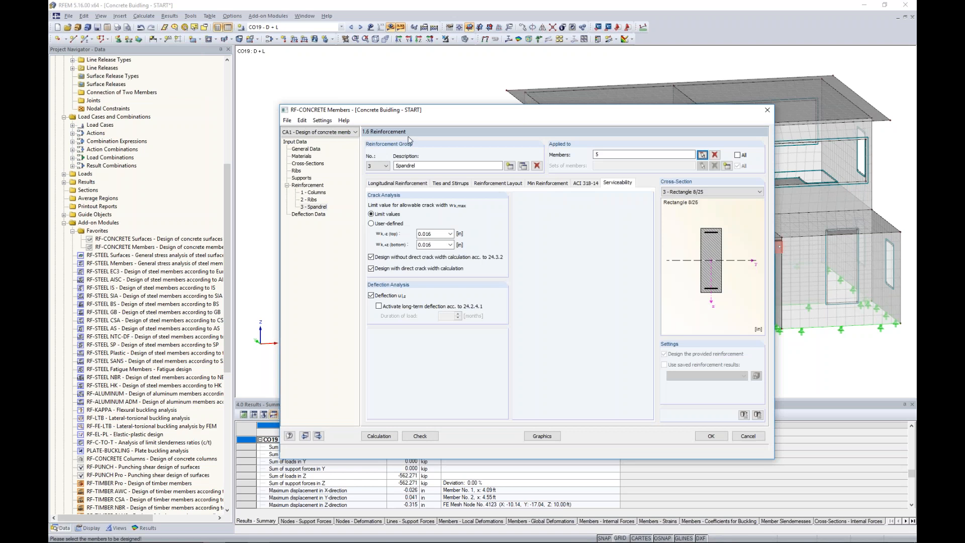
# Set the Spandrel group's stirrups to #3 bars instead of #4, with uniform spacing throughout.
pyautogui.click(386, 183)
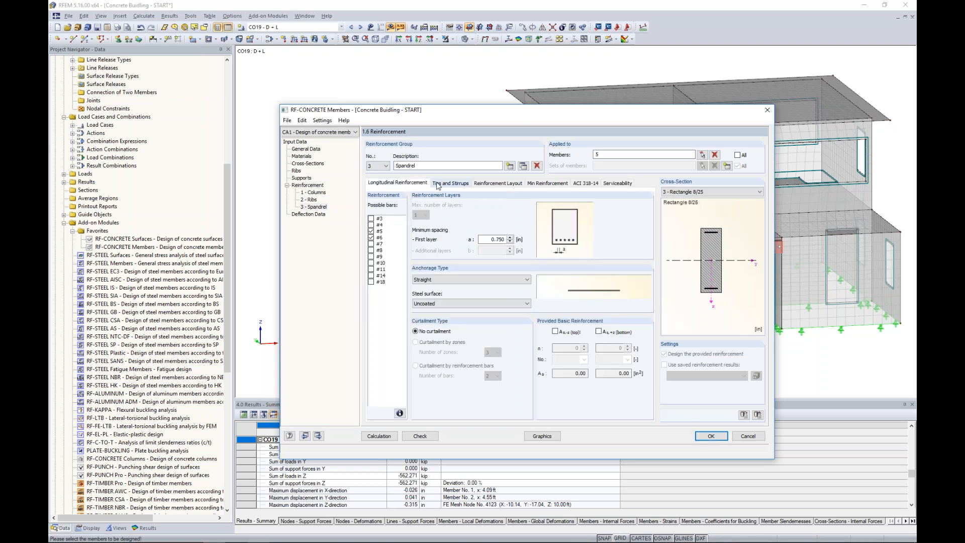
pyautogui.click(435, 184)
pyautogui.click(371, 219)
pyautogui.click(371, 225)
pyautogui.click(416, 317)
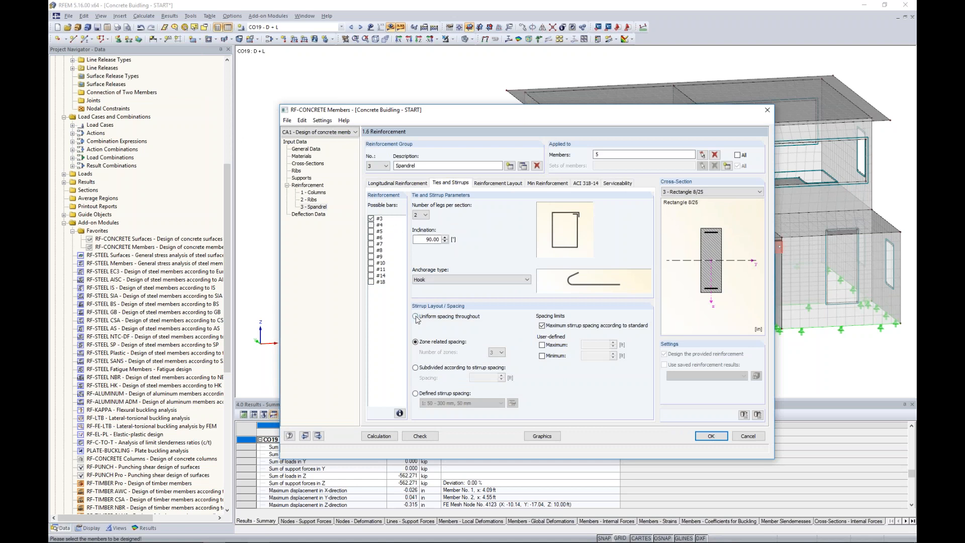
# Review the Spandrel group's layout and minimum reinforcement, deactivate its deflection analysis, and check the deflection data table.
pyautogui.click(500, 185)
pyautogui.click(542, 184)
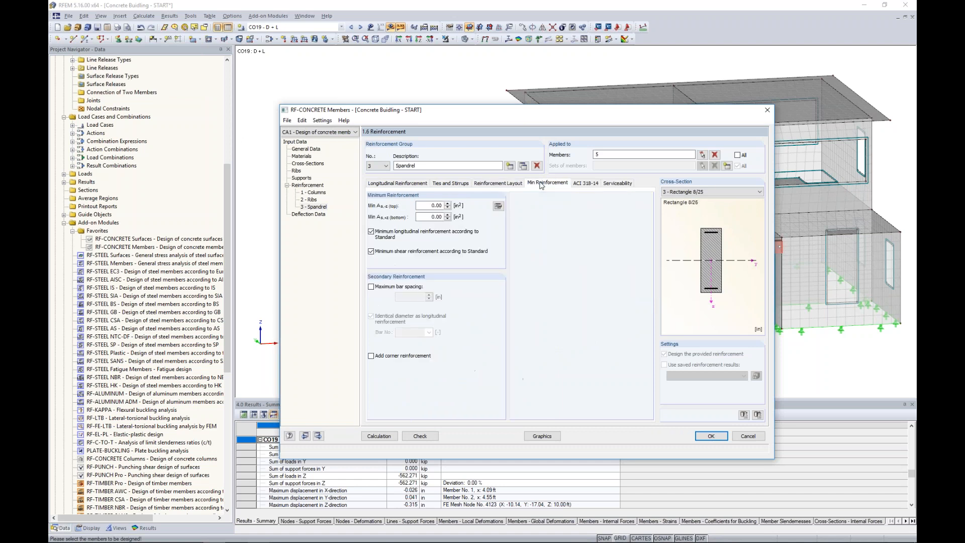
pyautogui.click(499, 186)
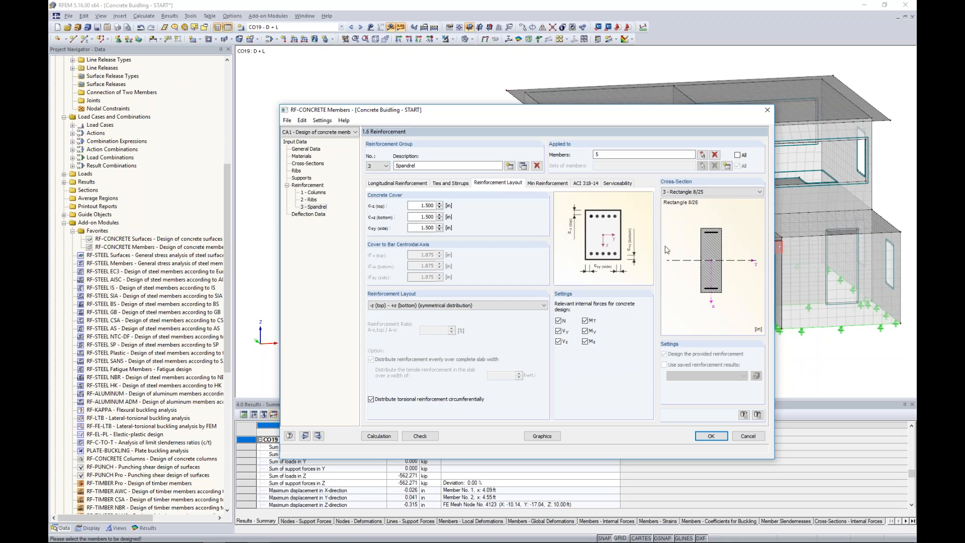
pyautogui.click(614, 183)
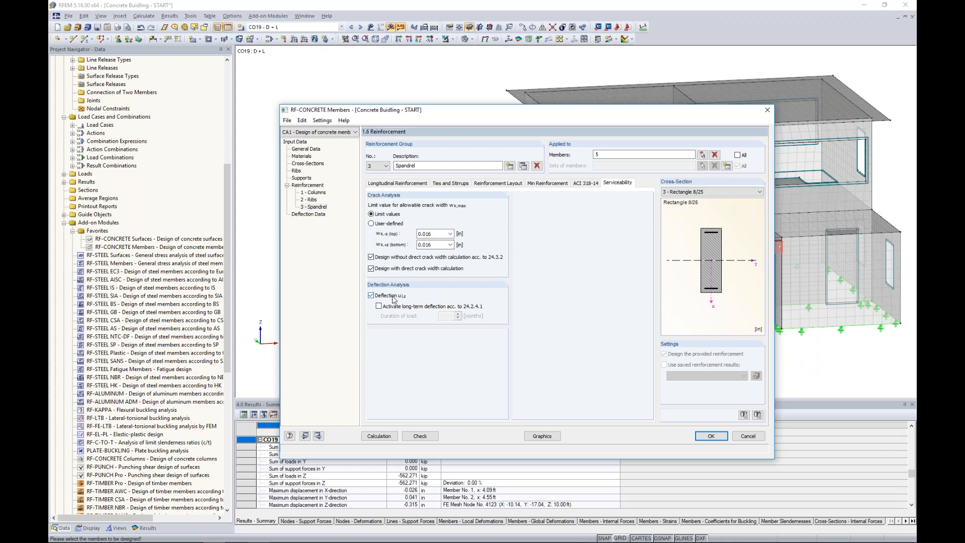
pyautogui.click(370, 295)
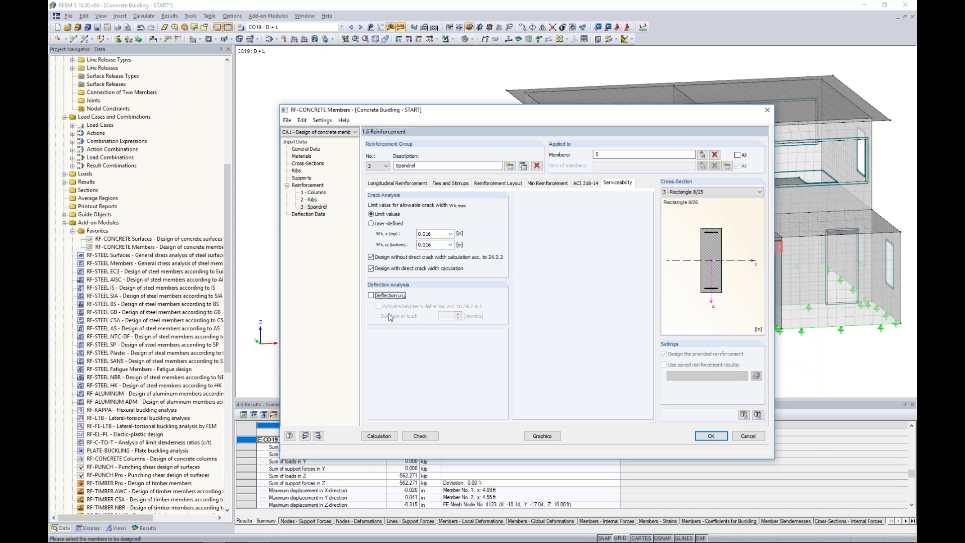
pyautogui.click(317, 214)
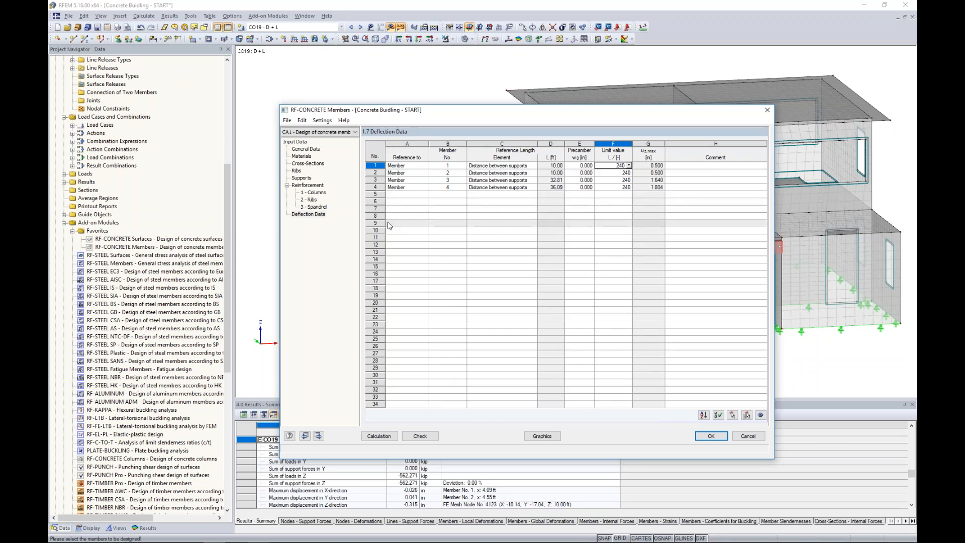
# Return to the longitudinal reinforcement of the Columns group and run the member design calculation.
pyautogui.click(316, 193)
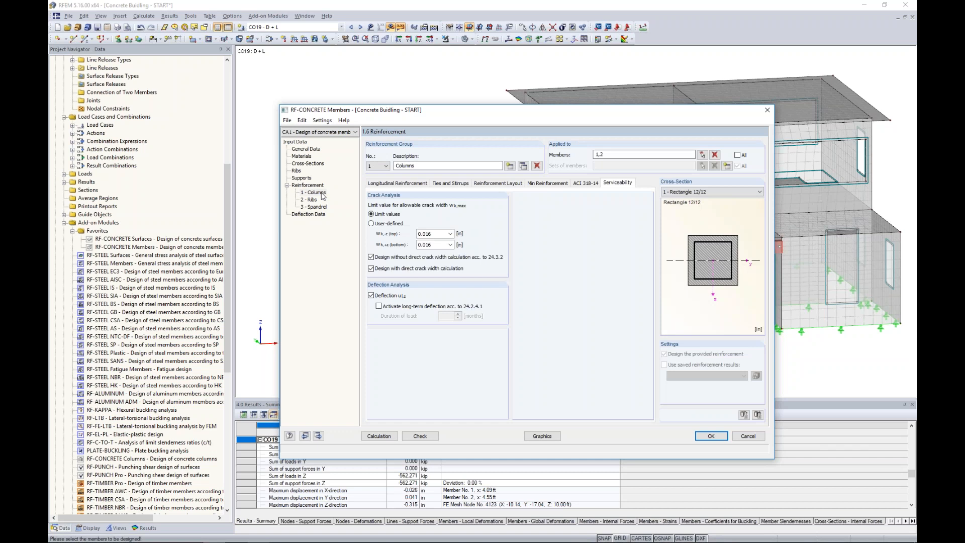
pyautogui.click(408, 185)
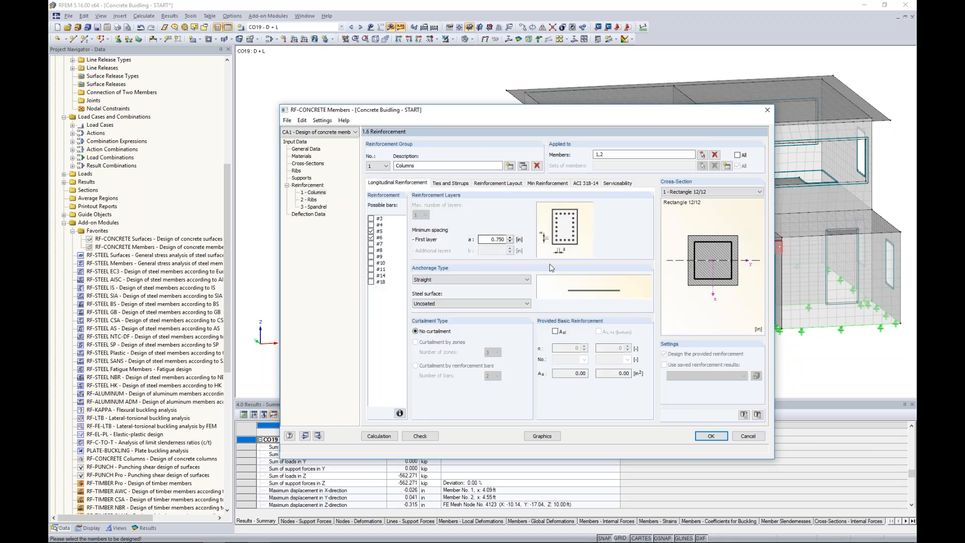
pyautogui.click(383, 436)
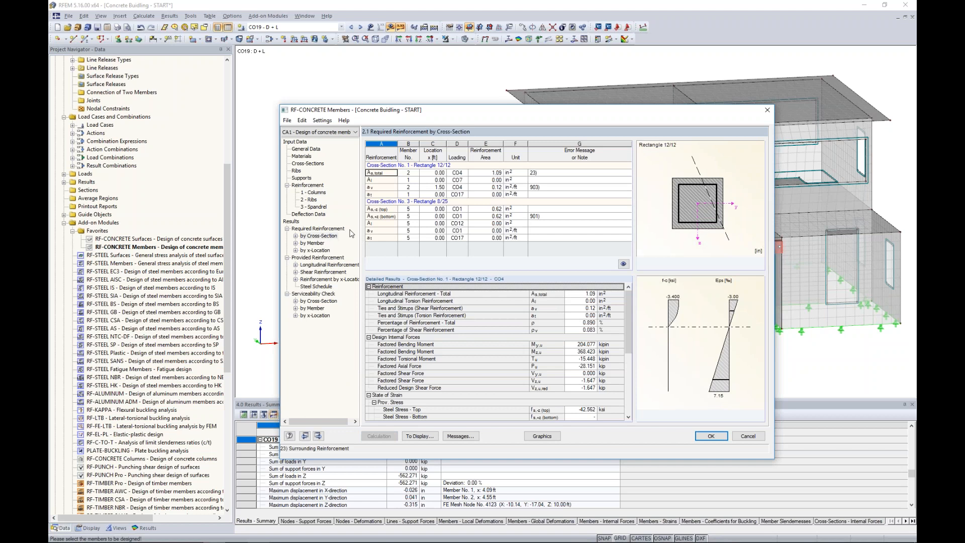
# Examine the required reinforcement by member and locate the governing positions of members 1, 2 and 3 in the model.
pyautogui.click(316, 244)
pyautogui.moveTo(500, 116); pyautogui.dragTo(480, 324)
pyautogui.click(438, 386)
pyautogui.click(438, 415)
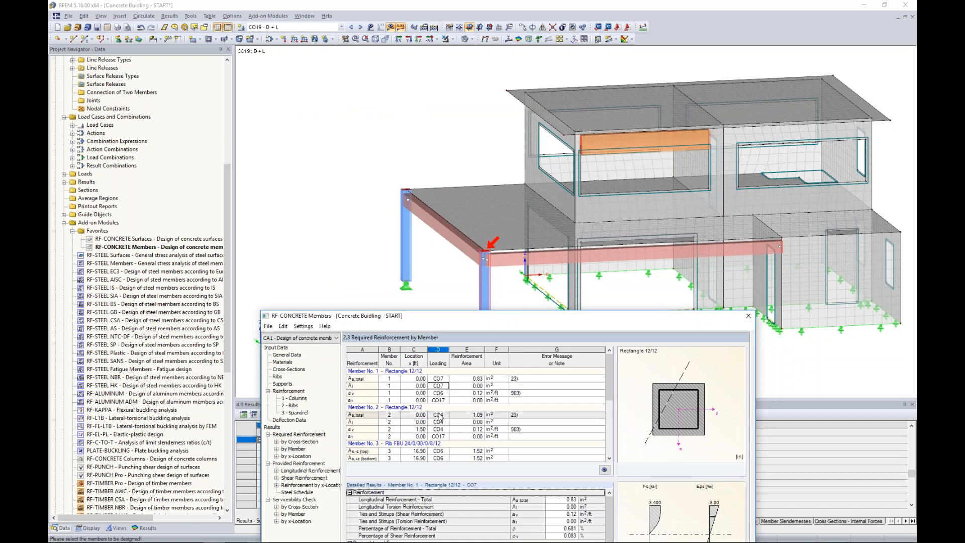
pyautogui.scroll(-2, 438, 415)
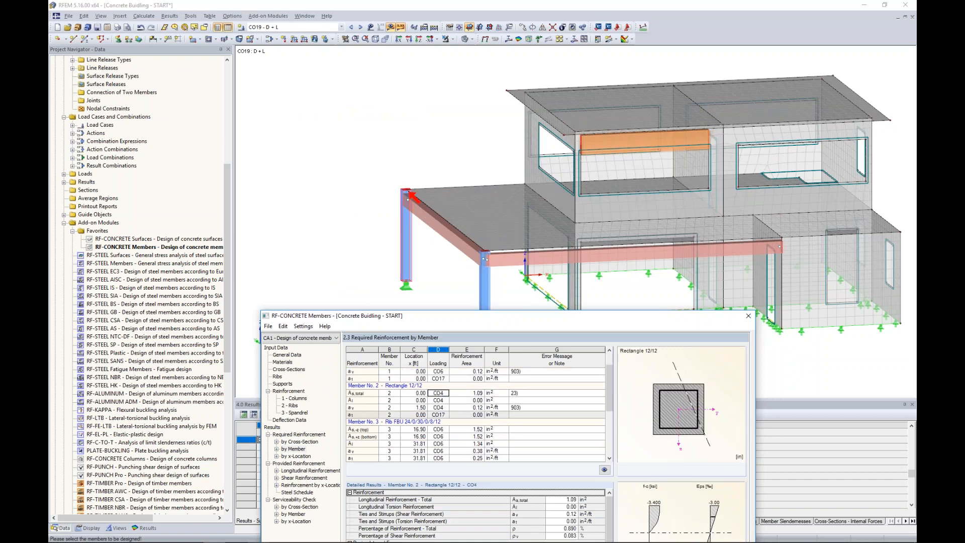
pyautogui.click(439, 422)
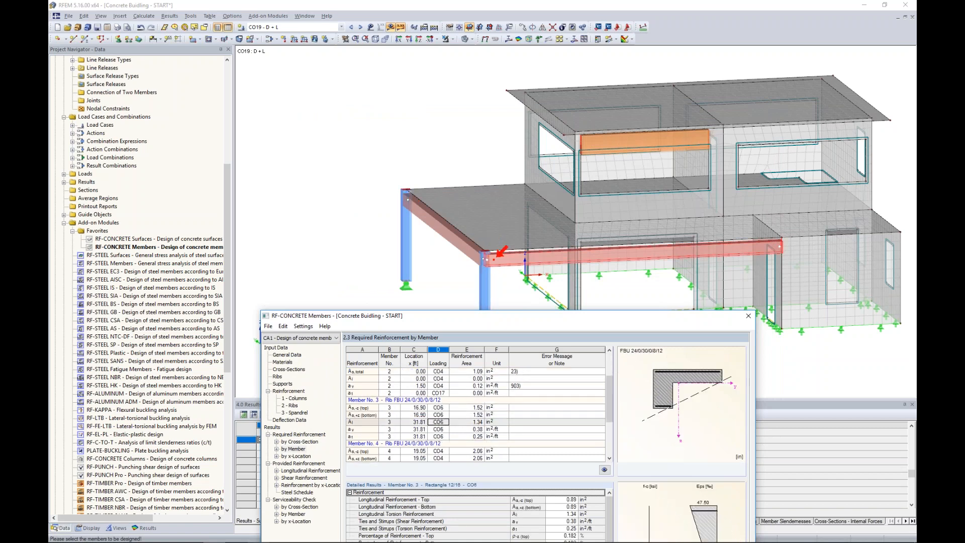
# Compare the detailed results of member 3 for its required top longitudinal reinforcement and its shear reinforcement.
pyautogui.moveTo(470, 318); pyautogui.dragTo(497, 121)
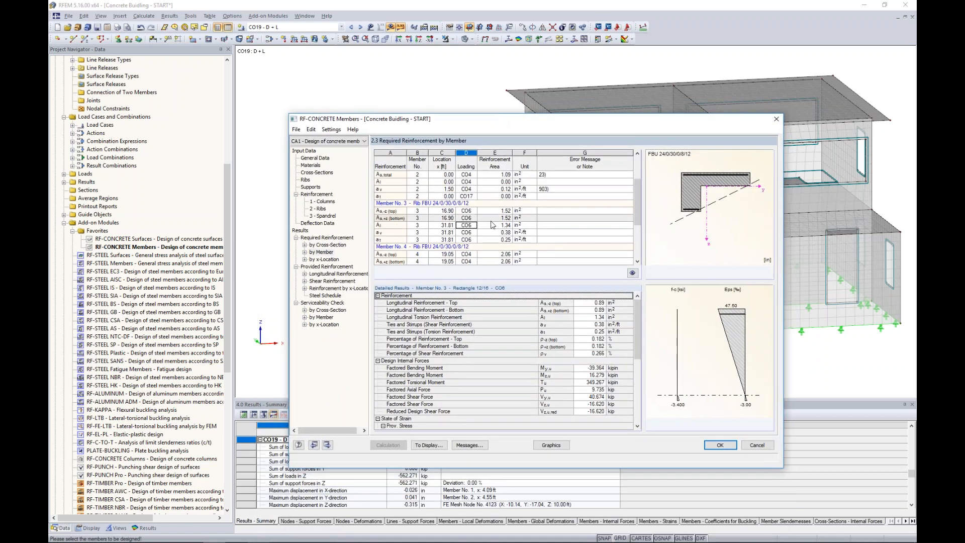
pyautogui.click(462, 211)
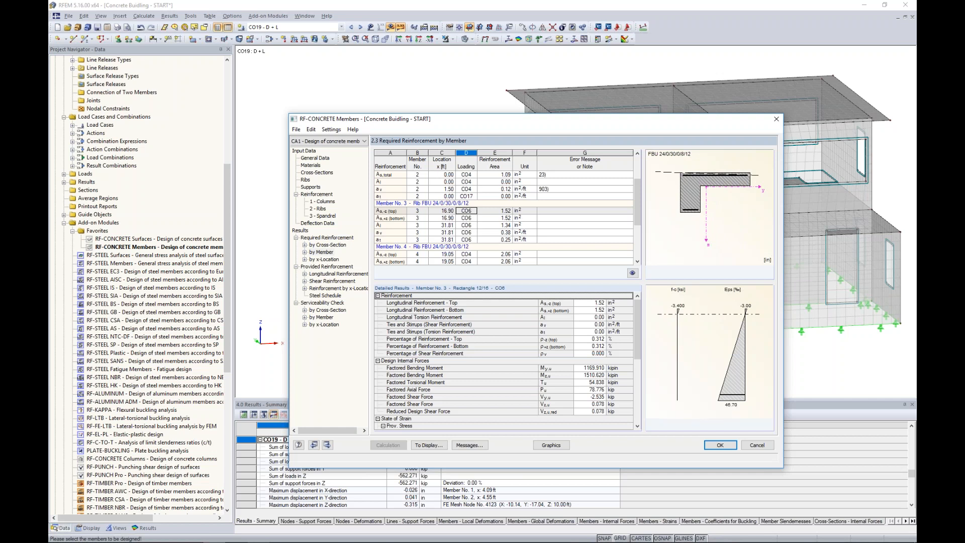
pyautogui.click(466, 232)
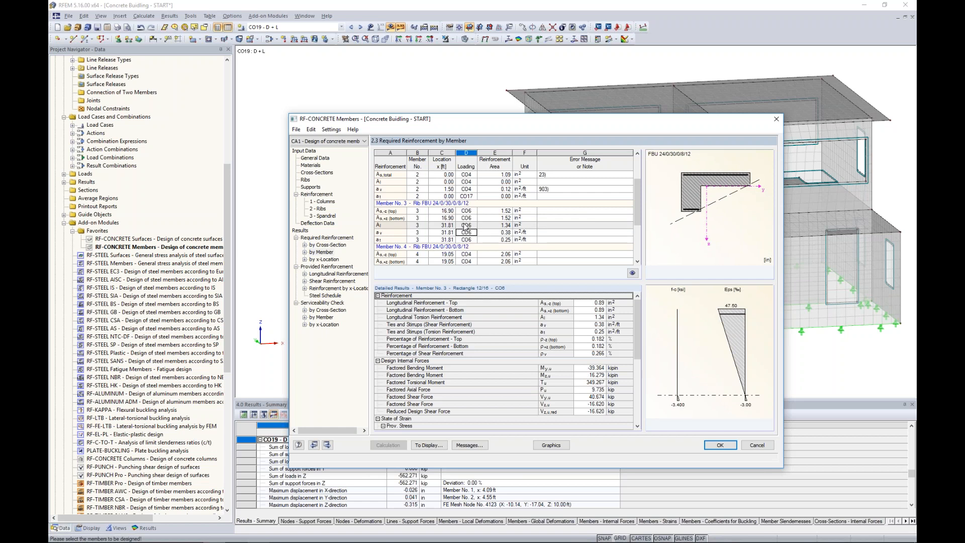
# Inspect the provided longitudinal reinforcement of member 1 and the bottom bars of member 3 in 3D.
pyautogui.click(316, 274)
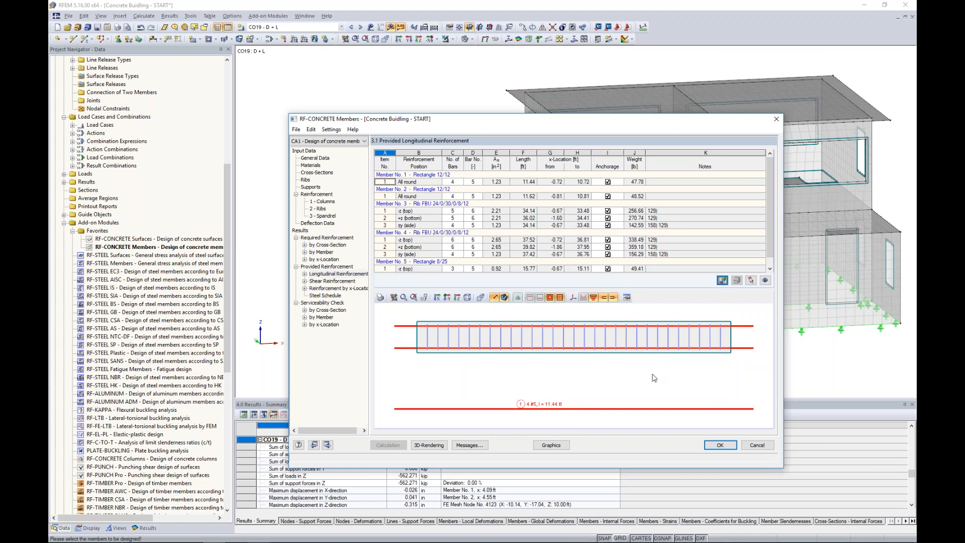
pyautogui.keyDown('ctrl'); pyautogui.moveTo(670, 367); pyautogui.dragTo(629, 389, button='middle'); pyautogui.keyUp('ctrl')
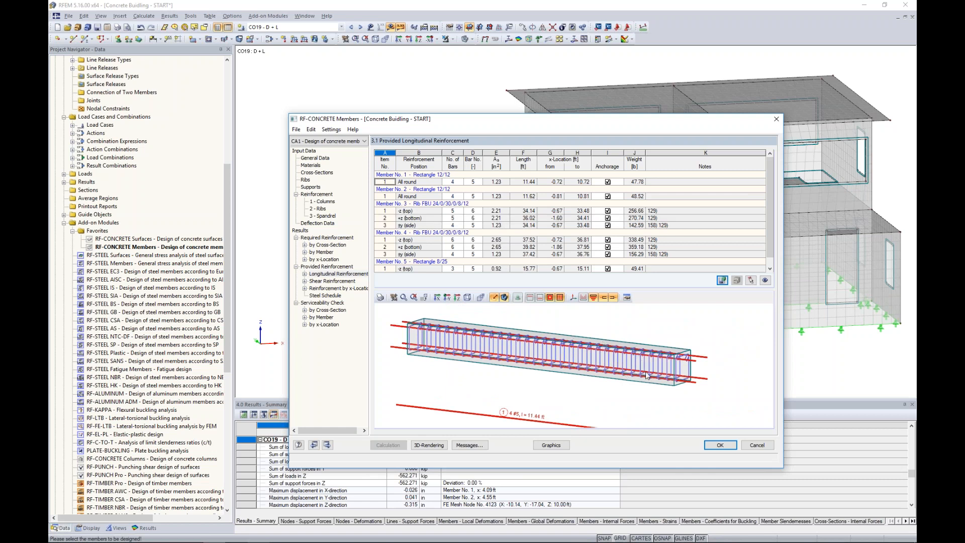
pyautogui.click(534, 219)
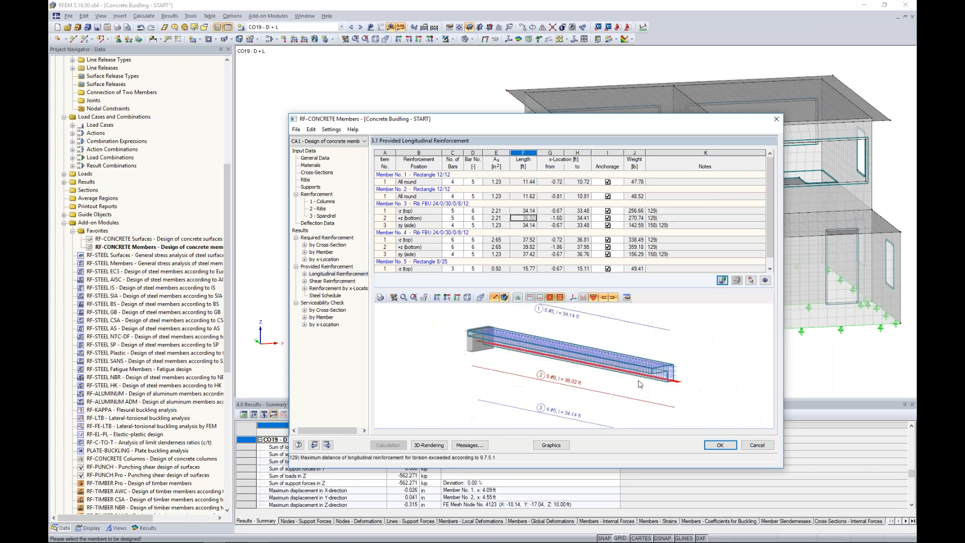
pyautogui.scroll(4, 667, 388)
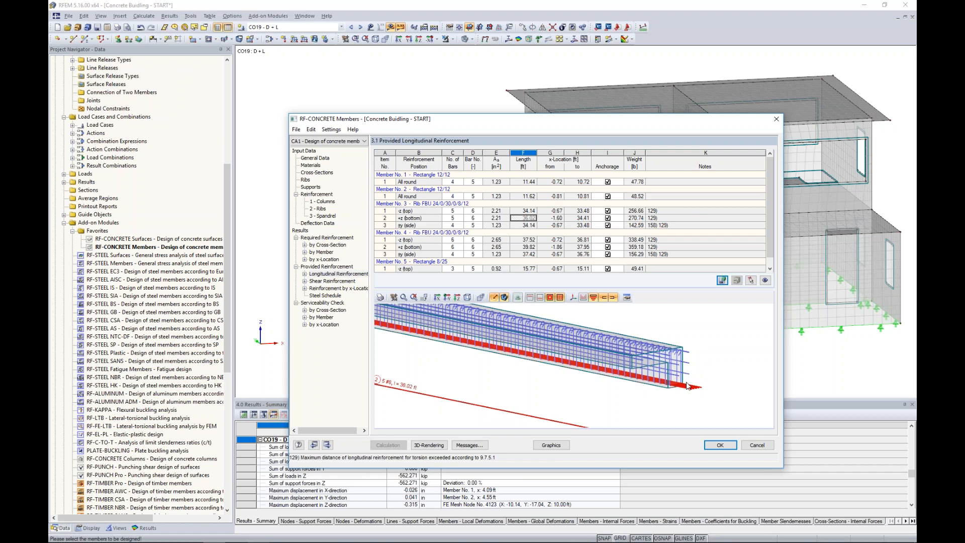
# Display the provided shear reinforcement and inspect member 1's stirrups in the enlarged 3D rendering.
pyautogui.click(344, 282)
pyautogui.keyDown('ctrl'); pyautogui.moveTo(665, 346); pyautogui.dragTo(500, 347, button='middle'); pyautogui.keyUp('ctrl')
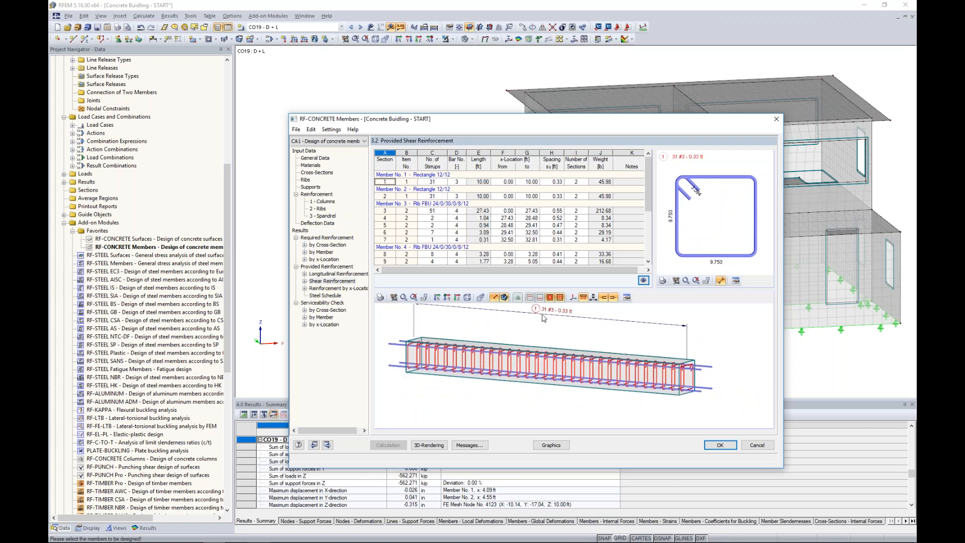
pyautogui.doubleClick(598, 336)
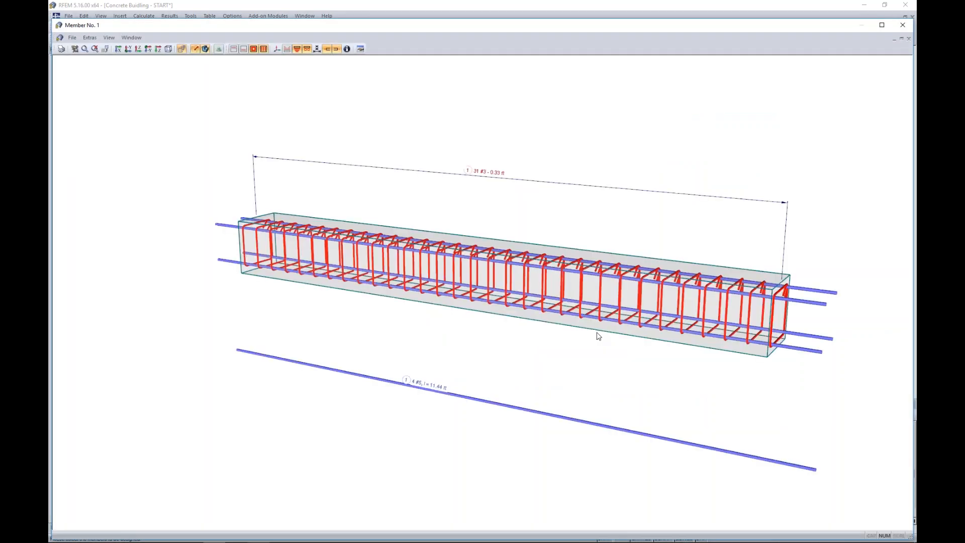
pyautogui.moveTo(597, 349); pyautogui.dragTo(478, 321, button='middle')
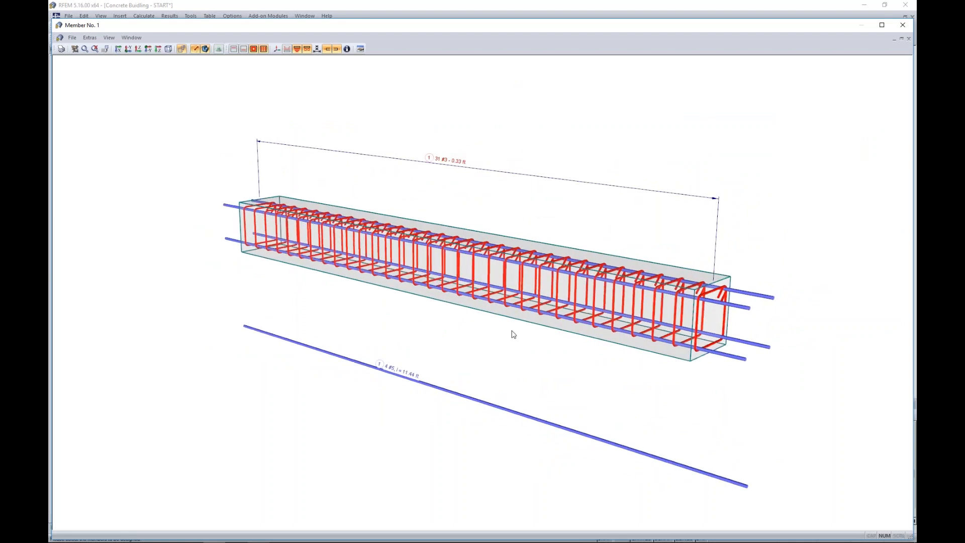
# Change member 1's stirrups to #4 bars at 0.43 ft spacing and close the enlarged rendering.
pyautogui.doubleClick(447, 162)
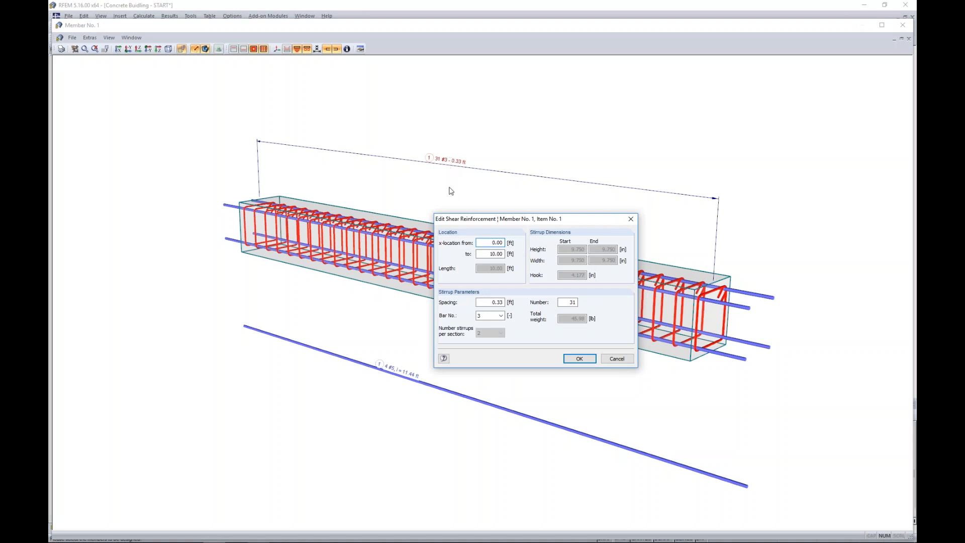
pyautogui.click(494, 316)
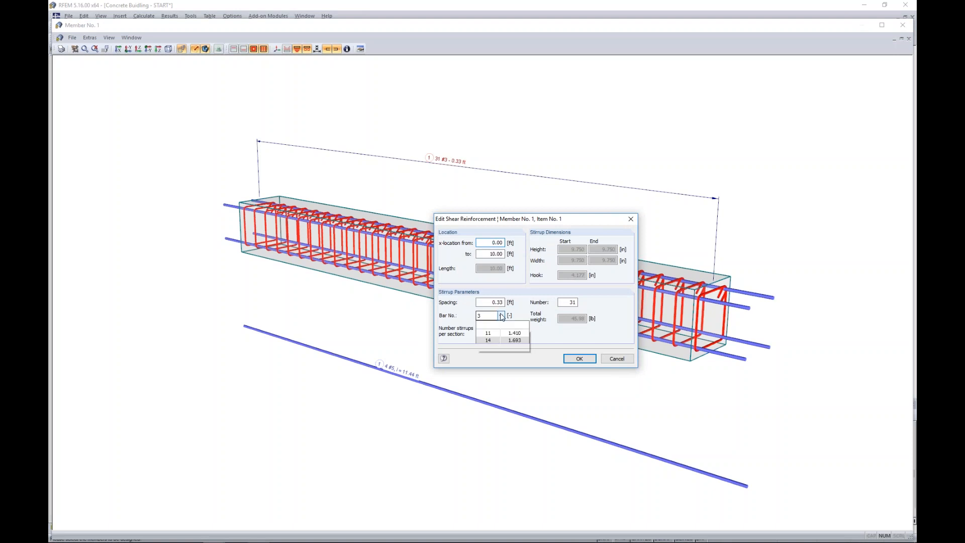
pyautogui.click(490, 342)
pyautogui.click(495, 302)
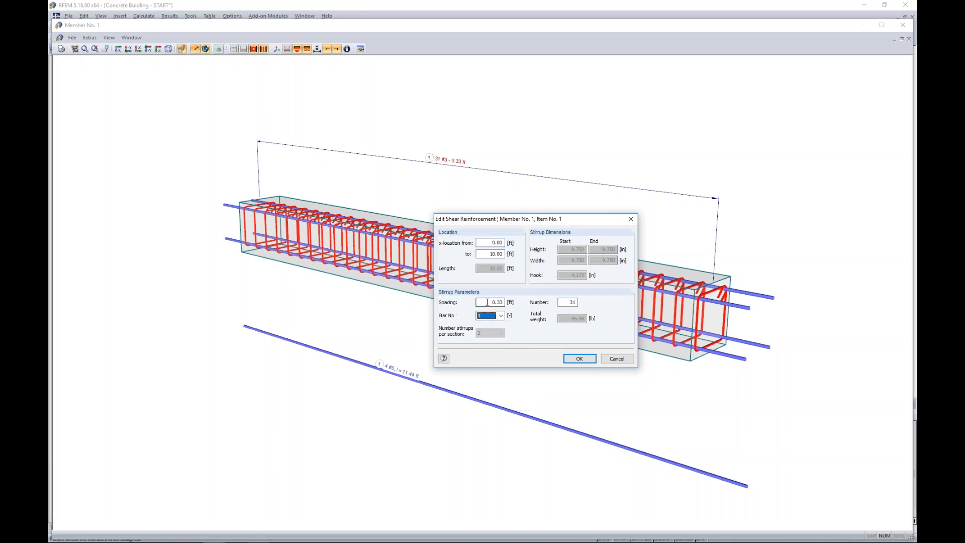
pyautogui.write('0.42')
pyautogui.click(580, 359)
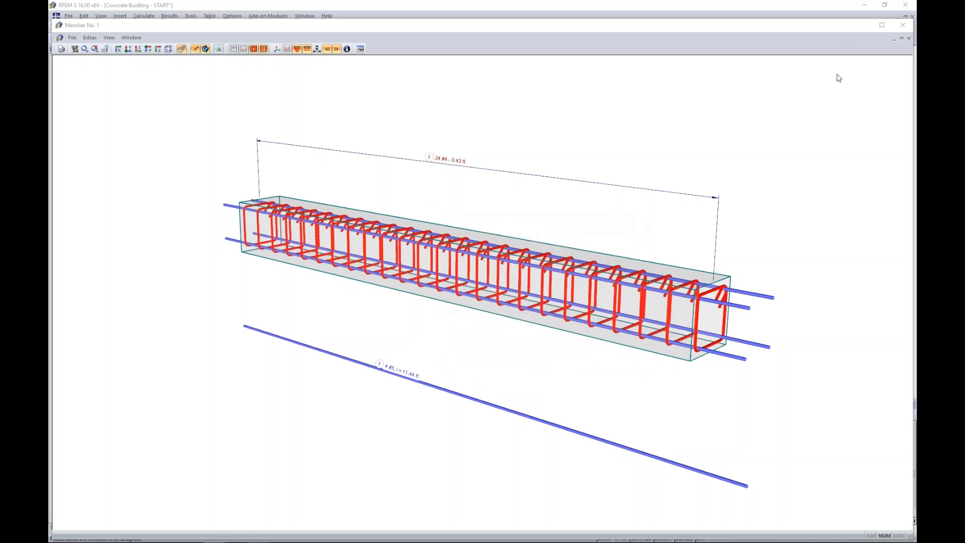
pyautogui.click(902, 26)
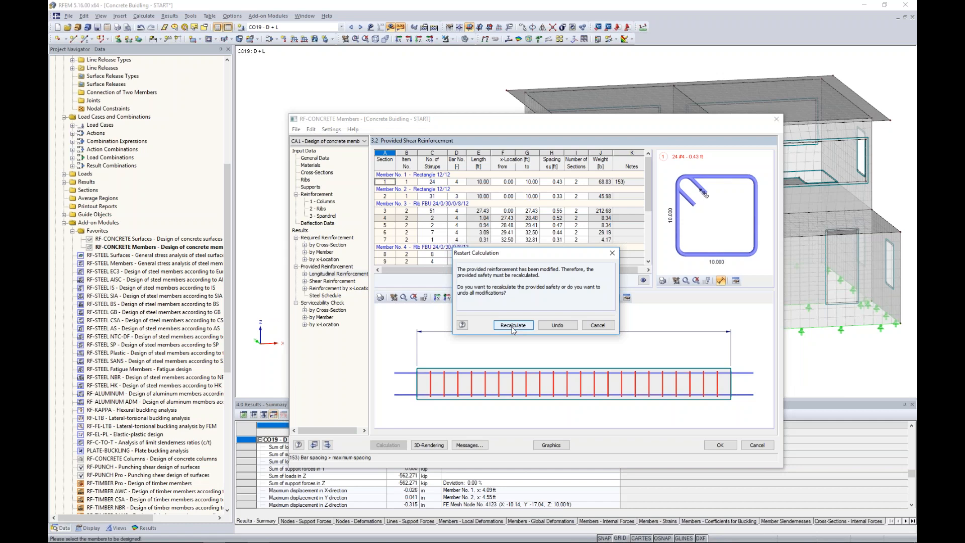
# Recalculate the provided safety with the modified reinforcement and check the note for member 1's stirrups.
pyautogui.click(512, 325)
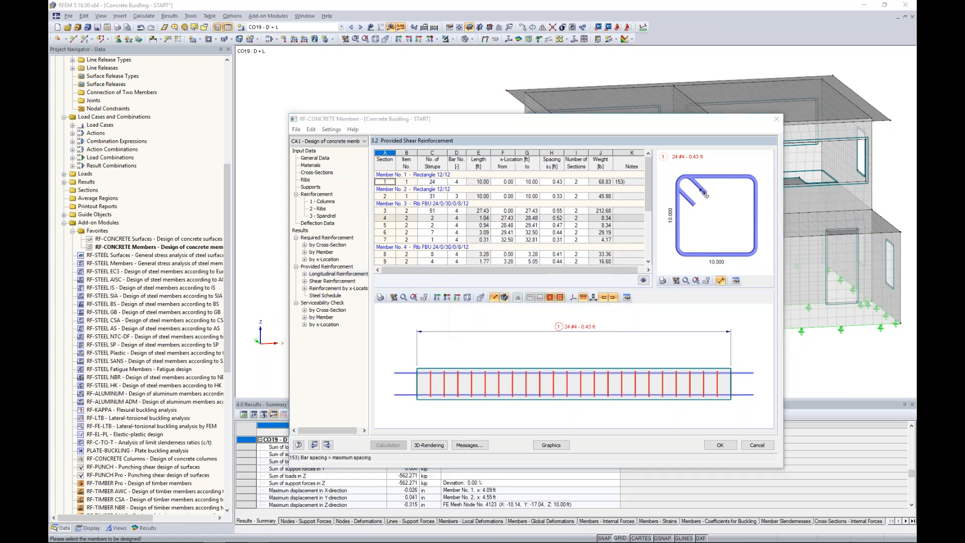
pyautogui.click(347, 280)
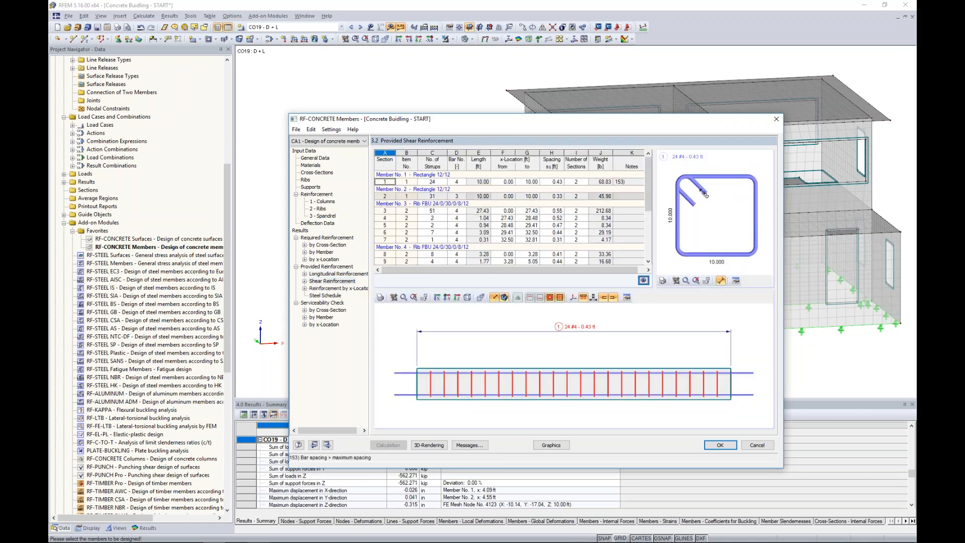
pyautogui.click(610, 182)
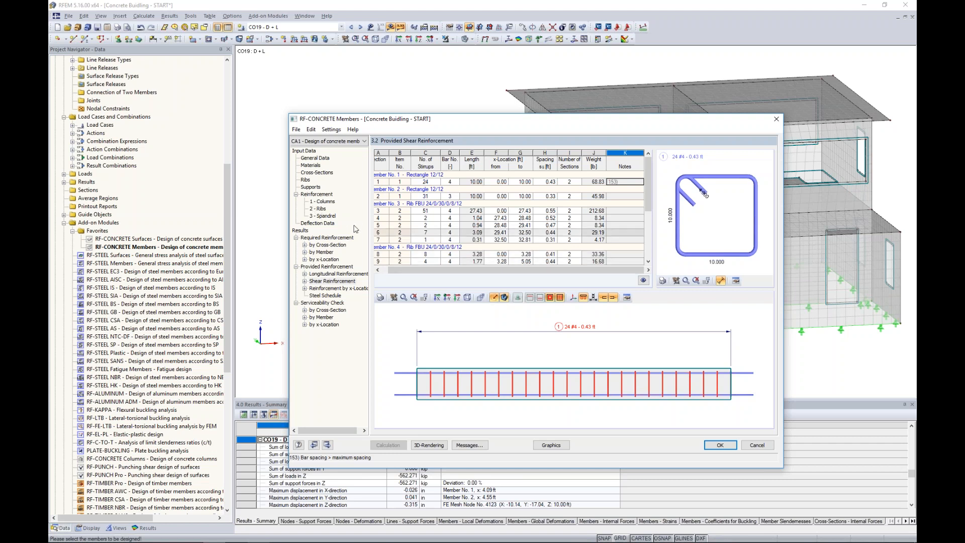
# Examine the serviceability check by cross-section, including member 3's deflection and member 4's crack width details.
pyautogui.click(330, 310)
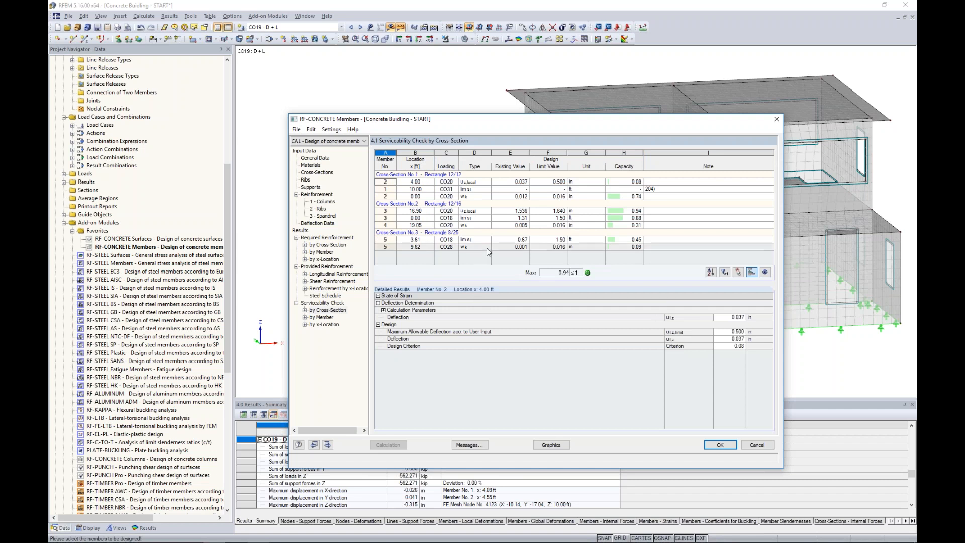
pyautogui.click(475, 211)
pyautogui.click(484, 217)
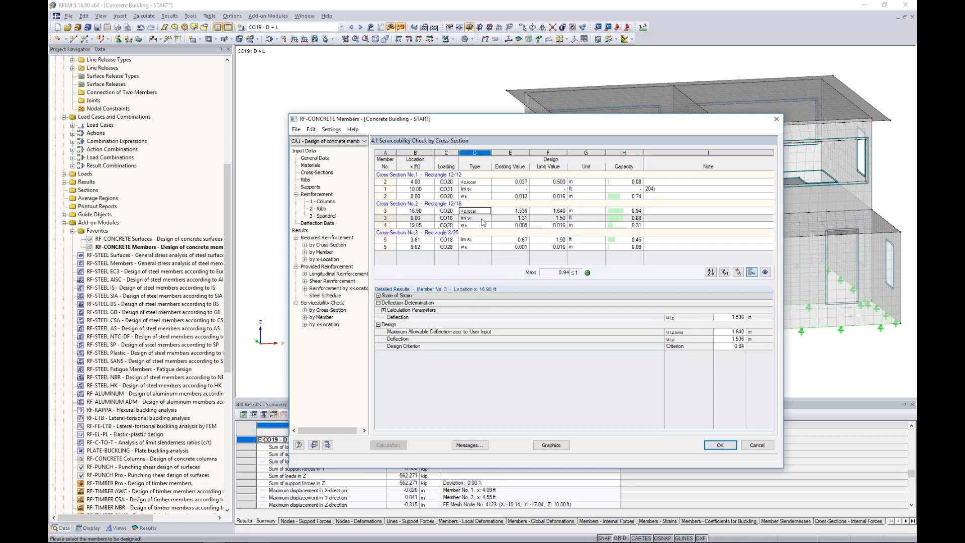
pyautogui.click(477, 225)
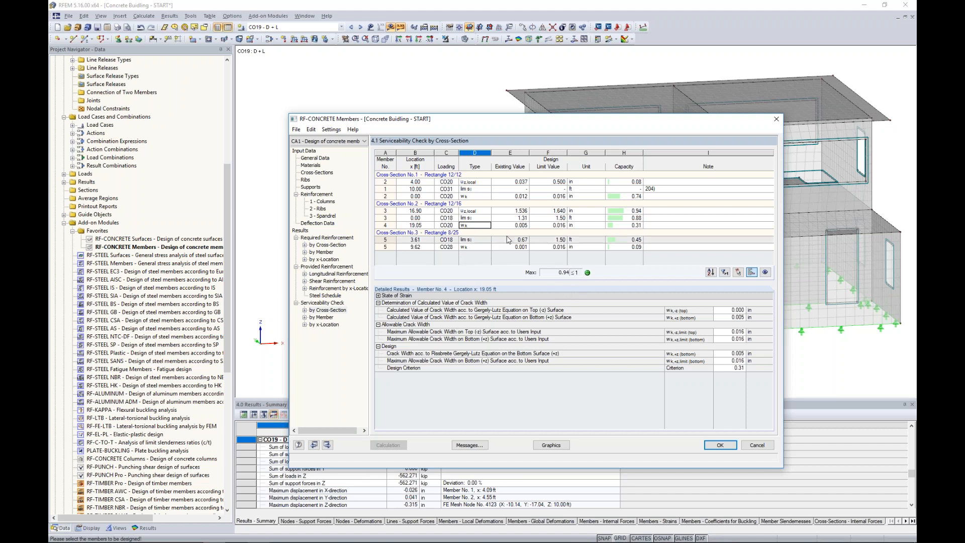
# Locate member 3's governing deflection in the model and display the concrete member design results graphically with reinforcement rendering.
pyautogui.click(481, 211)
pyautogui.click(480, 212)
pyautogui.moveTo(530, 120); pyautogui.dragTo(523, 304)
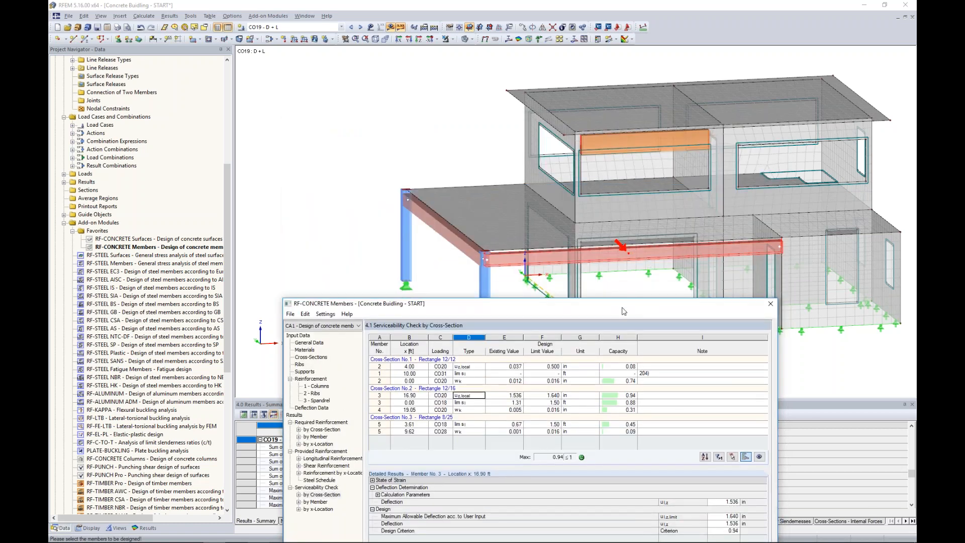
pyautogui.moveTo(623, 312); pyautogui.dragTo(621, 130)
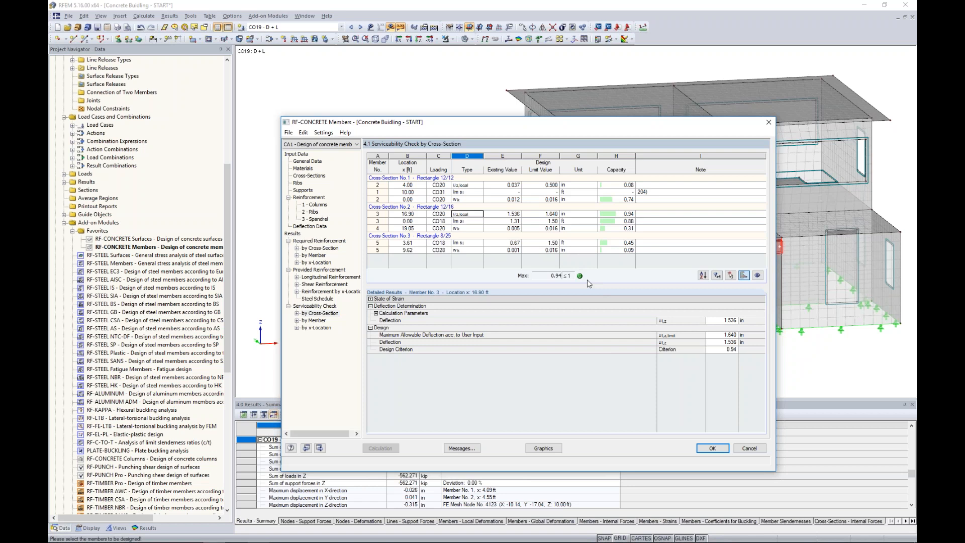
pyautogui.click(549, 451)
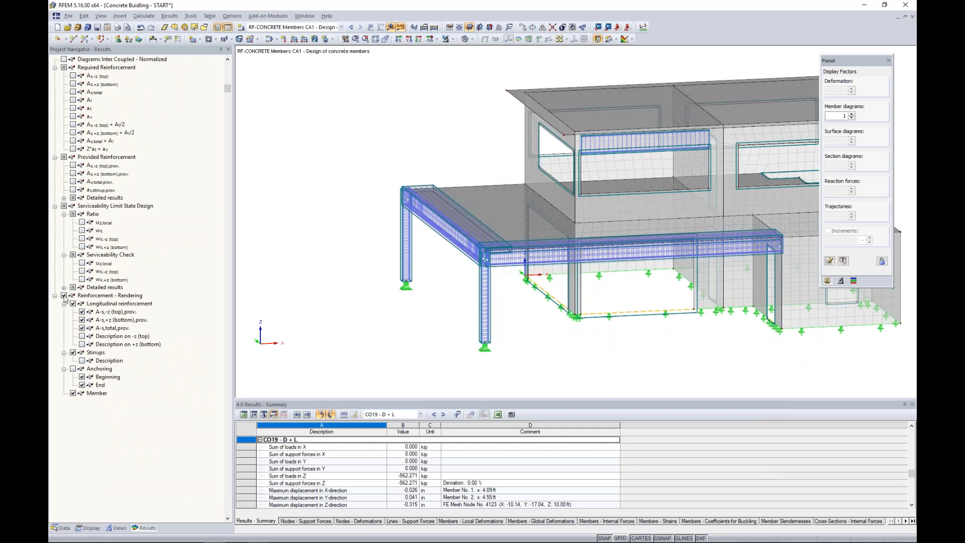
# Isolate the carport slab's side rib (member 4) in the concrete member design results and display the model as wireframe.
pyautogui.moveTo(527, 225); pyautogui.dragTo(434, 236, button='middle')
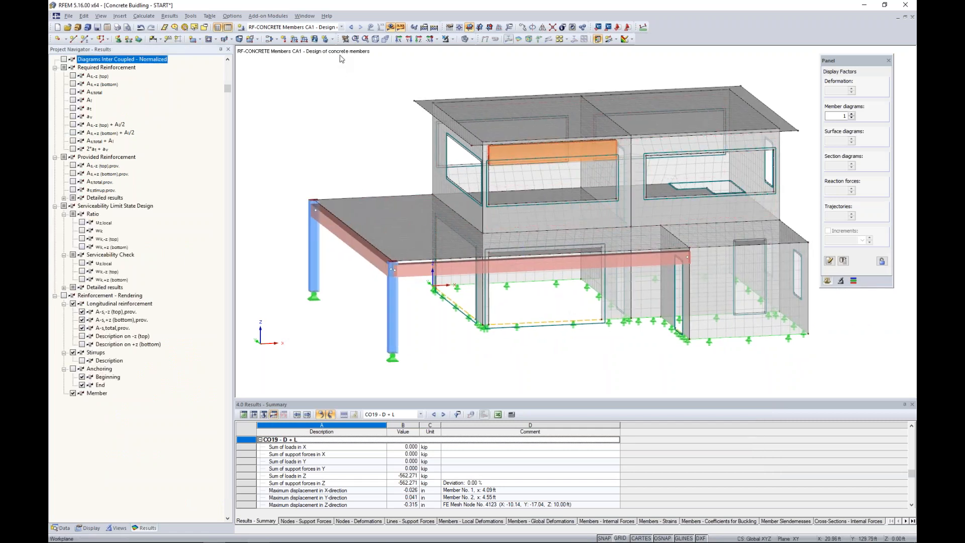
pyautogui.click(342, 27)
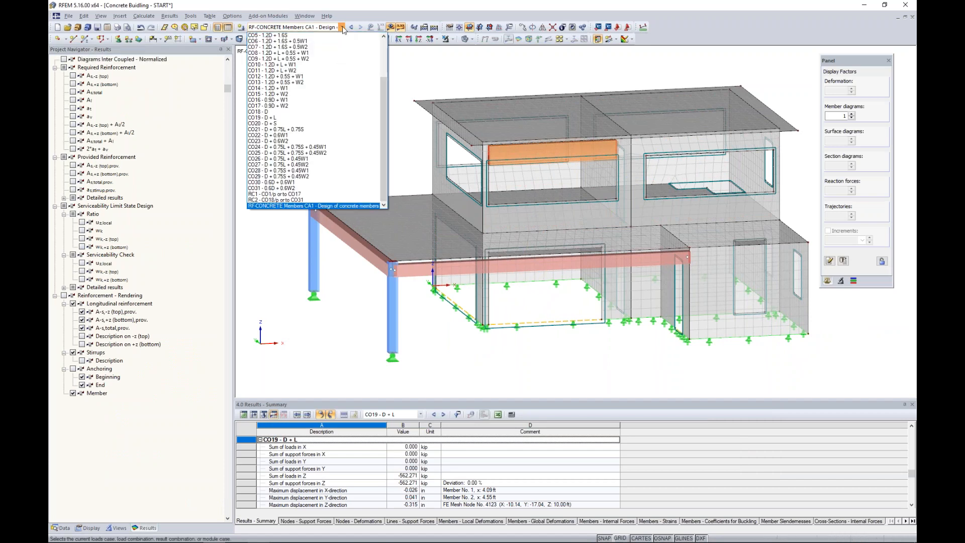
pyautogui.click(271, 206)
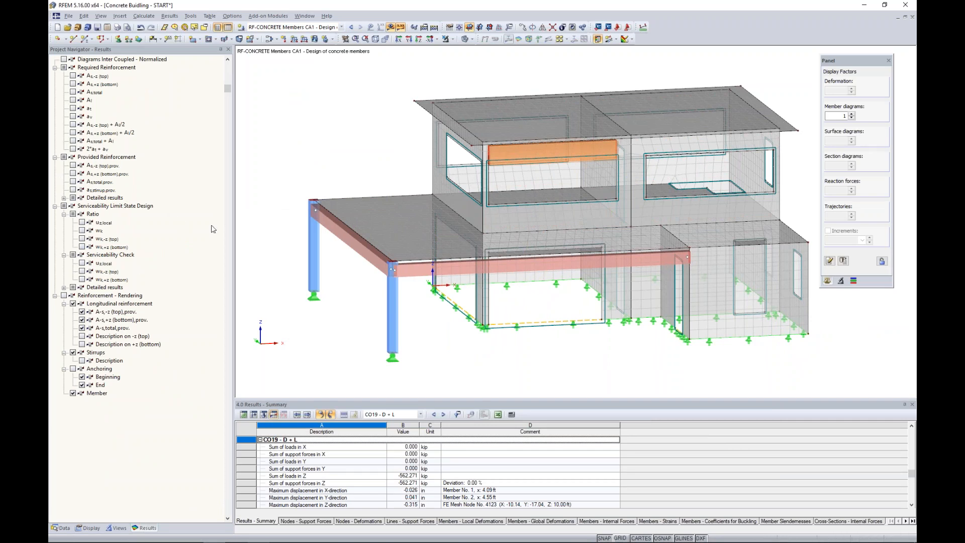
pyautogui.keyDown('ctrl'); pyautogui.moveTo(350, 298); pyautogui.dragTo(406, 294, button='middle'); pyautogui.keyUp('ctrl')
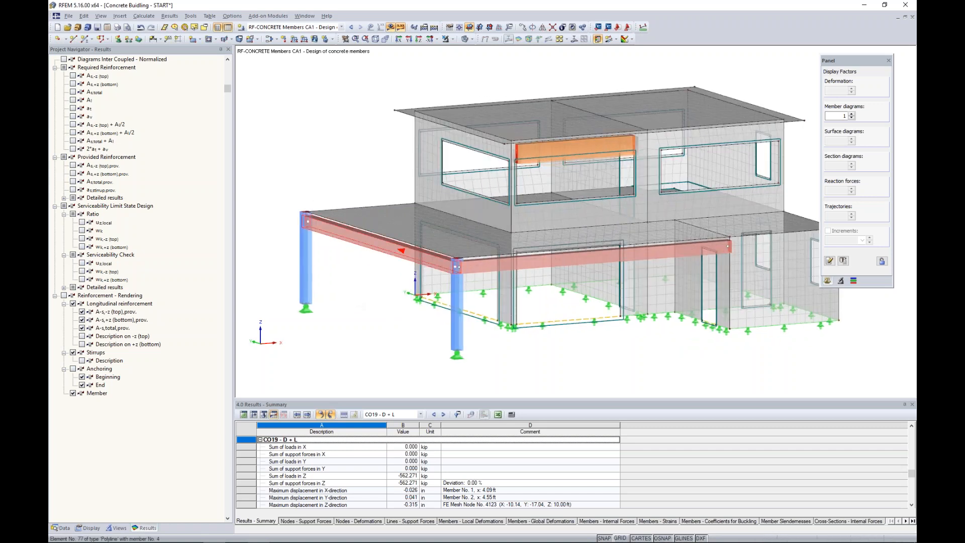
pyautogui.click(452, 40)
pyautogui.click(483, 50)
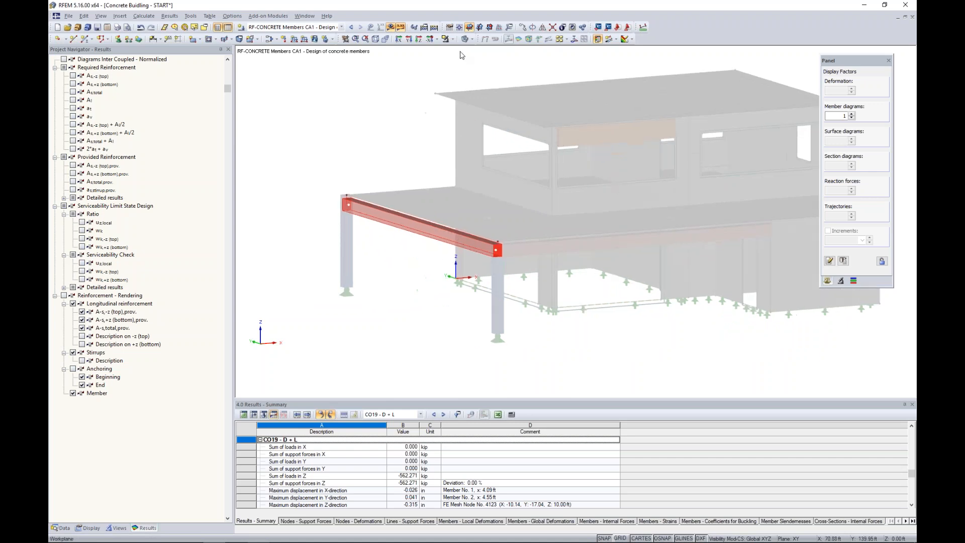
pyautogui.click(472, 40)
pyautogui.click(475, 50)
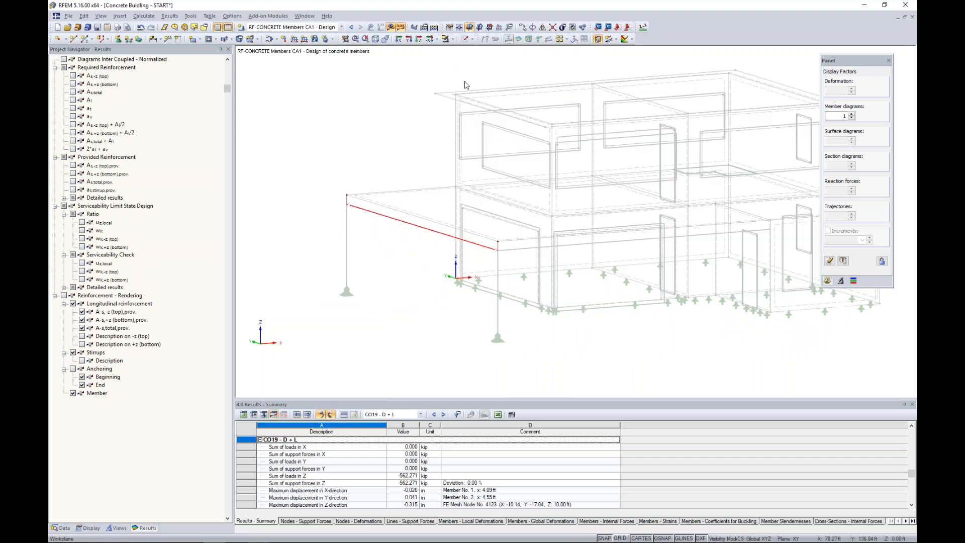
# Compare the isolated rib's required and provided bottom (+z) reinforcement diagrams and replace them with the reinforcement rendering.
pyautogui.scroll(5, 417, 231)
pyautogui.scroll(-1, 417, 231)
pyautogui.moveTo(426, 231); pyautogui.dragTo(477, 209, button='middle')
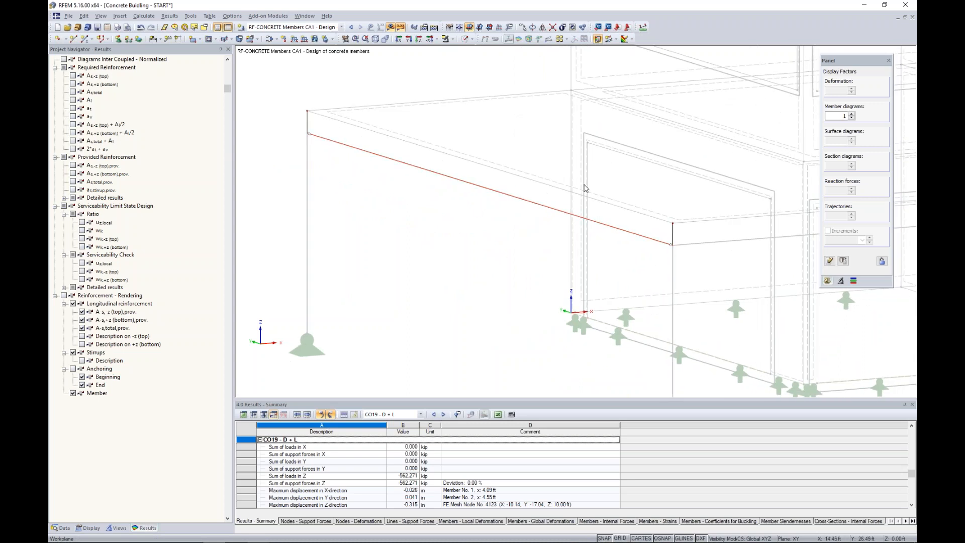
pyautogui.click(73, 84)
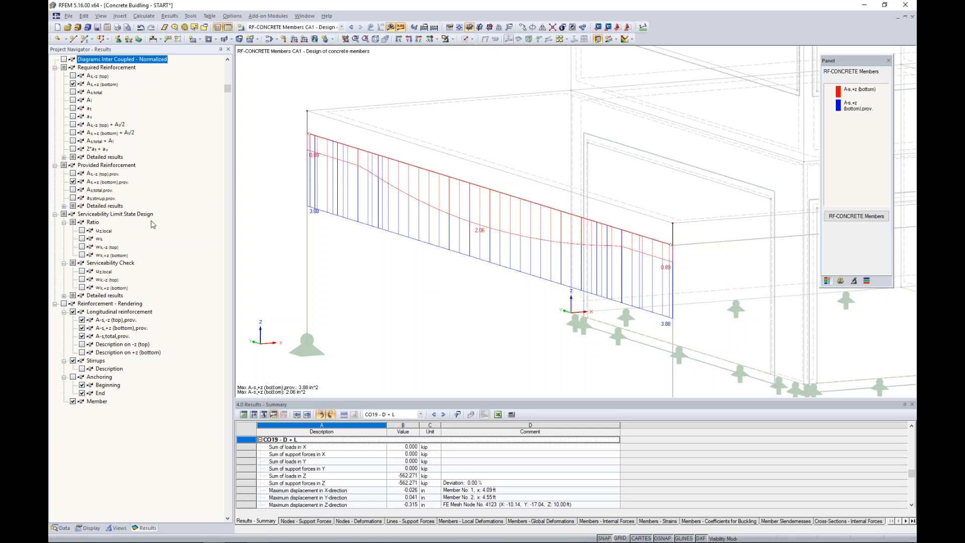
pyautogui.click(73, 181)
pyautogui.click(73, 84)
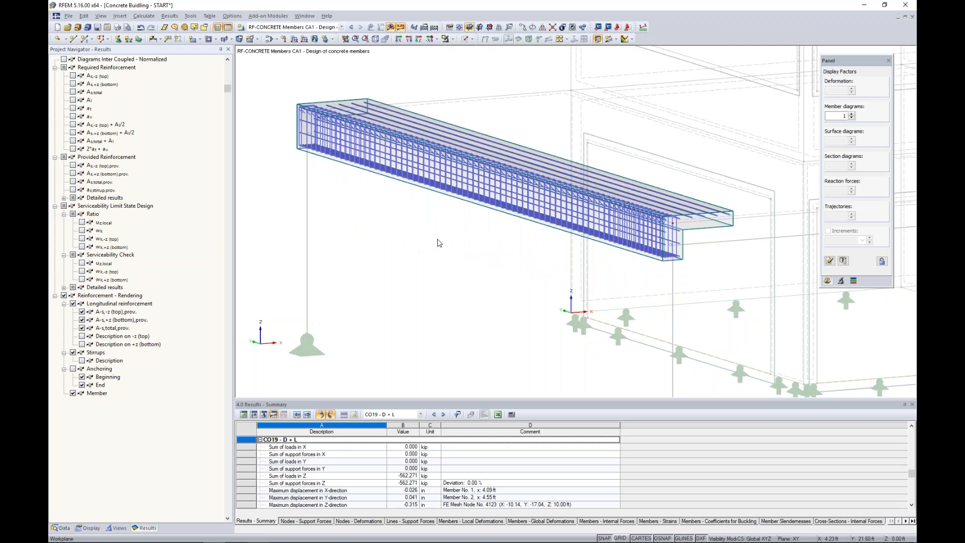
# Examine the rib's rendered longitudinal bars and stirrups along its length, at its end section and within the whole building.
pyautogui.scroll(-2, 440, 244)
pyautogui.keyDown('ctrl'); pyautogui.moveTo(440, 244); pyautogui.dragTo(495, 237, button='middle'); pyautogui.keyUp('ctrl')
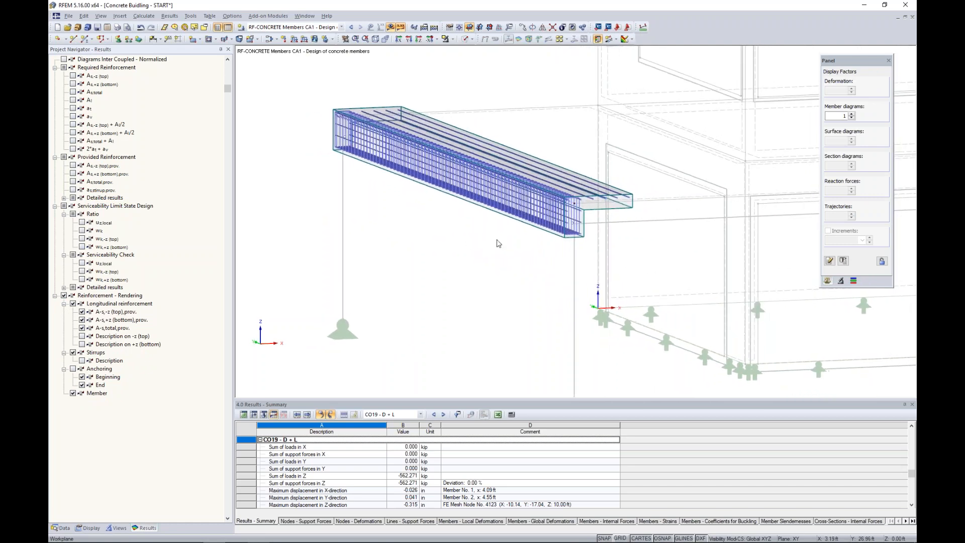
pyautogui.scroll(5, 532, 249)
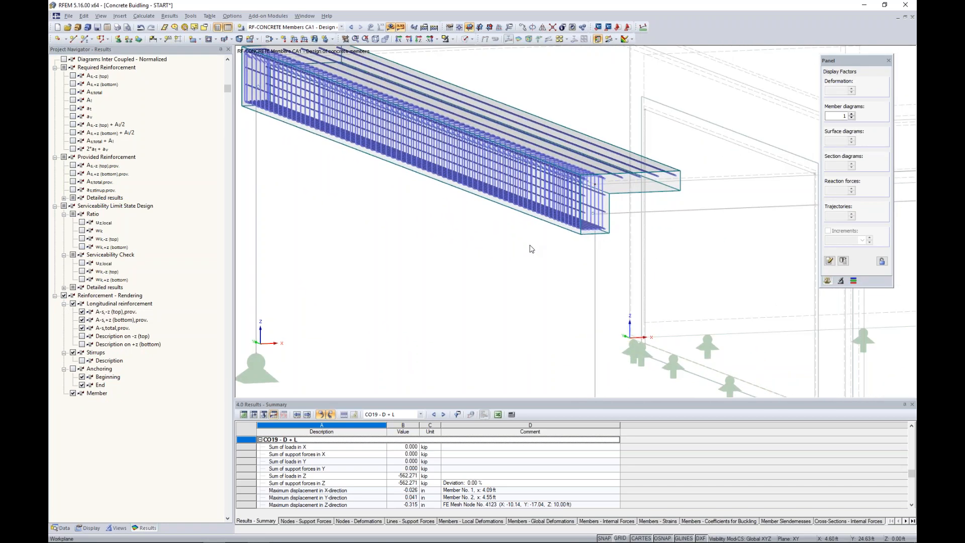
pyautogui.scroll(-4, 509, 251)
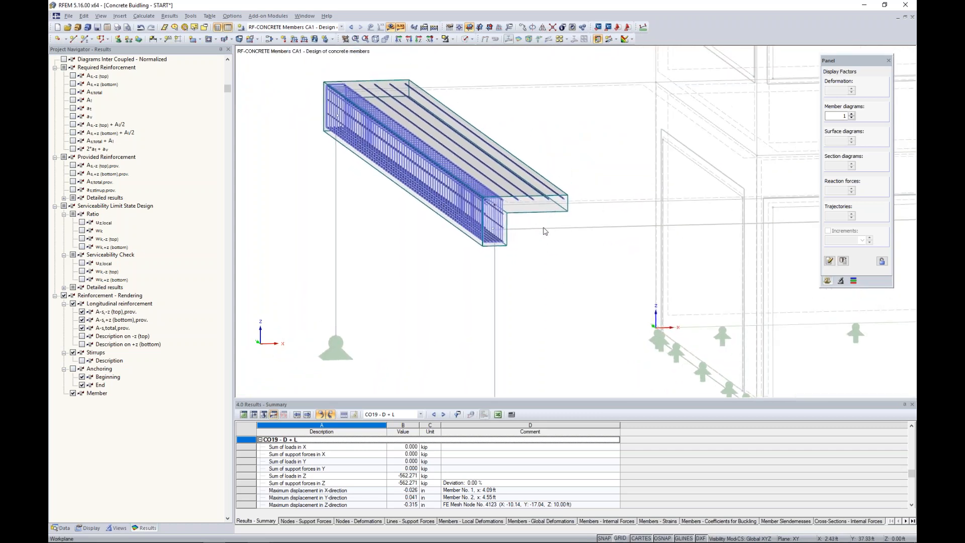
pyautogui.scroll(-2, 523, 255)
pyautogui.keyDown('ctrl'); pyautogui.moveTo(521, 259); pyautogui.dragTo(690, 254, button='middle'); pyautogui.keyUp('ctrl')
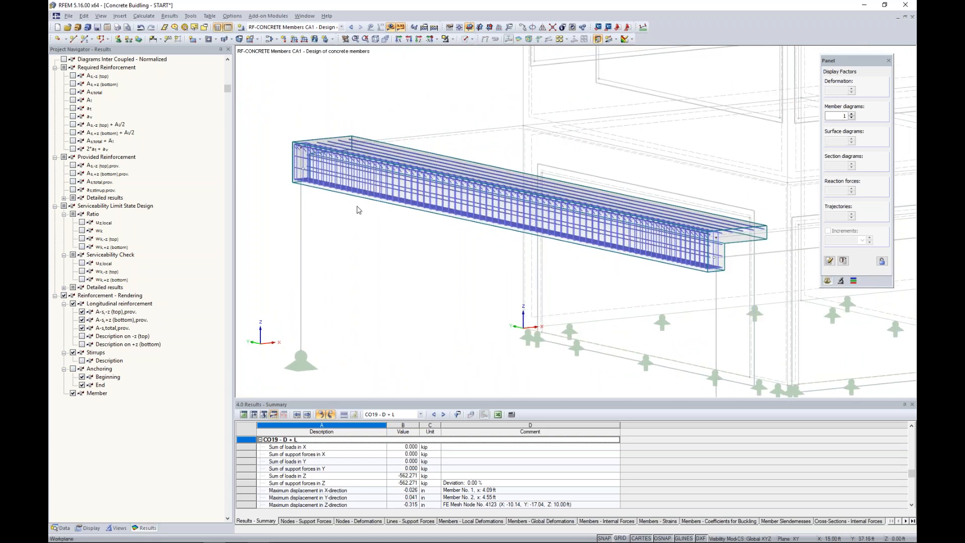
pyautogui.scroll(-2, 457, 231)
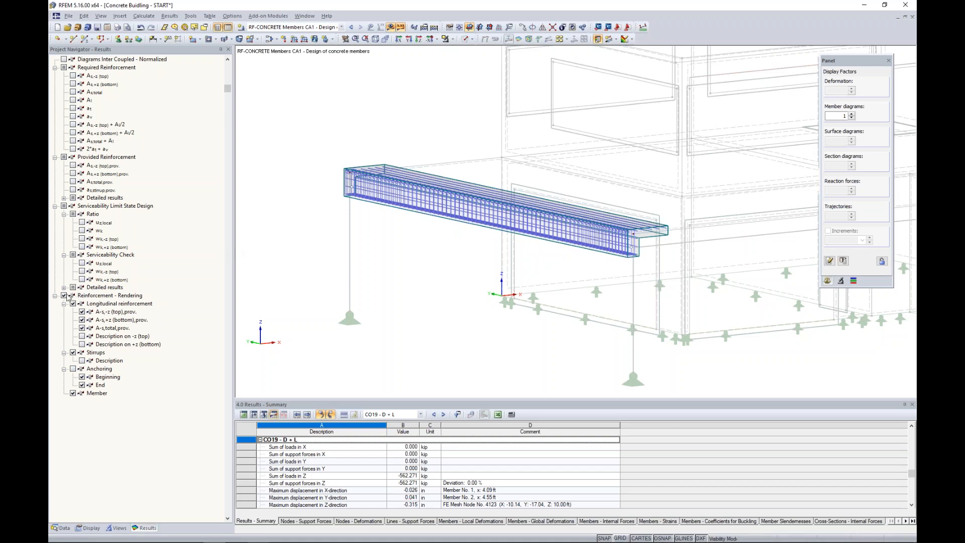
pyautogui.scroll(-2, 455, 133)
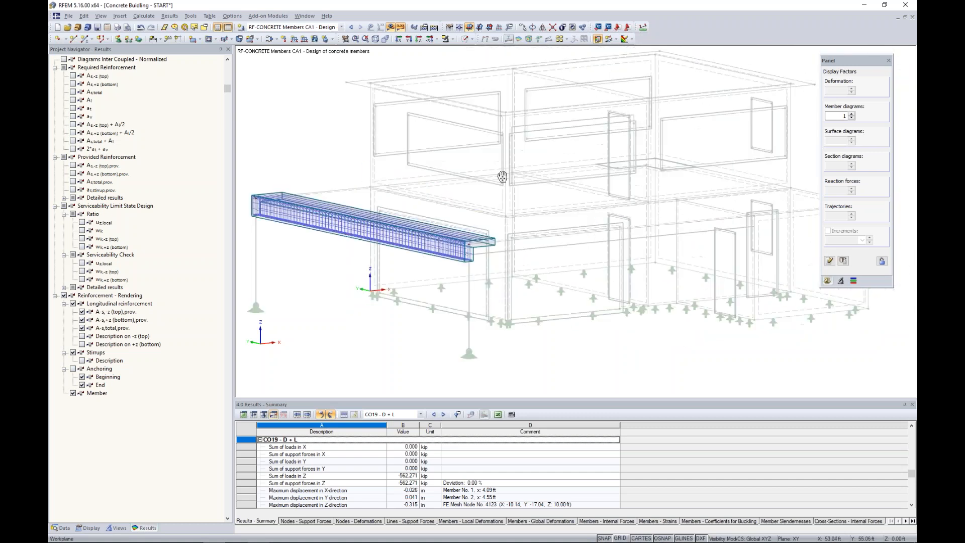
# Return the model to solid transparent display and cancel the visibility mode to show the whole building.
pyautogui.click(472, 39)
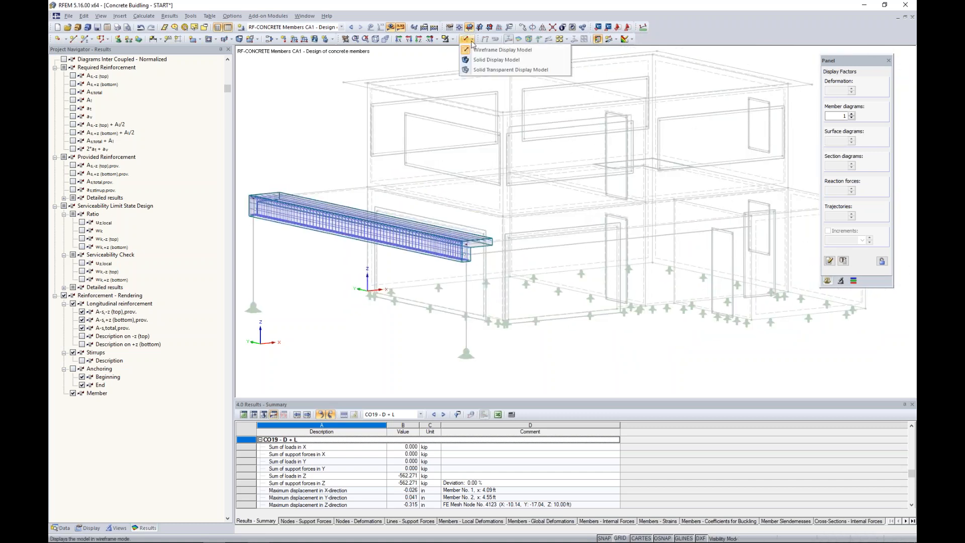
pyautogui.click(471, 69)
pyautogui.click(451, 40)
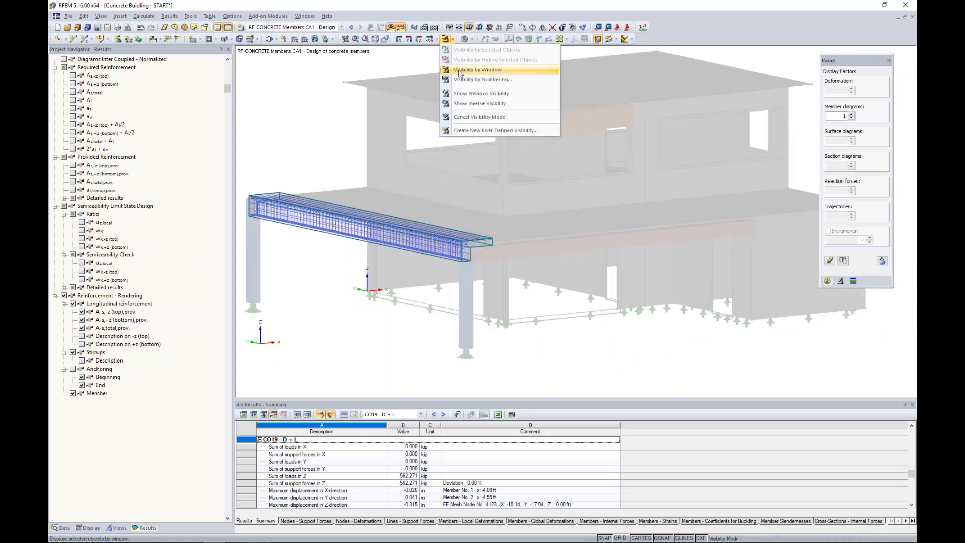
pyautogui.click(464, 104)
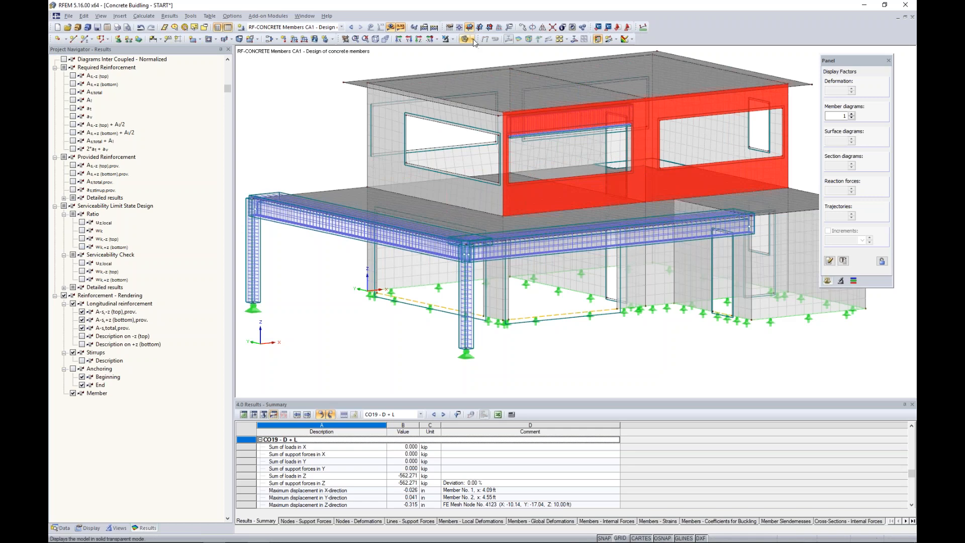
# Isolate the upper-storey wall containing the spandrel over the window opening.
pyautogui.click(453, 39)
pyautogui.click(464, 49)
pyautogui.click(560, 155)
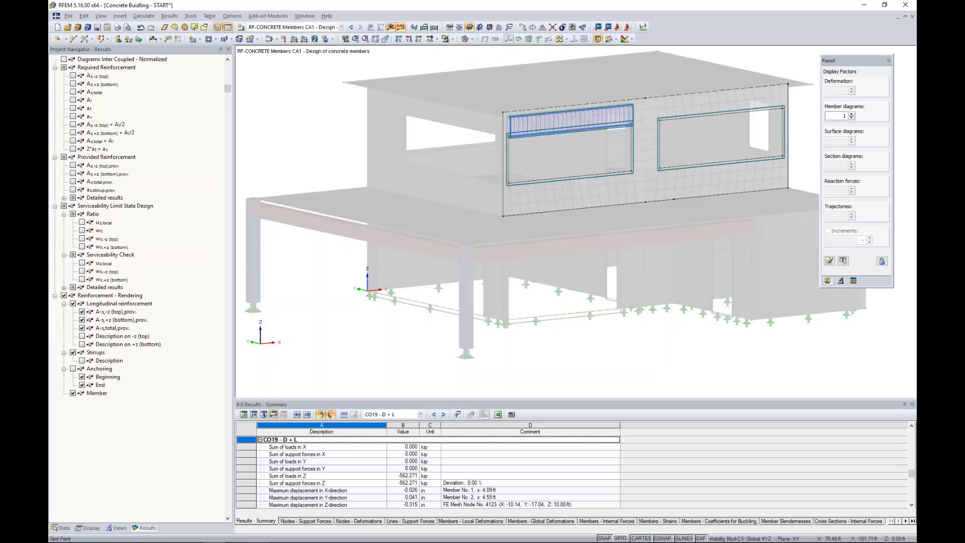
# Examine the spandrel's rendered stirrups and longitudinal bars above the window opening from close up and from different angles.
pyautogui.scroll(4, 562, 159)
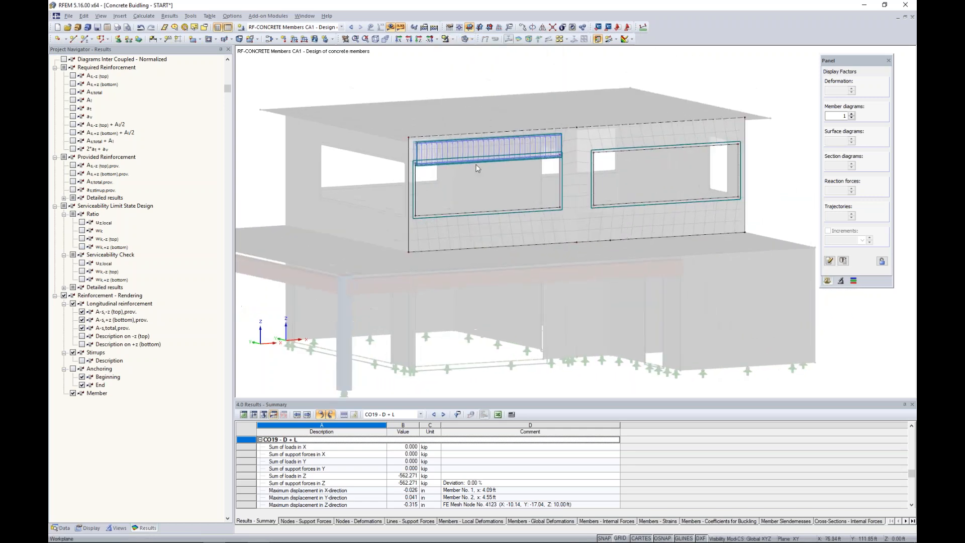
pyautogui.scroll(1, 477, 169)
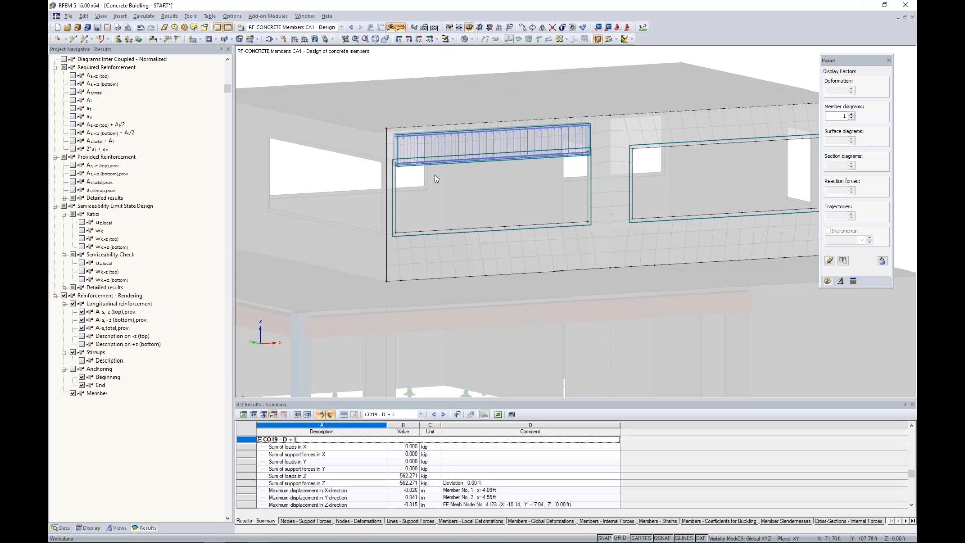
pyautogui.scroll(2, 454, 163)
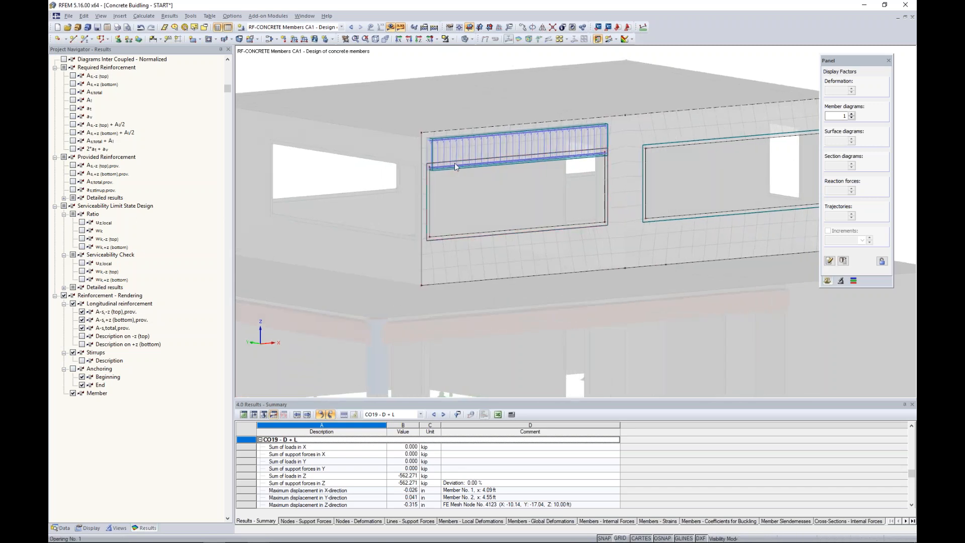
pyautogui.scroll(1, 454, 162)
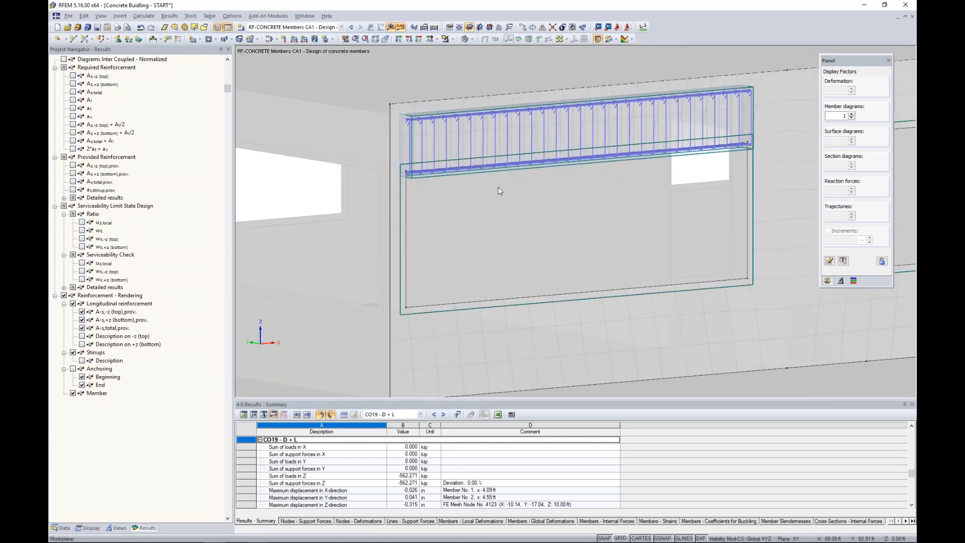
pyautogui.scroll(3, 501, 201)
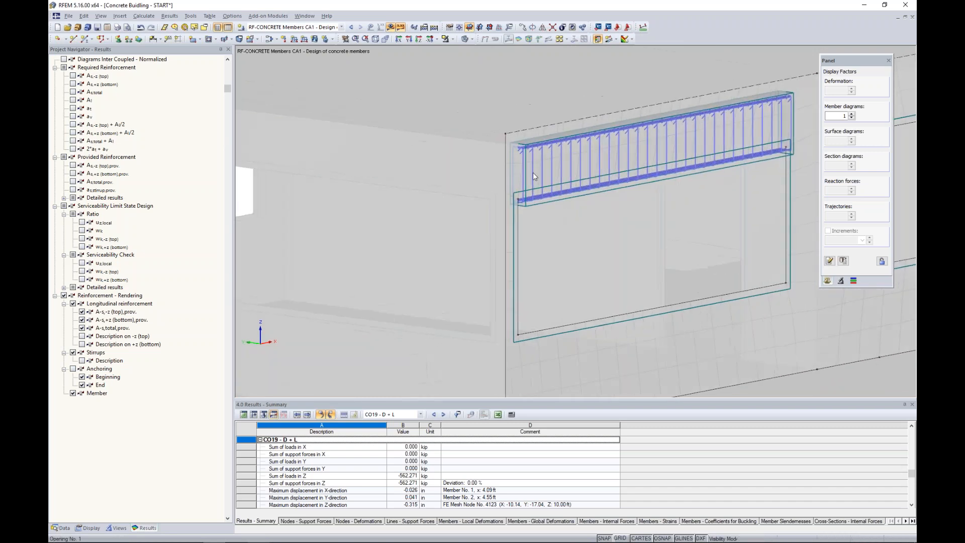
pyautogui.scroll(1, 523, 160)
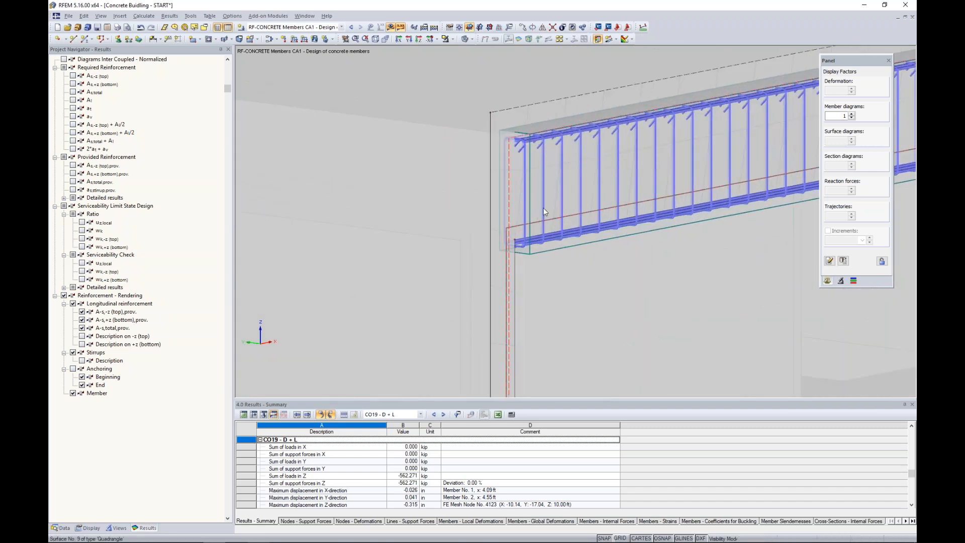
pyautogui.scroll(-4, 541, 215)
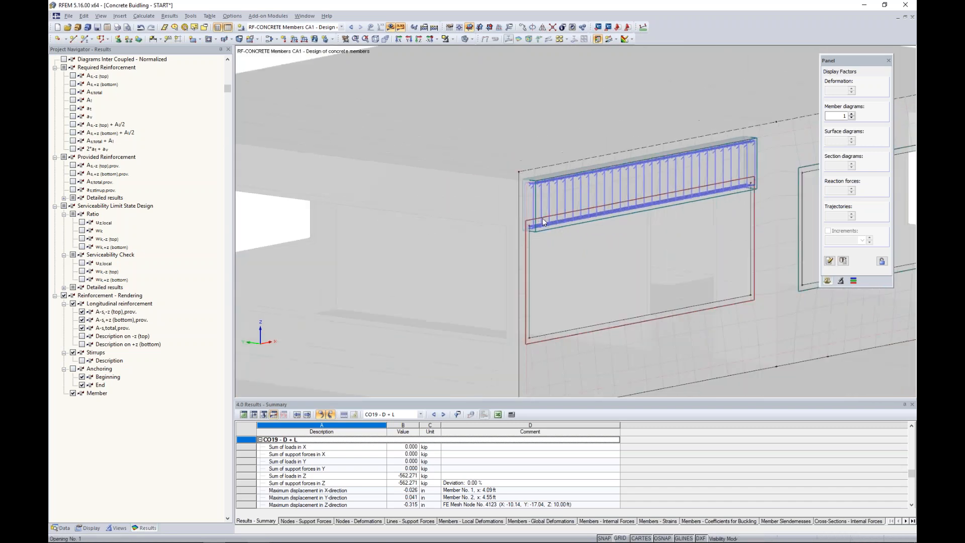
pyautogui.keyDown('ctrl'); pyautogui.moveTo(584, 269); pyautogui.dragTo(515, 234, button='middle'); pyautogui.keyUp('ctrl')
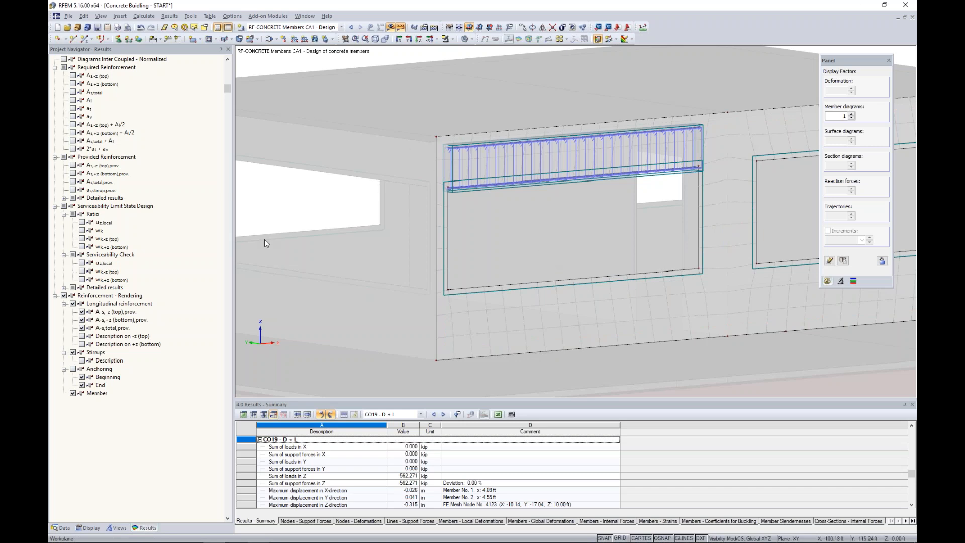
# Hide the concrete design results and restore the visibility of the whole building.
pyautogui.click(391, 27)
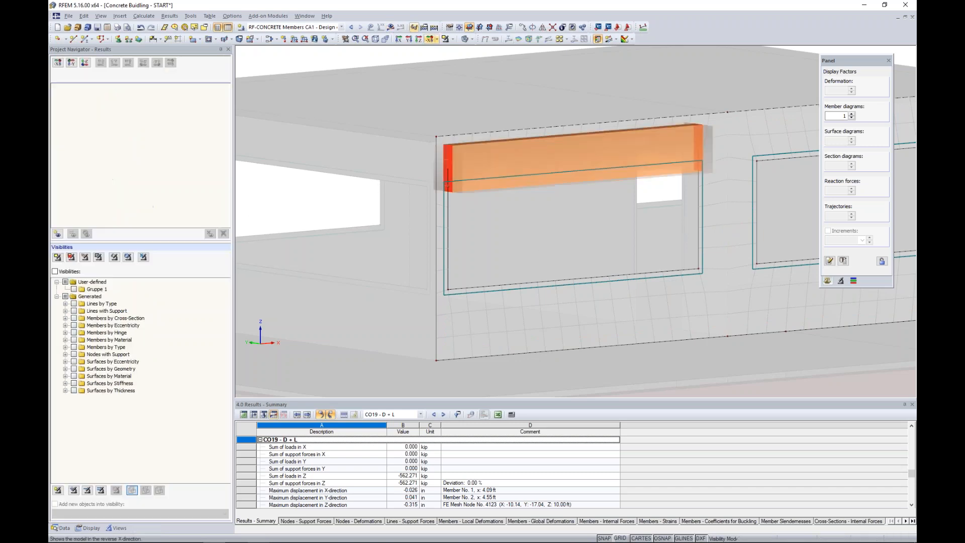
pyautogui.click(453, 39)
pyautogui.click(468, 119)
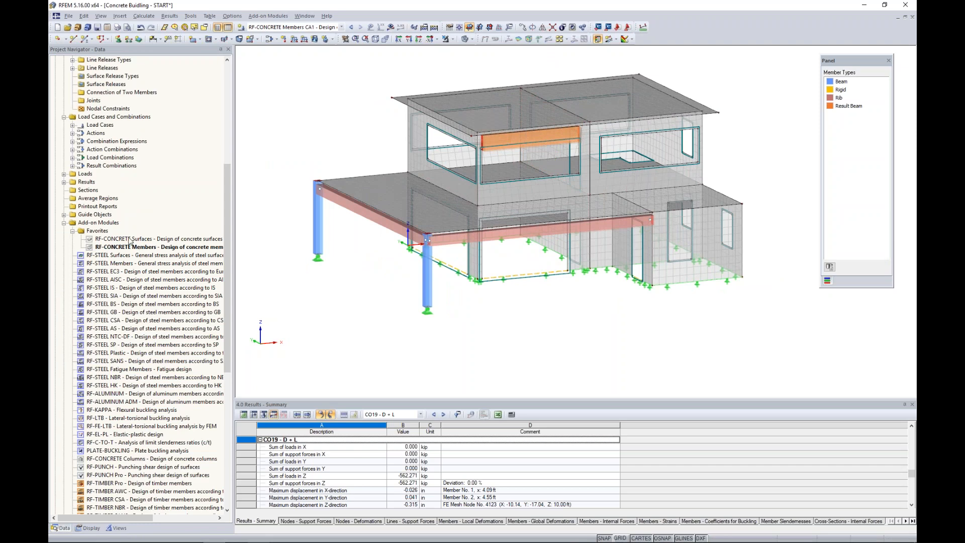
# Open the RF-CONCRETE Surfaces design module and set the design standard to ACI 318-14.
pyautogui.doubleClick(129, 239)
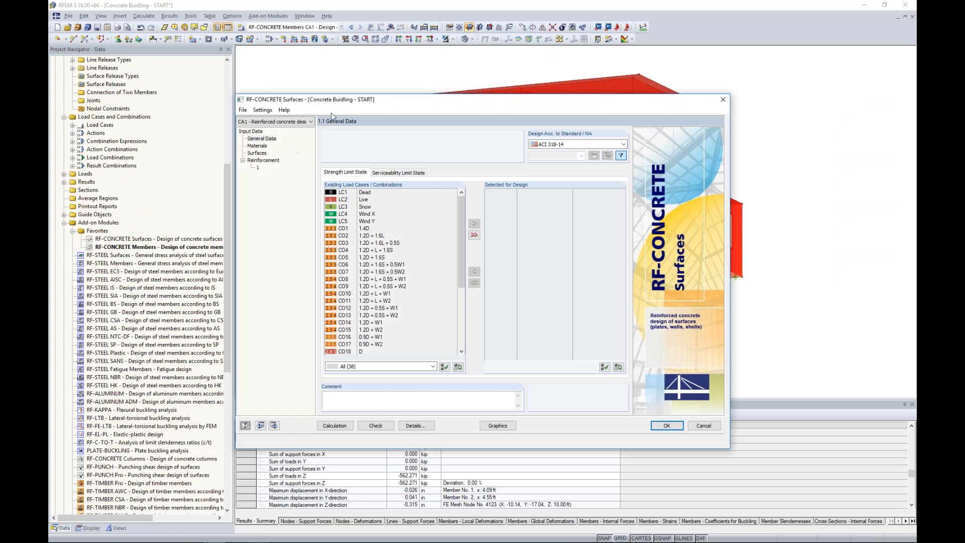
pyautogui.moveTo(337, 102); pyautogui.dragTo(339, 94)
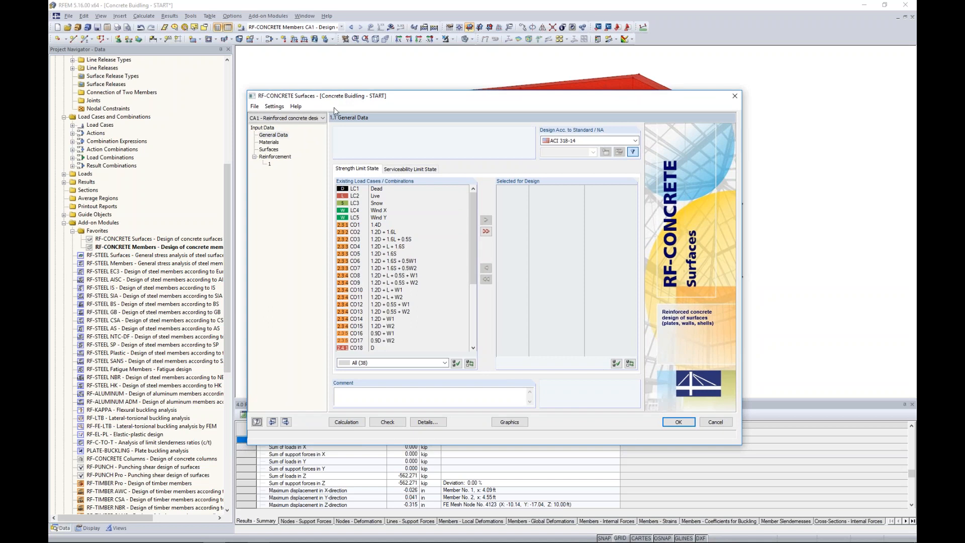
pyautogui.click(570, 139)
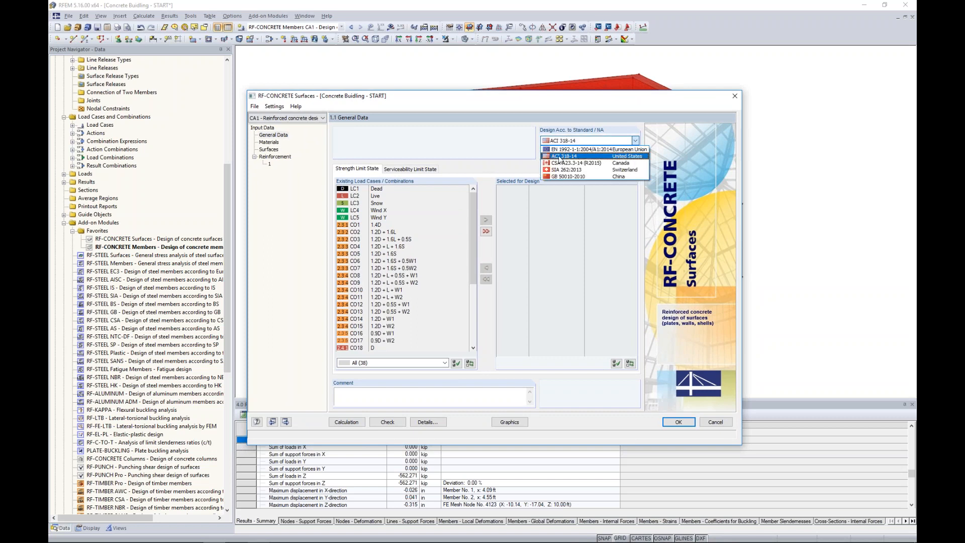
pyautogui.click(487, 147)
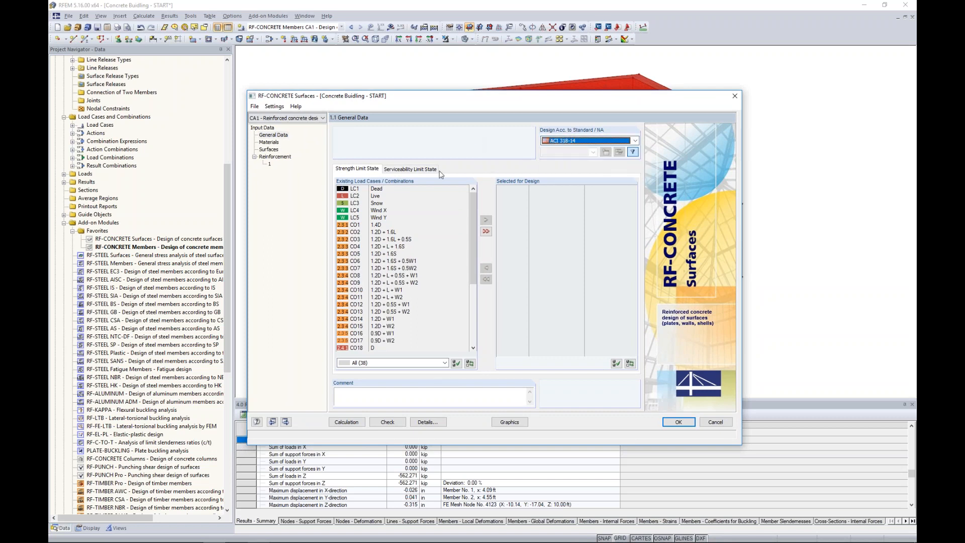
# Add load combinations CO1 to CO17 to the strength limit state design and show the serviceability limit state settings.
pyautogui.click(404, 226)
pyautogui.scroll(-1, 403, 262)
pyautogui.keyDown('shift'); pyautogui.click(398, 319); pyautogui.keyUp('shift')
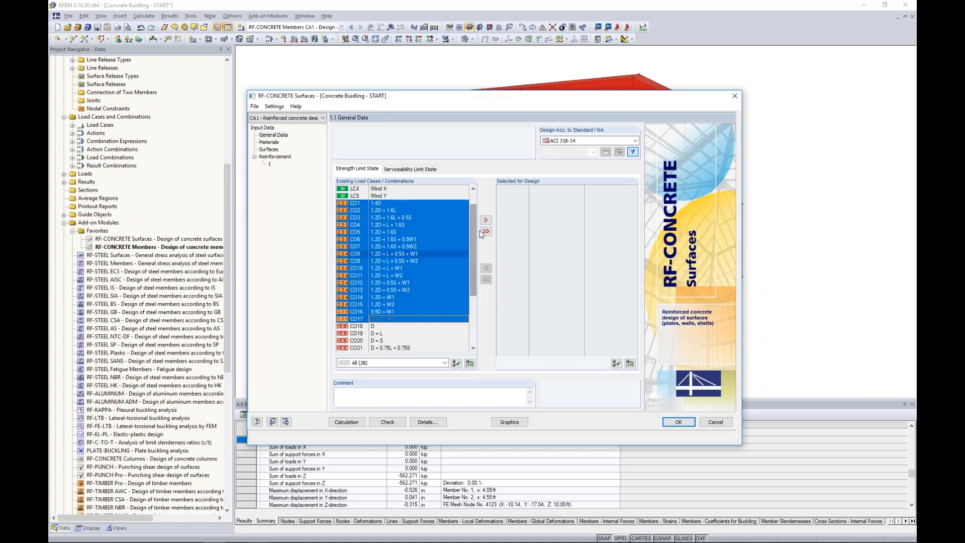
pyautogui.click(483, 232)
pyautogui.click(428, 170)
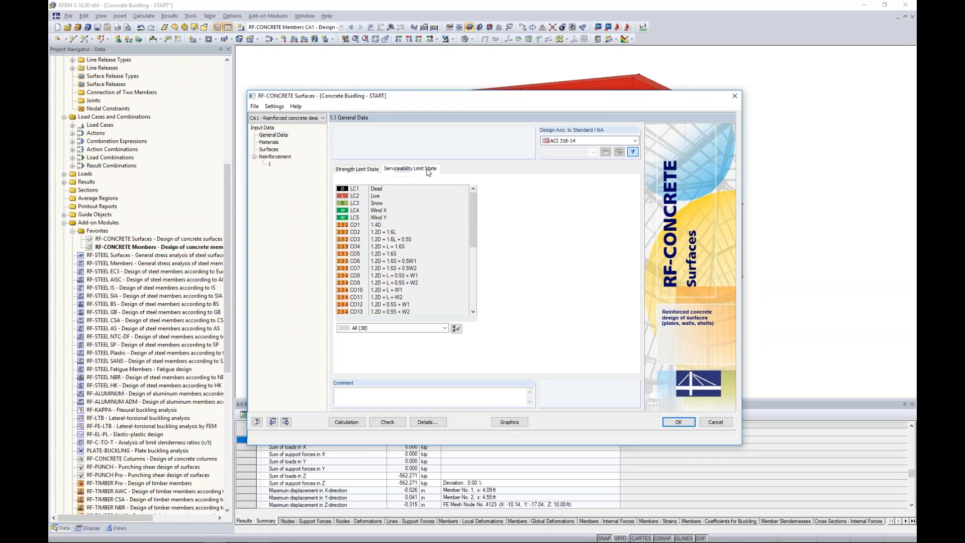
# Add the load combinations CO18 to CO31 to the serviceability limit state design.
pyautogui.scroll(-4, 407, 252)
pyautogui.click(407, 260)
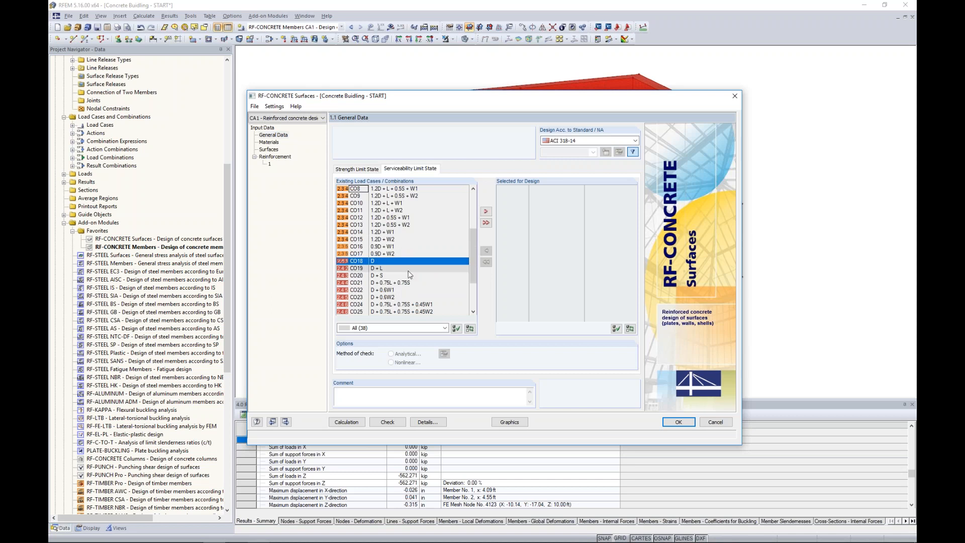
pyautogui.scroll(-3, 408, 274)
pyautogui.keyDown('shift'); pyautogui.click(390, 297); pyautogui.keyUp('shift')
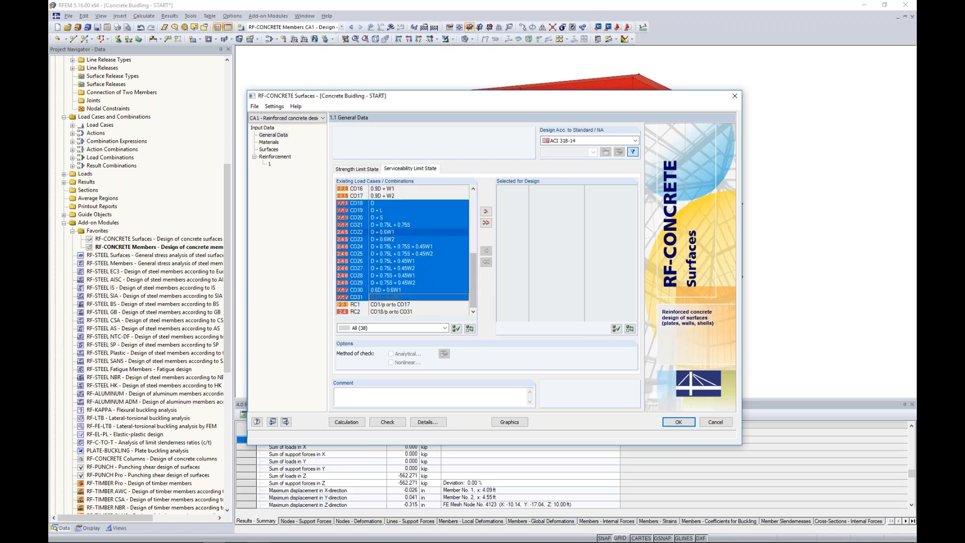
pyautogui.click(486, 211)
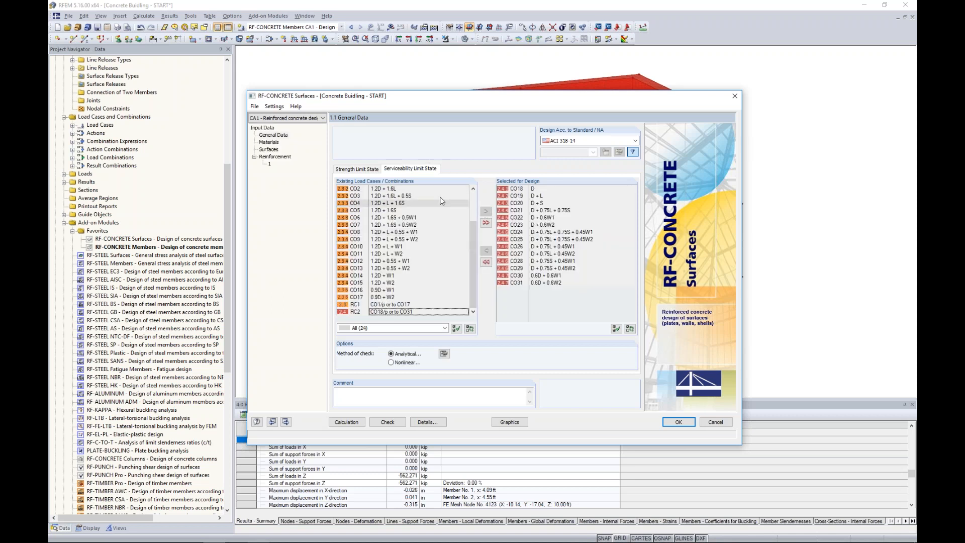
# In the analytical method settings, enable deflection design with RF-CONCRETE Deflect and consider long-term deflection from creep and shrinkage.
pyautogui.click(444, 354)
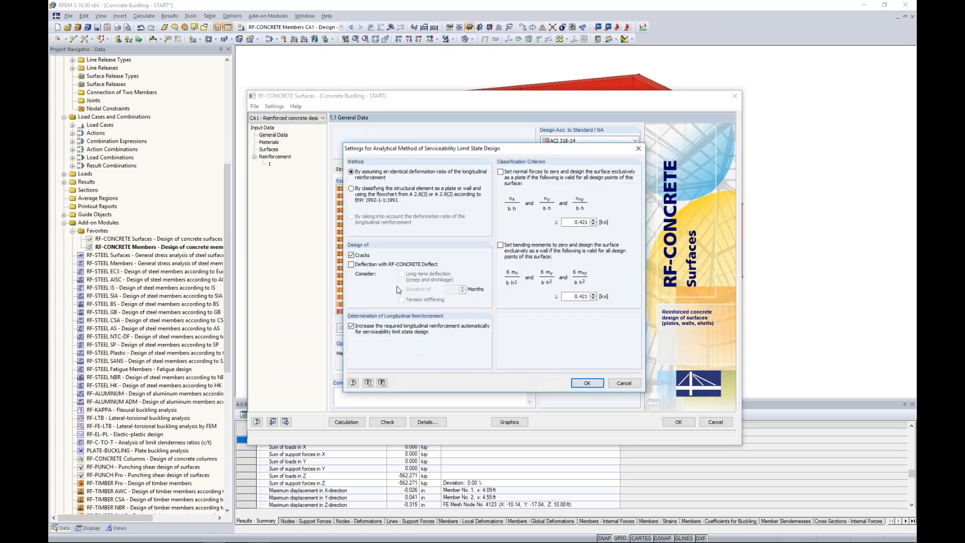
pyautogui.click(352, 264)
pyautogui.press('Return')
pyautogui.click(402, 274)
pyautogui.click(583, 384)
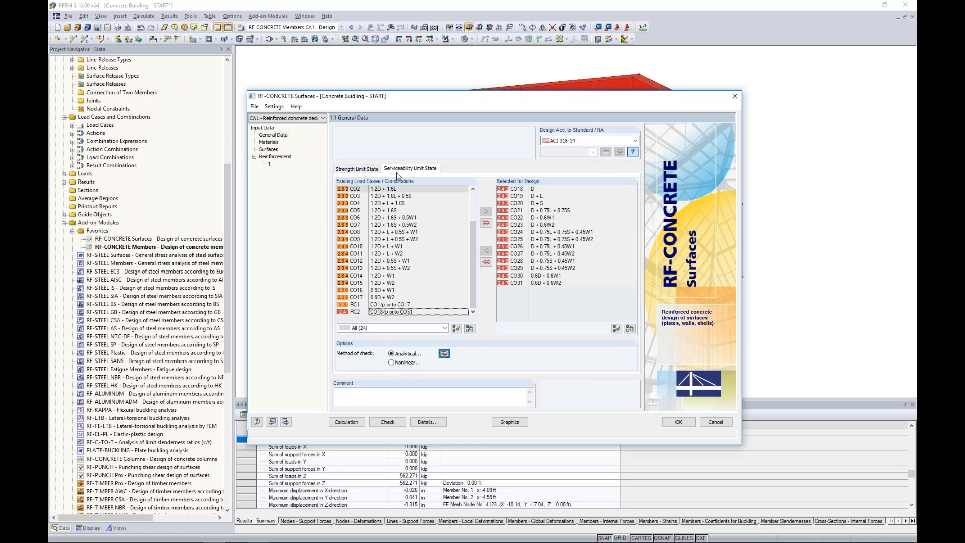
# Check the design materials and set a user-defined absolute deformation limit of 1 in for all surfaces.
pyautogui.click(270, 142)
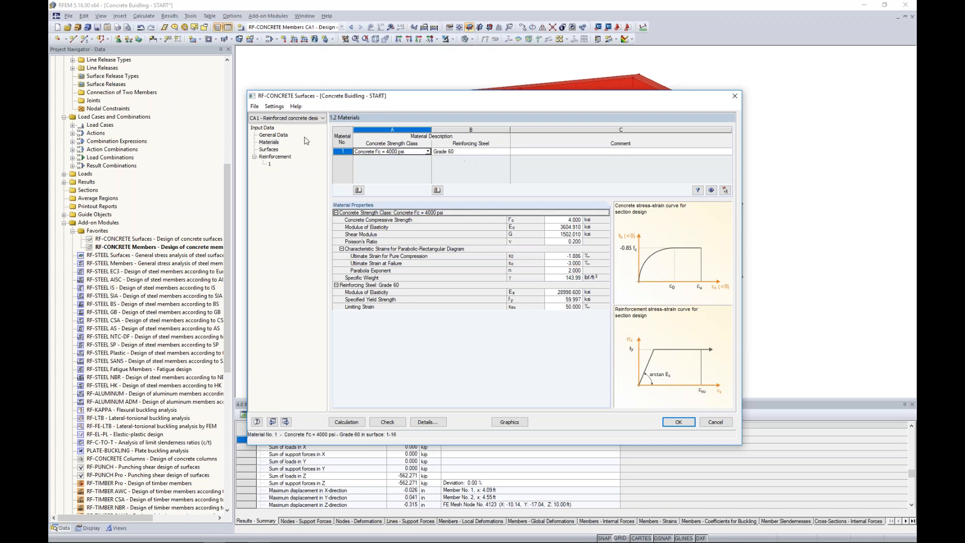
pyautogui.click(269, 150)
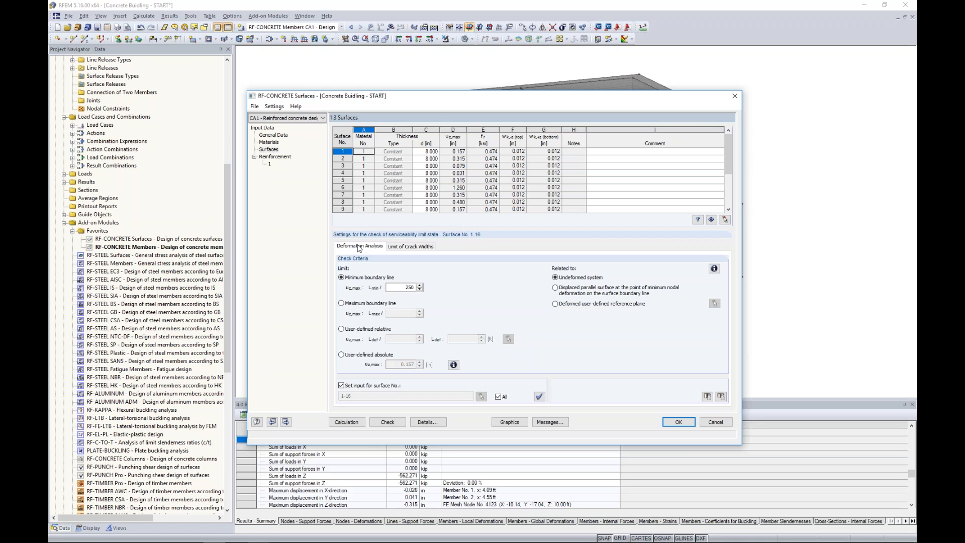
pyautogui.click(400, 287)
pyautogui.click(342, 304)
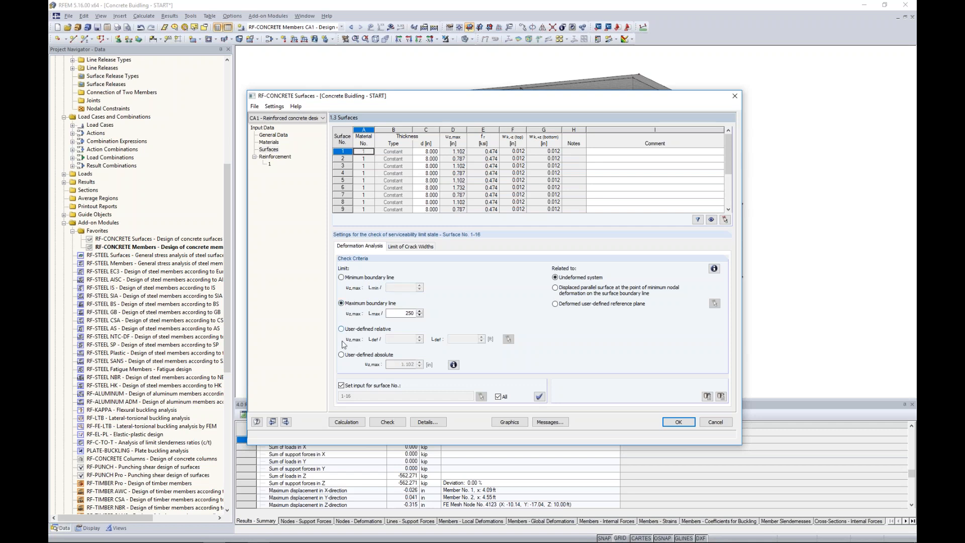
pyautogui.click(341, 355)
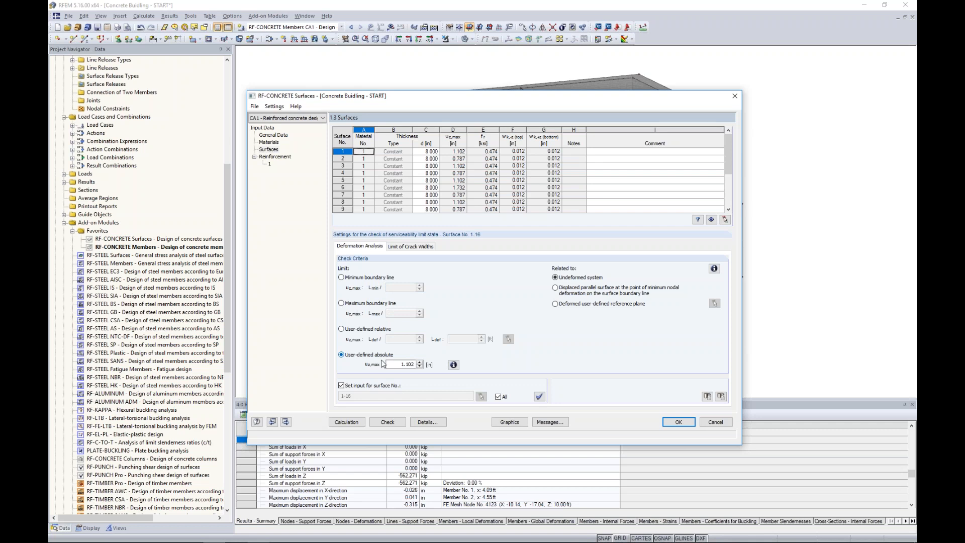
pyautogui.doubleClick(408, 365)
pyautogui.write('1')
# Choose the allowable crack width limits for the top and bottom sides of all surfaces.
pyautogui.click(410, 249)
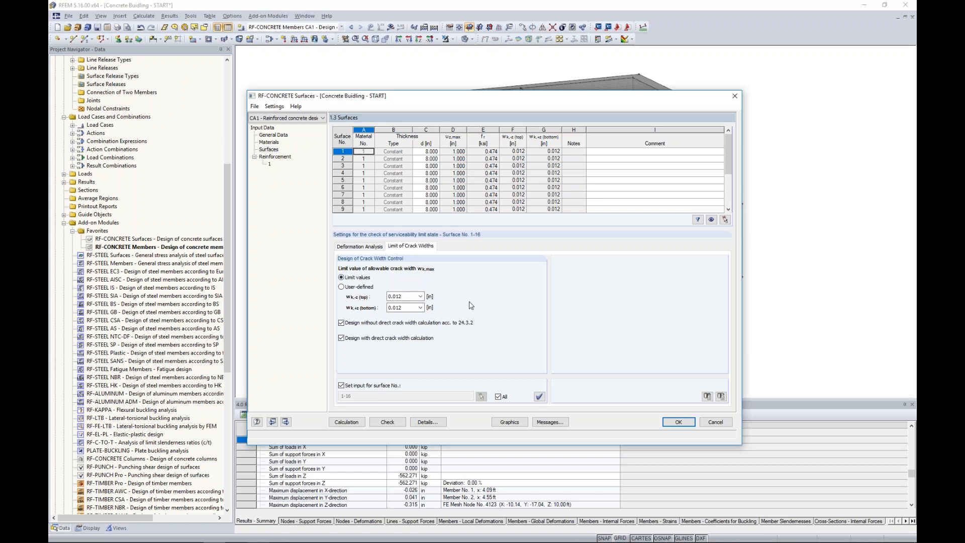
pyautogui.click(421, 296)
pyautogui.click(416, 342)
pyautogui.click(421, 307)
pyautogui.click(416, 353)
# Name the first reinforcement group "Walls" and clear its assignment to all surfaces.
pyautogui.click(289, 158)
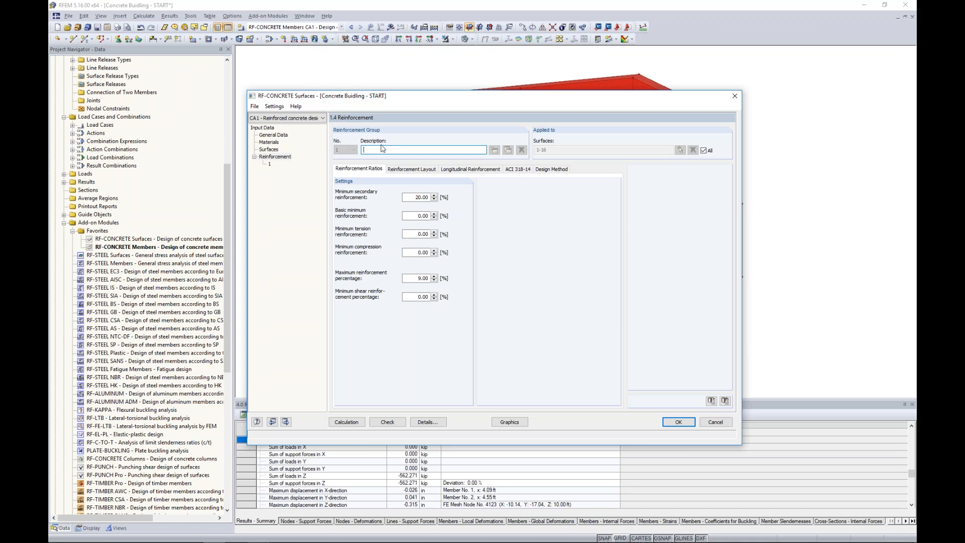
pyautogui.write('Walls')
pyautogui.click(704, 149)
pyautogui.click(693, 150)
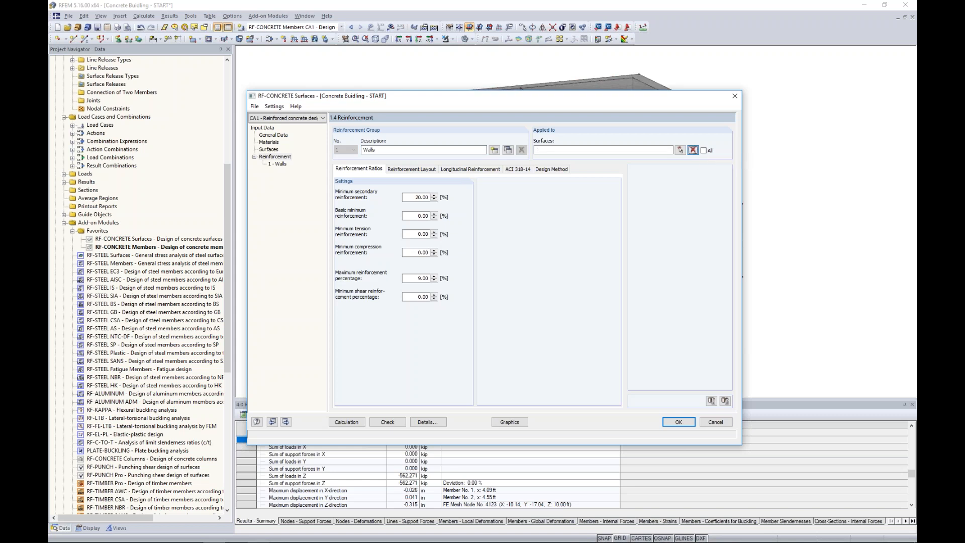
# Assign the Walls reinforcement group to wall surfaces 14 and 15, picked in the model.
pyautogui.click(680, 151)
pyautogui.keyDown('ctrl'); pyautogui.moveTo(548, 269); pyautogui.dragTo(475, 282, button='middle'); pyautogui.keyUp('ctrl')
pyautogui.click(530, 293)
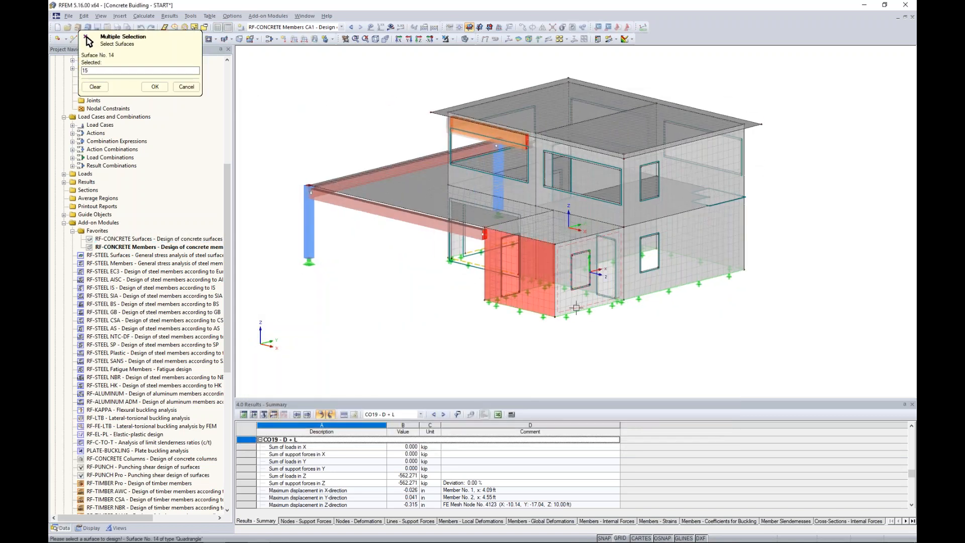
pyautogui.click(577, 308)
pyautogui.keyDown('ctrl'); pyautogui.moveTo(546, 276); pyautogui.dragTo(553, 262, button='middle'); pyautogui.keyUp('ctrl')
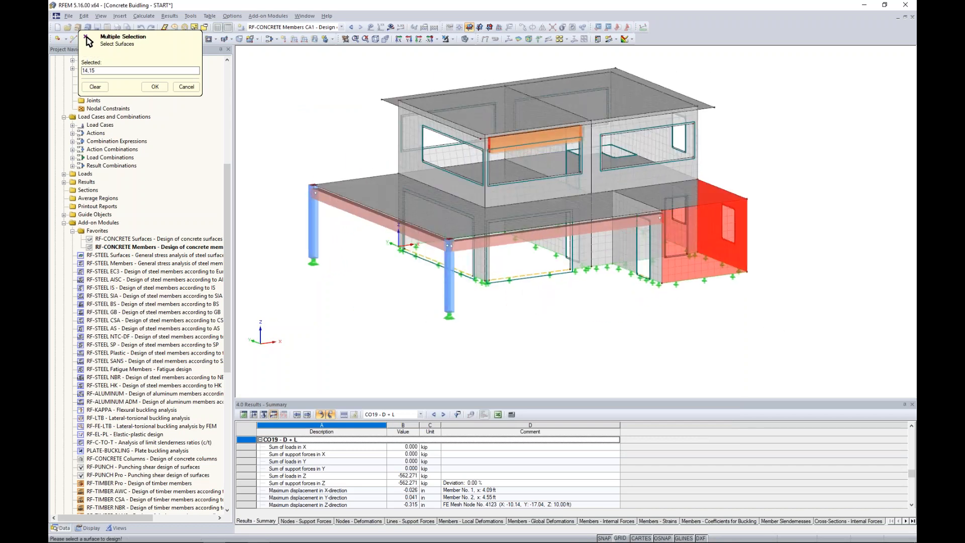
pyautogui.click(151, 86)
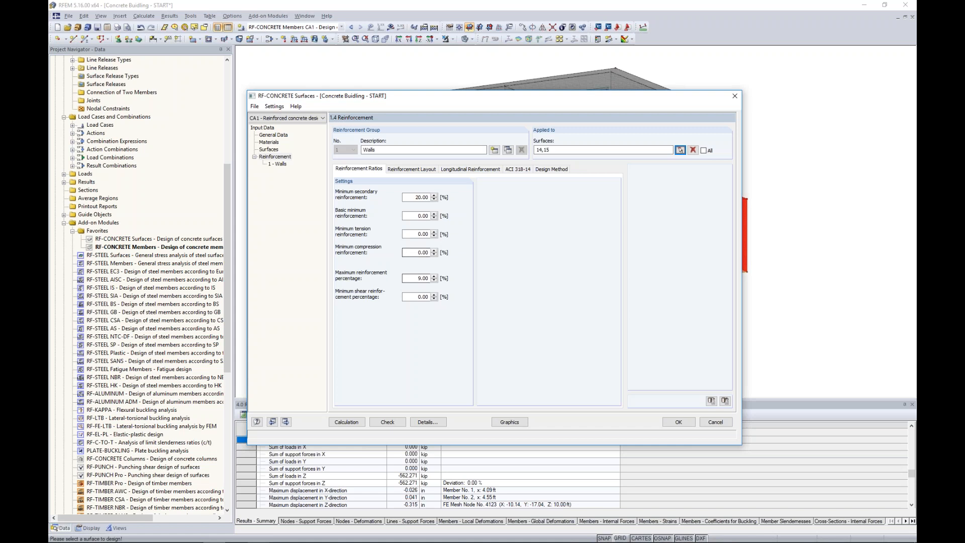
# Refer the concrete cover to the edge and set it to 1.5 in for the basic and additional reinforcement, top and bottom.
pyautogui.click(405, 170)
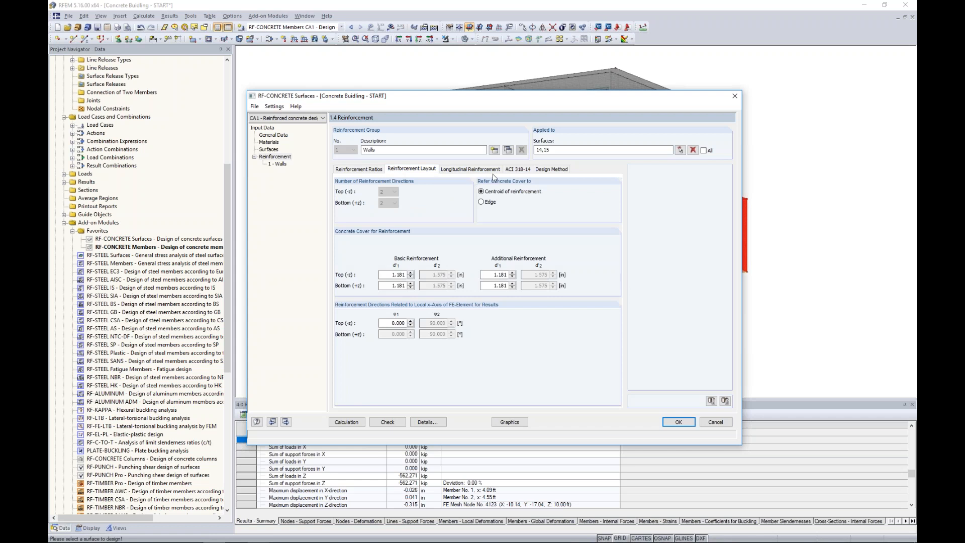
pyautogui.click(481, 202)
pyautogui.click(386, 275)
pyautogui.moveTo(385, 275); pyautogui.dragTo(440, 276)
pyautogui.write('1.5')
pyautogui.press('Tab')
pyautogui.write('1.5')
pyautogui.press('Tab')
pyautogui.write('1.5')
pyautogui.press('Tab')
pyautogui.write('1.5')
pyautogui.press('Tab')
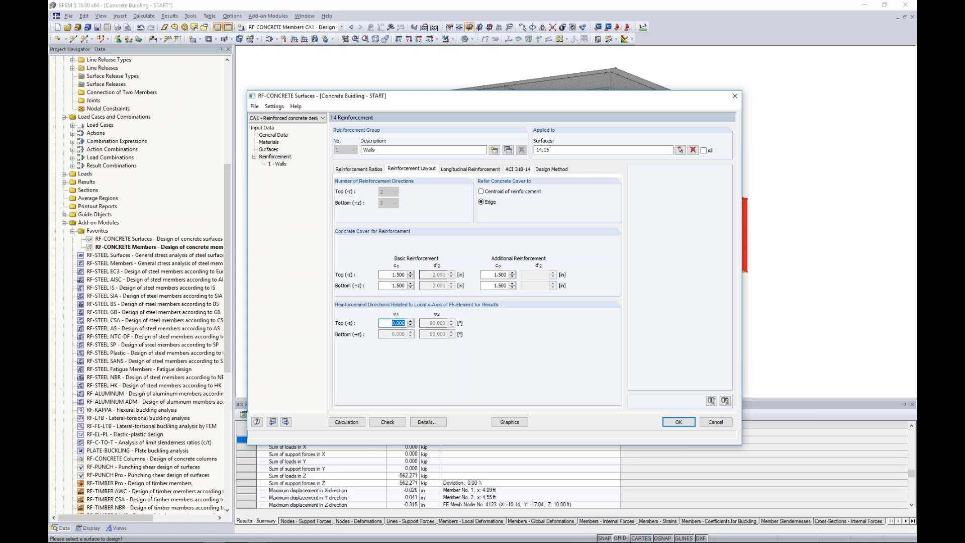
# Define the basic wall reinforcement as 0.625 in bars at 12 in spacing, top and bottom in both directions, keeping the required additional reinforcement approach.
pyautogui.click(459, 171)
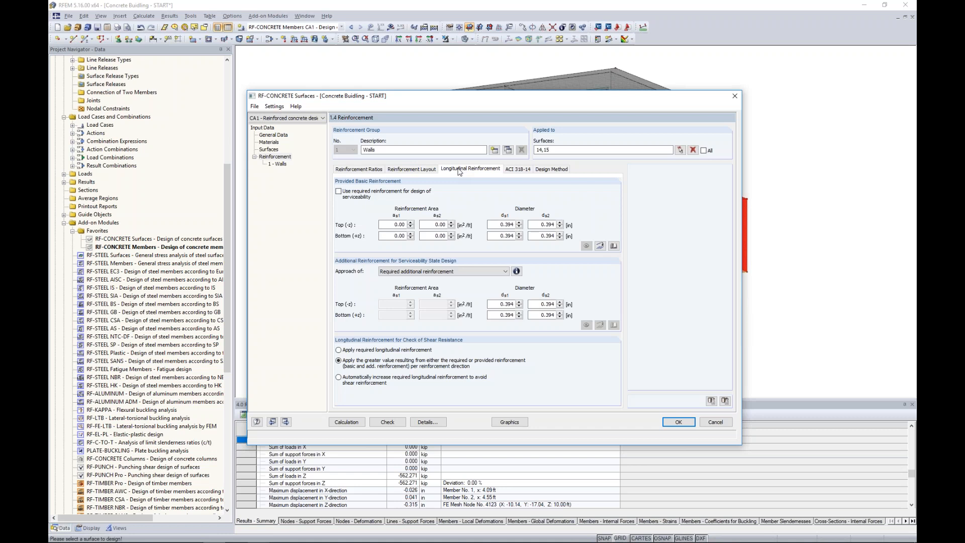
pyautogui.moveTo(541, 100); pyautogui.dragTo(424, 92)
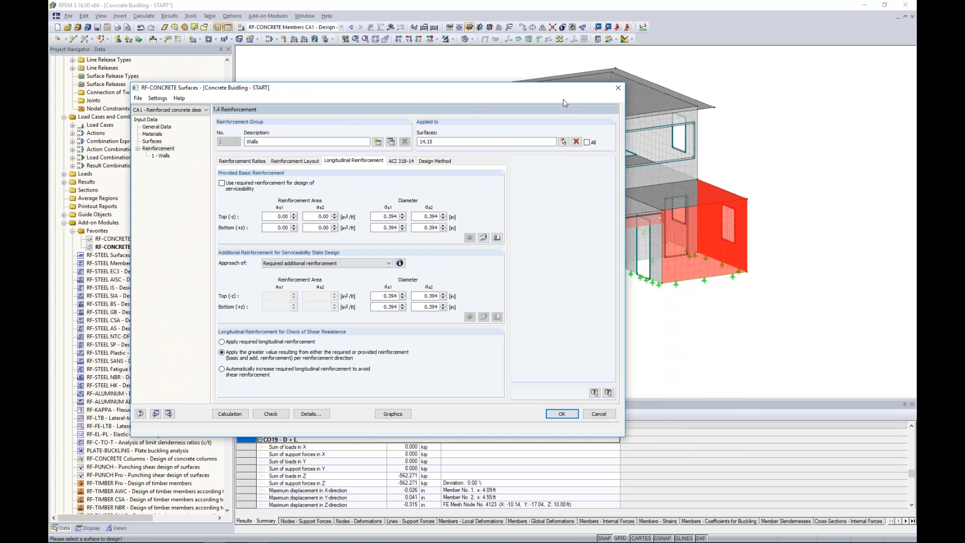
pyautogui.moveTo(556, 90); pyautogui.dragTo(660, 95)
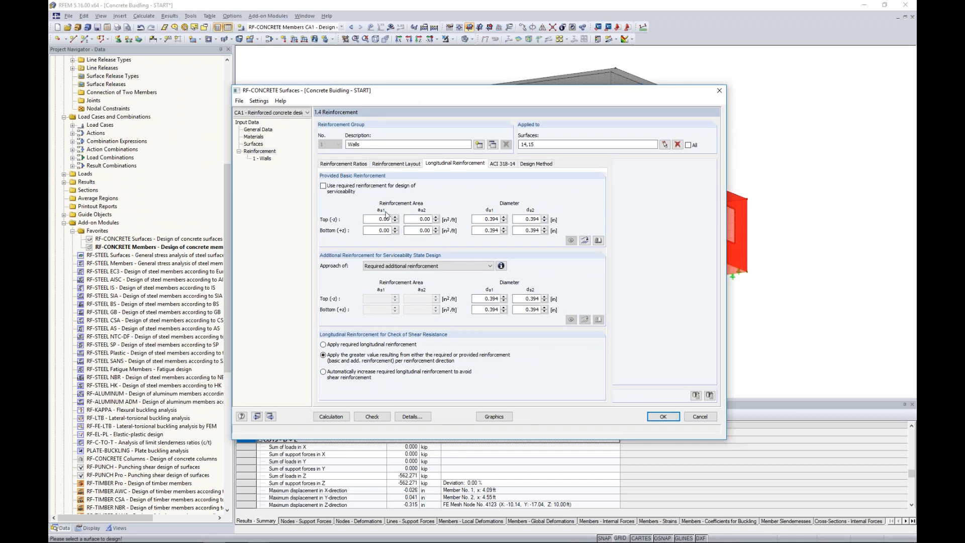
pyautogui.doubleClick(425, 230)
pyautogui.click(584, 240)
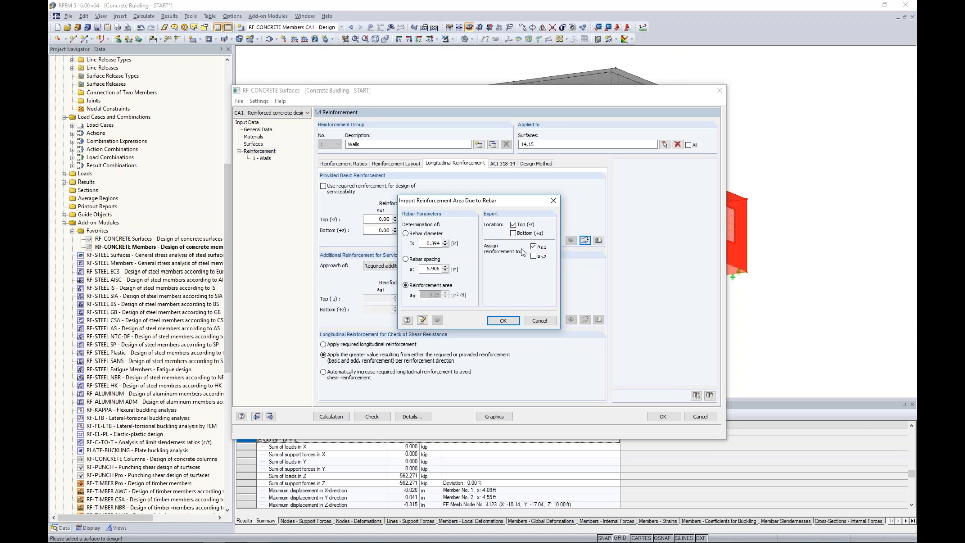
pyautogui.click(513, 234)
pyautogui.click(537, 257)
pyautogui.doubleClick(424, 243)
pyautogui.write('0.625')
pyautogui.doubleClick(432, 269)
pyautogui.write('12.0')
pyautogui.click(502, 321)
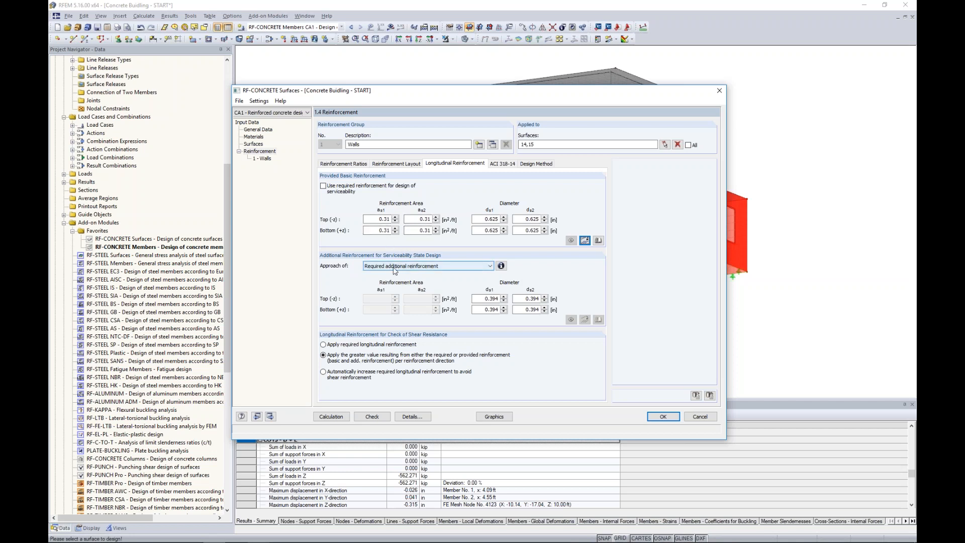
pyautogui.click(406, 266)
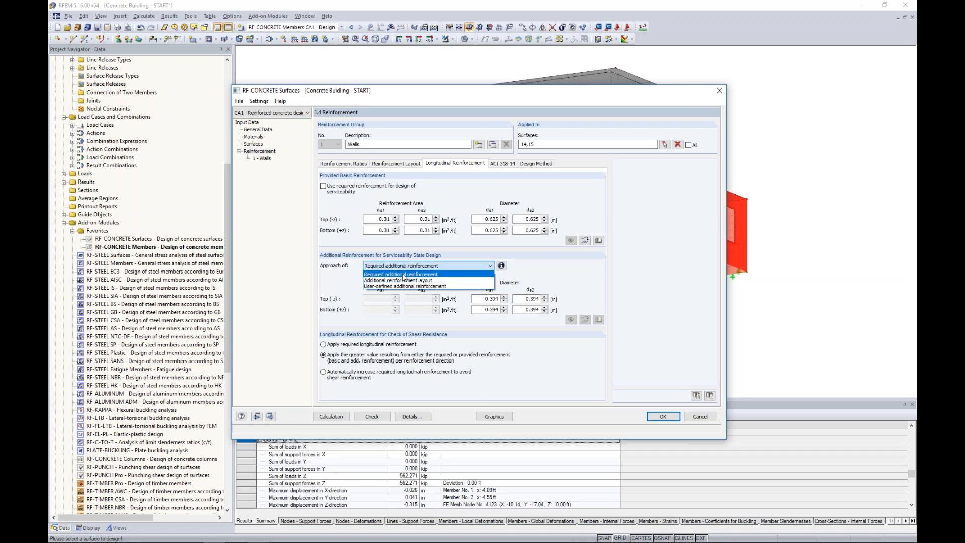
pyautogui.click(402, 274)
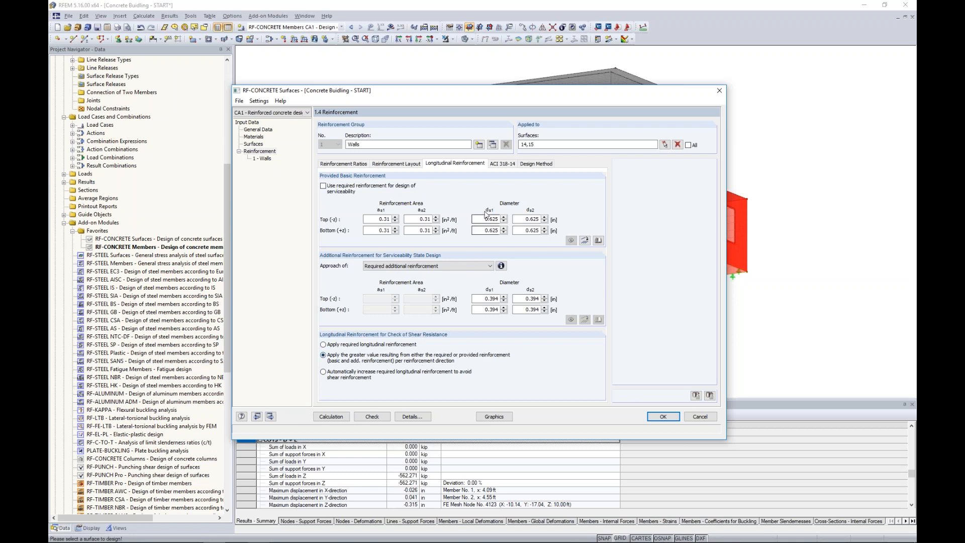
# Apply the Chapter 11 minimum longitudinal reinforcement for walls instead of that for plates, check the design method, and accept the module's input.
pyautogui.click(501, 165)
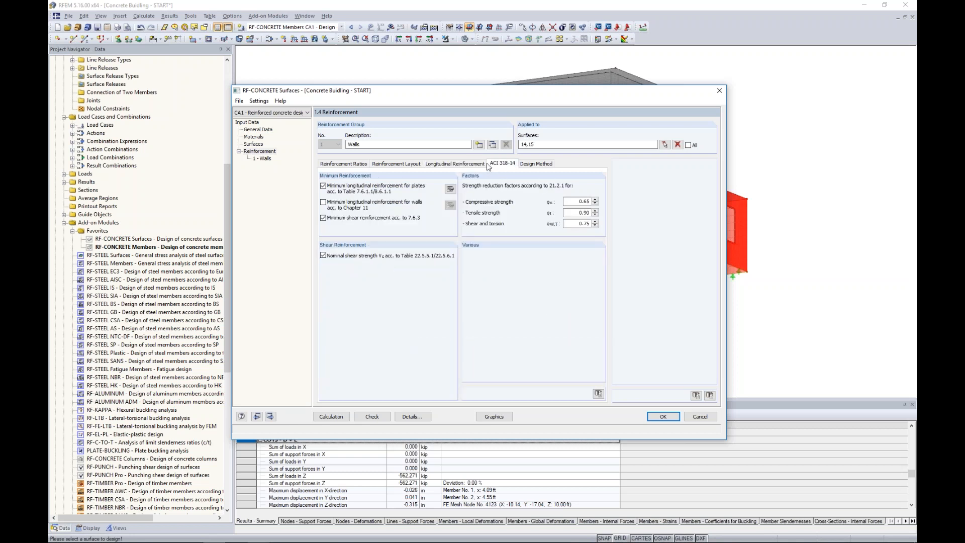
pyautogui.click(323, 203)
pyautogui.click(324, 185)
pyautogui.click(541, 165)
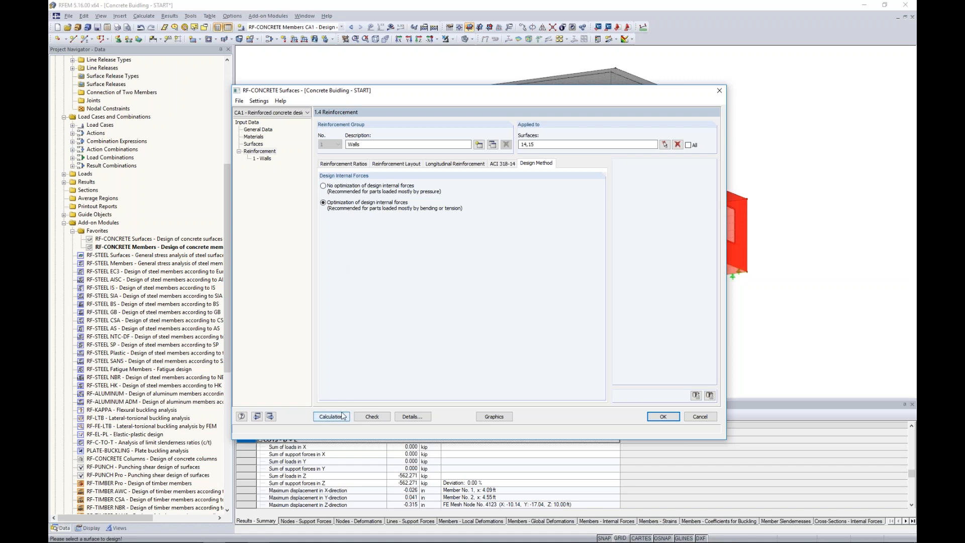
pyautogui.click(664, 416)
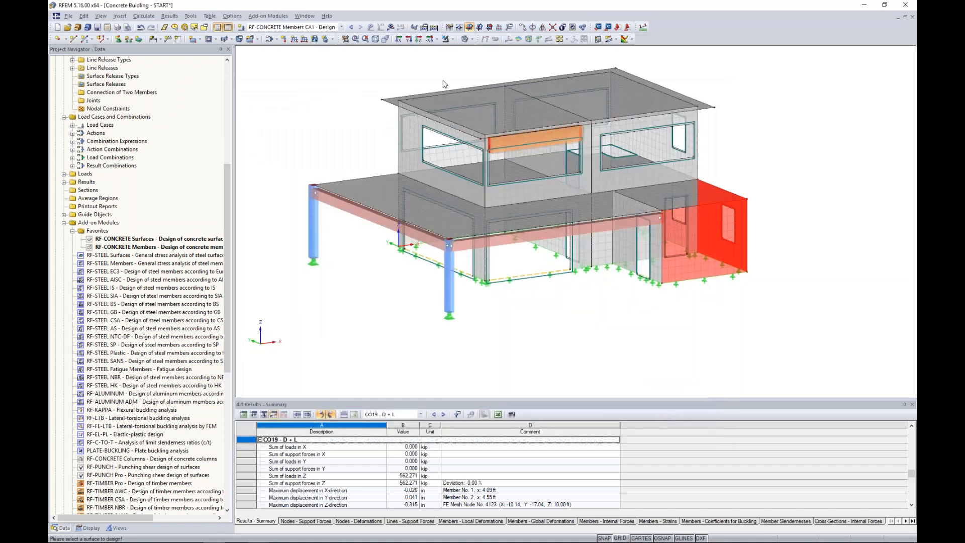
# Switch to the already calculated WALLS model and open its RF-CONCRETE Surfaces design case.
pyautogui.click(305, 15)
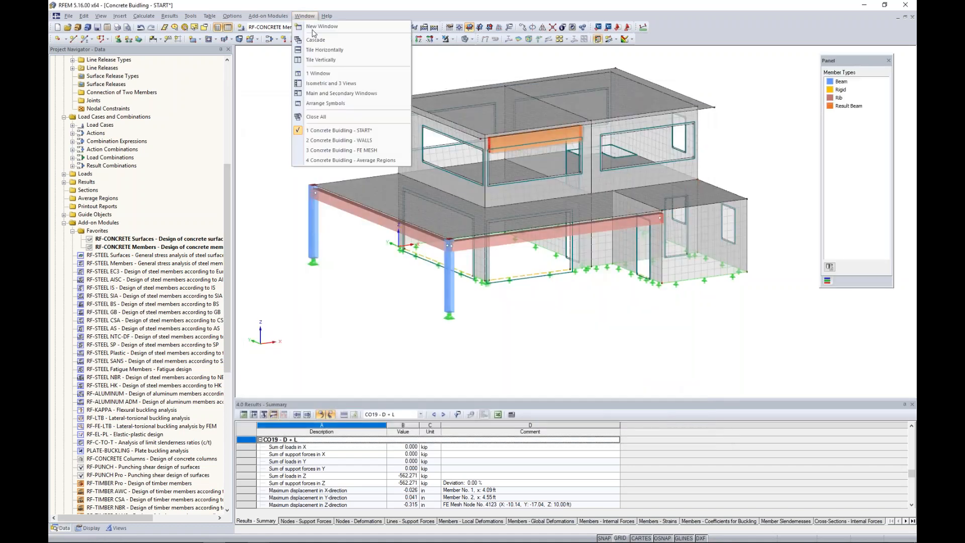
pyautogui.click(337, 141)
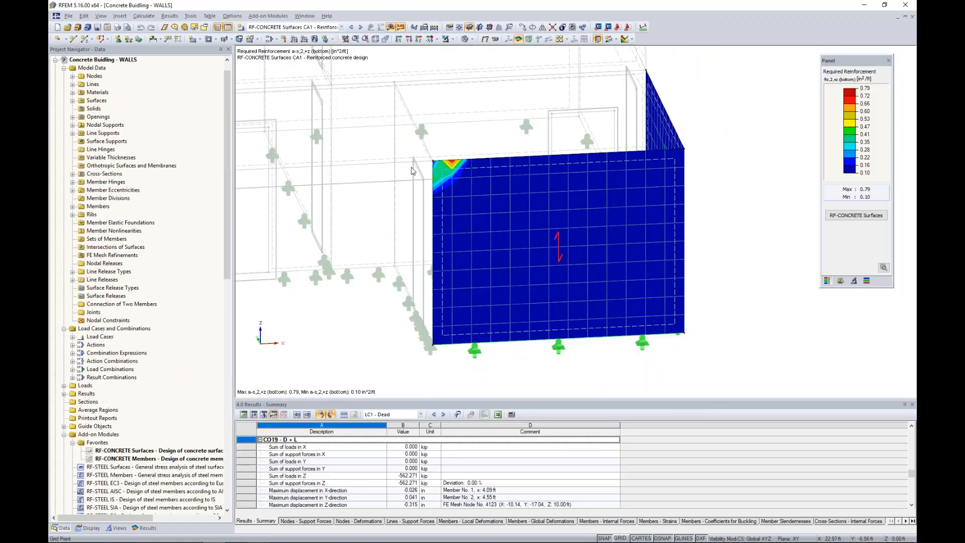
pyautogui.click(857, 215)
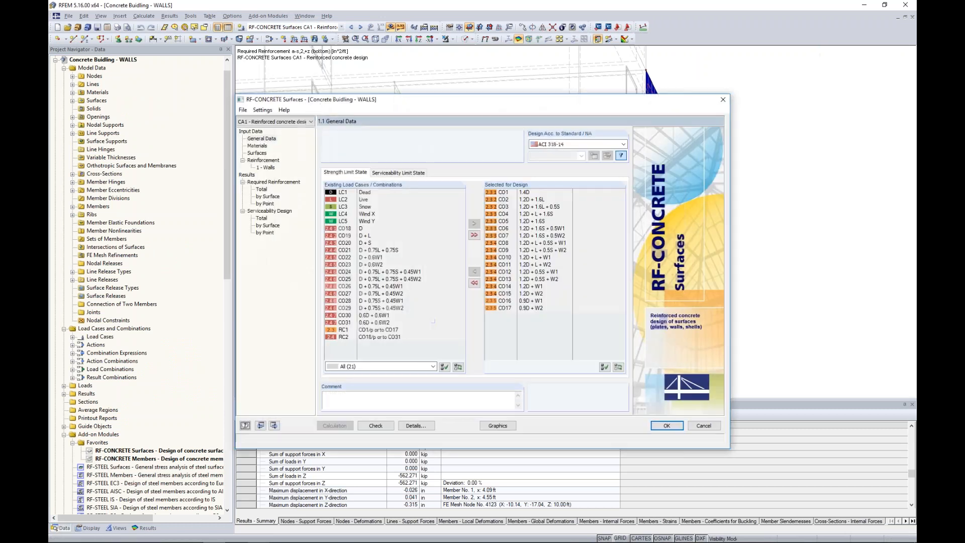
# Examine the total required reinforcement and the results by surface, comparing them with the colour plot on the walls.
pyautogui.click(261, 190)
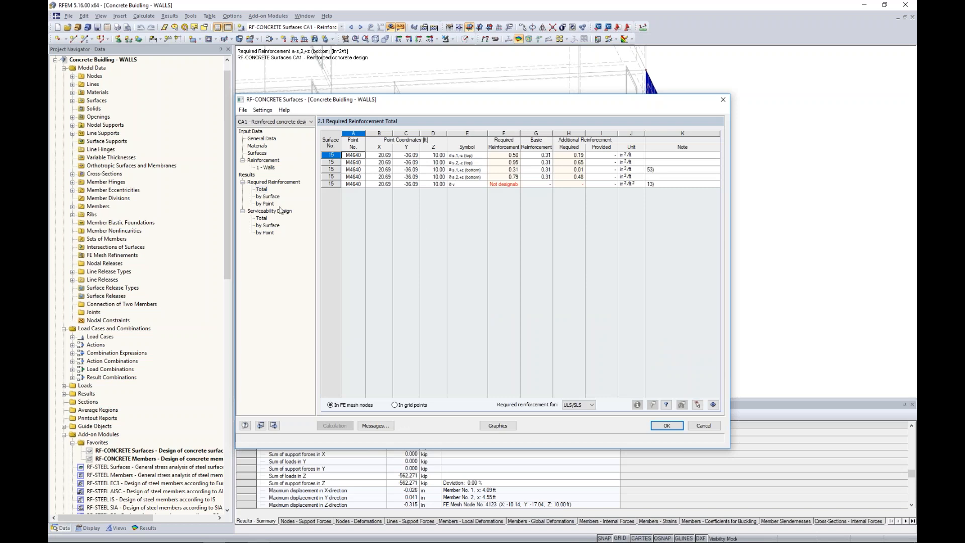
pyautogui.click(272, 197)
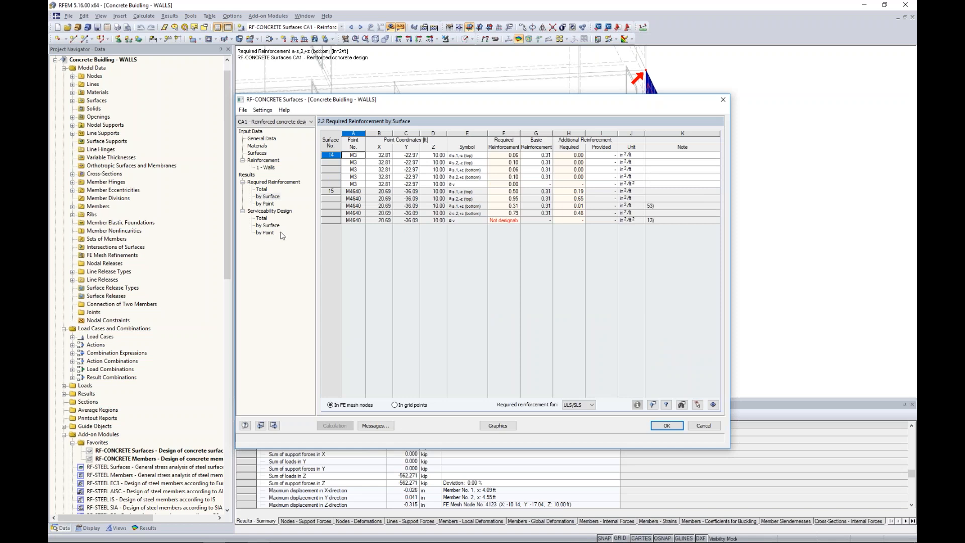
pyautogui.moveTo(424, 100); pyautogui.dragTo(429, 133)
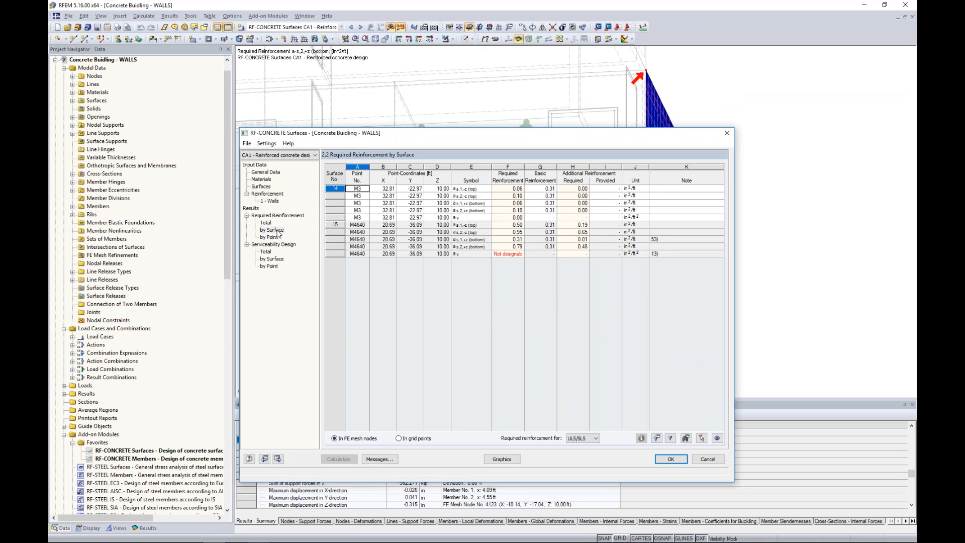
pyautogui.moveTo(418, 135); pyautogui.dragTo(419, 276)
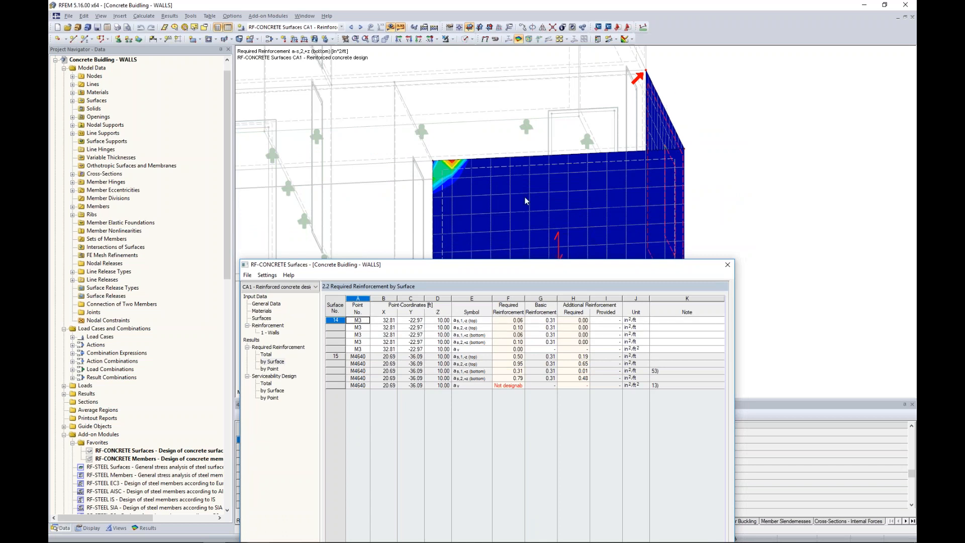
pyautogui.moveTo(527, 273); pyautogui.dragTo(539, 133)
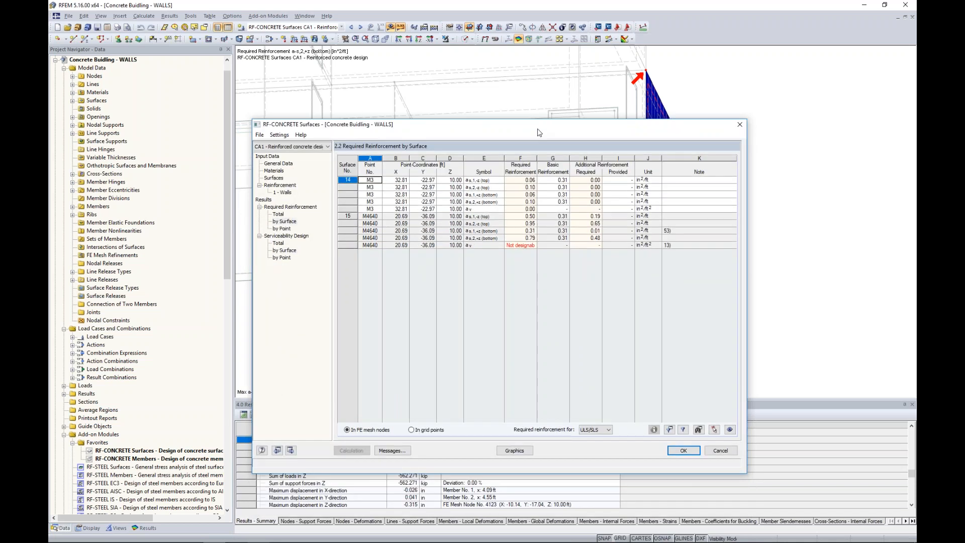
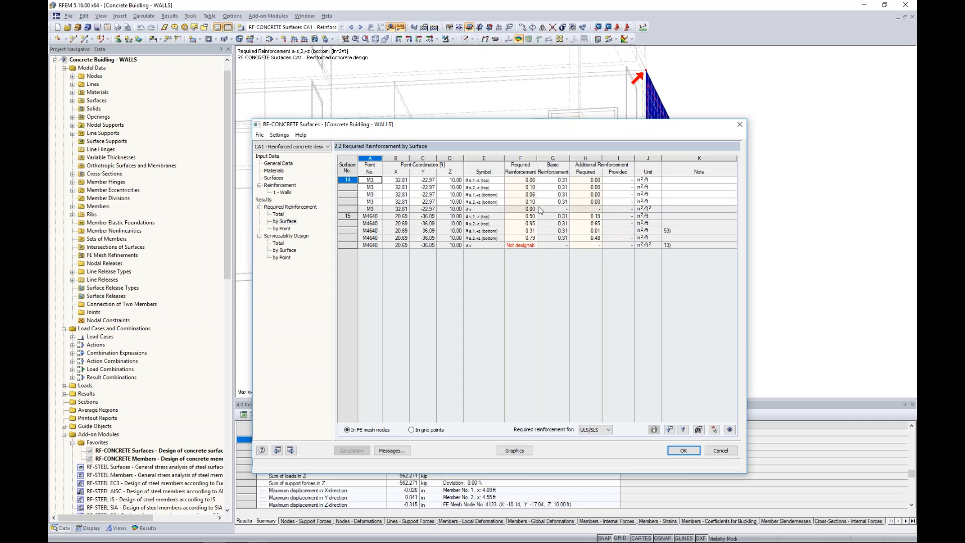
# Examine surface 15's required reinforcement by surface, including the shear result that is not designable, against the wall's colour plot.
pyautogui.click(458, 217)
pyautogui.moveTo(497, 127); pyautogui.dragTo(523, 109)
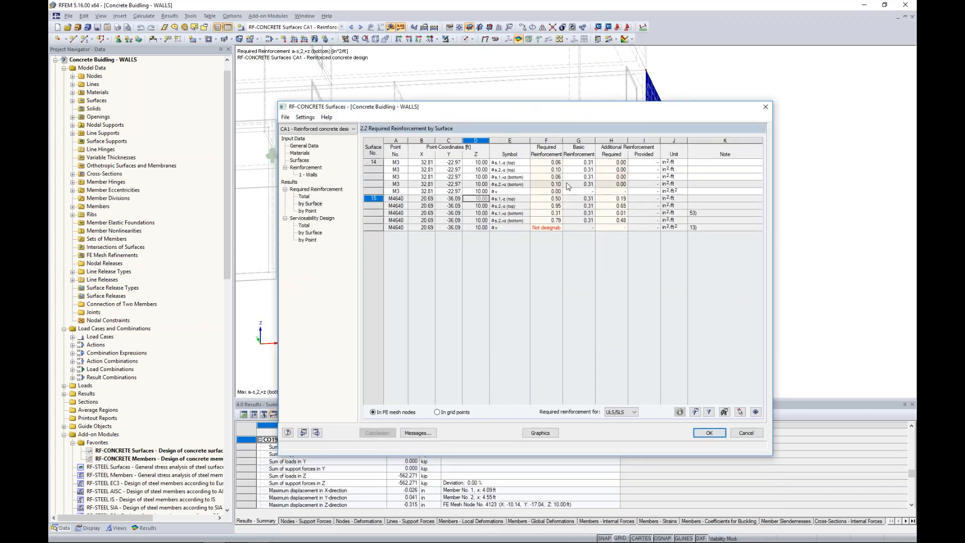
pyautogui.click(552, 206)
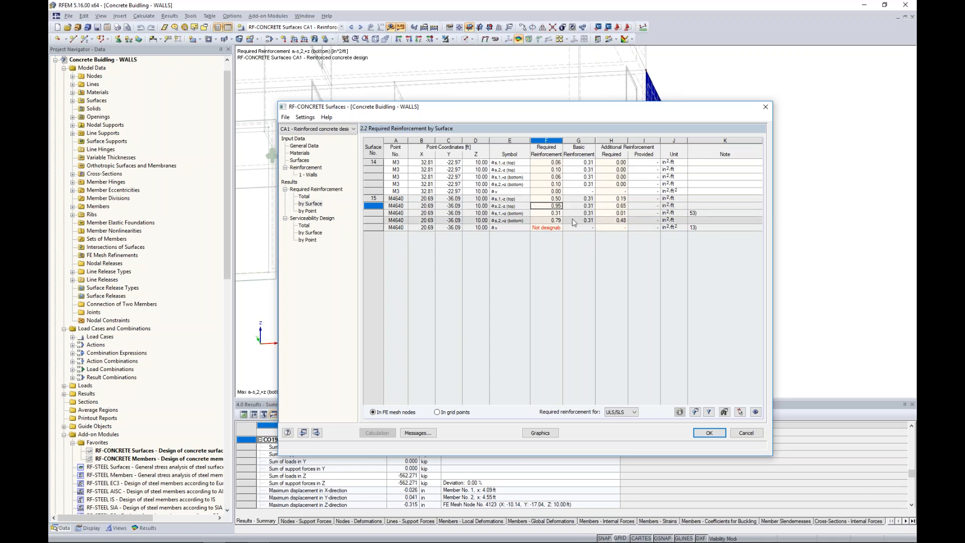
pyautogui.click(551, 227)
pyautogui.doubleClick(562, 150)
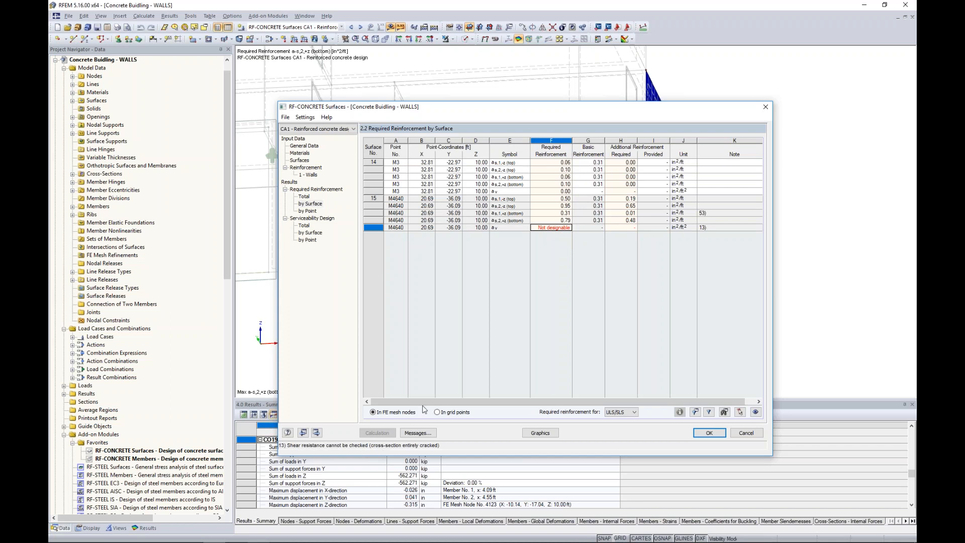
pyautogui.moveTo(549, 107); pyautogui.dragTo(526, 256)
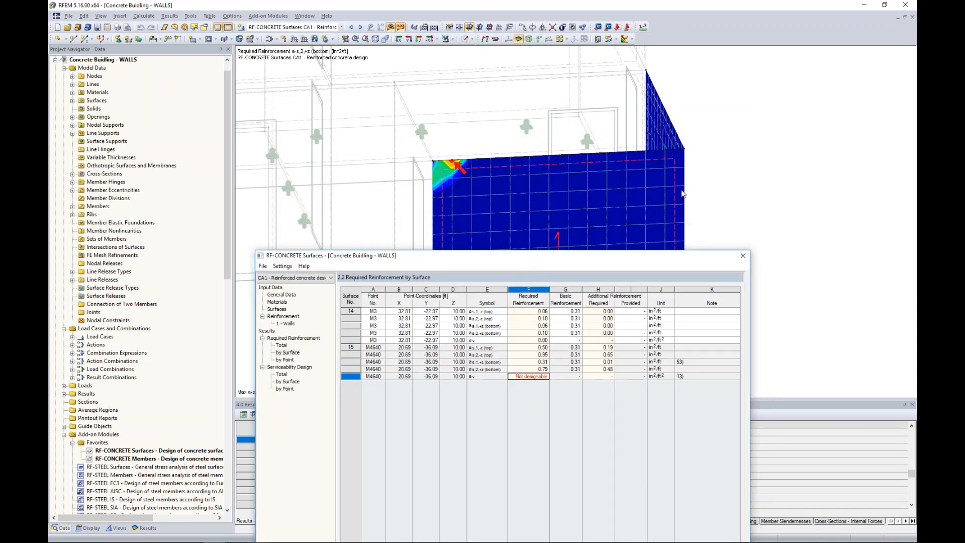
pyautogui.moveTo(645, 258); pyautogui.dragTo(650, 139)
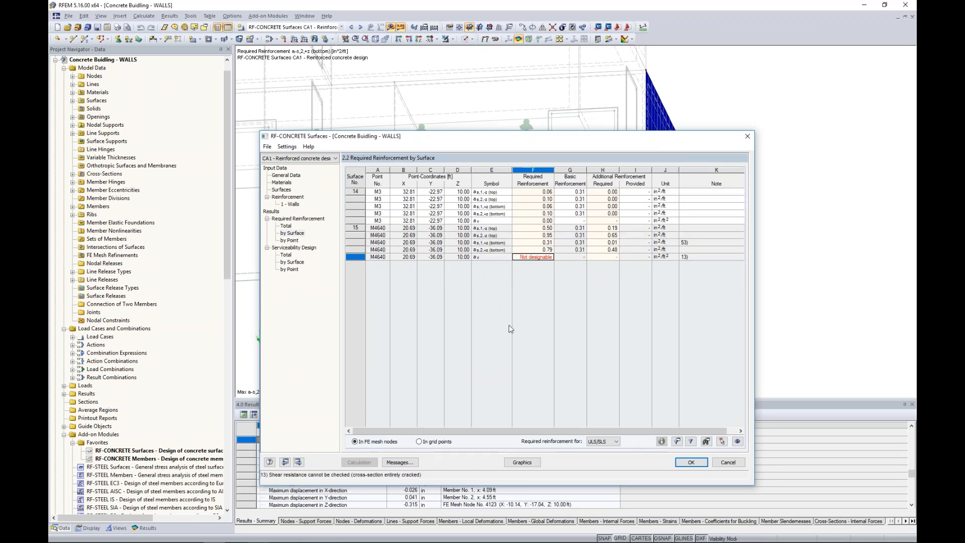
# Compare the top and bottom required reinforcement plots on the walls in both directions and inspect the peak at the front wall's upper corner.
pyautogui.click(522, 462)
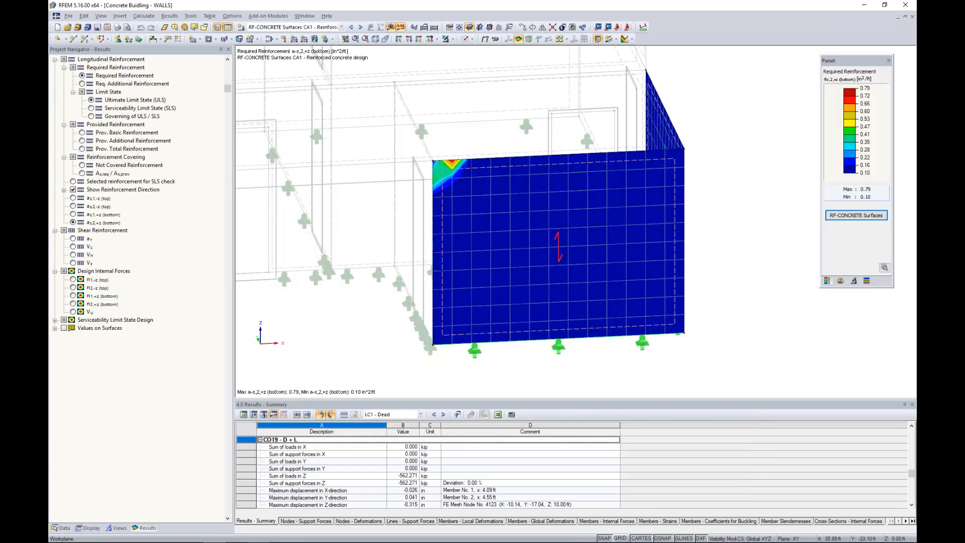
pyautogui.keyDown('ctrl'); pyautogui.moveTo(732, 308); pyautogui.dragTo(657, 267, button='middle'); pyautogui.keyUp('ctrl')
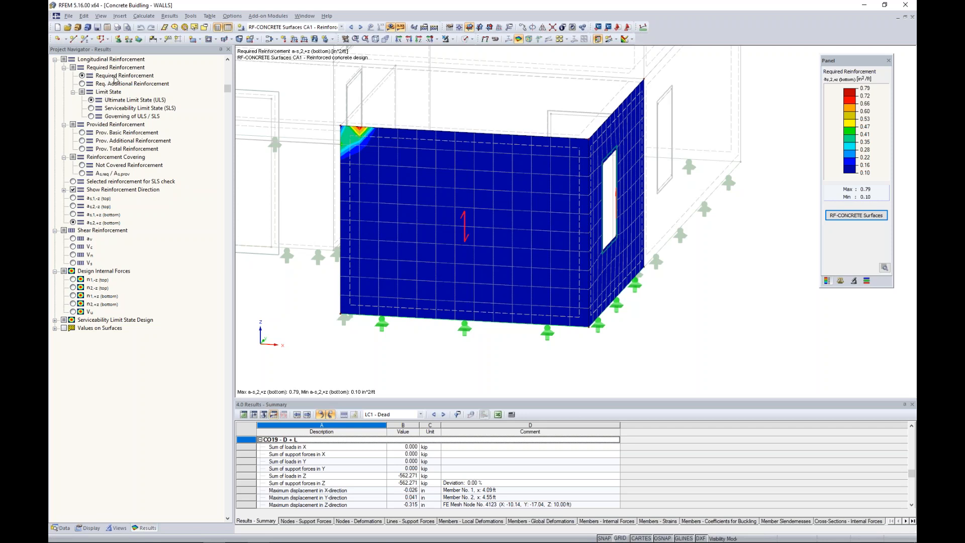
pyautogui.click(73, 199)
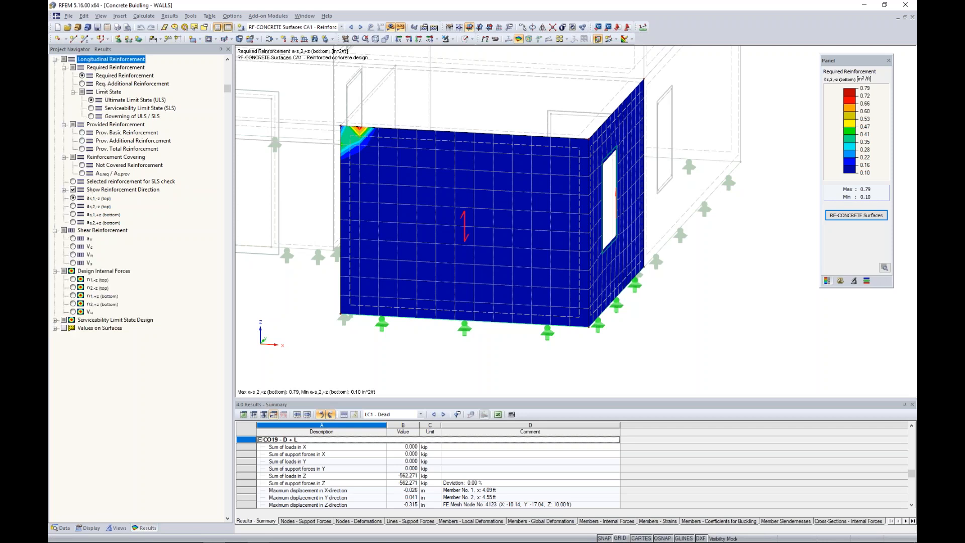
pyautogui.click(74, 207)
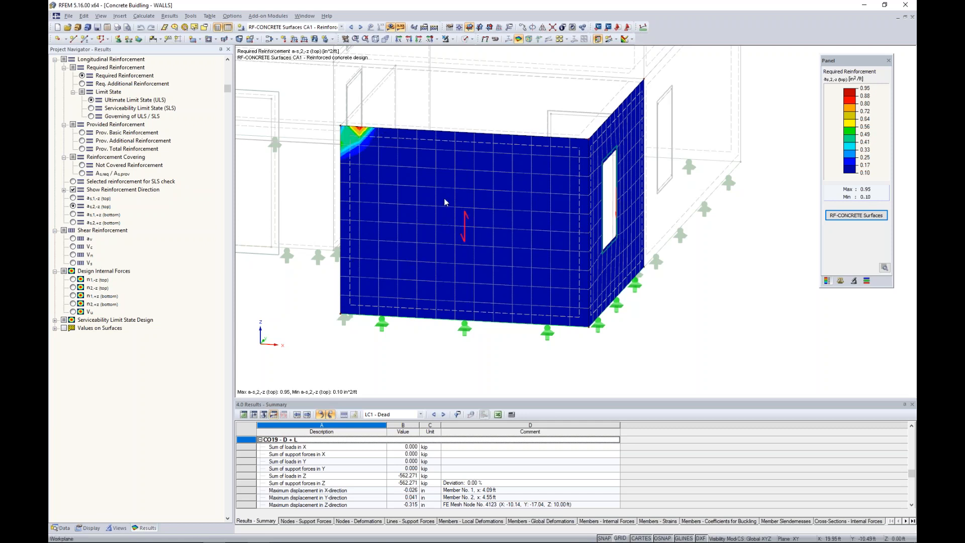
pyautogui.click(73, 214)
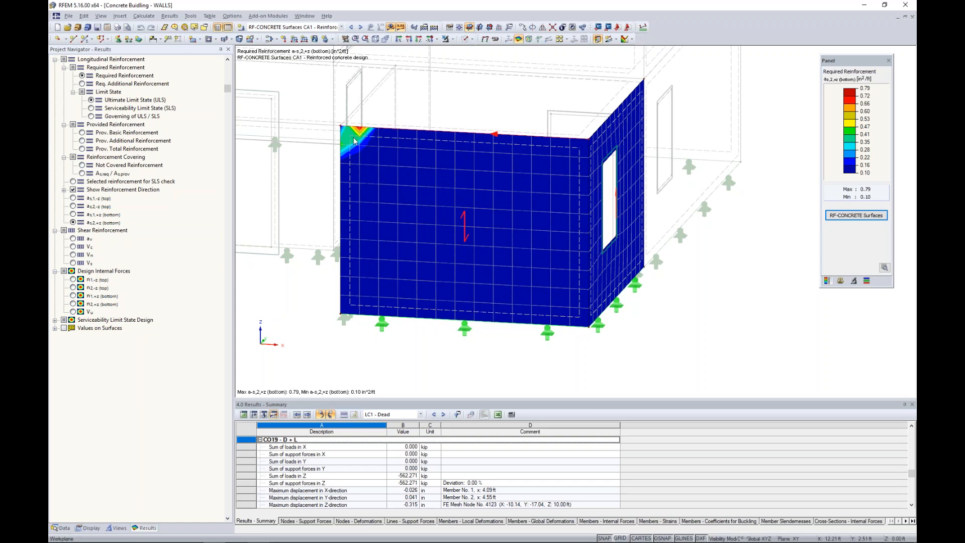
pyautogui.moveTo(334, 189); pyautogui.dragTo(466, 223, button='middle')
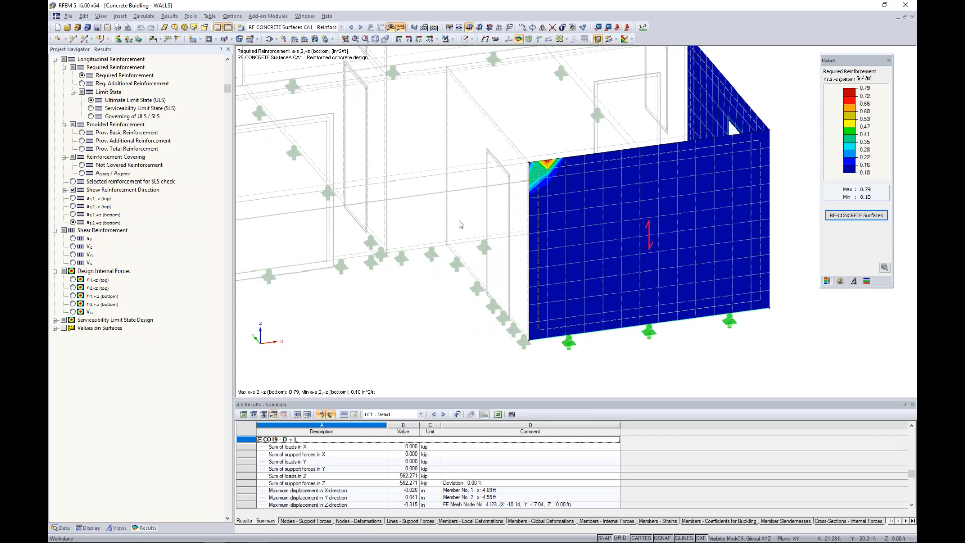
pyautogui.scroll(1, 535, 180)
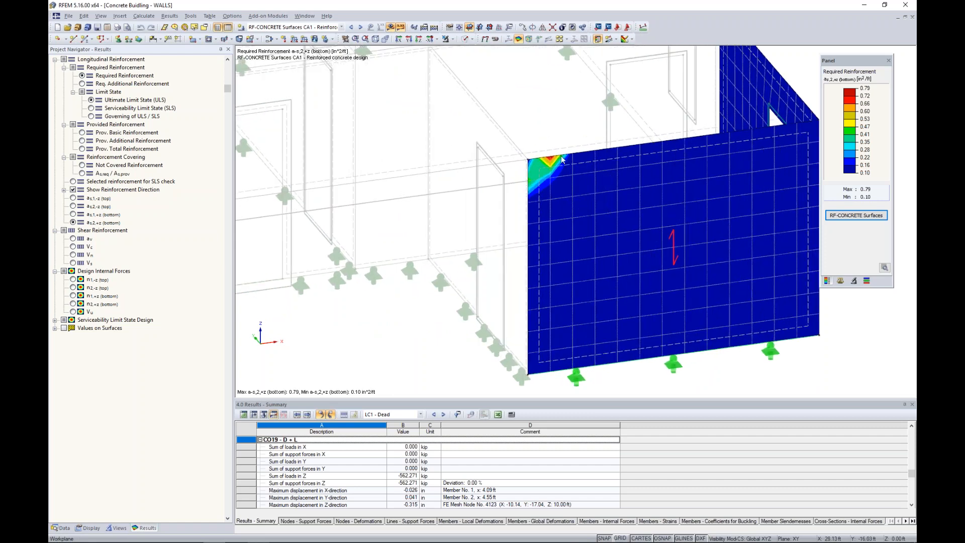
pyautogui.scroll(1, 535, 167)
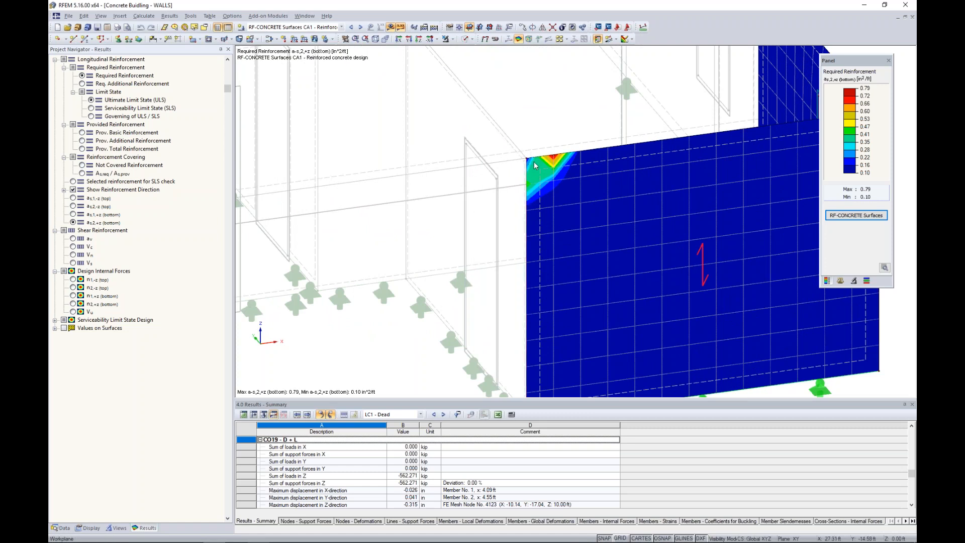
pyautogui.scroll(2, 533, 164)
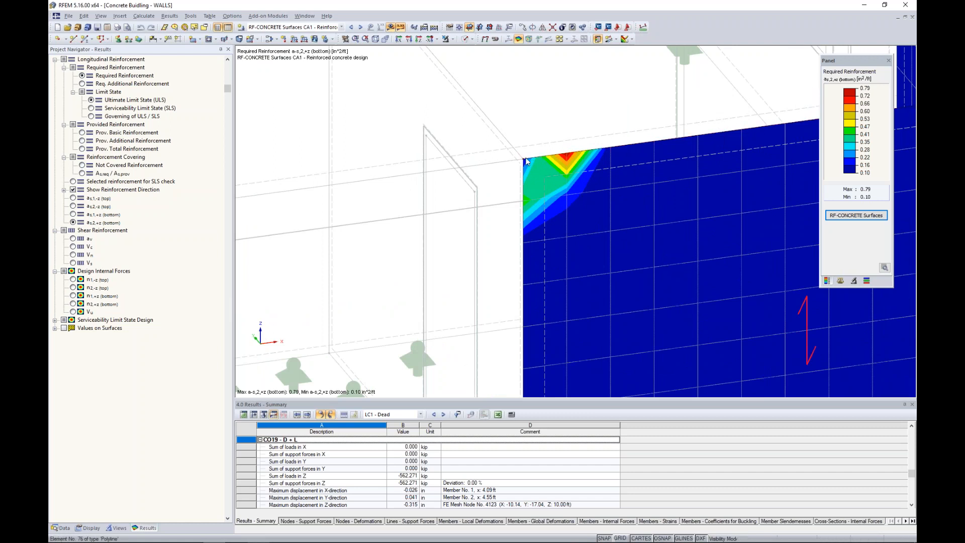
pyautogui.moveTo(523, 162)
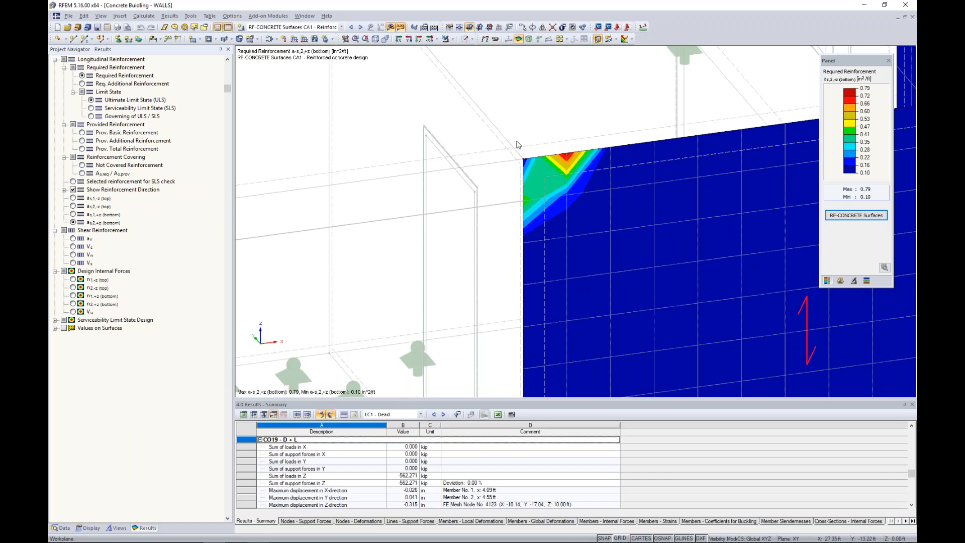
# Add a circular FE mesh refinement at the wall's upper corner node with 3.0 ft radius and 0.08 ft inner target length, accepting result deletion.
pyautogui.moveTo(518, 145); pyautogui.dragTo(483, 114, button='middle')
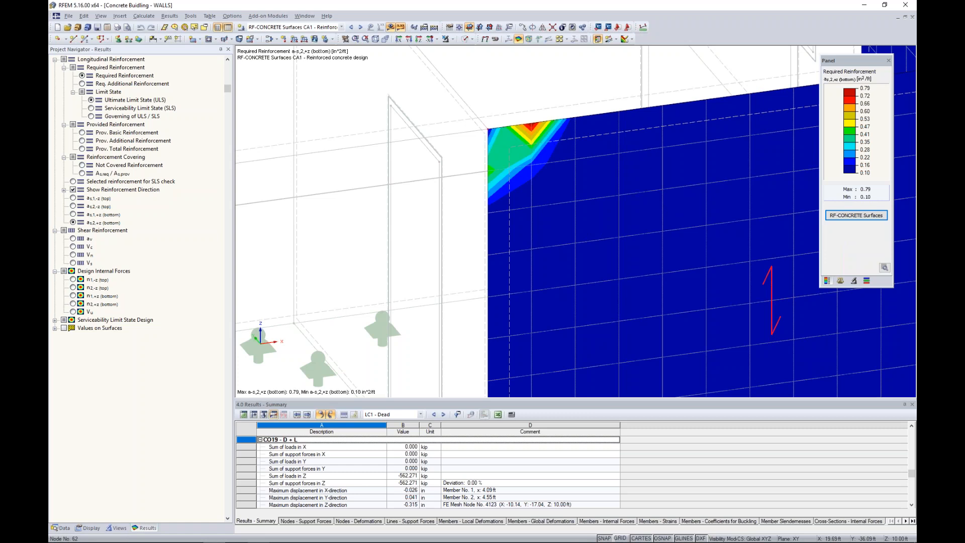
pyautogui.rightClick(488, 130)
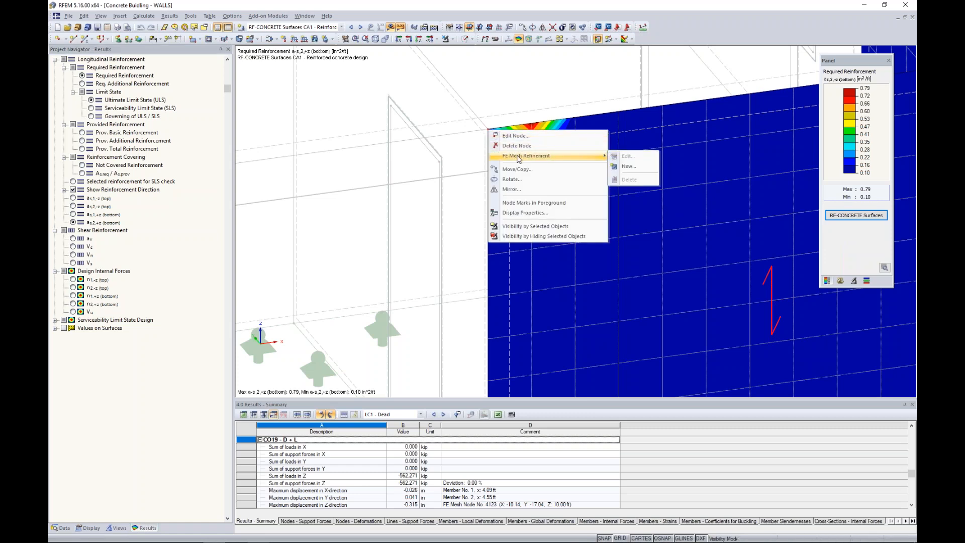
pyautogui.click(623, 167)
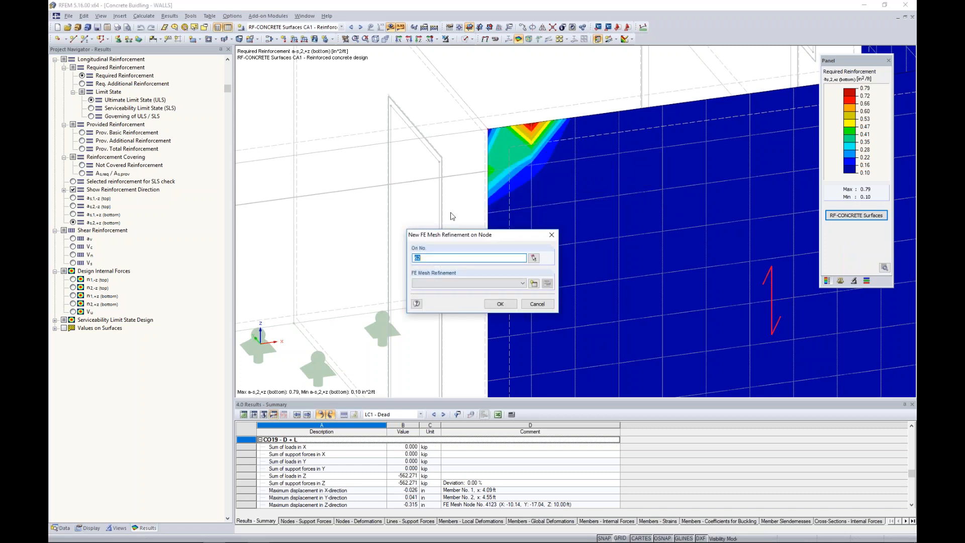
pyautogui.click(534, 285)
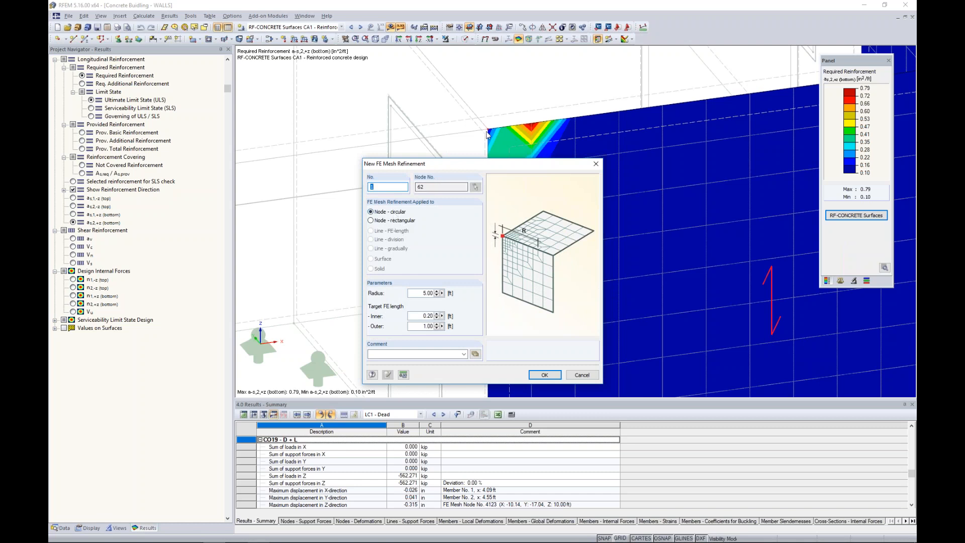
pyautogui.doubleClick(422, 293)
pyautogui.write('3.0')
pyautogui.press('Tab')
pyautogui.write('0.08')
pyautogui.click(546, 375)
pyautogui.click(502, 305)
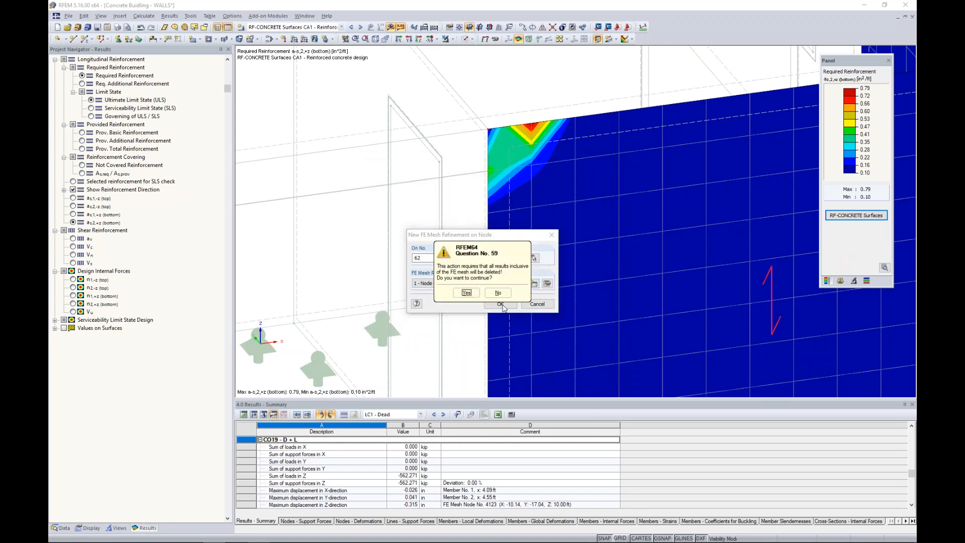
pyautogui.click(466, 293)
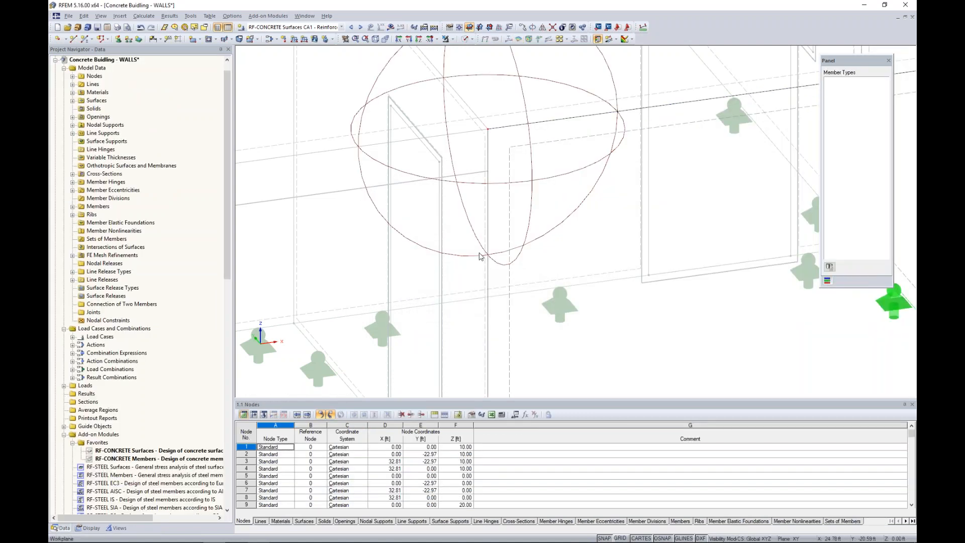
# Generate the FE mesh, display it on the model, and check the refined elements around the wall's upper corner.
pyautogui.keyDown('ctrl'); pyautogui.moveTo(485, 254); pyautogui.dragTo(542, 237, button='middle'); pyautogui.keyUp('ctrl')
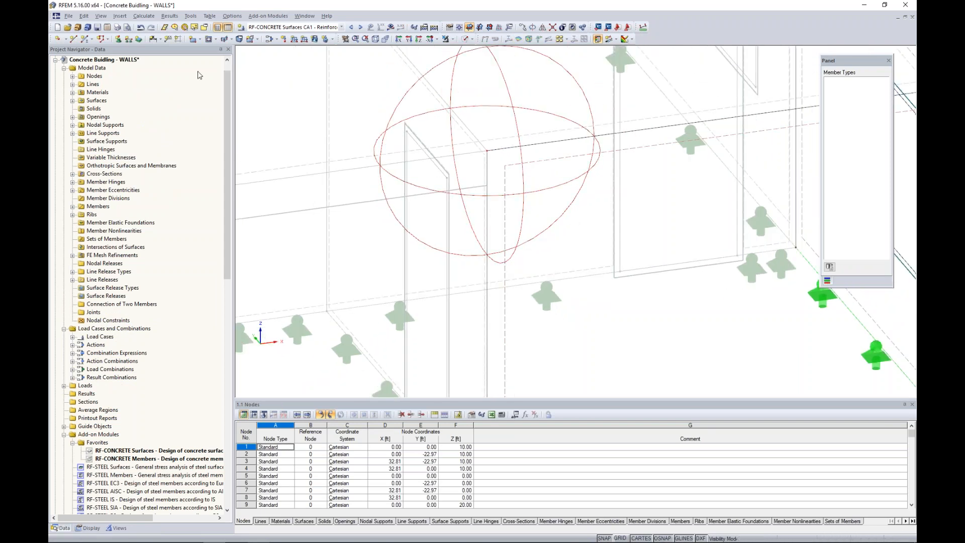
pyautogui.click(151, 20)
pyautogui.click(166, 128)
pyautogui.rightClick(482, 92)
pyautogui.click(523, 185)
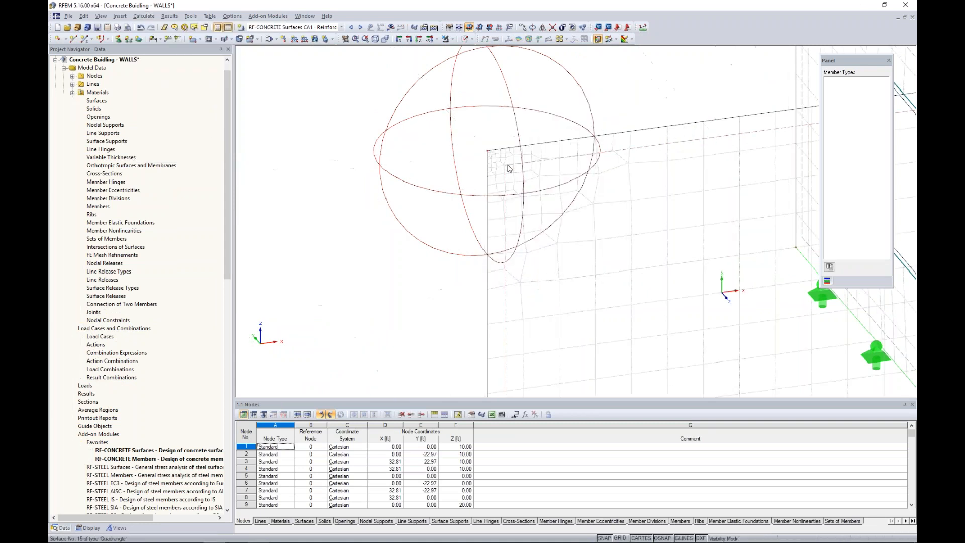
pyautogui.scroll(3, 509, 169)
pyautogui.scroll(5, 509, 169)
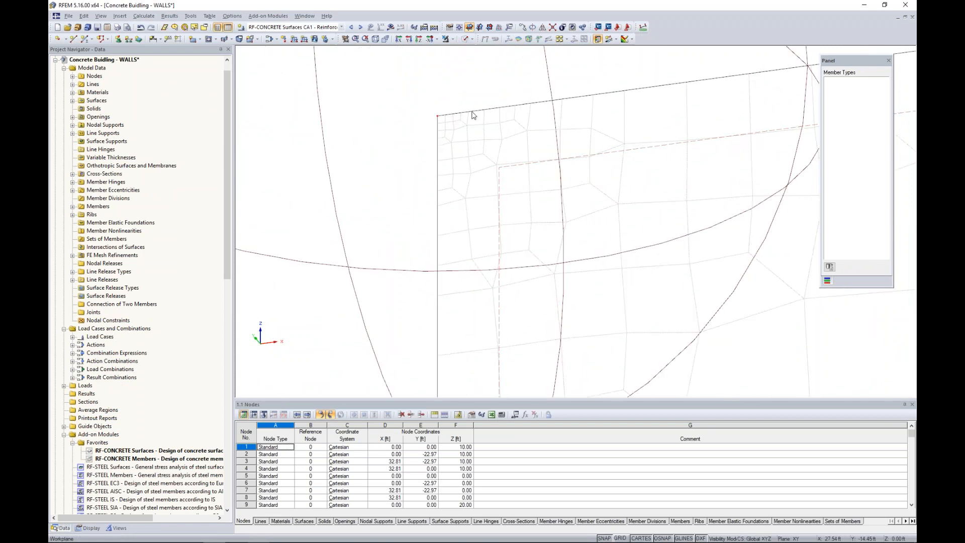
pyautogui.scroll(-3, 501, 180)
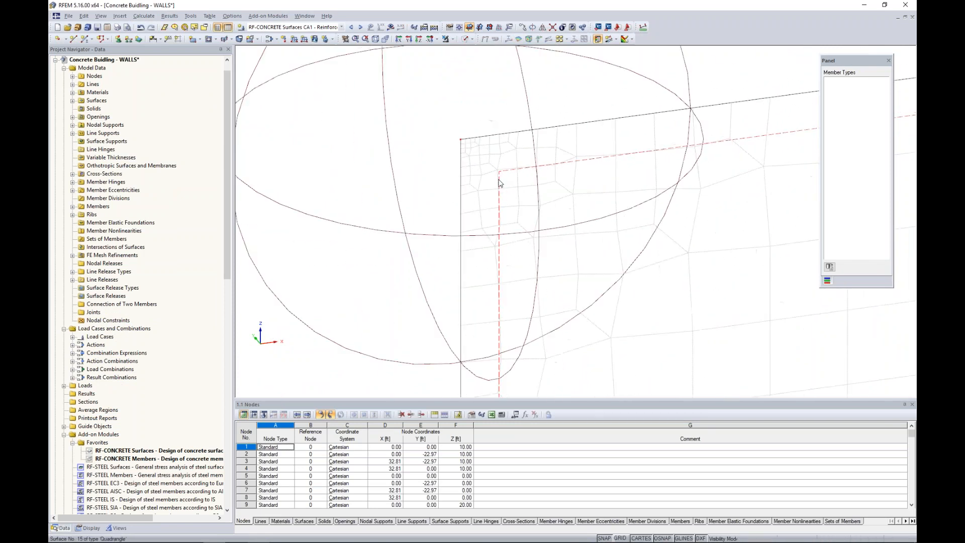
pyautogui.scroll(-1, 500, 180)
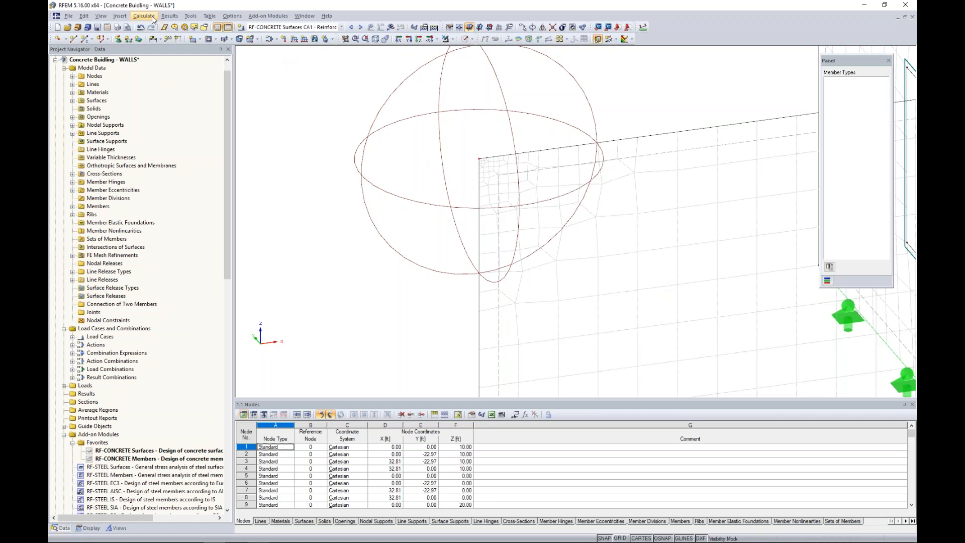
# Switch to the already prepared FE MESH model and bring up its result options for the surfaces.
pyautogui.click(305, 16)
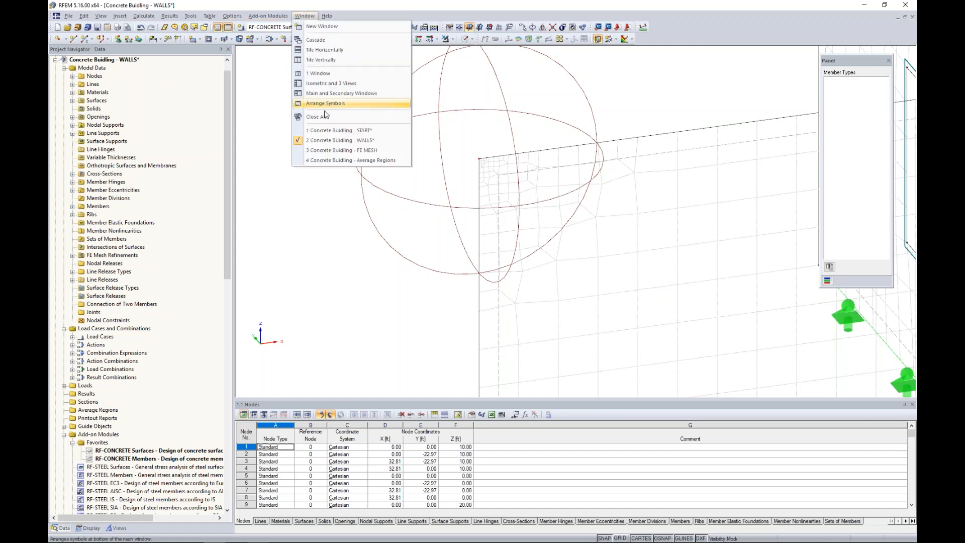
pyautogui.click(340, 153)
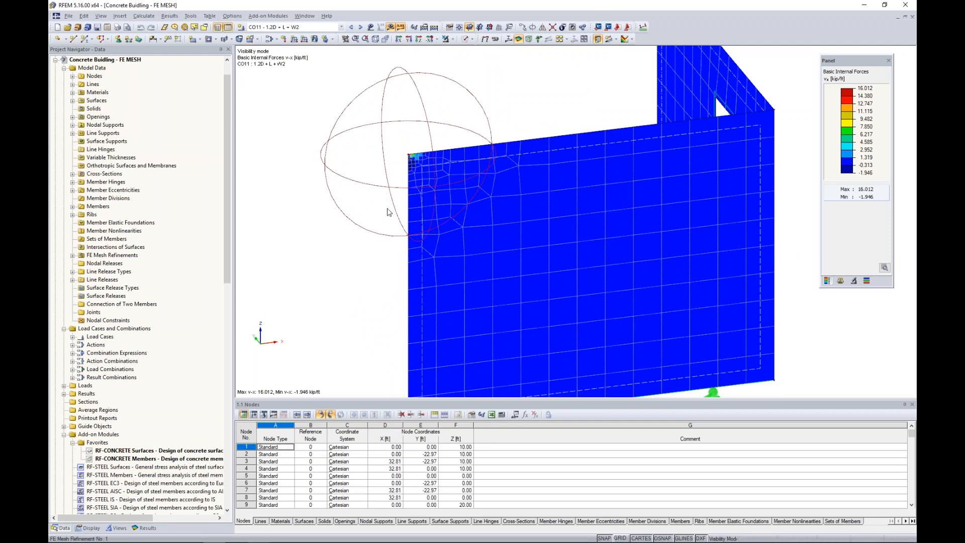
pyautogui.click(145, 528)
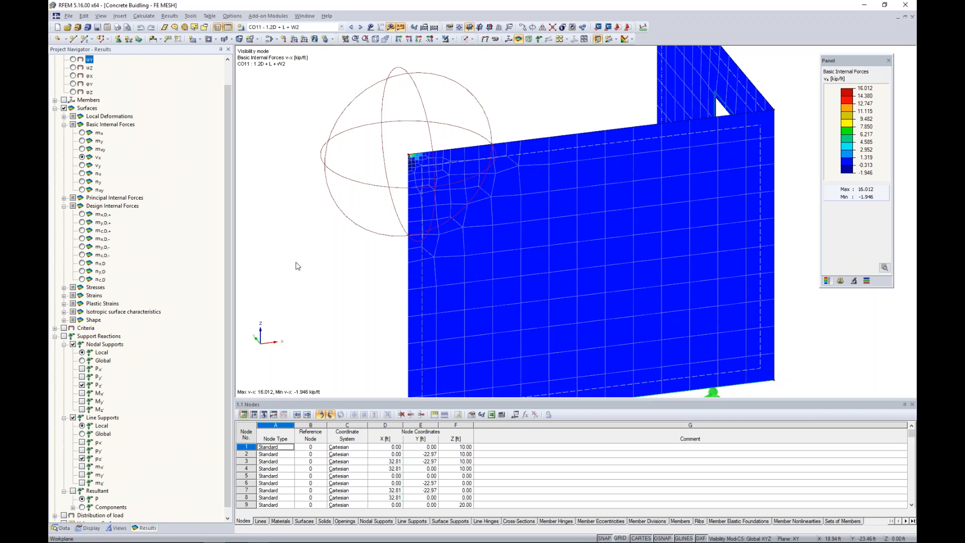
# Examine the basic internal forces vx and mxy in the refined mesh at the wall's upper corner.
pyautogui.moveTo(347, 233); pyautogui.dragTo(360, 251, button='middle')
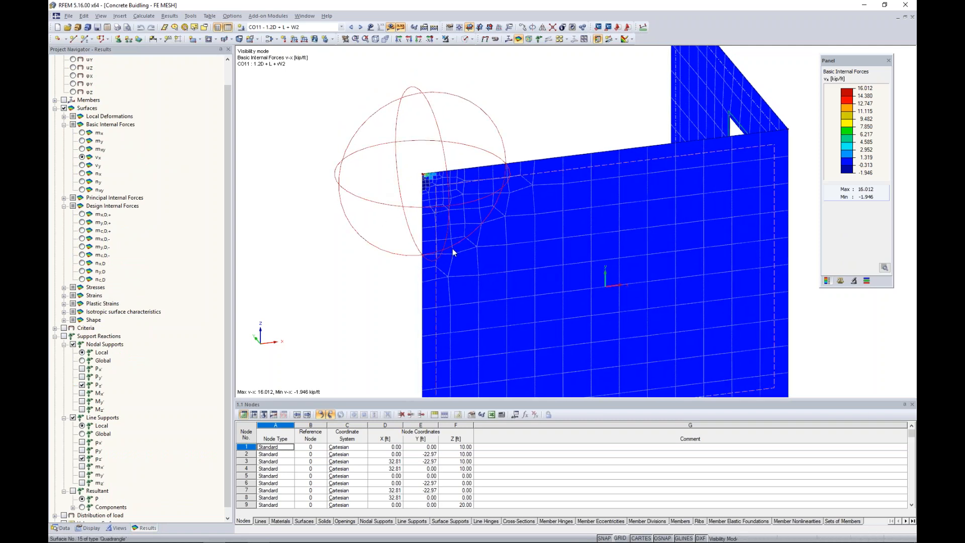
pyautogui.scroll(3, 460, 233)
pyautogui.scroll(2, 474, 210)
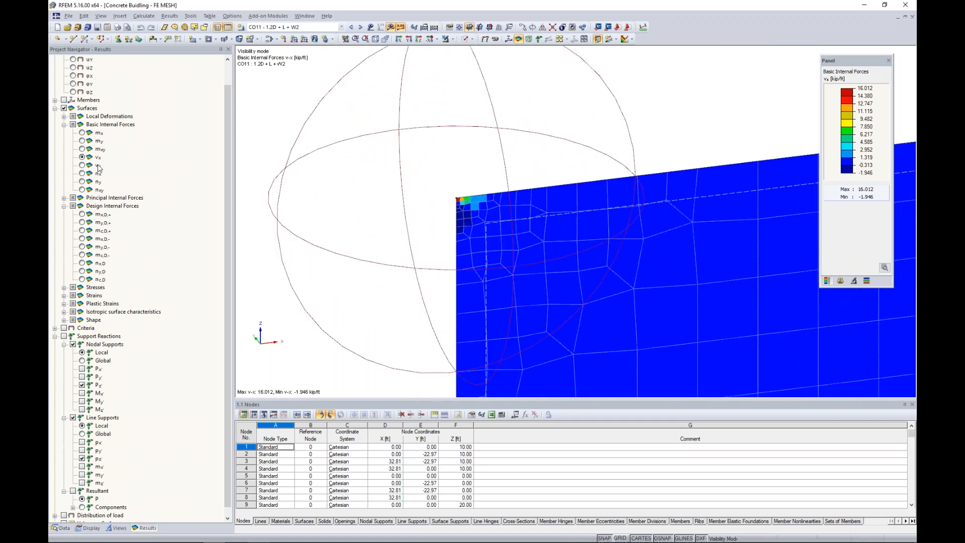
pyautogui.scroll(3, 439, 215)
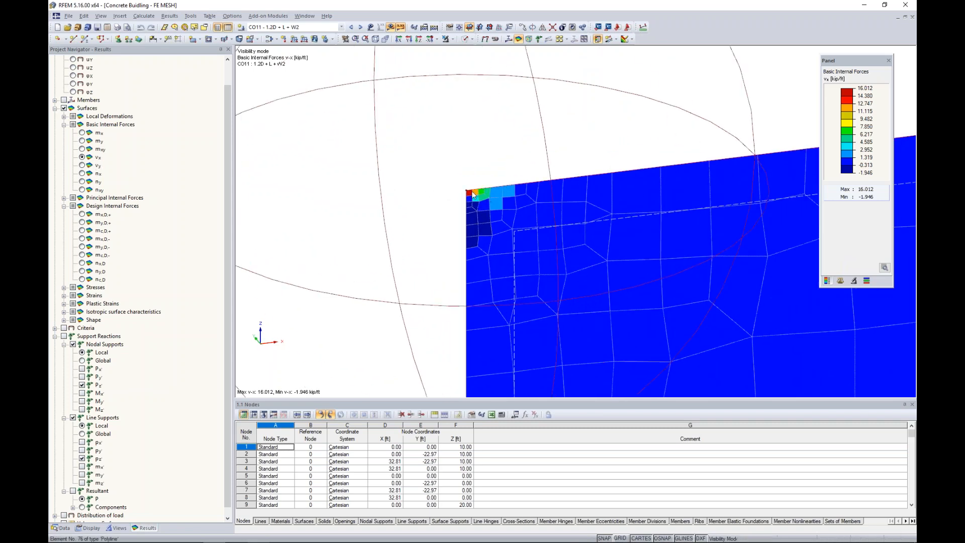
pyautogui.scroll(2, 475, 200)
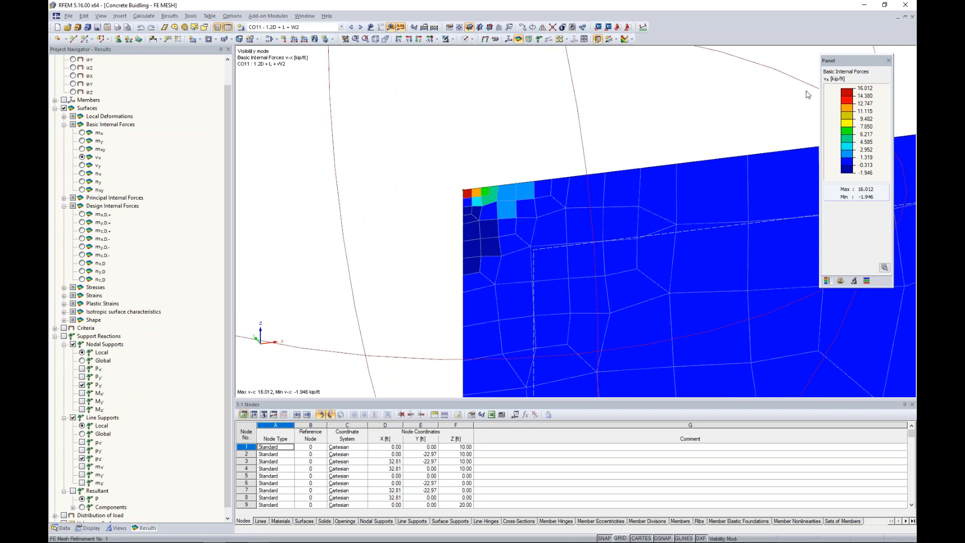
pyautogui.click(82, 148)
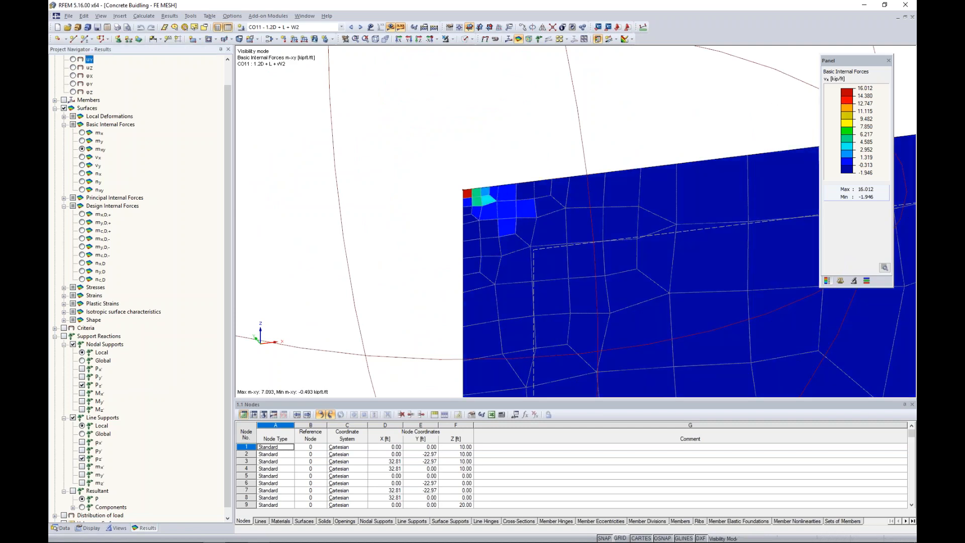
# Examine the basic internal forces my, vy and nx in the refined mesh at the wall's upper corner.
pyautogui.click(82, 141)
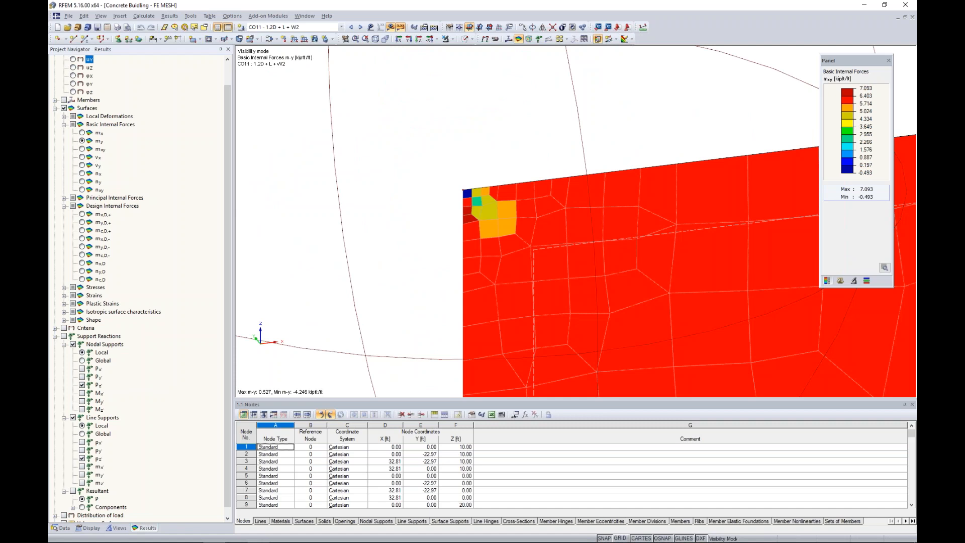
pyautogui.click(82, 166)
pyautogui.click(82, 173)
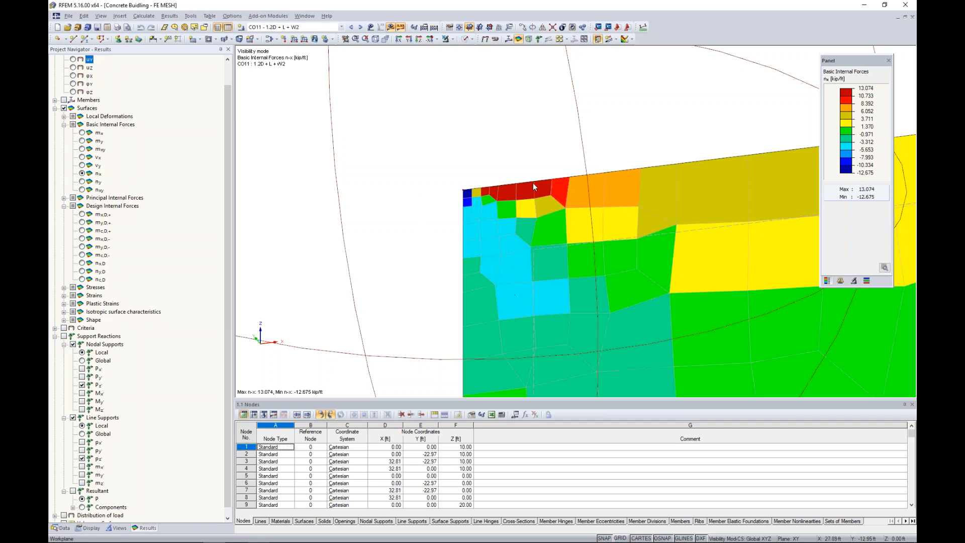
pyautogui.scroll(-2, 456, 185)
pyautogui.scroll(-1, 457, 184)
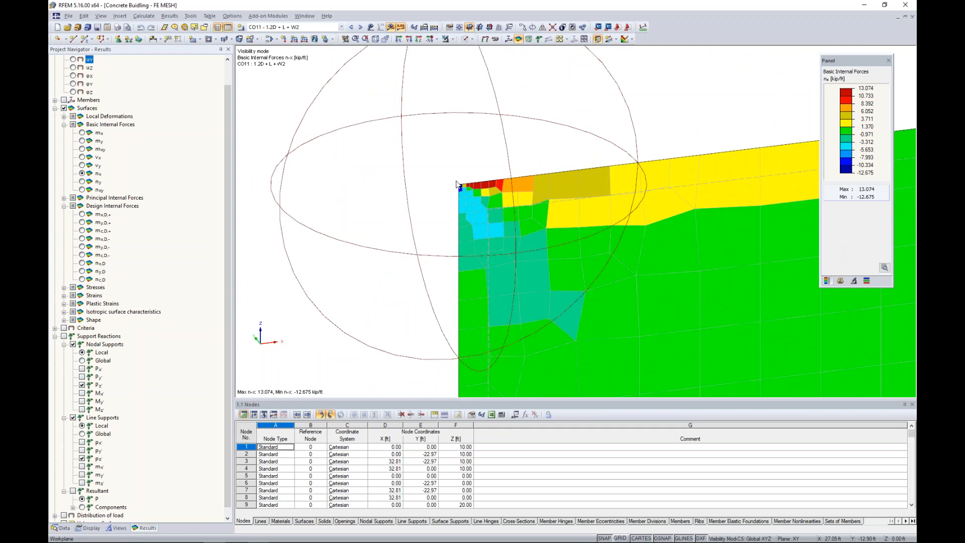
# Start a new average region and assign it to wall surface 15.
pyautogui.click(59, 528)
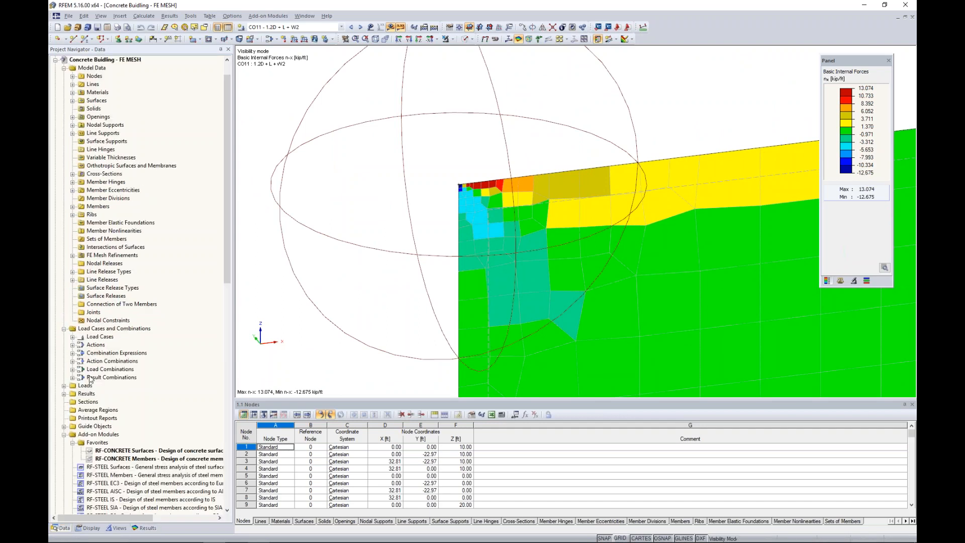
pyautogui.rightClick(101, 413)
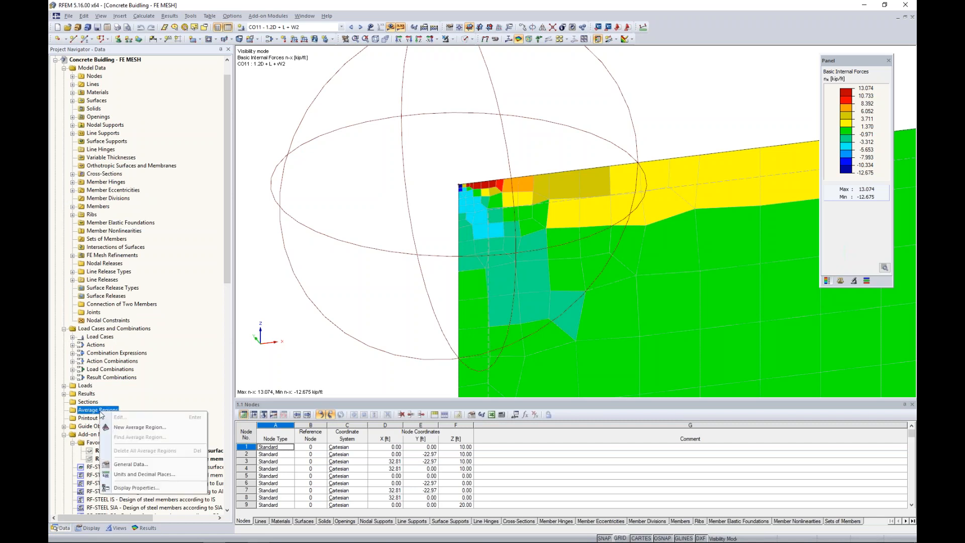
pyautogui.click(128, 427)
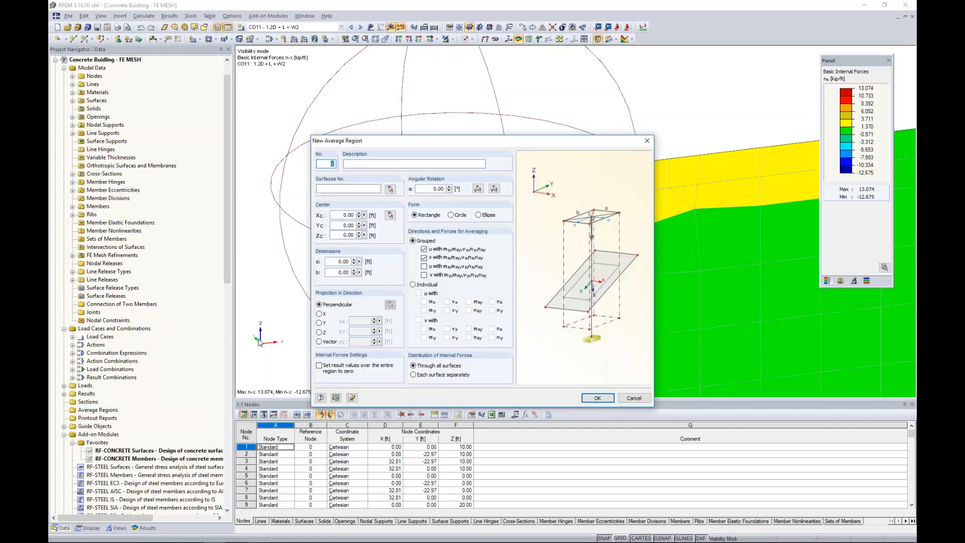
pyautogui.moveTo(420, 140); pyautogui.dragTo(460, 134)
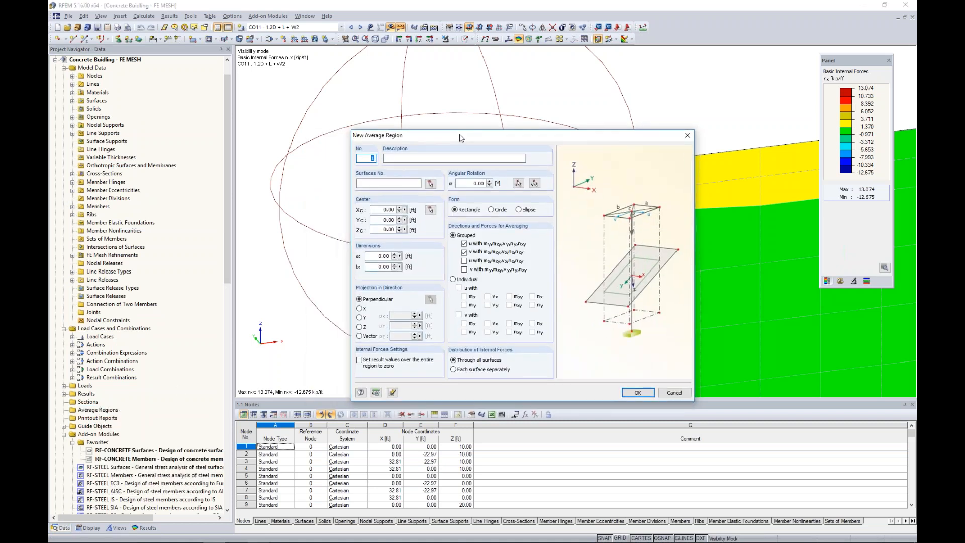
pyautogui.click(430, 184)
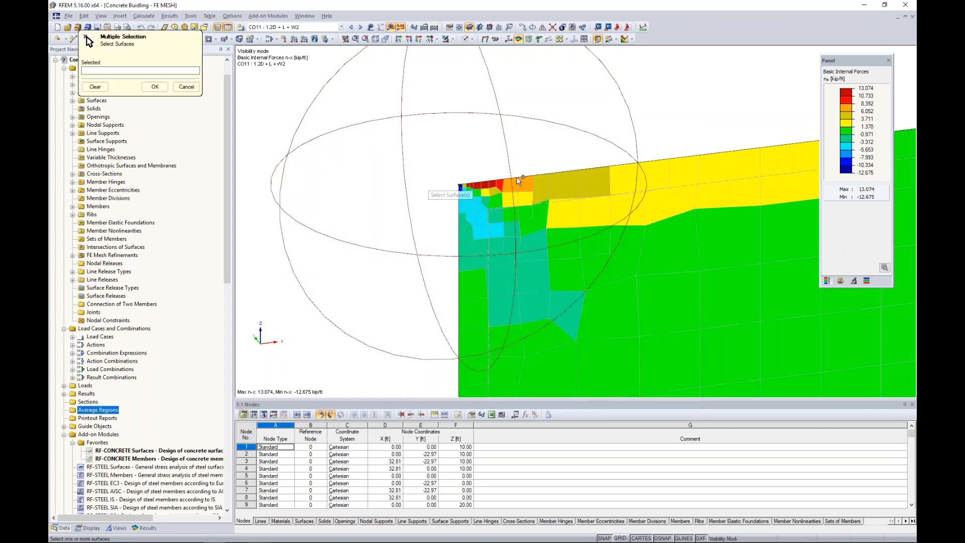
pyautogui.click(583, 248)
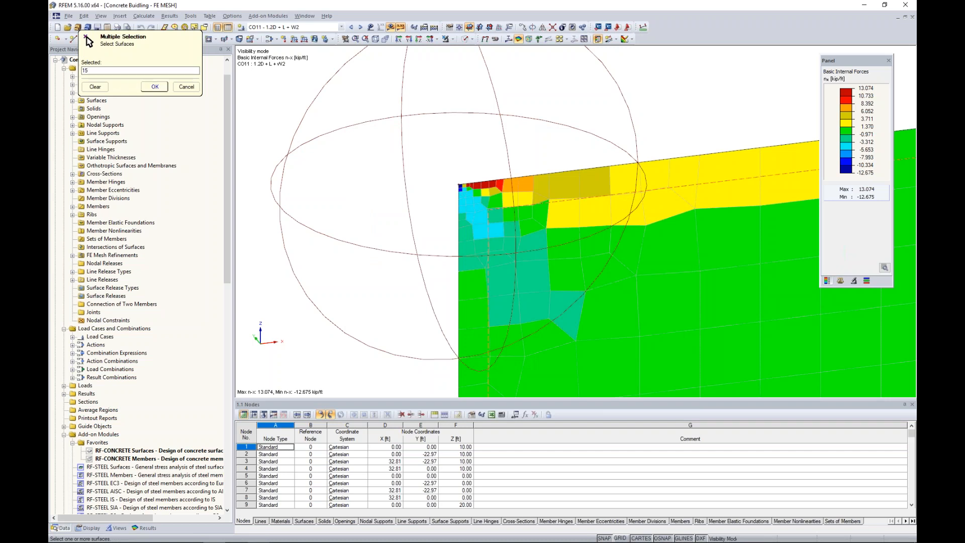
pyautogui.click(154, 87)
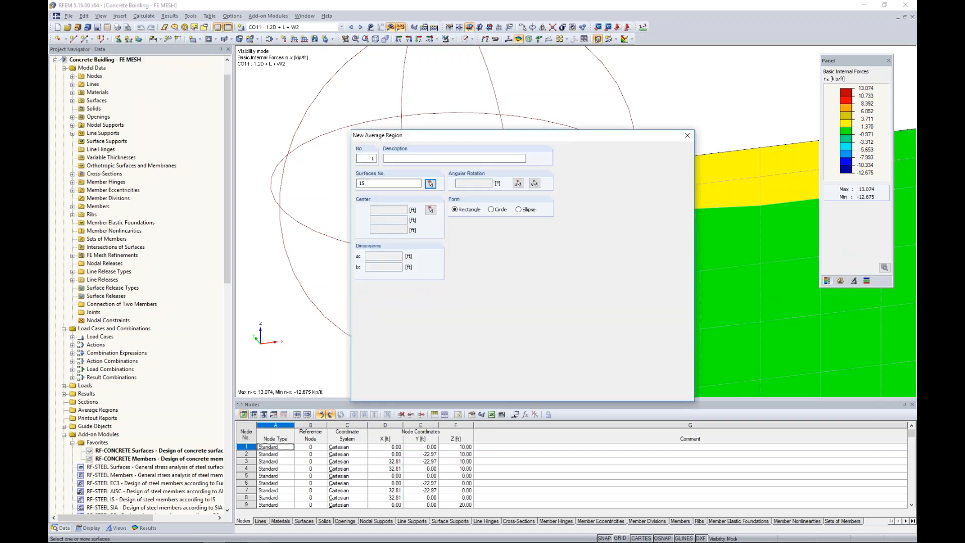
# Make the average region a circle centred on the wall's upper corner node with a 3.0 ft diameter, and create it.
pyautogui.click(492, 210)
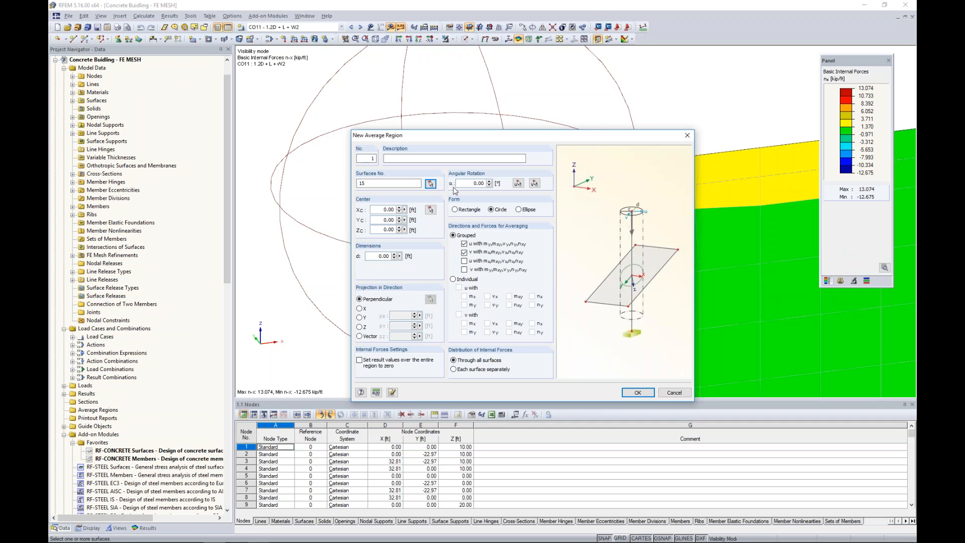
pyautogui.click(431, 209)
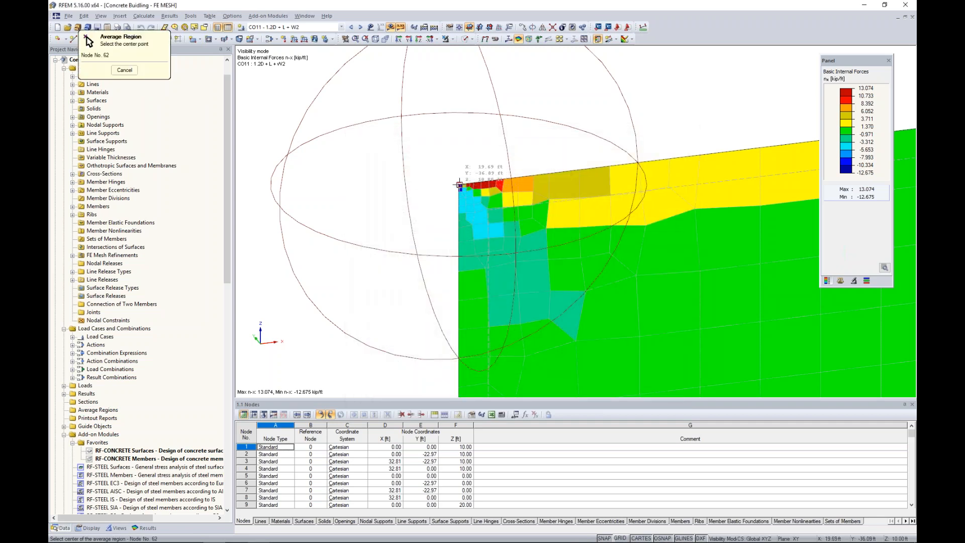
pyautogui.click(459, 186)
pyautogui.moveTo(473, 136)
pyautogui.mouseDown()
pyautogui.moveTo(476, 256)
pyautogui.moveTo(473, 136)
pyautogui.mouseUp()
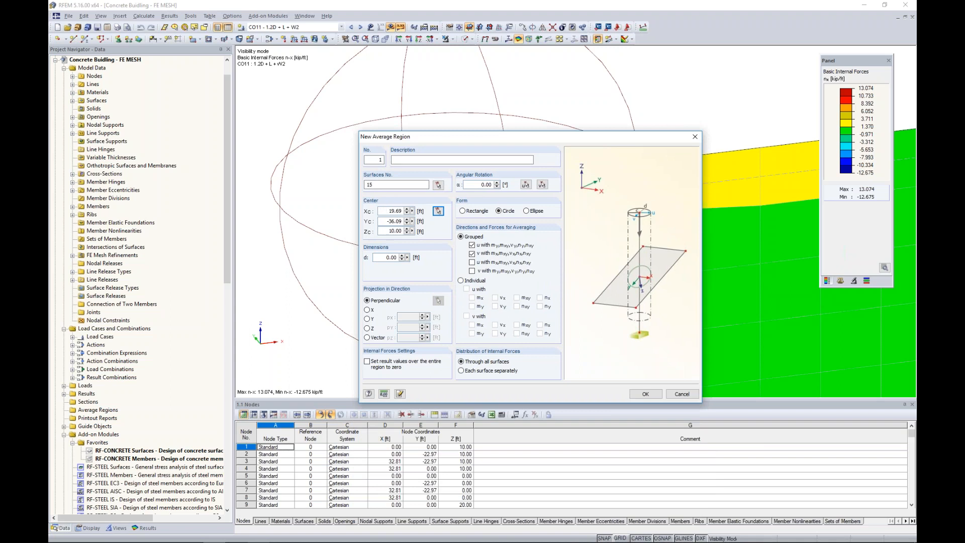
pyautogui.doubleClick(387, 257)
pyautogui.write('3.0')
pyautogui.moveTo(473, 138); pyautogui.dragTo(465, 114)
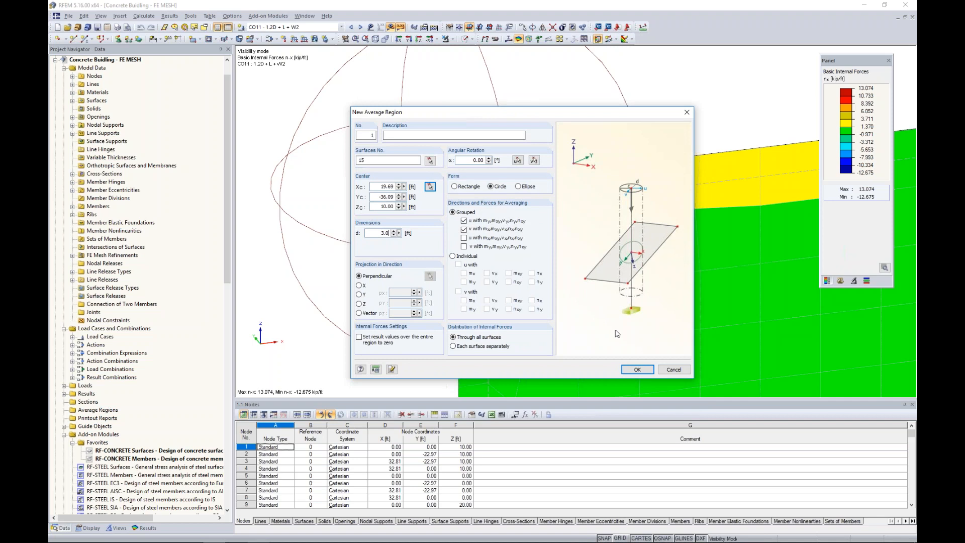
pyautogui.click(637, 369)
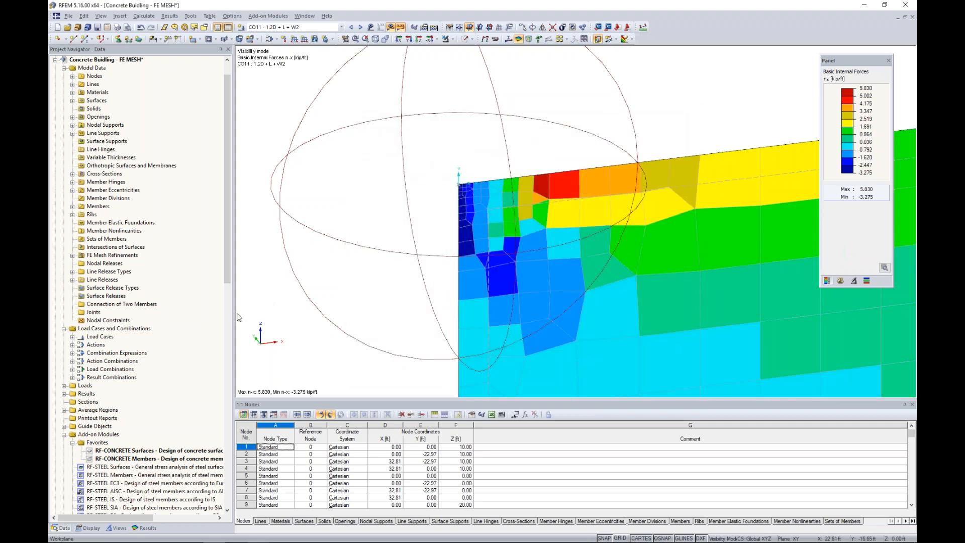
# Display the surface shear force vx and compare it at the wall corner without and with the average region applied.
pyautogui.click(147, 528)
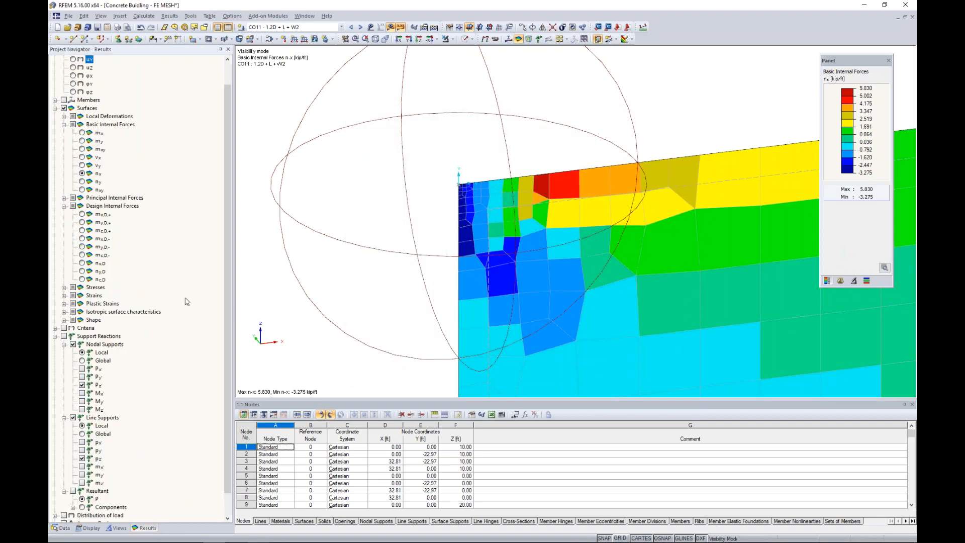
pyautogui.scroll(-1, 184, 288)
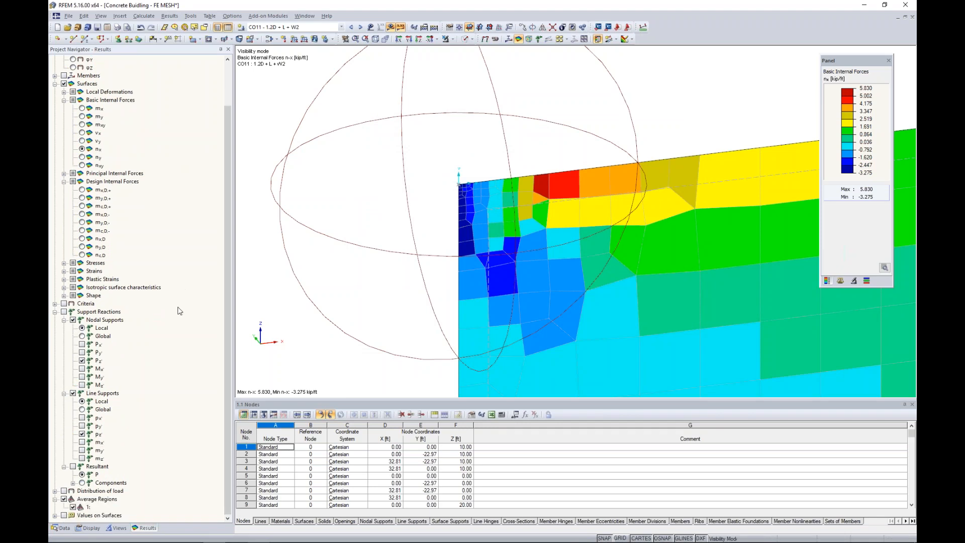
pyautogui.click(82, 133)
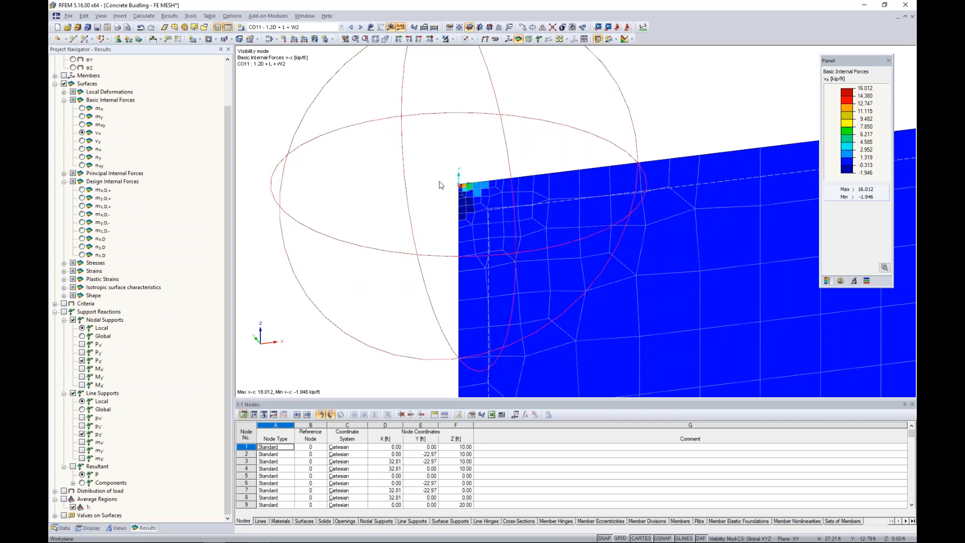
pyautogui.click(65, 499)
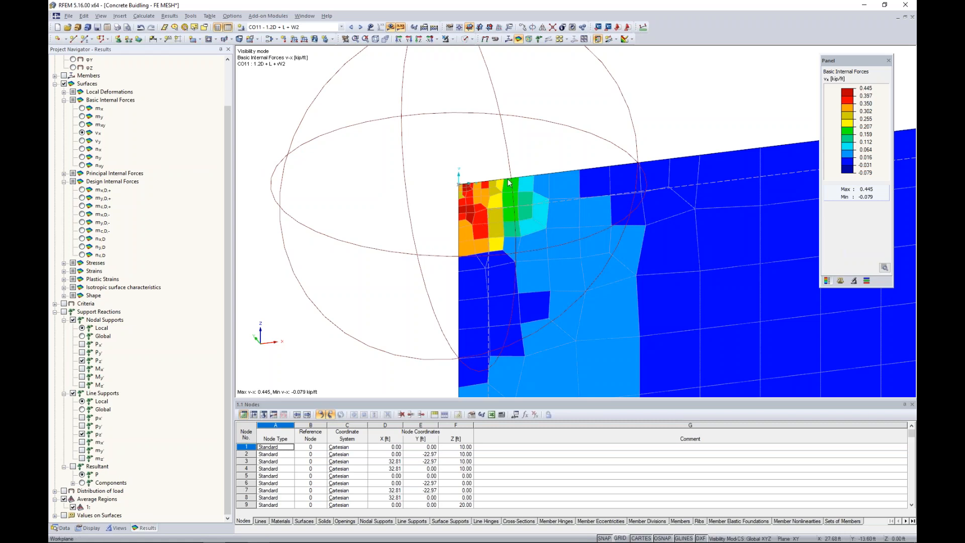
# Examine the averaged internal forces vy, nx, vx and mxy at the wall's upper corner.
pyautogui.click(83, 142)
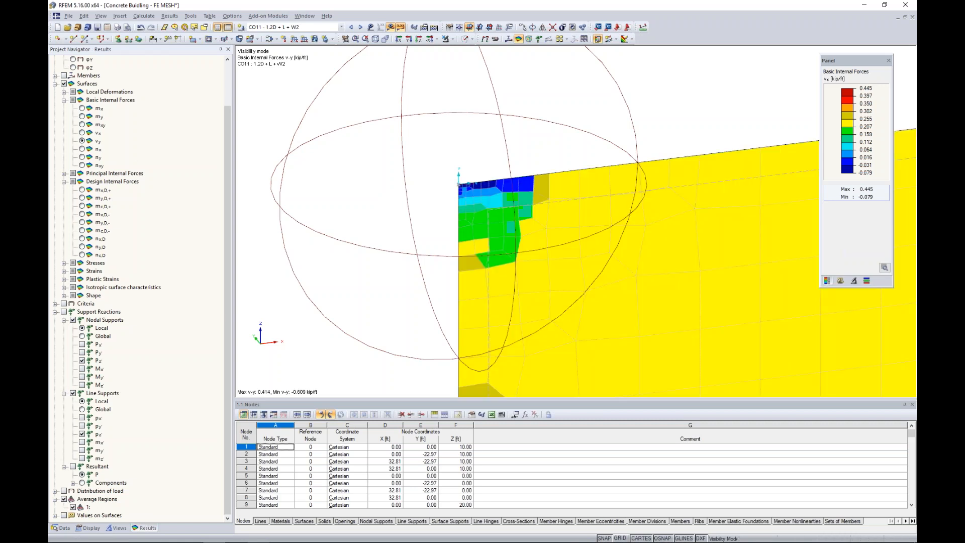
pyautogui.click(82, 149)
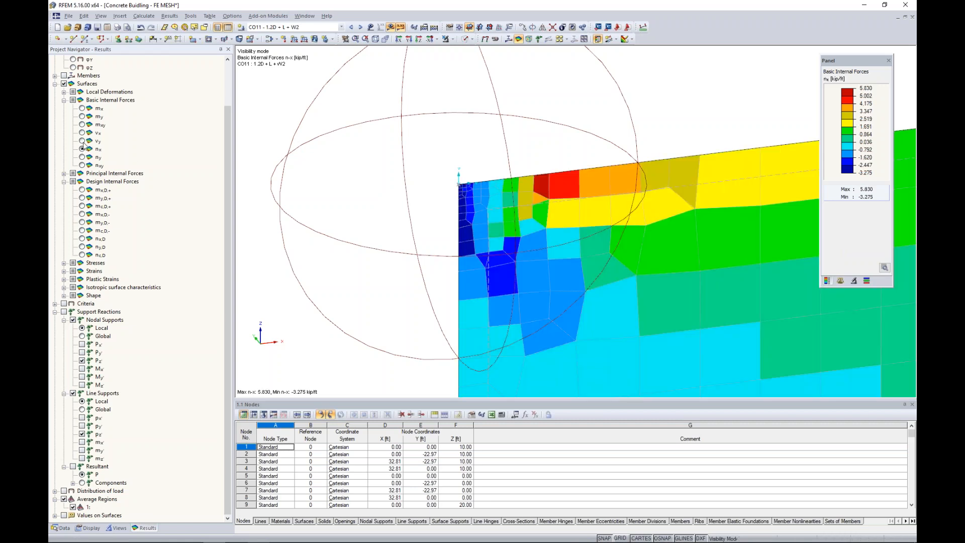
pyautogui.click(82, 133)
pyautogui.click(82, 125)
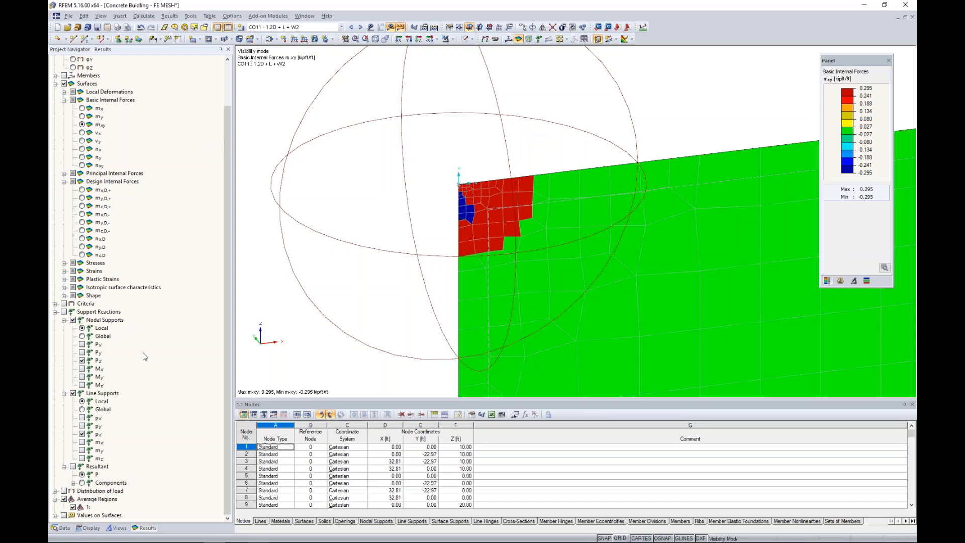
# In RF-CONCRETE Surfaces, apply the averaged internal forces in the defined average region for the ULS calculation and analytic SLS method.
pyautogui.click(67, 528)
pyautogui.scroll(-2, 126, 417)
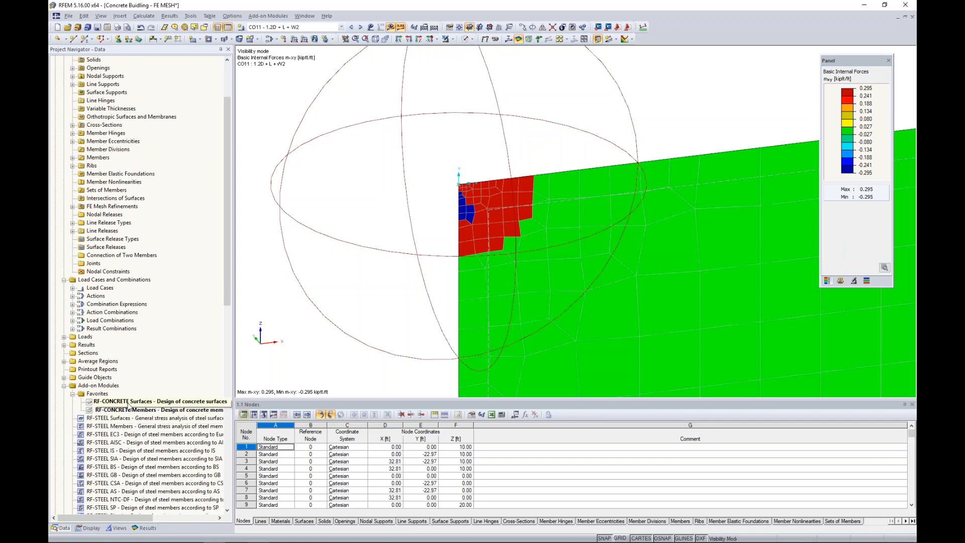
pyautogui.doubleClick(128, 402)
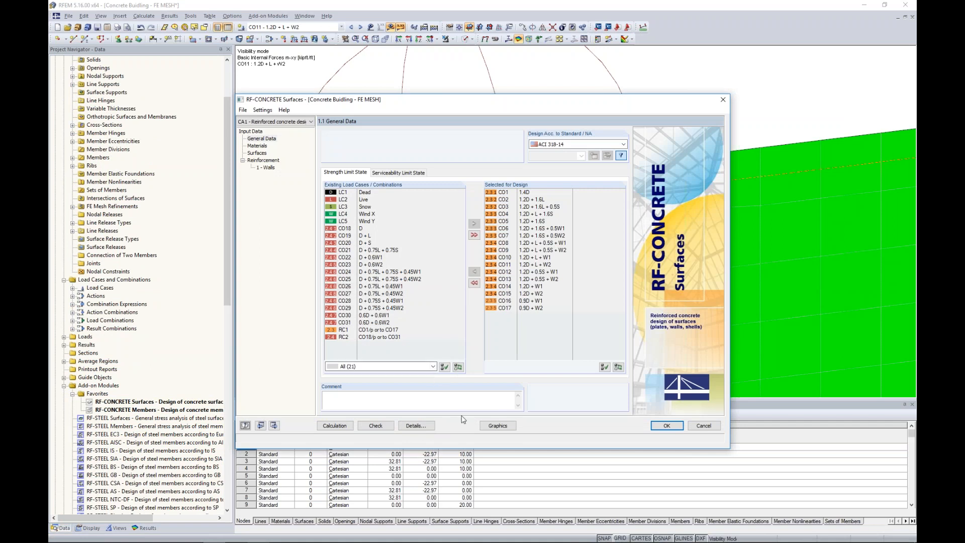
pyautogui.click(415, 426)
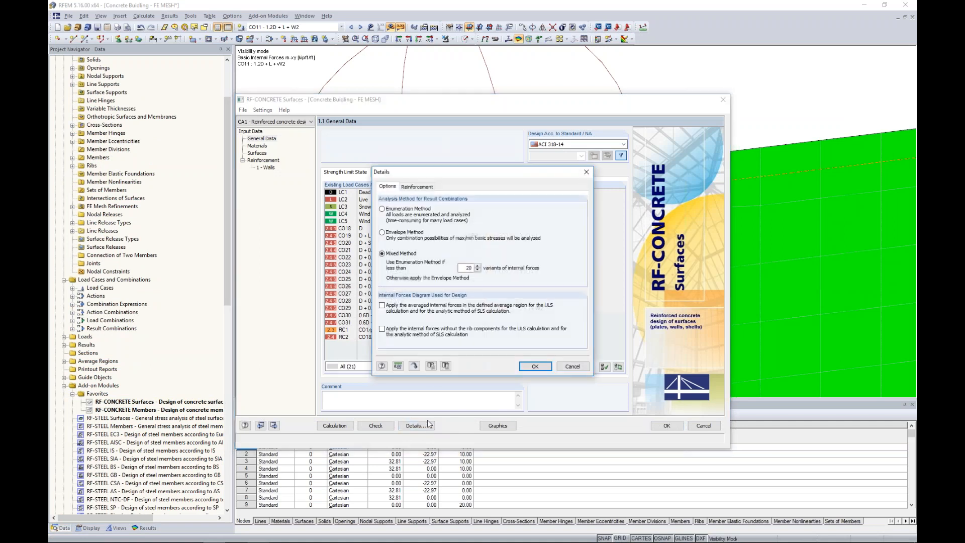
pyautogui.click(382, 305)
pyautogui.click(533, 367)
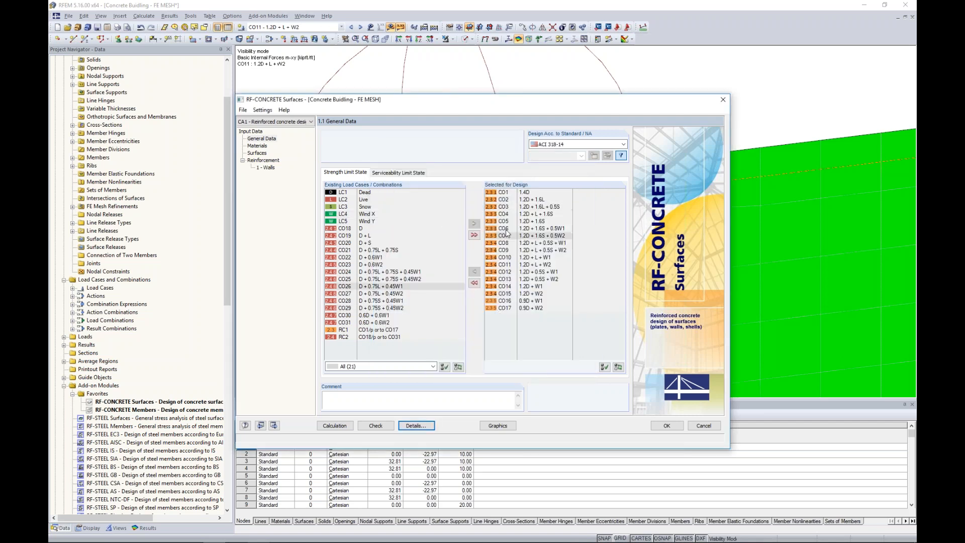
pyautogui.click(665, 425)
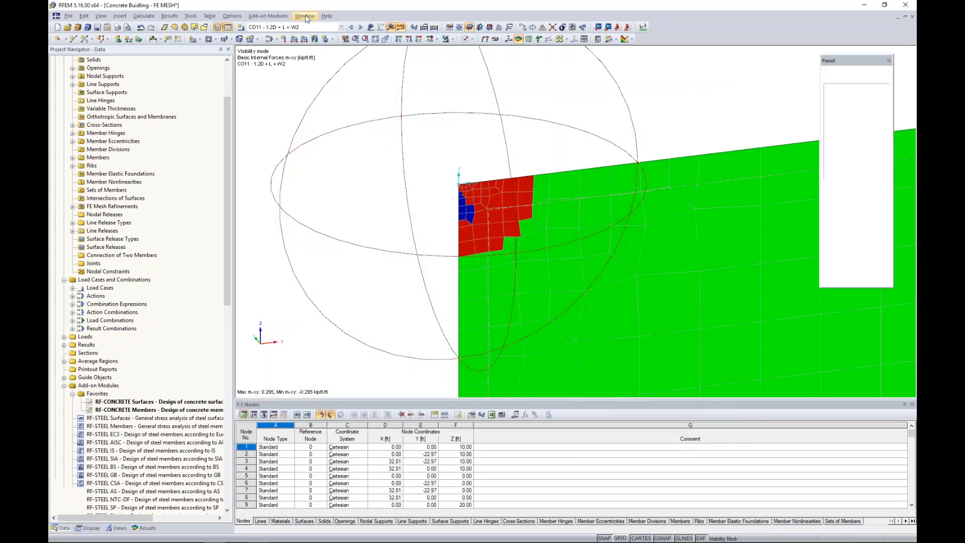
# Switch to the already prepared Average Regions model and review its RF-CONCRETE Surfaces required reinforcement by surface.
pyautogui.click(304, 16)
pyautogui.click(336, 159)
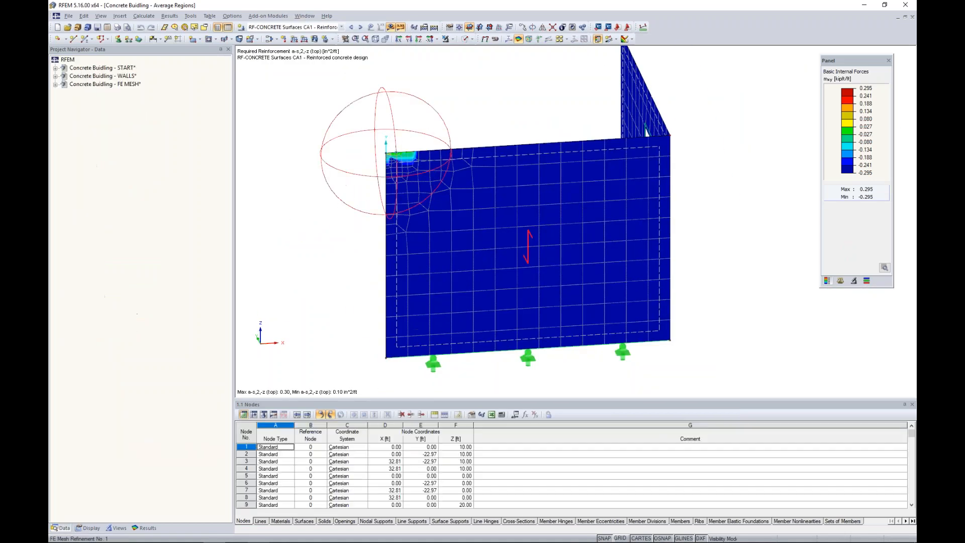
pyautogui.click(841, 215)
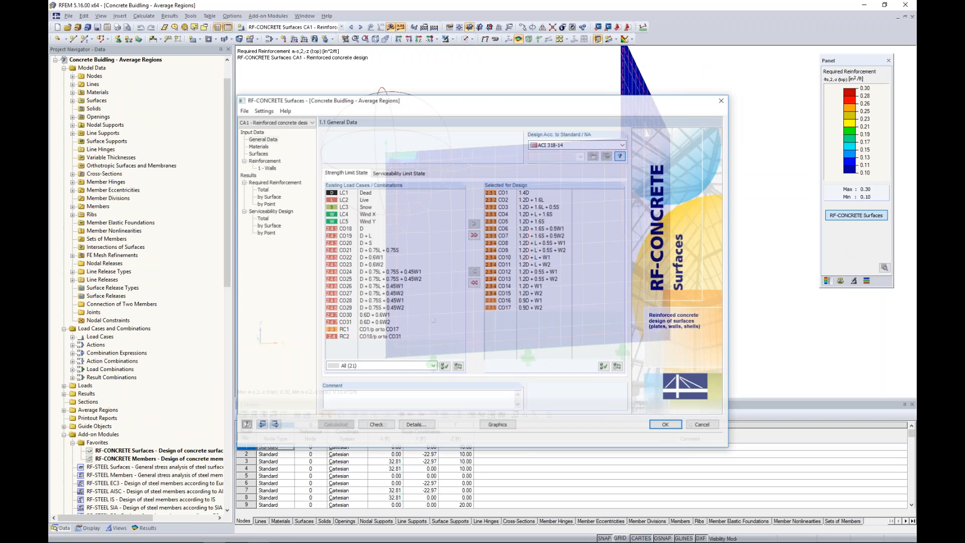
pyautogui.click(269, 197)
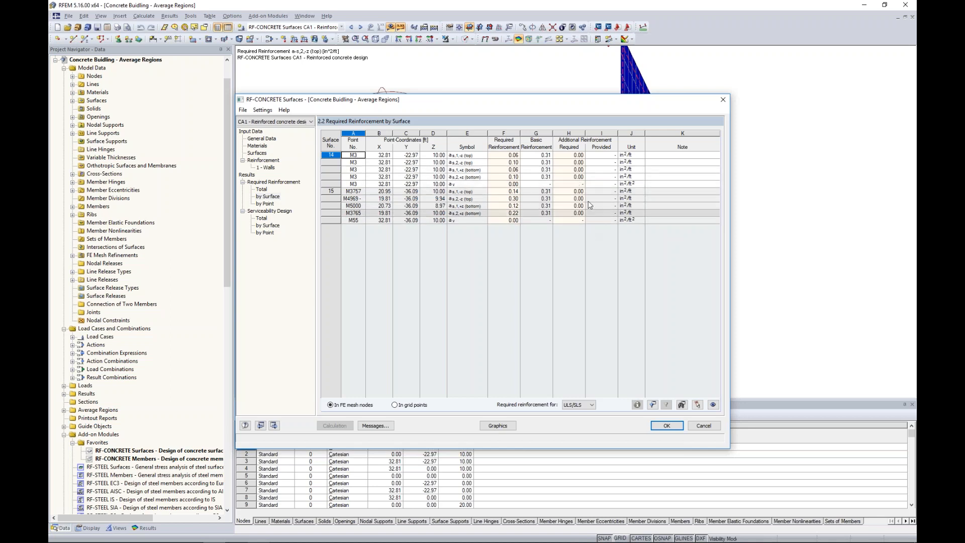
pyautogui.click(510, 221)
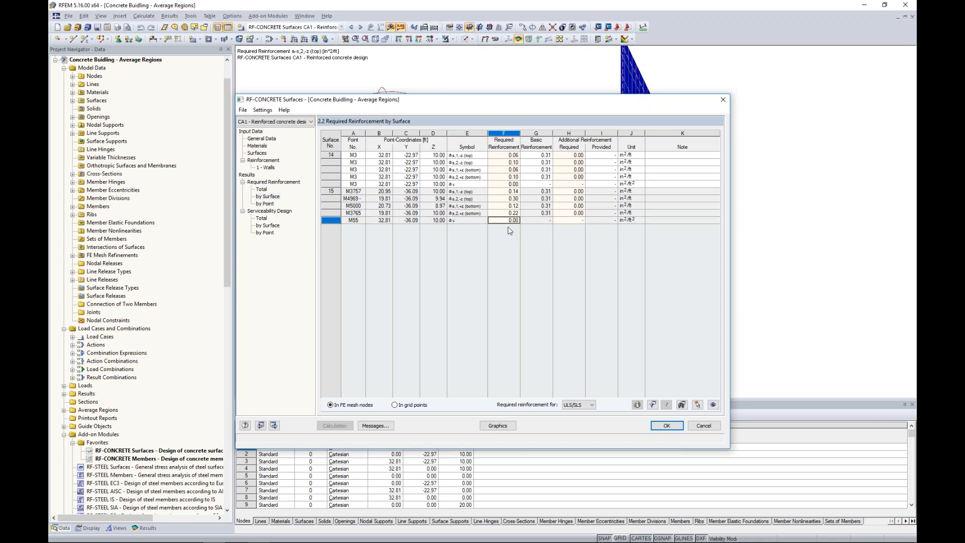
# Show the required reinforcement graphically on the walls and examine both directions for the top and bottom layers.
pyautogui.click(499, 426)
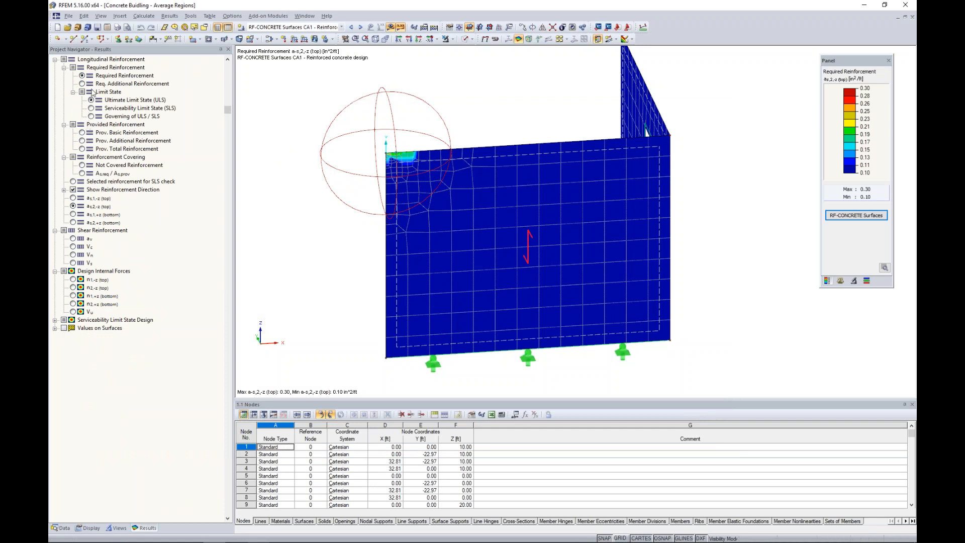
pyautogui.click(74, 198)
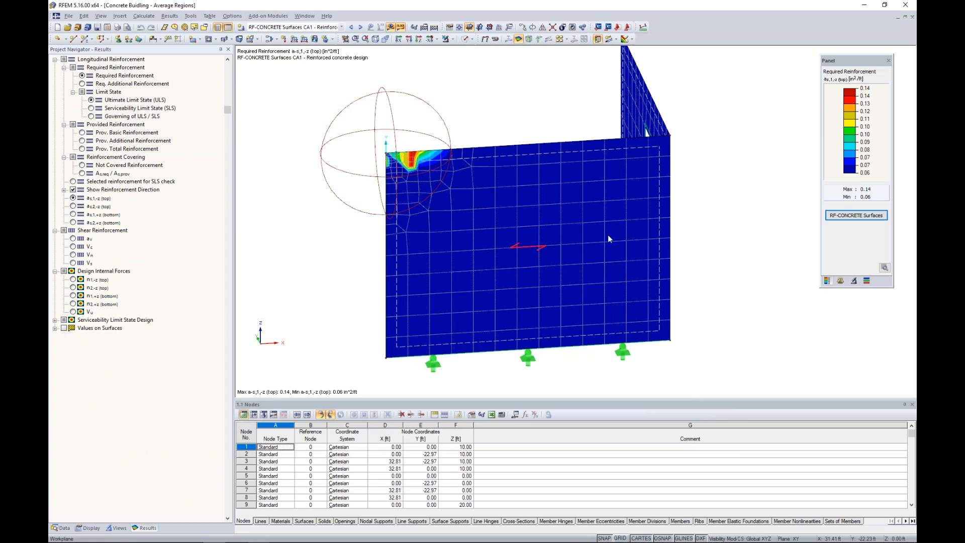
pyautogui.keyDown('ctrl'); pyautogui.moveTo(608, 239); pyautogui.dragTo(580, 199, button='middle'); pyautogui.keyUp('ctrl')
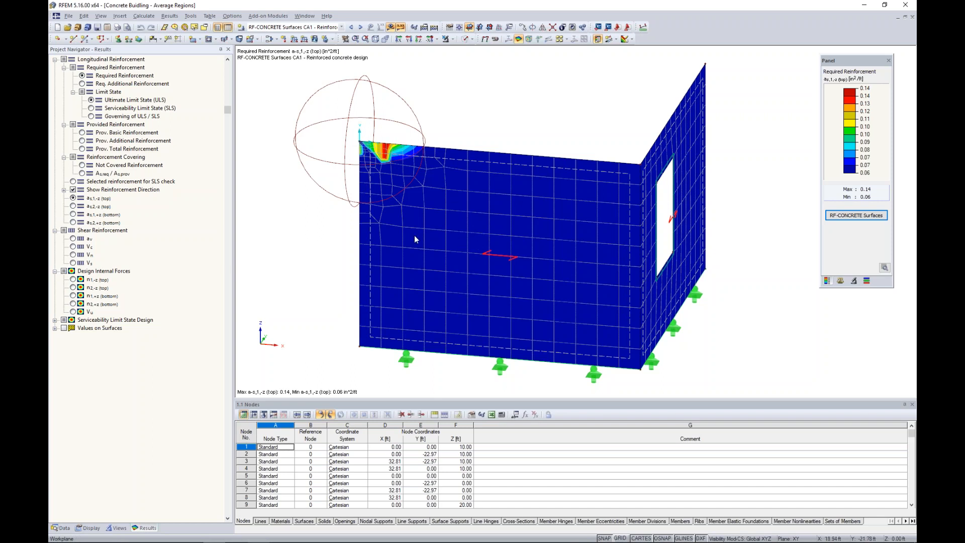
pyautogui.click(74, 207)
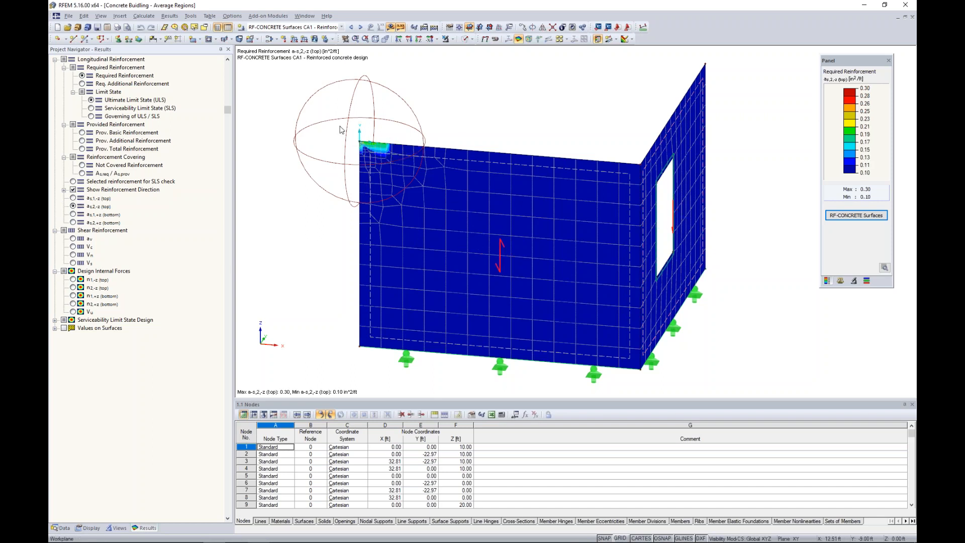
pyautogui.click(73, 214)
pyautogui.click(73, 223)
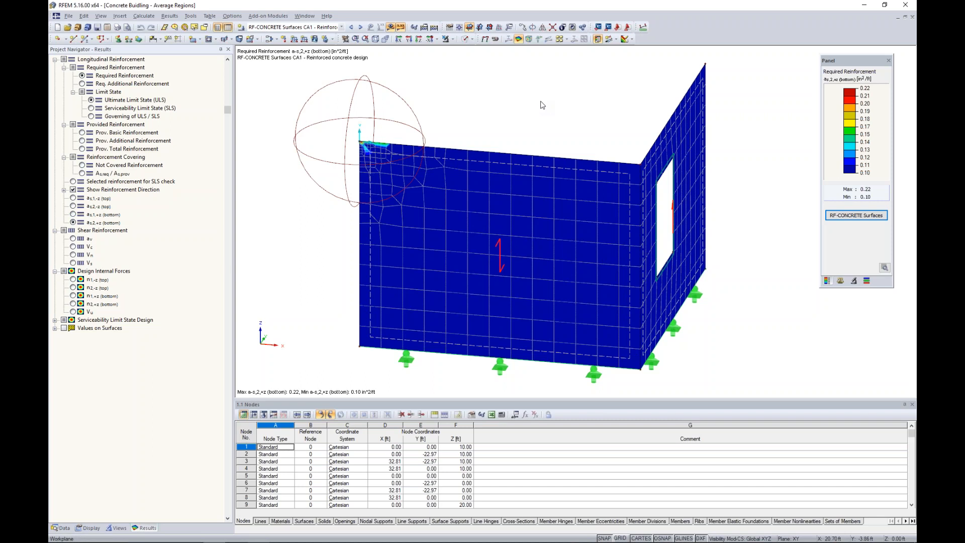
# Switch to the Concrete Design Webinar slide show in PowerPoint and advance to the next slide.
pyautogui.press('super+Tab')
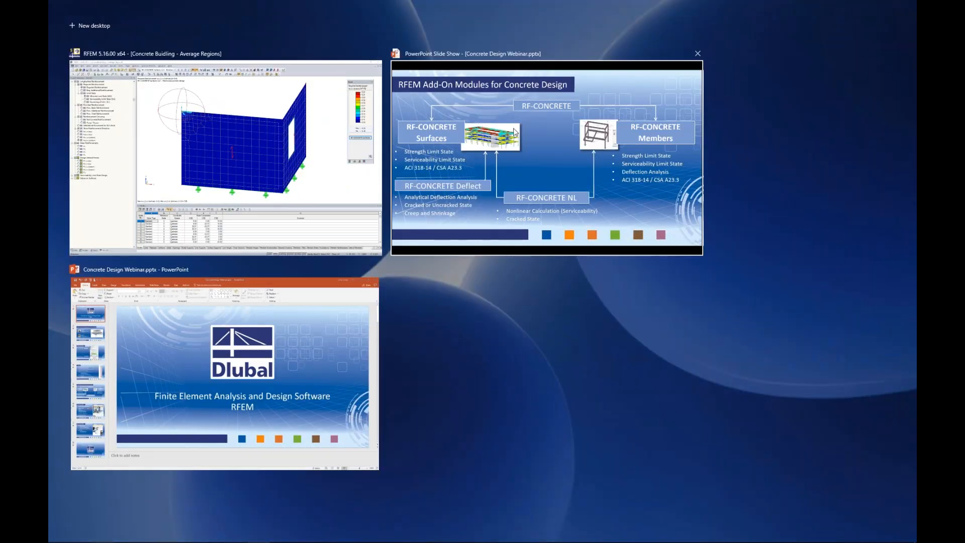
pyautogui.click(514, 130)
pyautogui.press('Right')
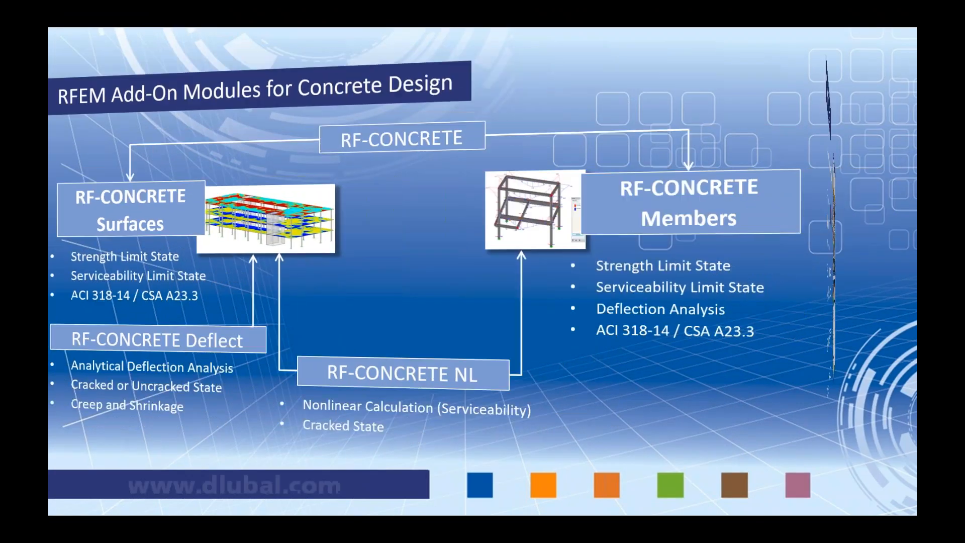